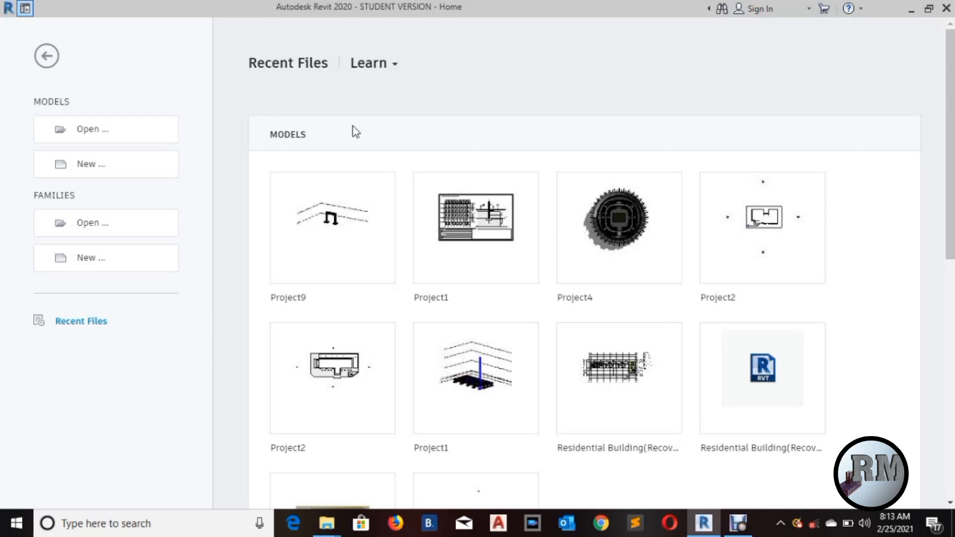
# Create a new project from the Structural Template and widen the project browser to show full view names.
pyautogui.click(107, 164)
pyautogui.click(390, 232)
pyautogui.click(398, 272)
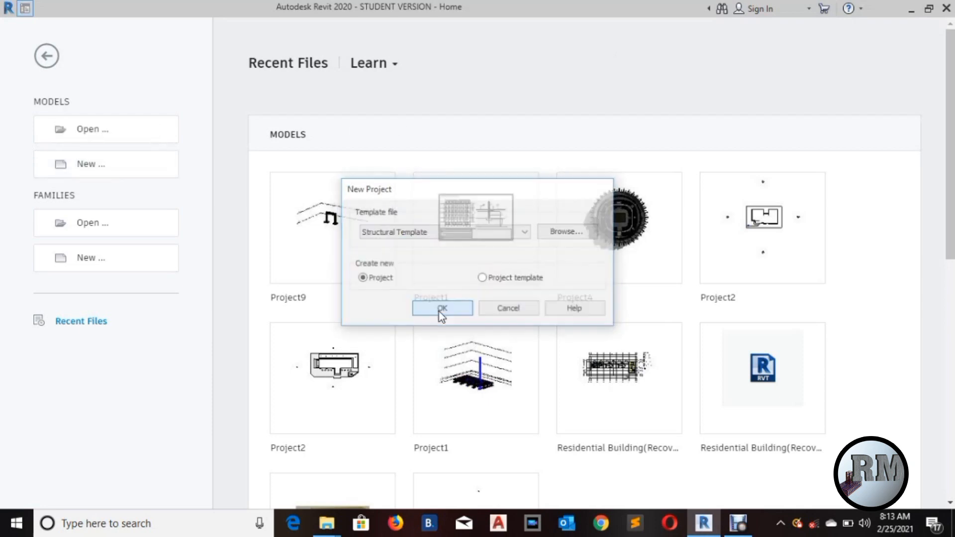
pyautogui.click(440, 310)
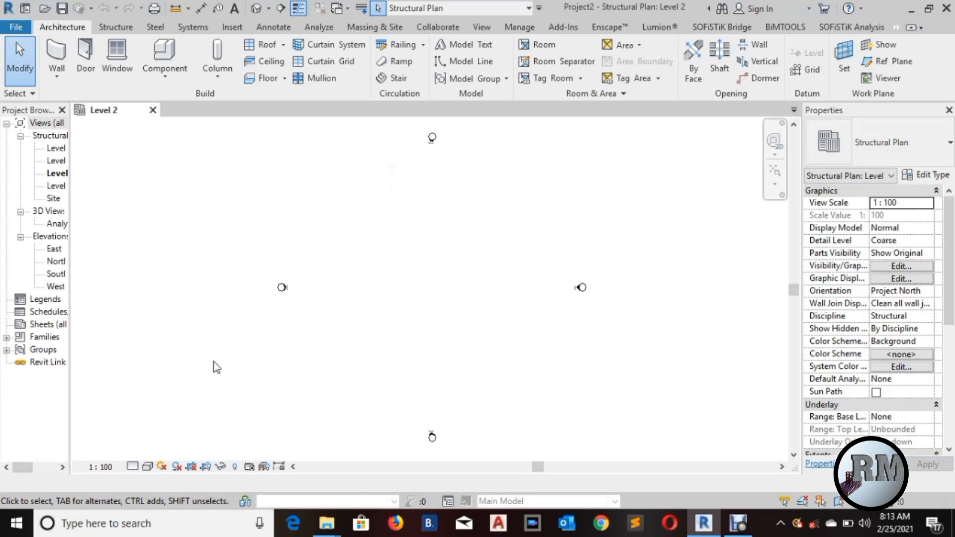
pyautogui.moveTo(69, 401); pyautogui.dragTo(129, 390)
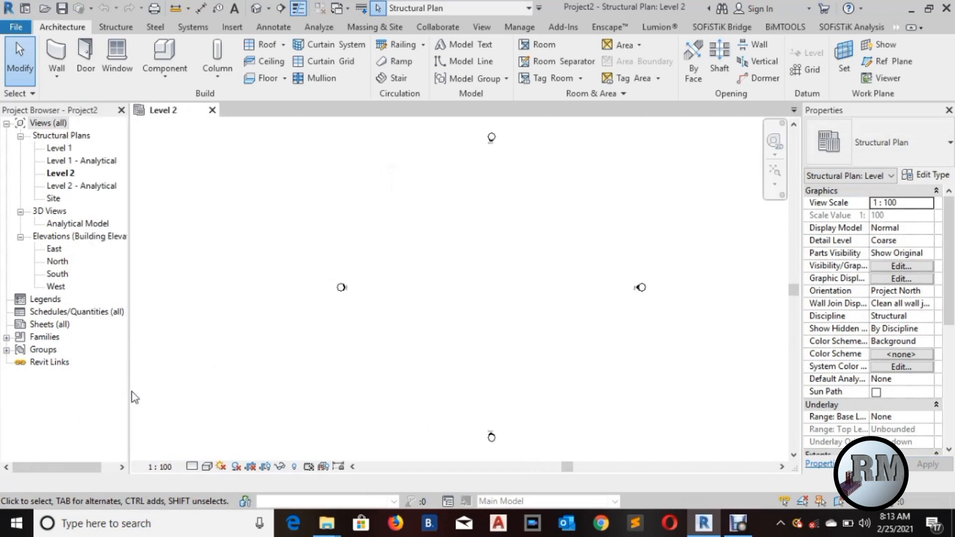
pyautogui.click(774, 170)
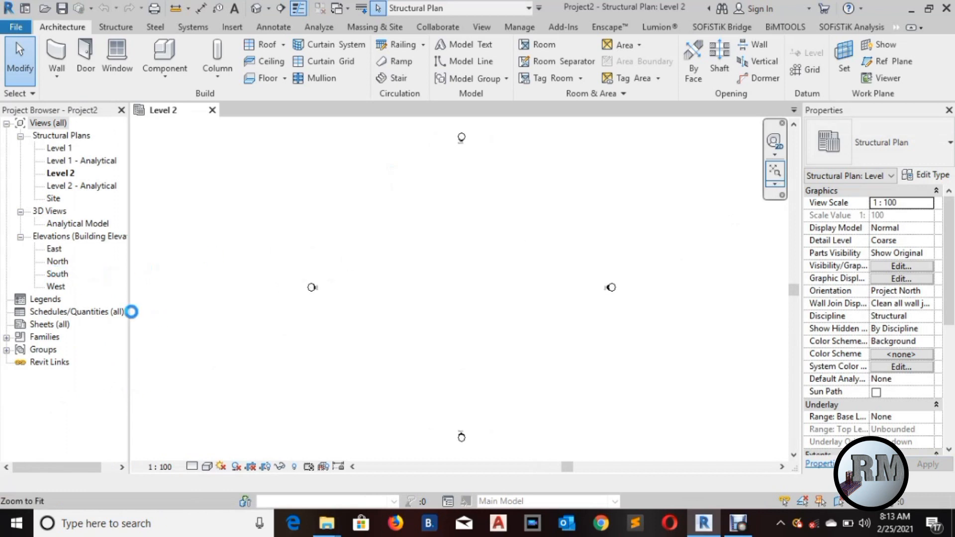
# Set the elevation of Level 2 to 5000 in the South elevation view.
pyautogui.doubleClick(58, 274)
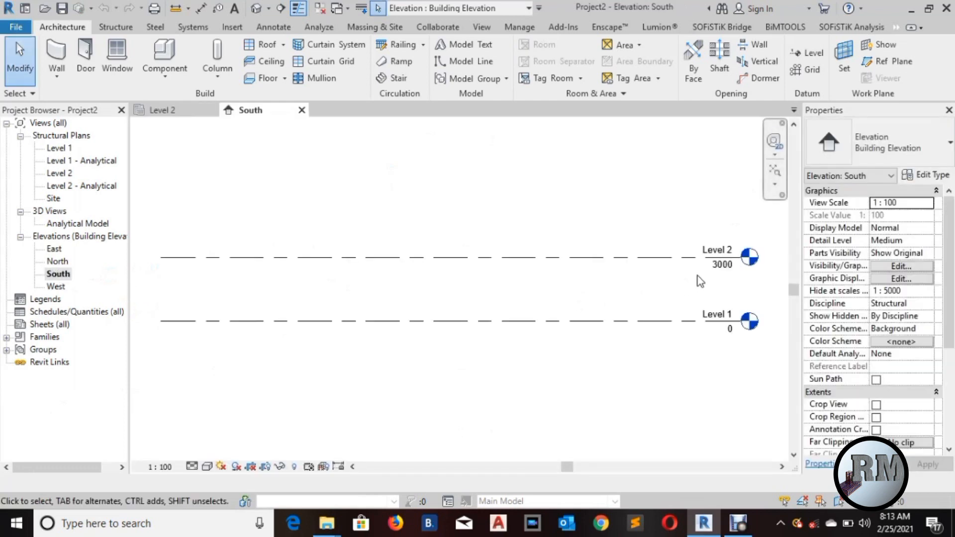
pyautogui.doubleClick(722, 268)
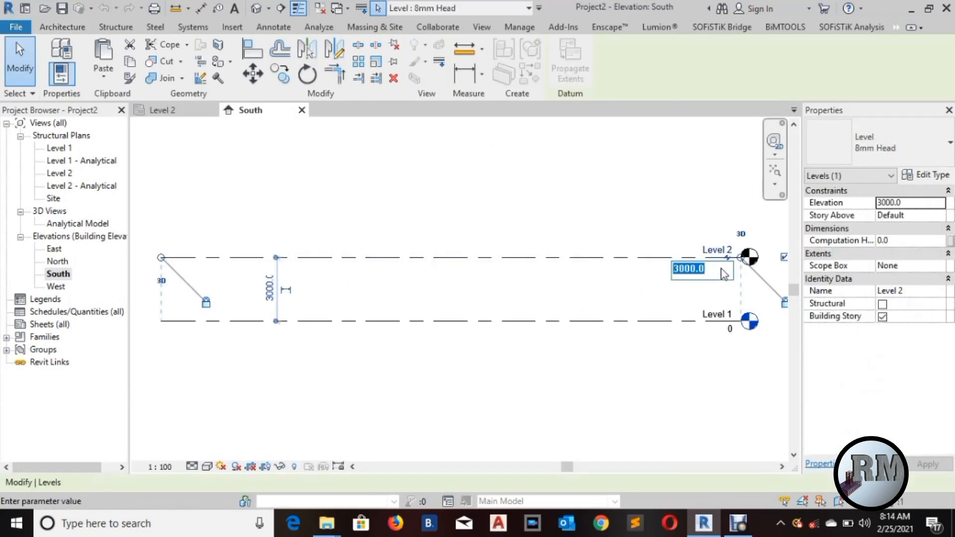
pyautogui.write('50')
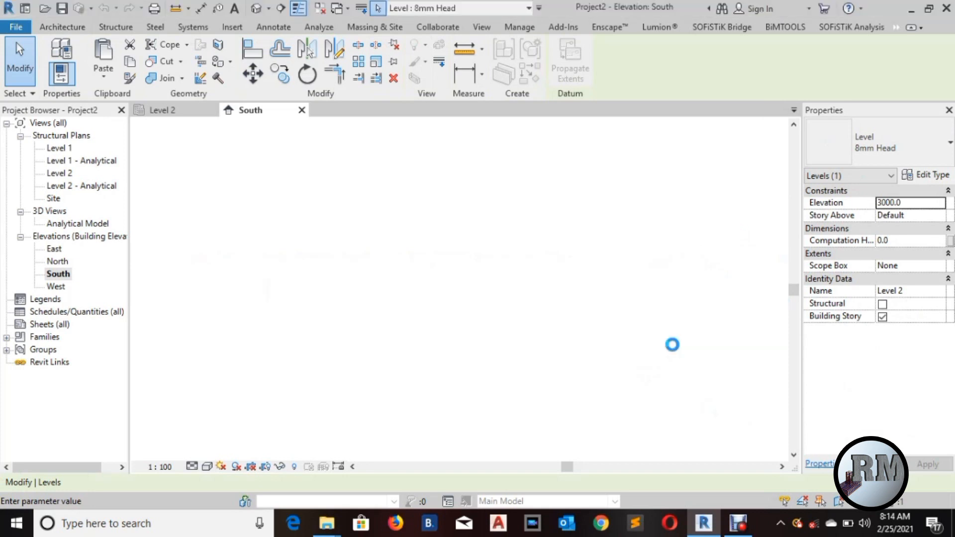
pyautogui.click(397, 173)
pyautogui.moveTo(337, 185); pyautogui.dragTo(344, 286, button='middle')
# Open the Level 1 structural plan and draw a vertical grid line between the north and south elevation markers.
pyautogui.click(57, 149)
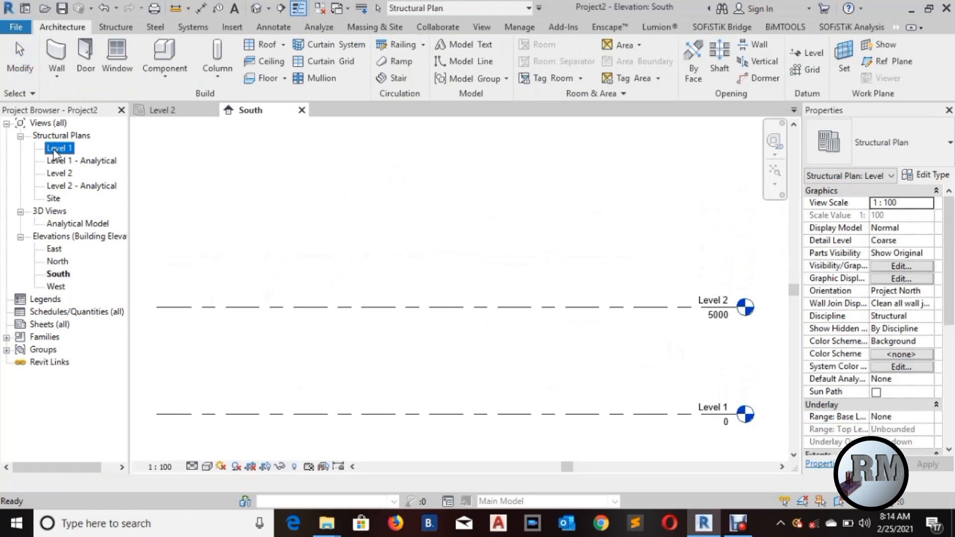
pyautogui.doubleClick(56, 150)
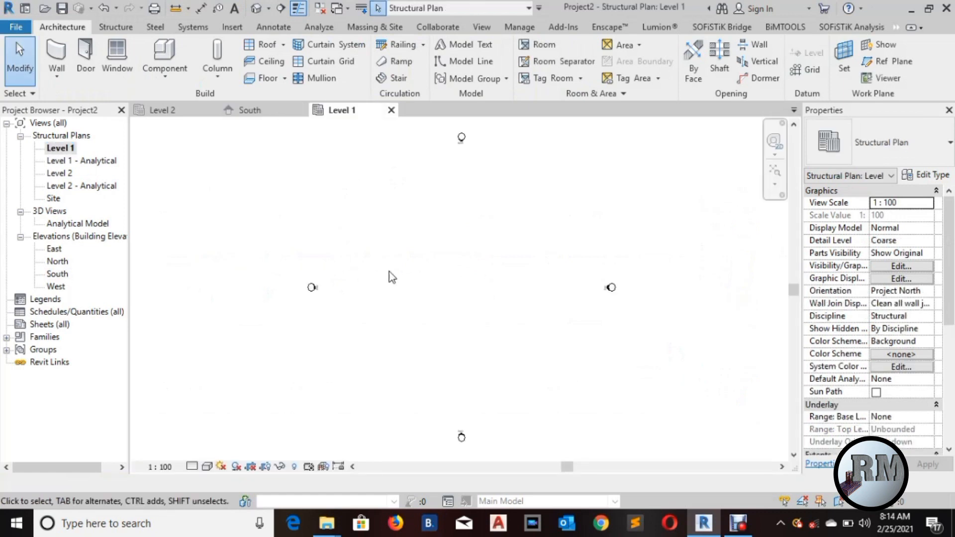
pyautogui.click(807, 70)
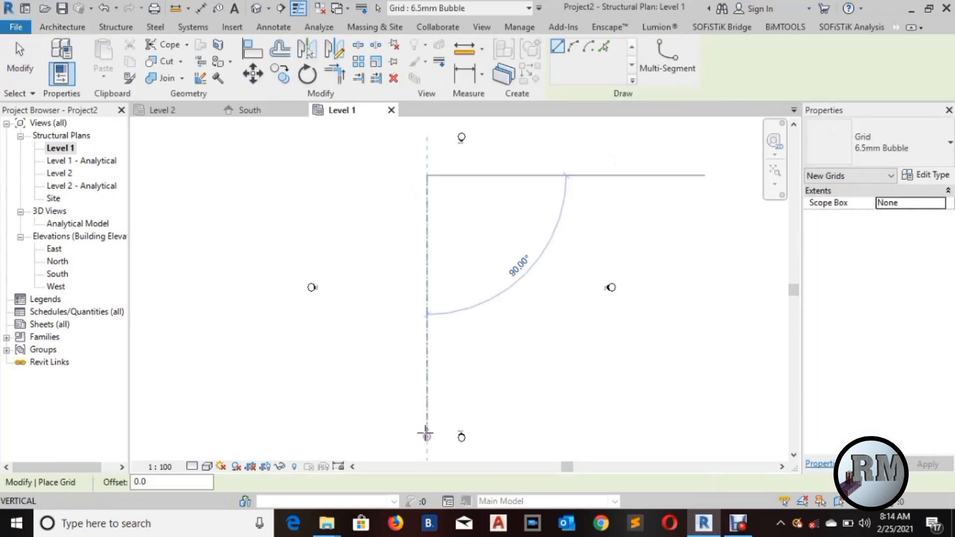
pyautogui.click(427, 418)
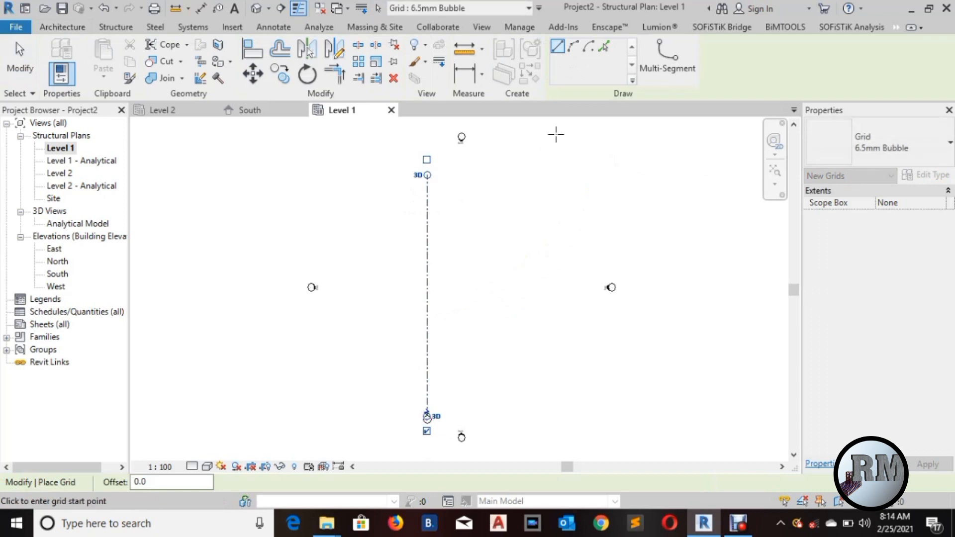
pyautogui.press('Escape')
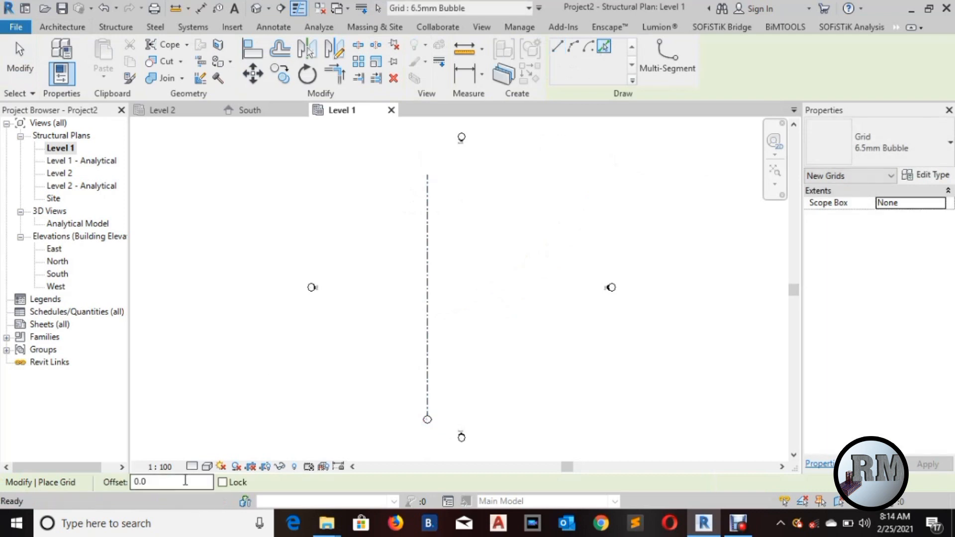
# Add a second vertical grid line offset 5000 to the east of the first by picking the existing grid.
pyautogui.moveTo(160, 481); pyautogui.dragTo(121, 486)
pyautogui.write('5000')
pyautogui.press('Return')
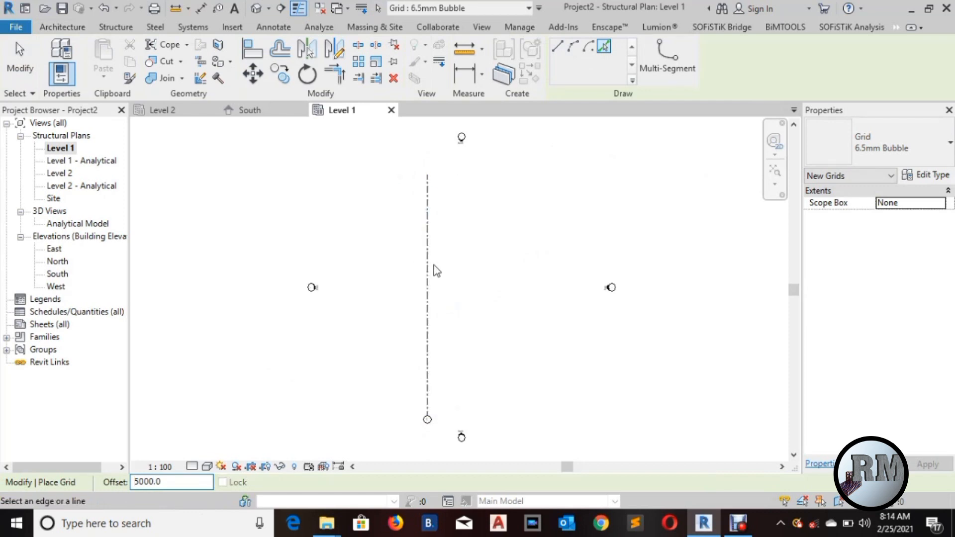
pyautogui.click(429, 266)
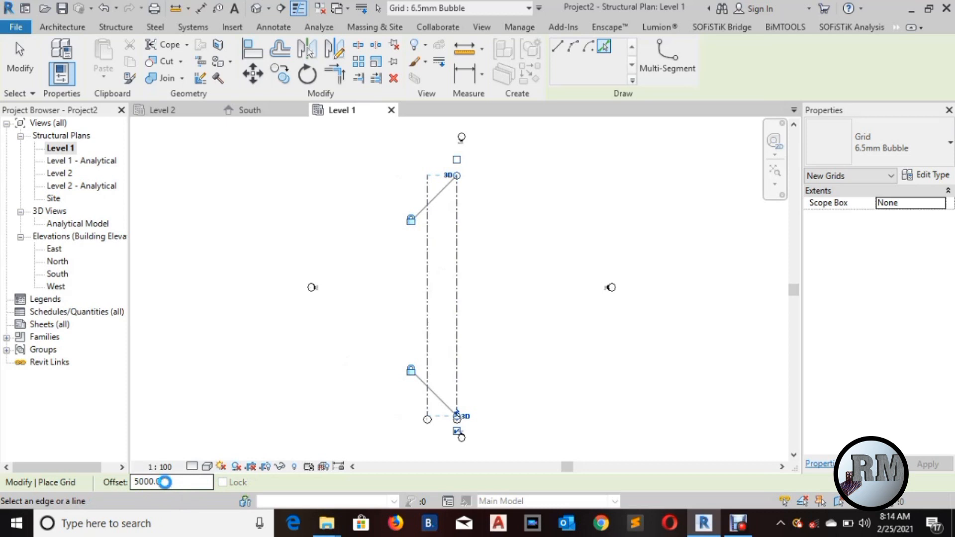
# Draw a horizontal grid line with 0 offset crossing both vertical grids between the west and east elevation markers.
pyautogui.press('BackSpace')
pyautogui.press('BackSpace')
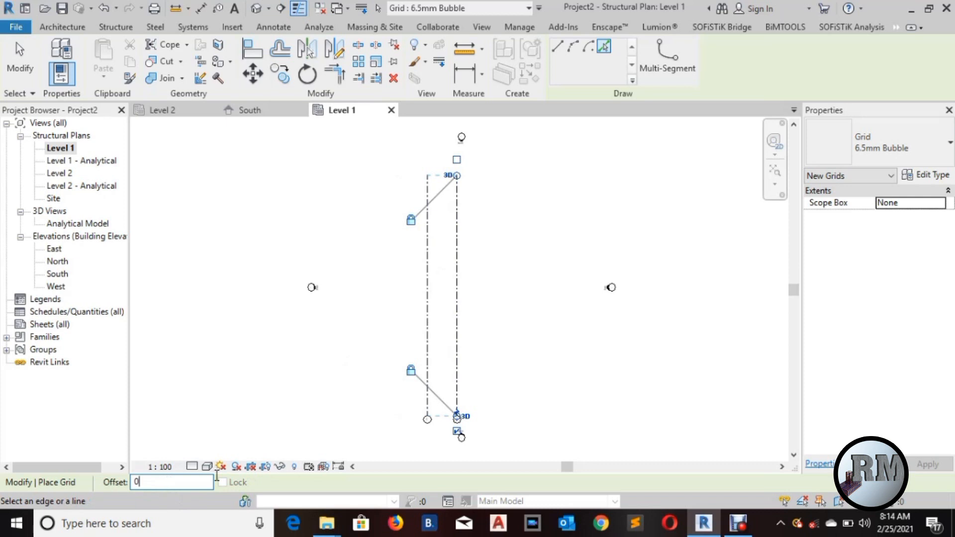
pyautogui.click(558, 46)
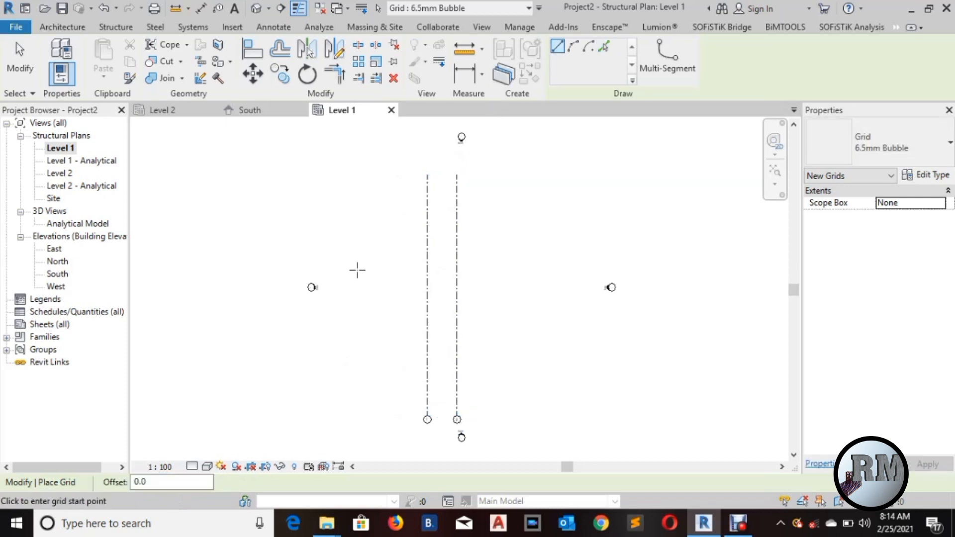
pyautogui.click(347, 284)
pyautogui.click(558, 284)
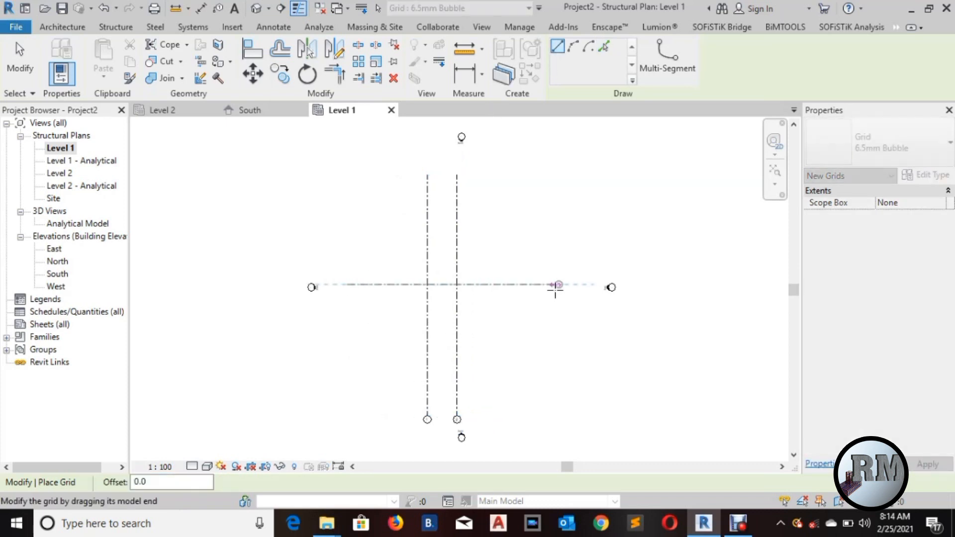
pyautogui.press('Escape')
pyautogui.press('Escape')
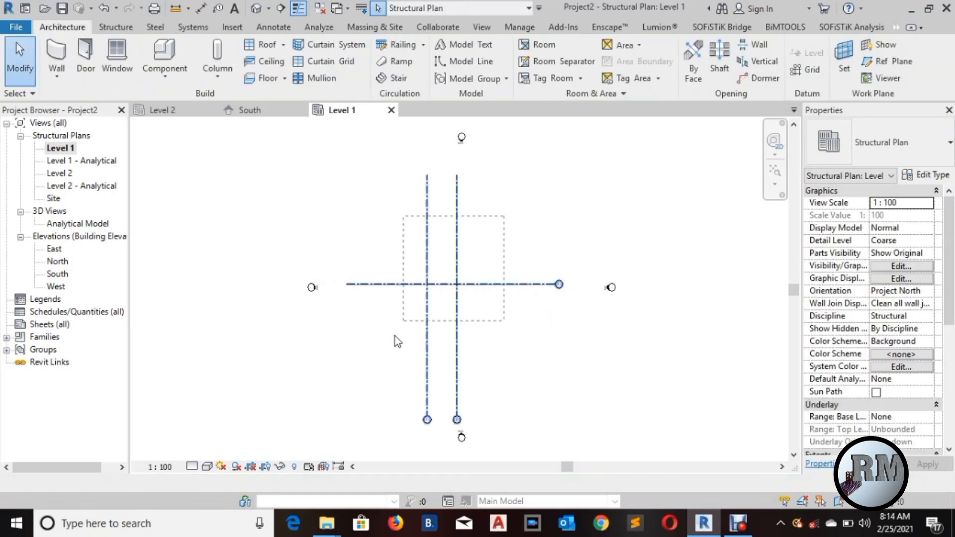
# Move all three grid lines together slightly up and to the right, centring them between the elevation markers.
pyautogui.click(457, 215)
pyautogui.moveTo(481, 211); pyautogui.dragTo(498, 206)
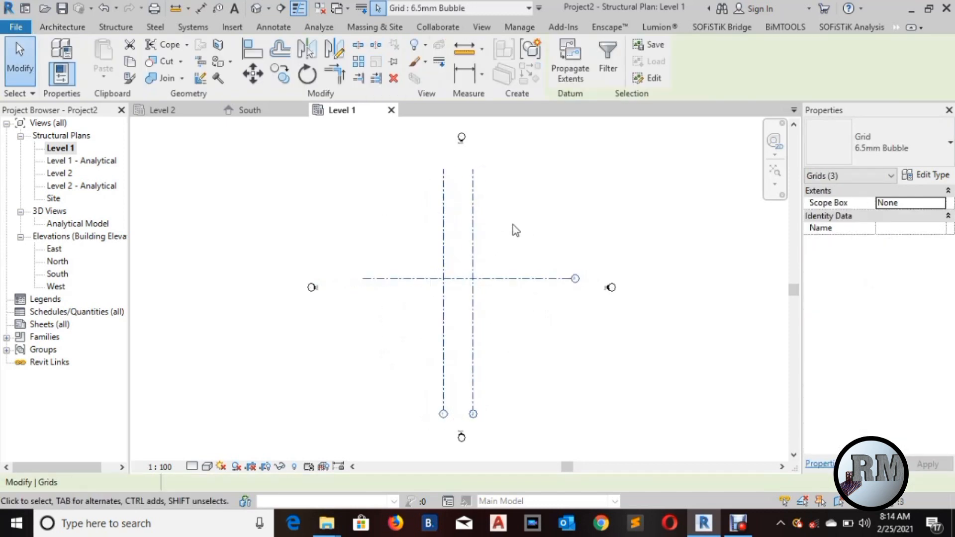
pyautogui.click(513, 225)
# Place M_Footing-Rectangular 1800 x 1200 x 450mm isolated foundations at both grid intersections.
pyautogui.scroll(4, 460, 288)
pyautogui.moveTo(459, 218); pyautogui.dragTo(434, 253, button='middle')
pyautogui.scroll(1, 434, 253)
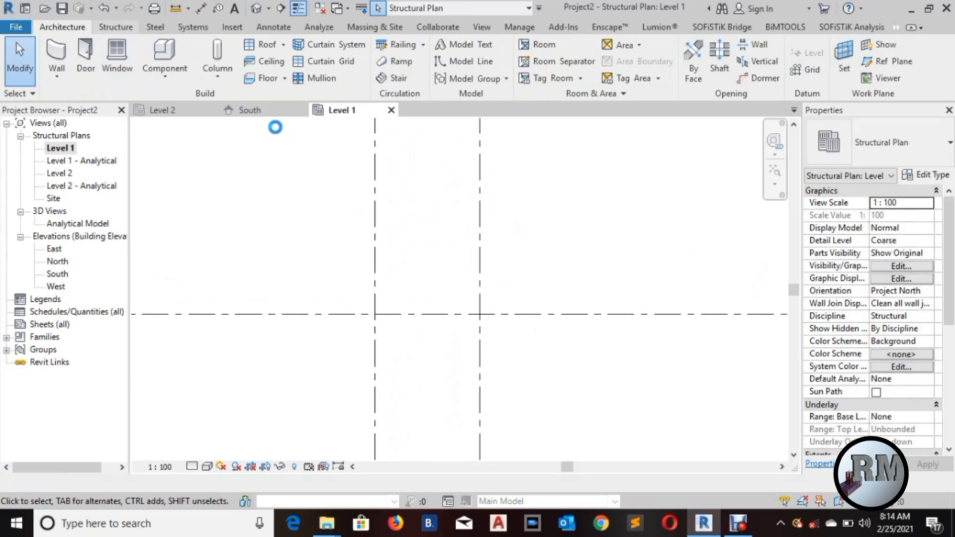
pyautogui.click(285, 54)
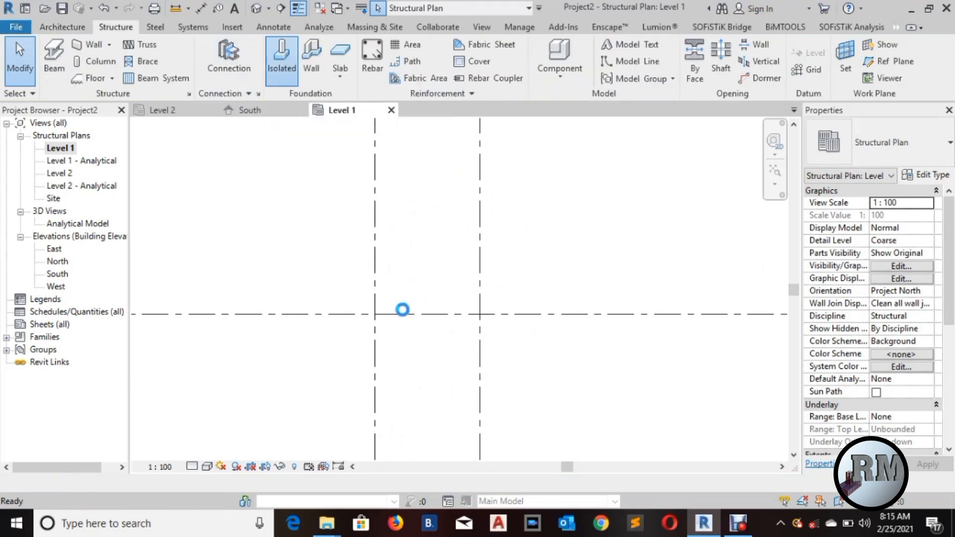
pyautogui.click(375, 314)
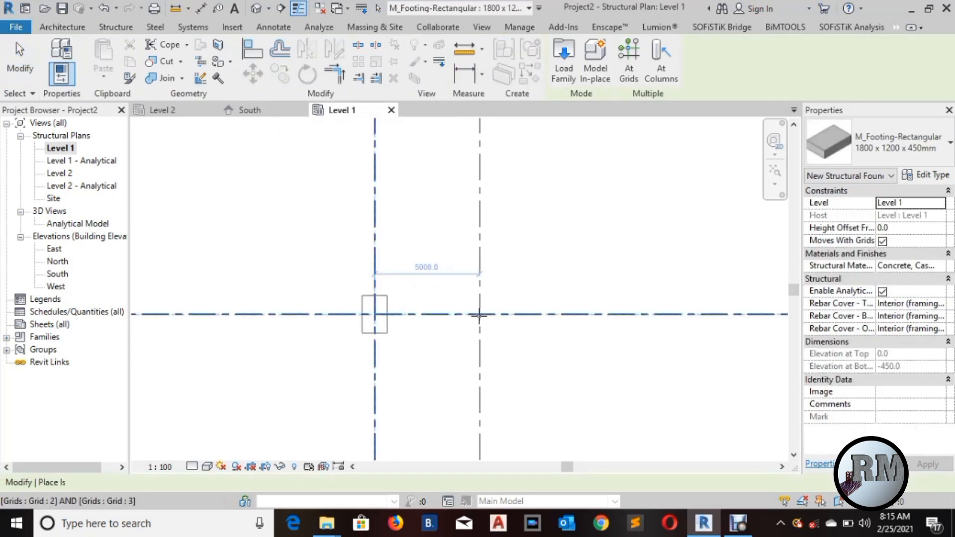
pyautogui.click(480, 314)
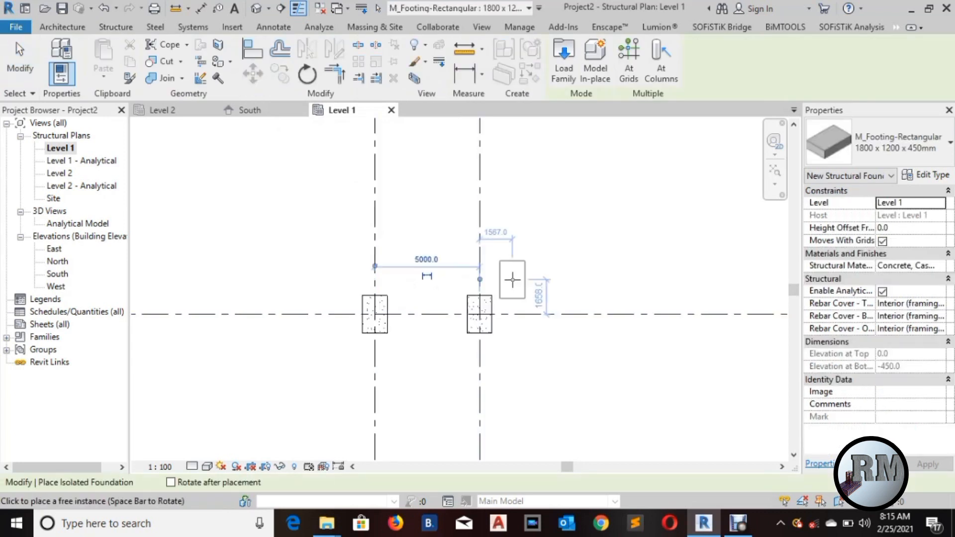
pyautogui.press('Escape')
pyautogui.press('Escape')
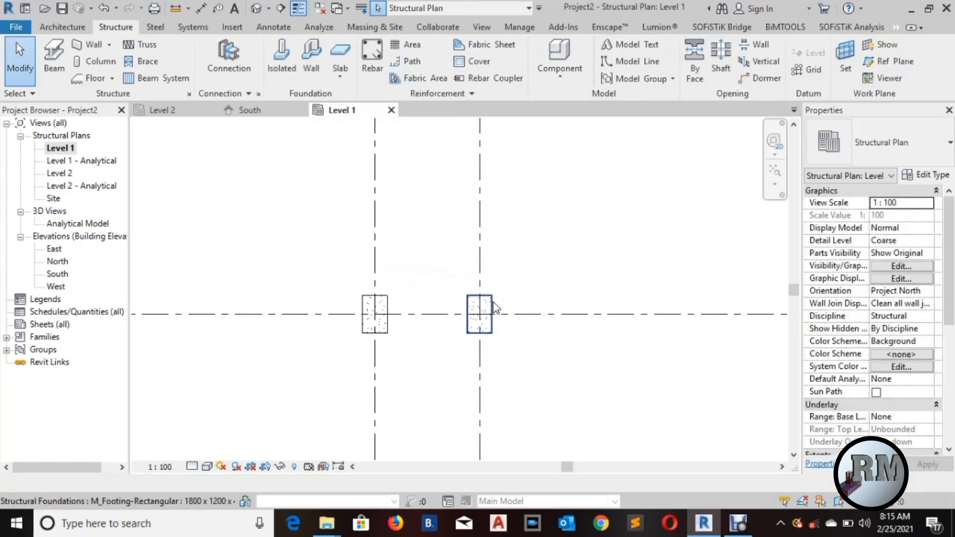
# Duplicate both footings' type as 1800 x 1200 x 450mm 2 and set its width to 1800 and foundation thickness to 600.
pyautogui.click(490, 310)
pyautogui.keyDown('ctrl'); pyautogui.click(388, 302); pyautogui.keyUp('ctrl')
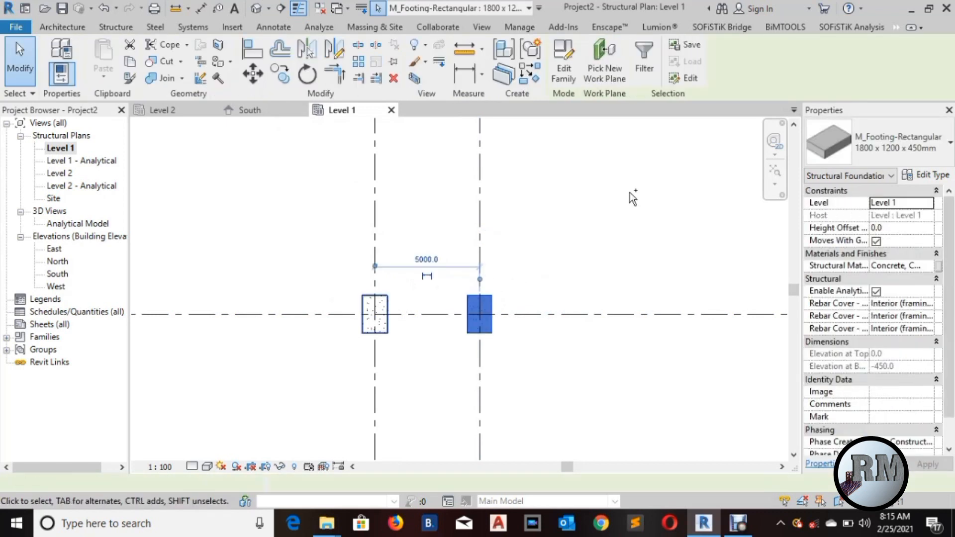
pyautogui.click(927, 178)
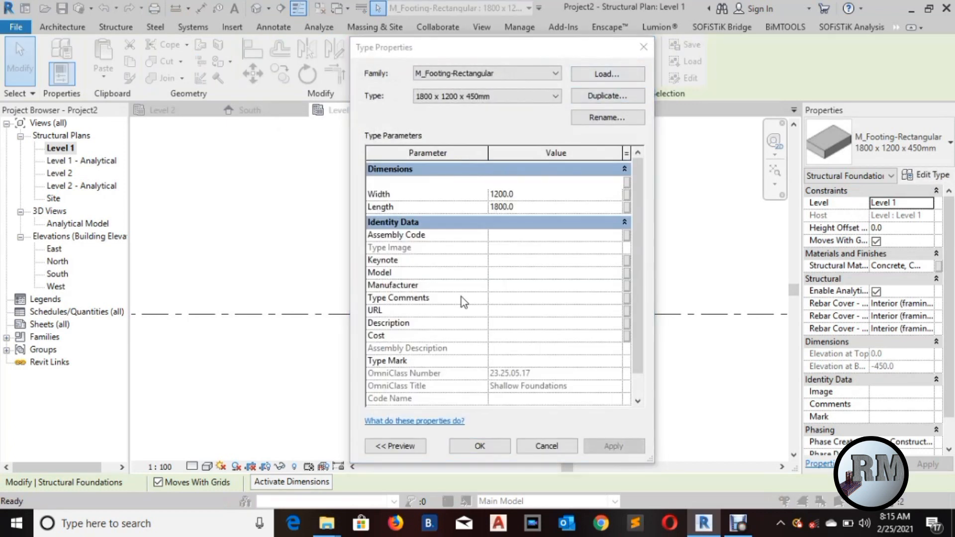
pyautogui.click(495, 293)
pyautogui.click(533, 195)
pyautogui.write('1800')
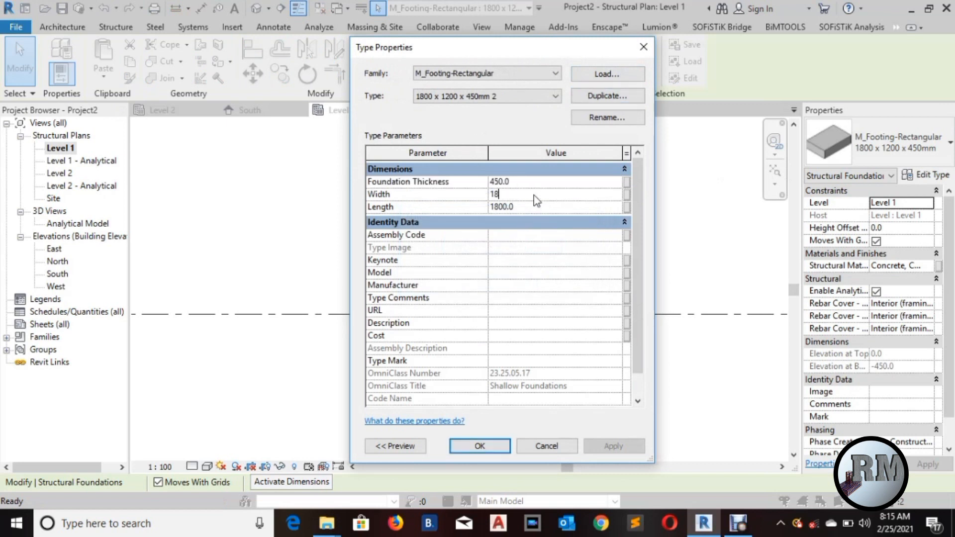
pyautogui.click(549, 184)
pyautogui.write('600')
pyautogui.click(480, 446)
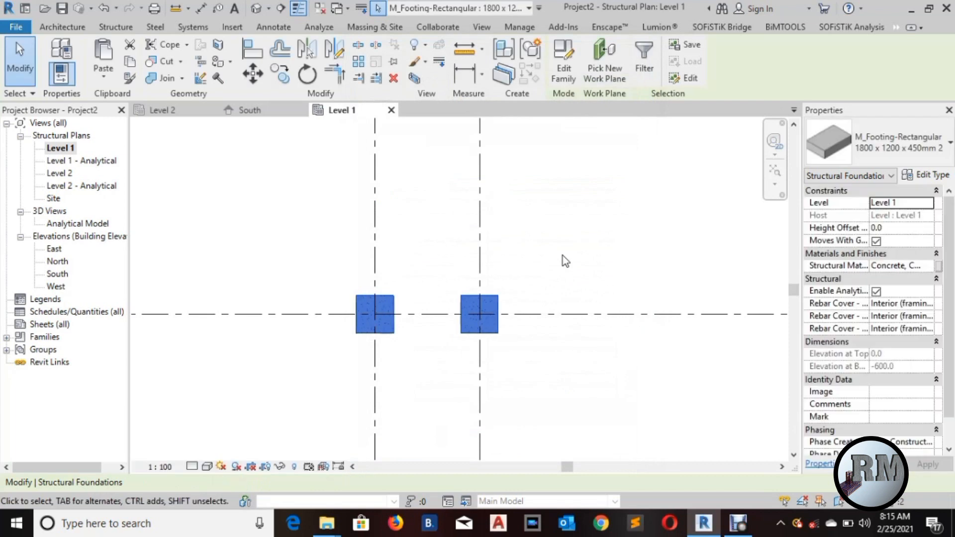
pyautogui.click(566, 261)
# Place M_Concrete-Rectangular-Column 600 x 750mm structural columns at both grid intersections, over the footings.
pyautogui.scroll(1, 412, 274)
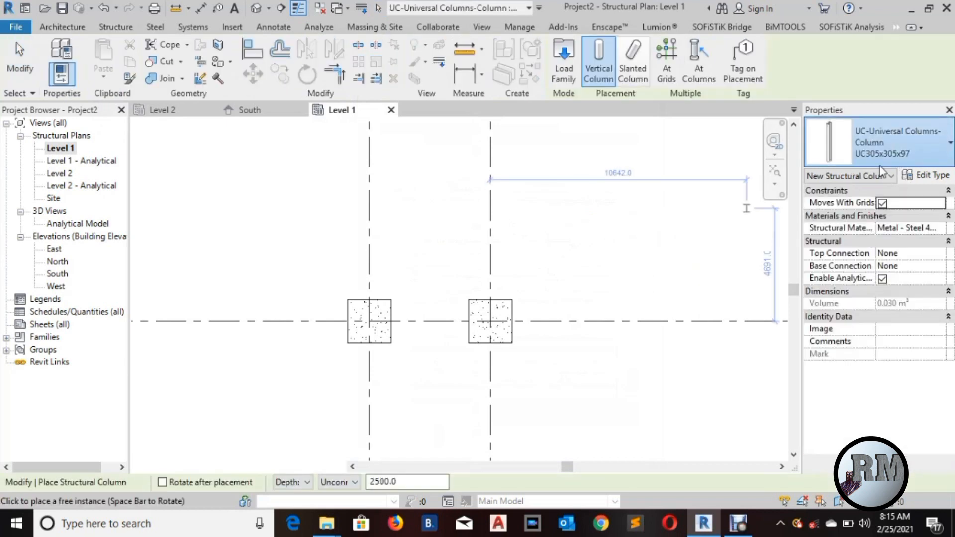
pyautogui.click(880, 164)
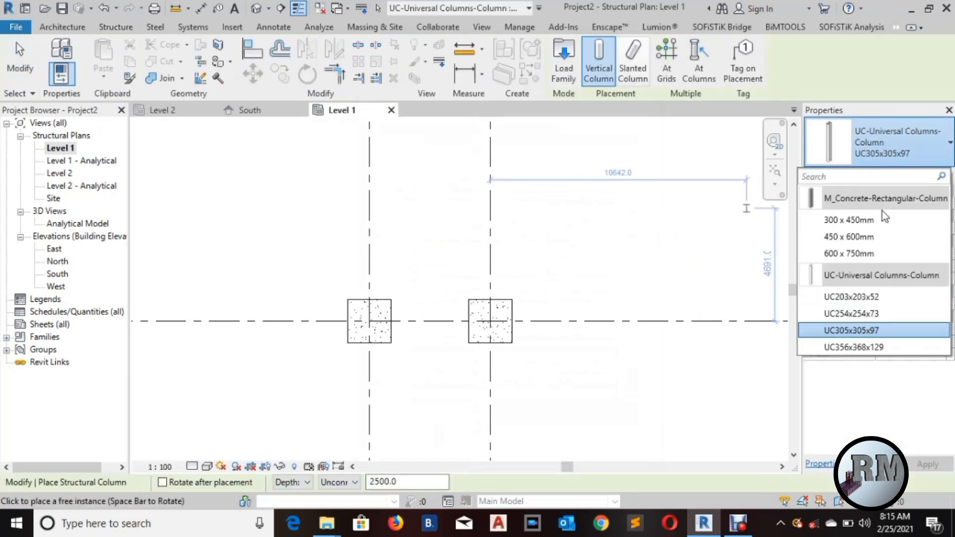
pyautogui.click(852, 253)
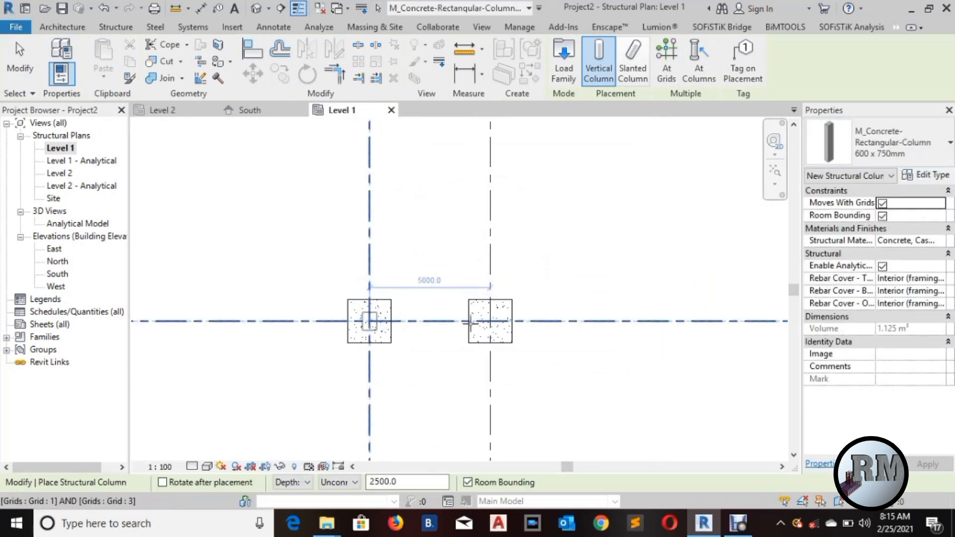
pyautogui.click(490, 322)
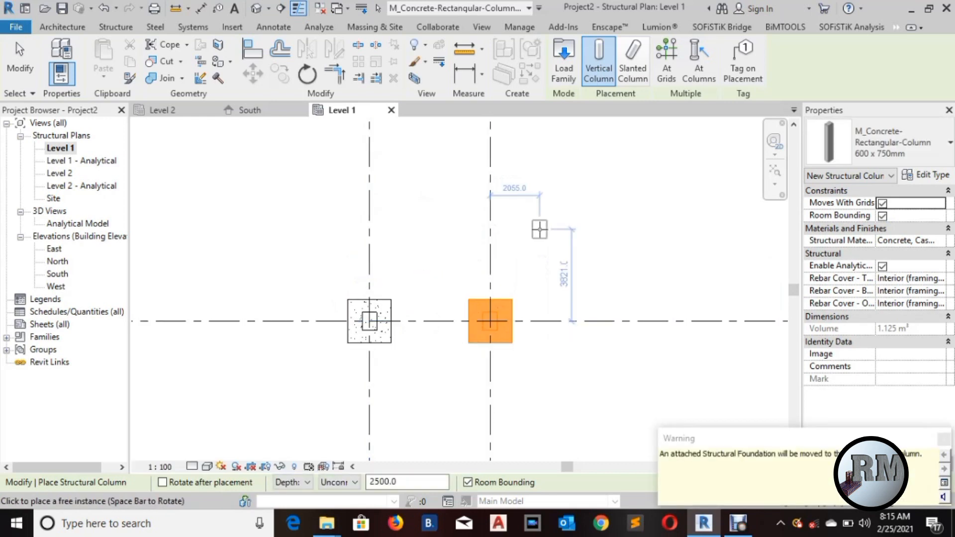
pyautogui.press('Escape')
pyautogui.press('Escape')
# Duplicate both columns' type as 600 x 750mm 2 and set its h dimension to 600.
pyautogui.click(493, 324)
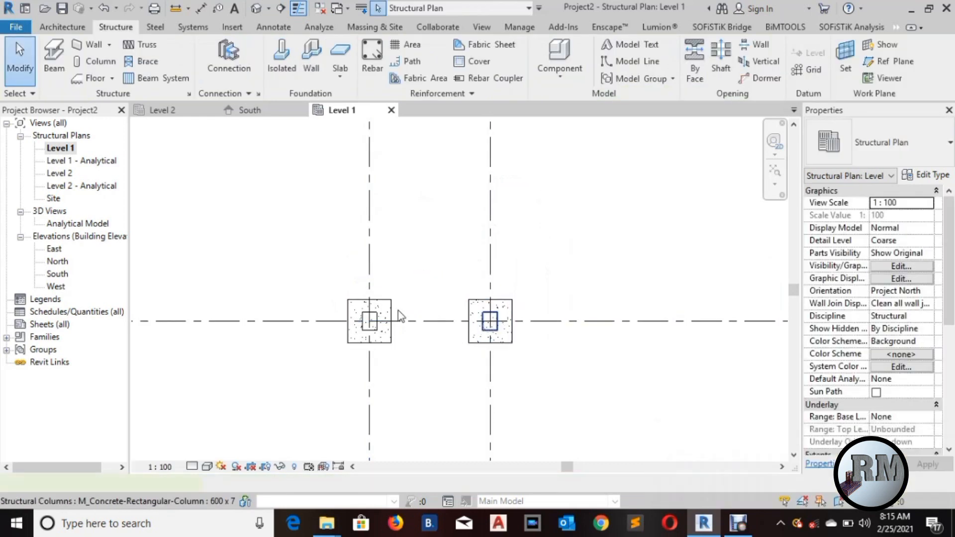
pyautogui.keyDown('ctrl'); pyautogui.click(377, 322); pyautogui.keyUp('ctrl')
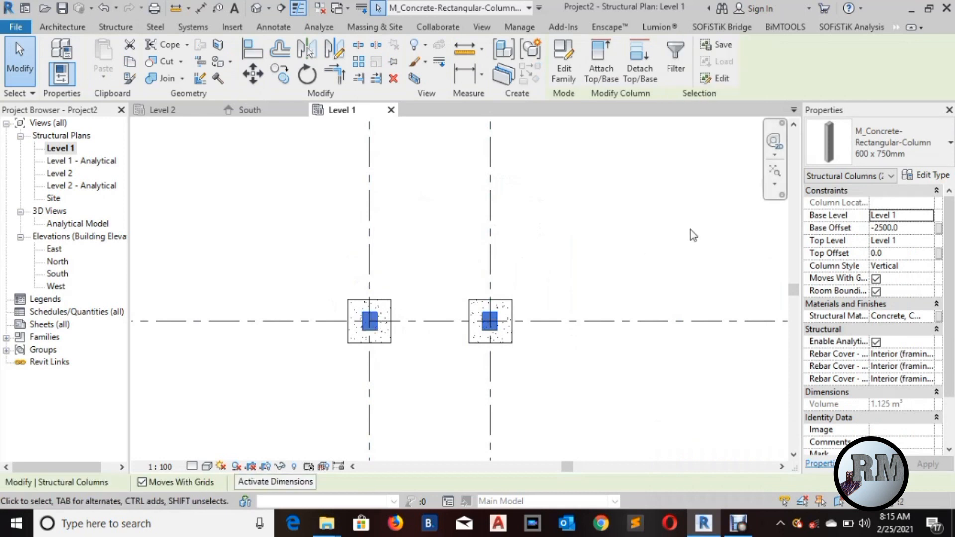
pyautogui.click(937, 178)
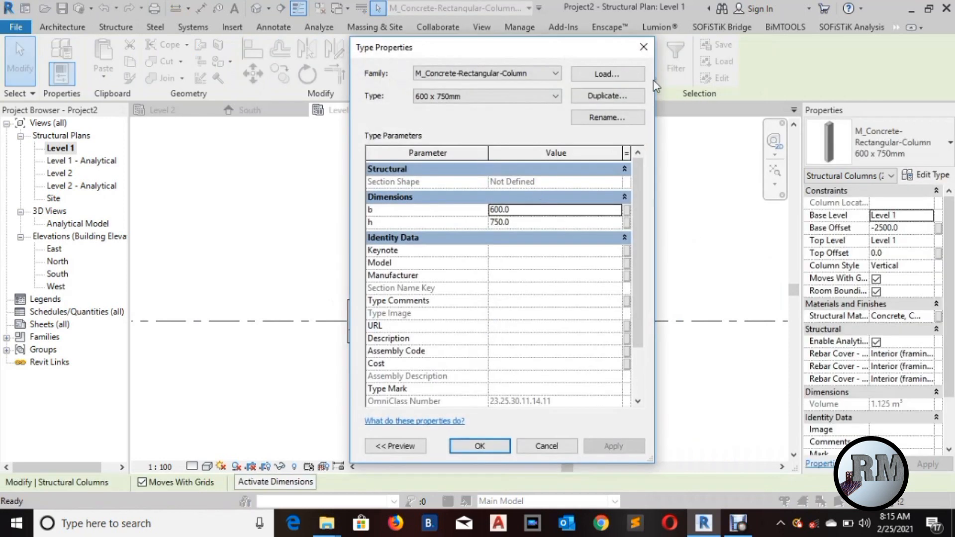
pyautogui.click(593, 96)
pyautogui.click(483, 279)
pyautogui.click(525, 222)
pyautogui.write('600')
pyautogui.click(471, 449)
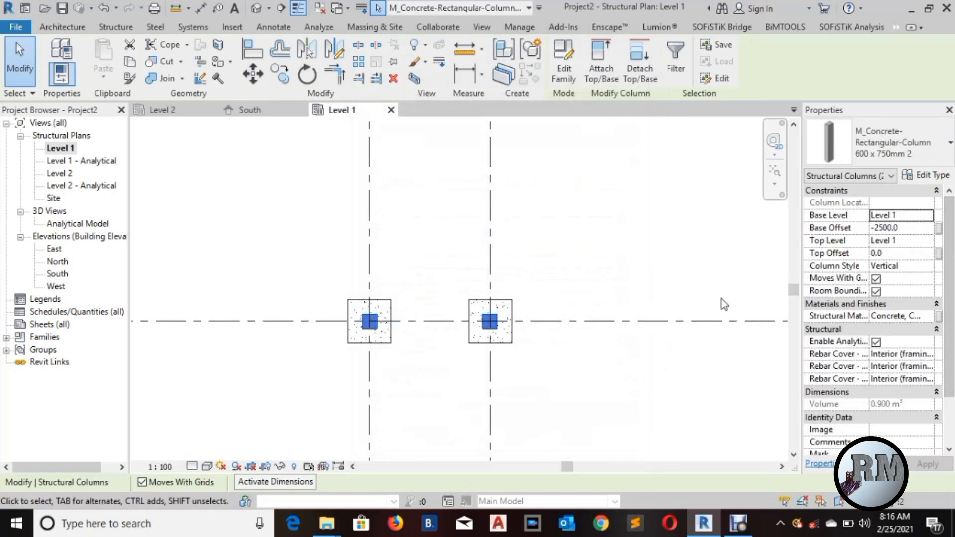
# Set both columns' top level to Level 2 and their base offset to 0, accepting the attached foundations' move.
pyautogui.click(927, 241)
pyautogui.click(928, 241)
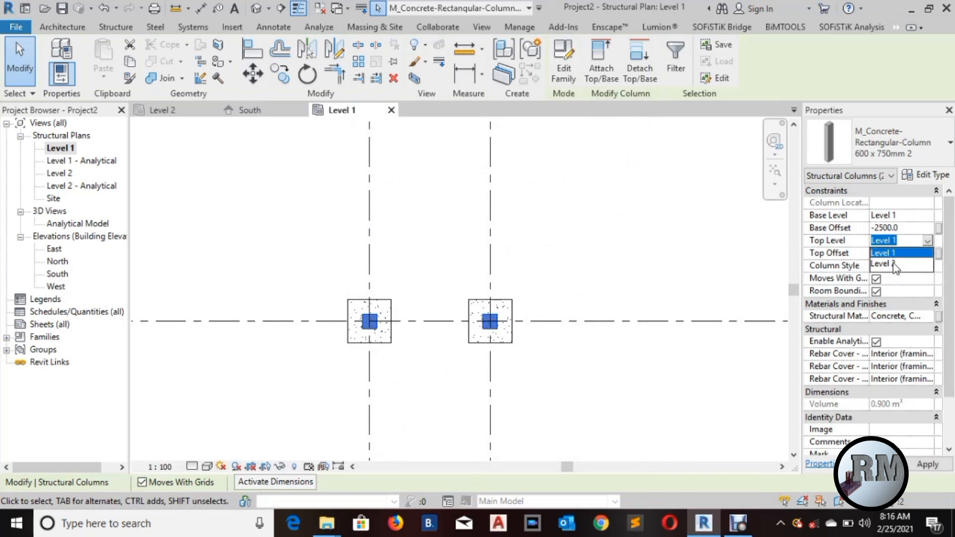
pyautogui.click(893, 264)
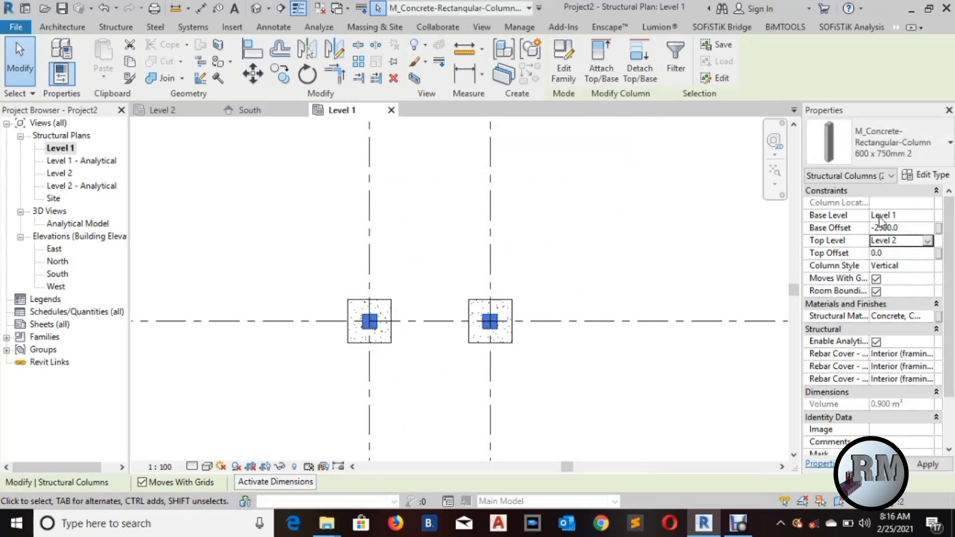
pyautogui.click(913, 228)
pyautogui.write('0')
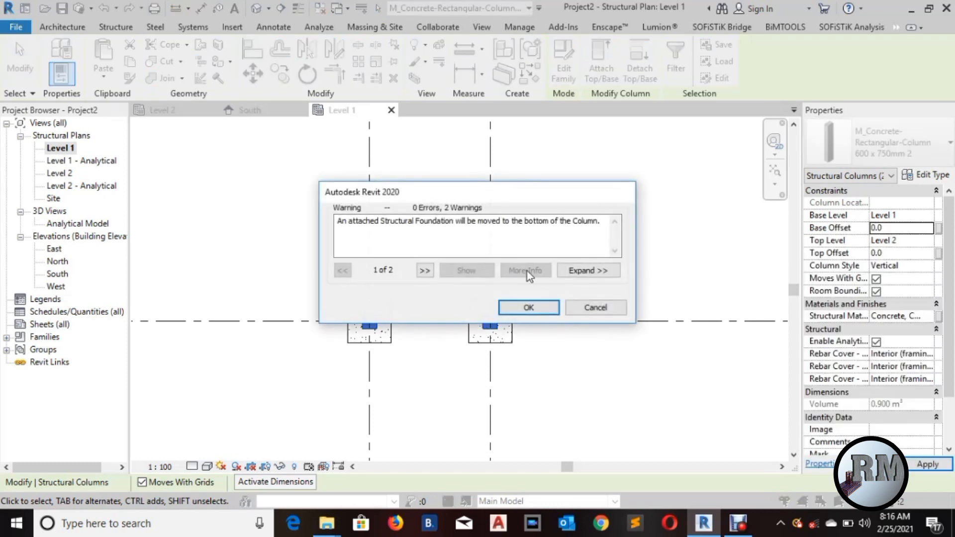
pyautogui.click(529, 307)
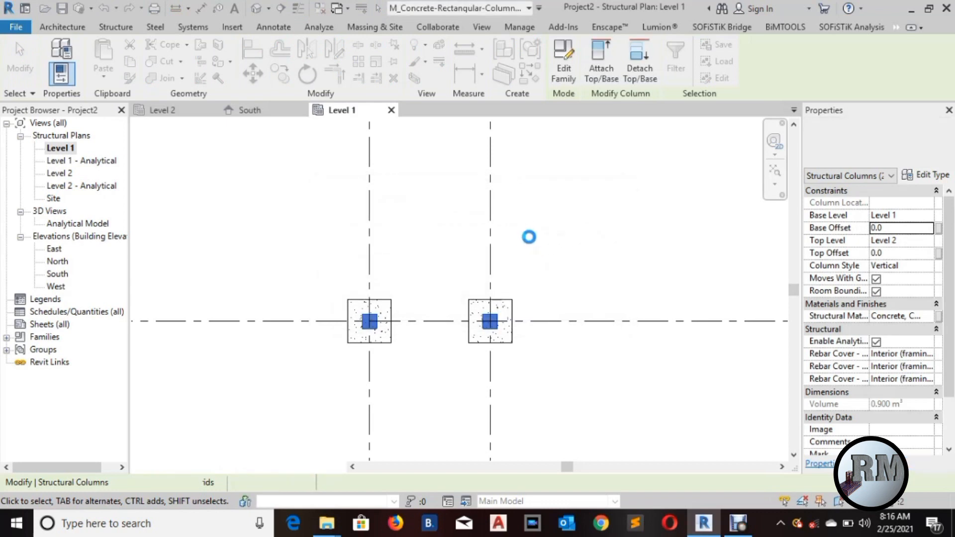
pyautogui.click(359, 192)
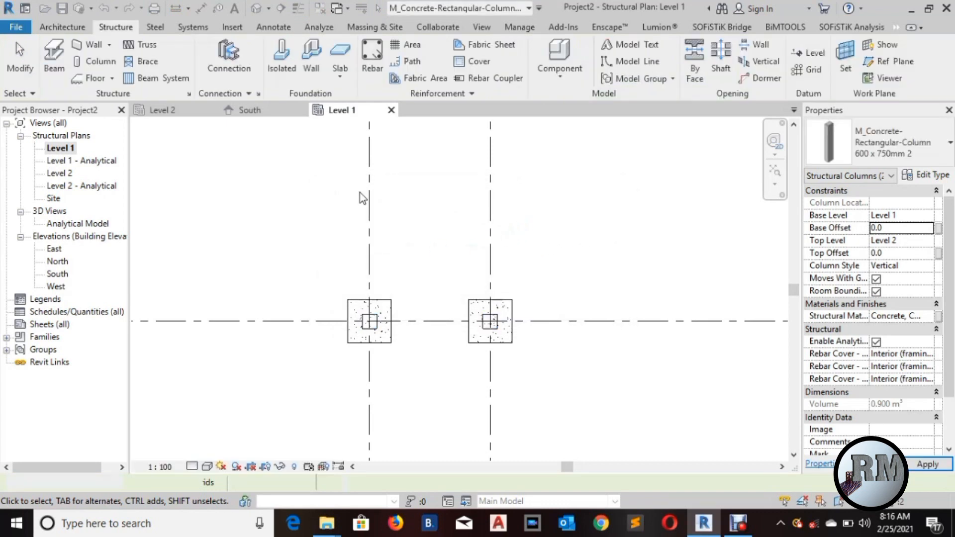
# Examine the columns and footings between Level 1 and Level 2 in the South elevation.
pyautogui.click(250, 110)
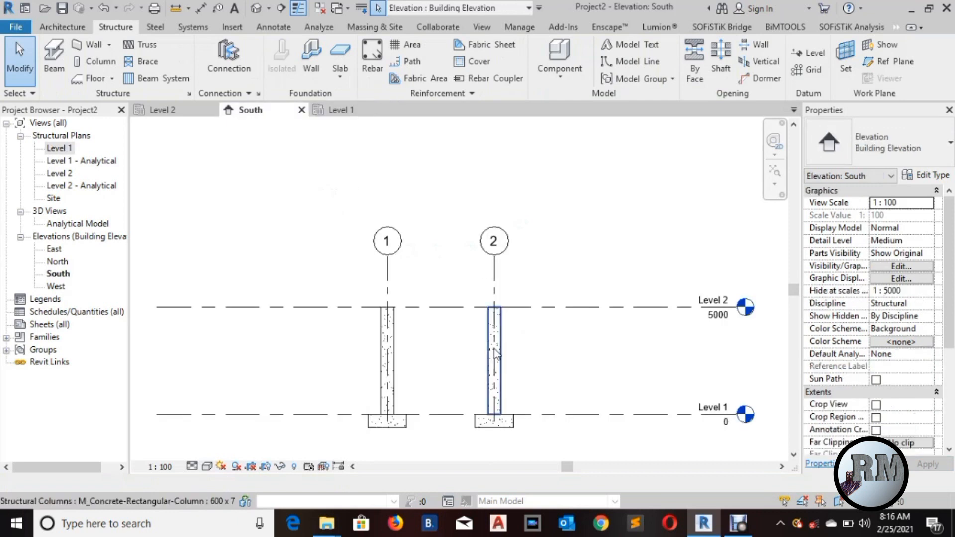
pyautogui.moveTo(446, 333); pyautogui.dragTo(438, 292, button='middle')
pyautogui.scroll(4, 445, 271)
pyautogui.scroll(1, 452, 255)
pyautogui.moveTo(458, 260); pyautogui.dragTo(456, 287, button='middle')
pyautogui.scroll(1, 448, 279)
pyautogui.scroll(-1, 448, 279)
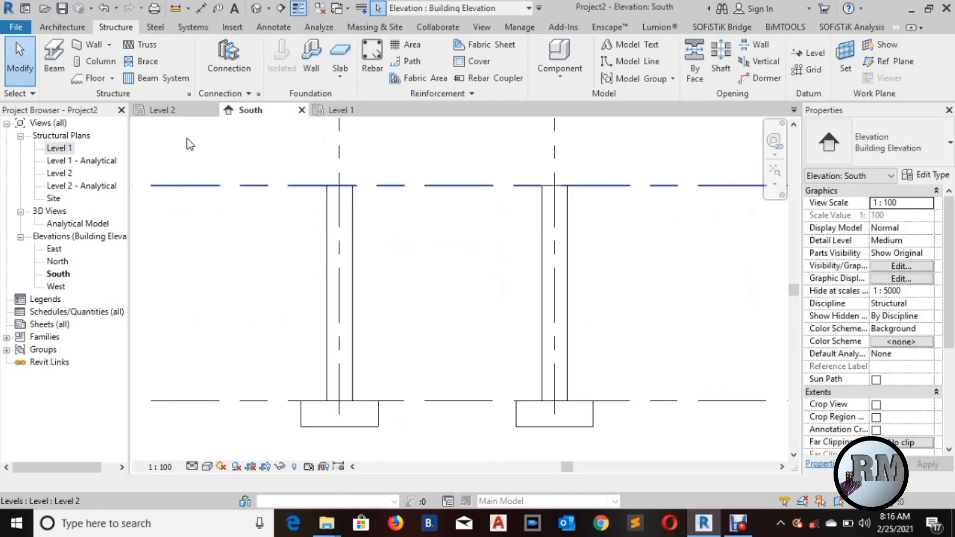
# Set the Level 2 plan's view range to Unlimited for the top, bottom and view depth.
pyautogui.click(162, 110)
pyautogui.scroll(3, 416, 293)
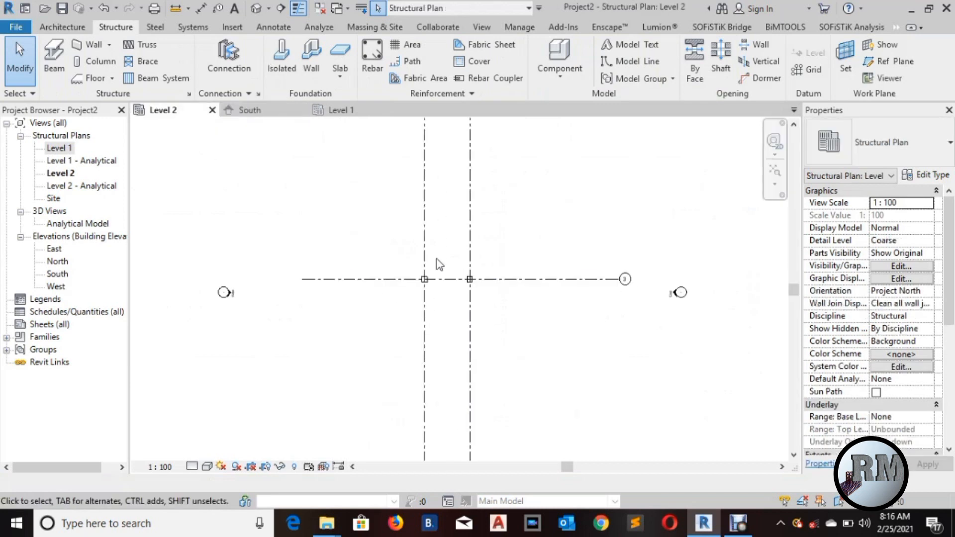
pyautogui.scroll(5, 442, 291)
pyautogui.moveTo(441, 272); pyautogui.dragTo(419, 216, button='middle')
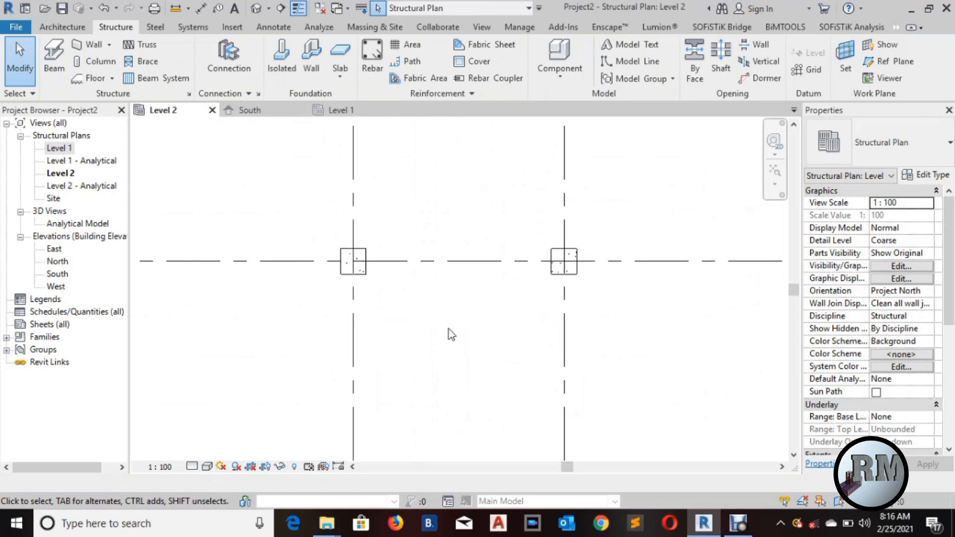
pyautogui.press('v')
pyautogui.press('r')
pyautogui.click(739, 213)
pyautogui.click(730, 245)
pyautogui.click(730, 251)
pyautogui.click(729, 281)
pyautogui.click(729, 301)
pyautogui.click(719, 330)
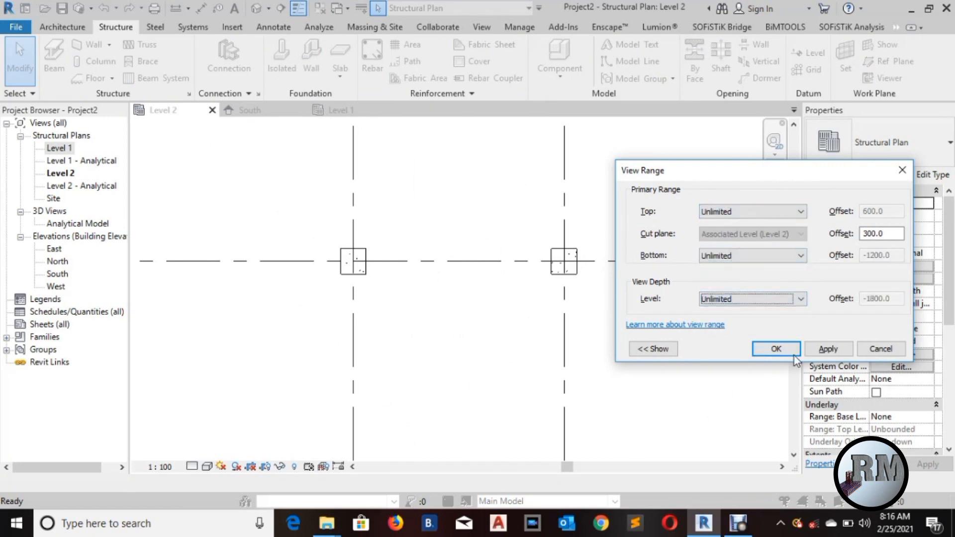
pyautogui.click(829, 348)
pyautogui.click(778, 349)
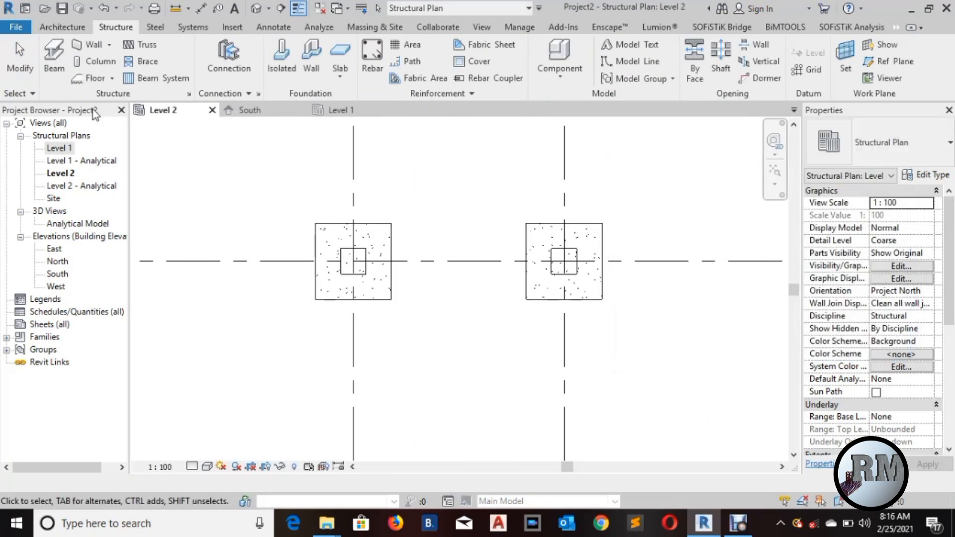
# Place an M_Concrete-Rectangular Beam 400 x 800mm on Level 2 between the midpoints of the two columns.
pyautogui.click(54, 56)
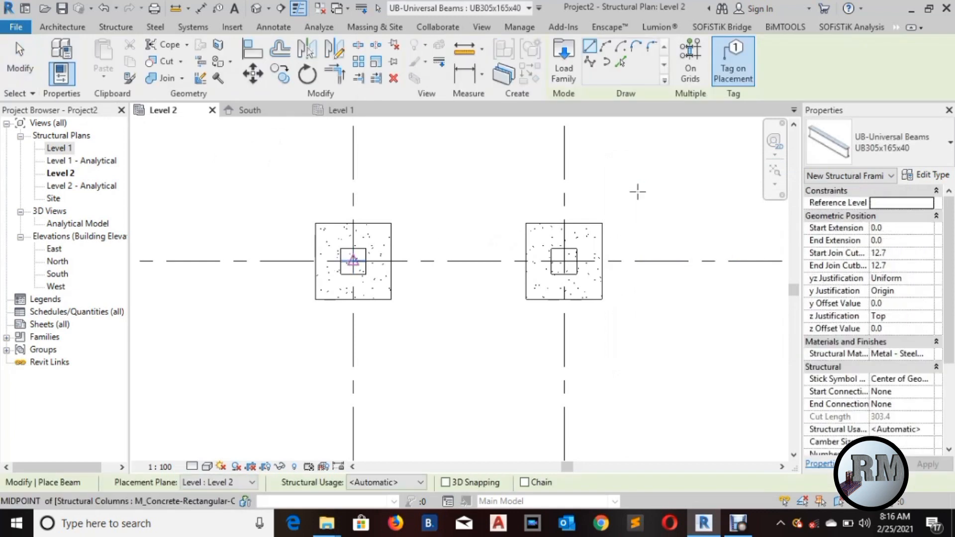
pyautogui.click(877, 153)
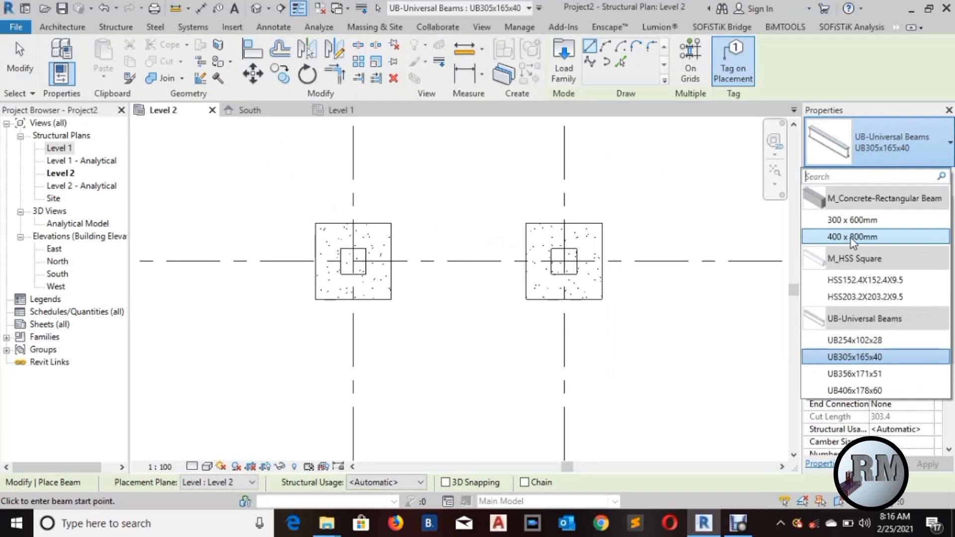
pyautogui.click(851, 237)
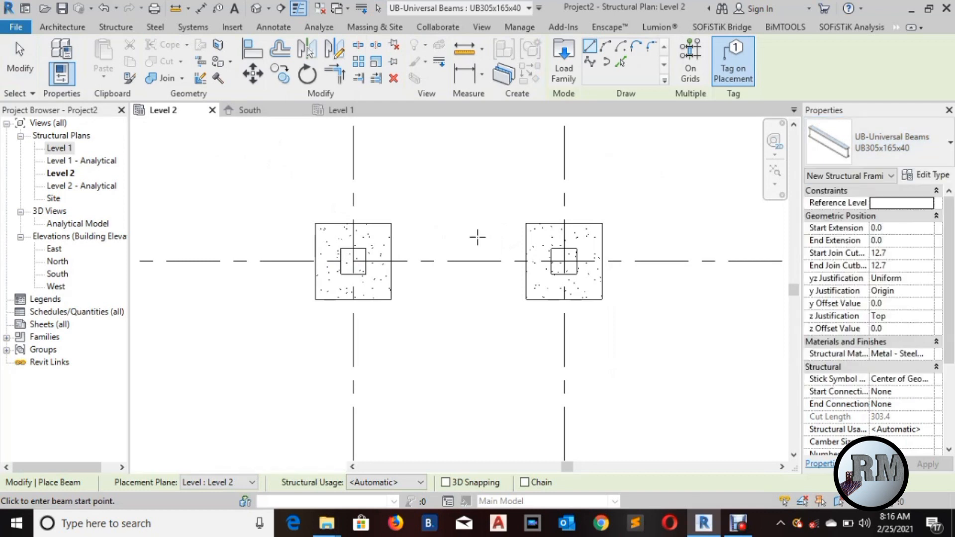
pyautogui.click(353, 261)
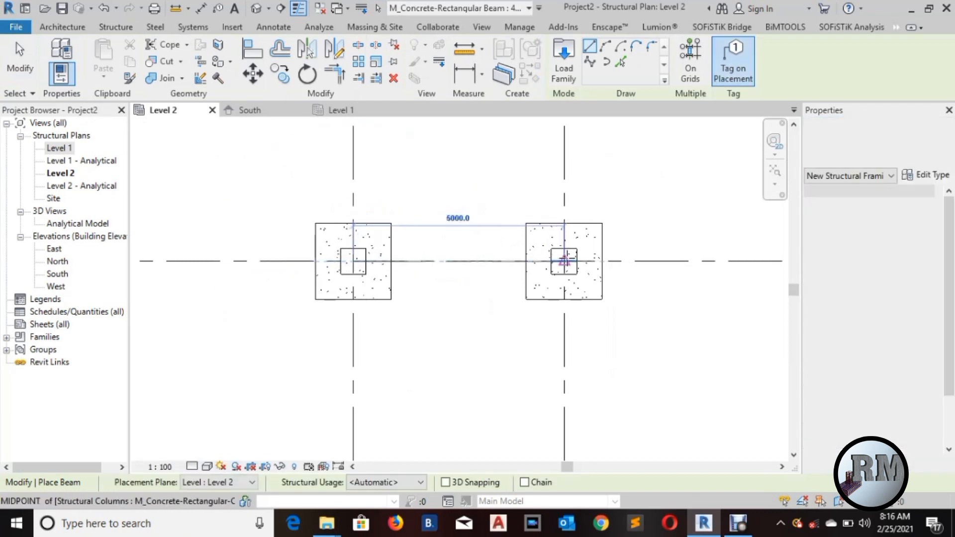
pyautogui.click(564, 261)
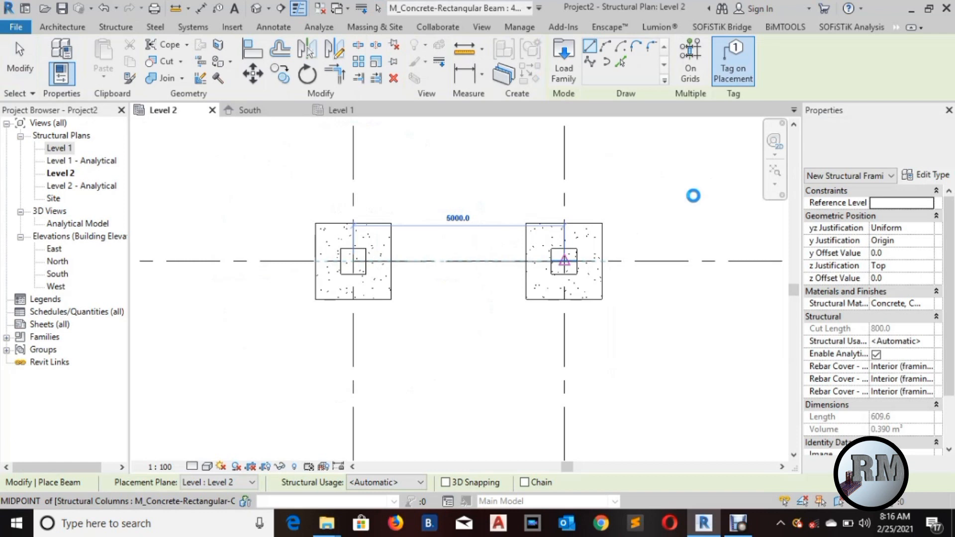
pyautogui.press('Escape')
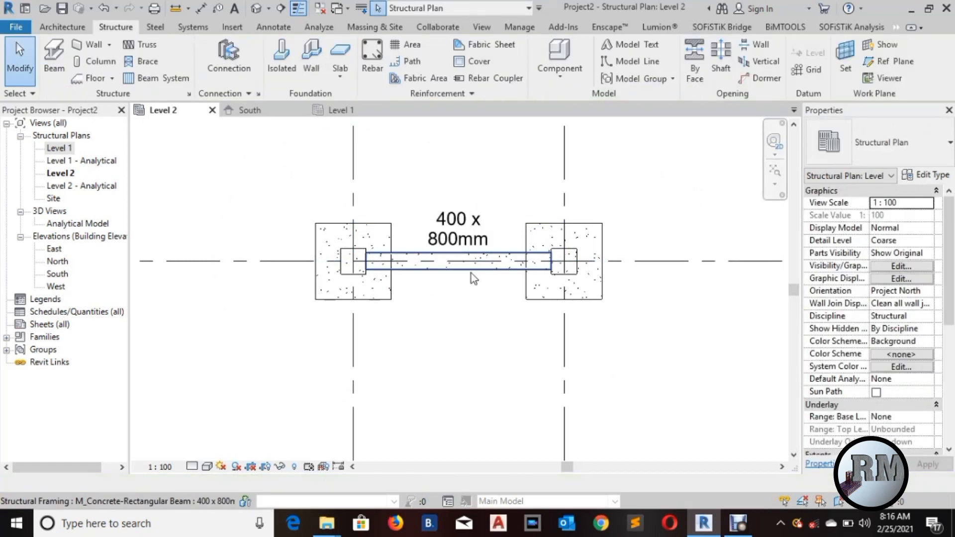
# Duplicate the beam's type as 400 x 800mm 2 and set its b dimension to 600.
pyautogui.click(498, 262)
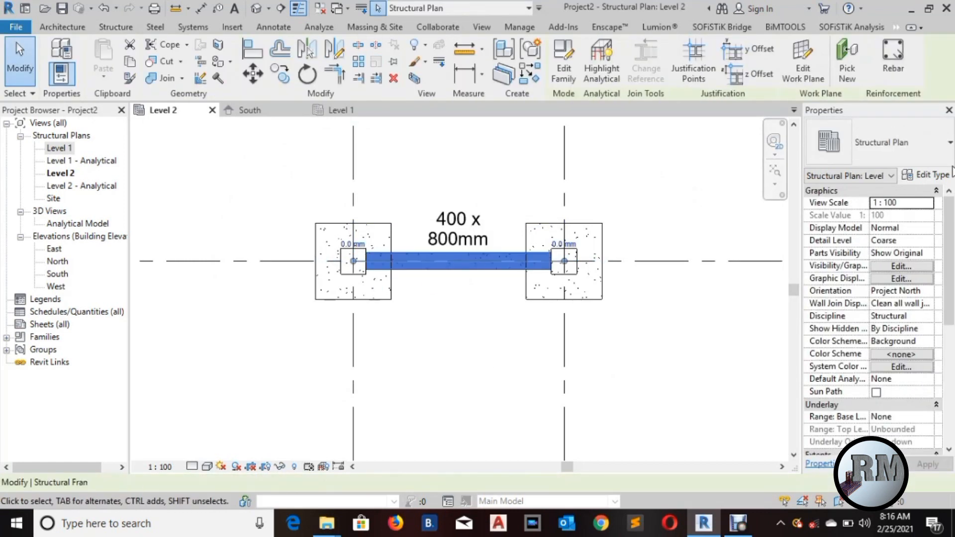
pyautogui.click(926, 175)
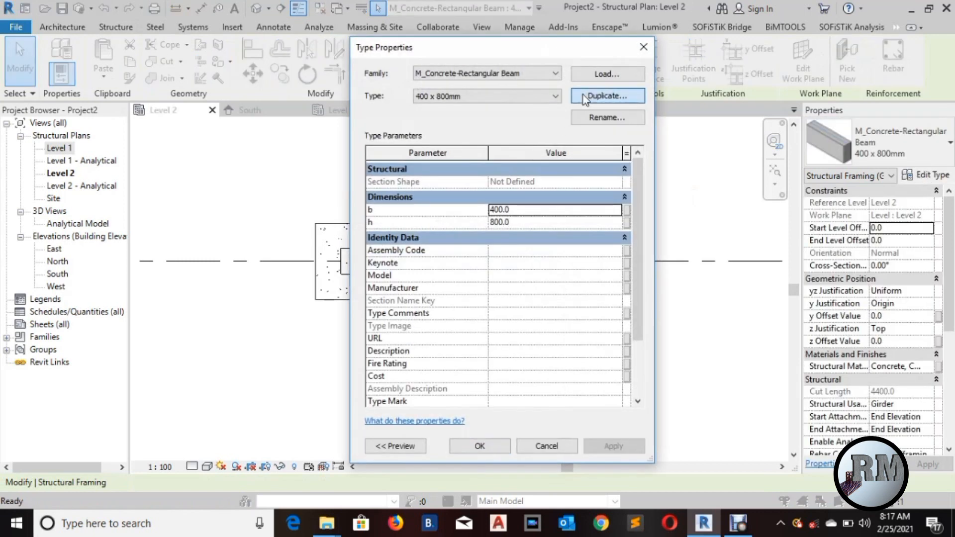
pyautogui.click(583, 94)
pyautogui.click(498, 284)
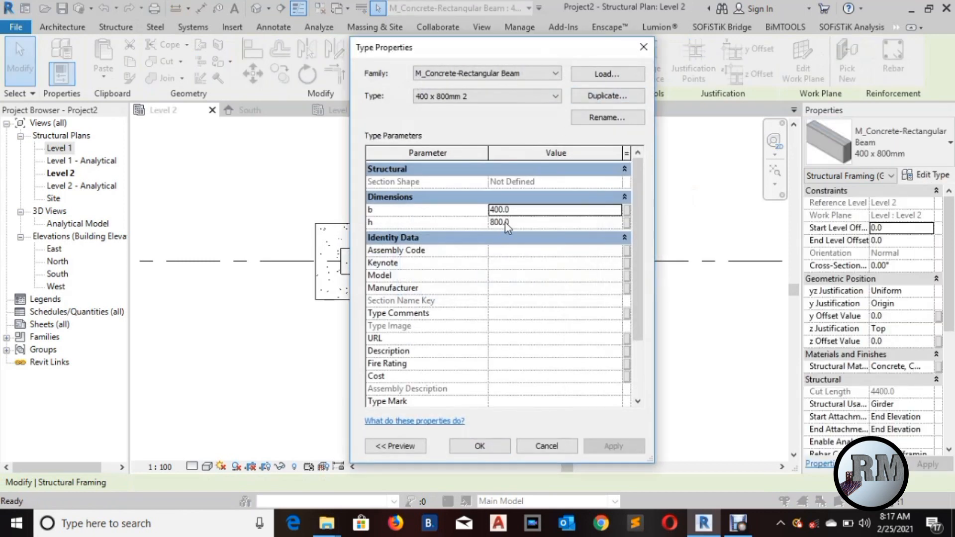
pyautogui.click(531, 213)
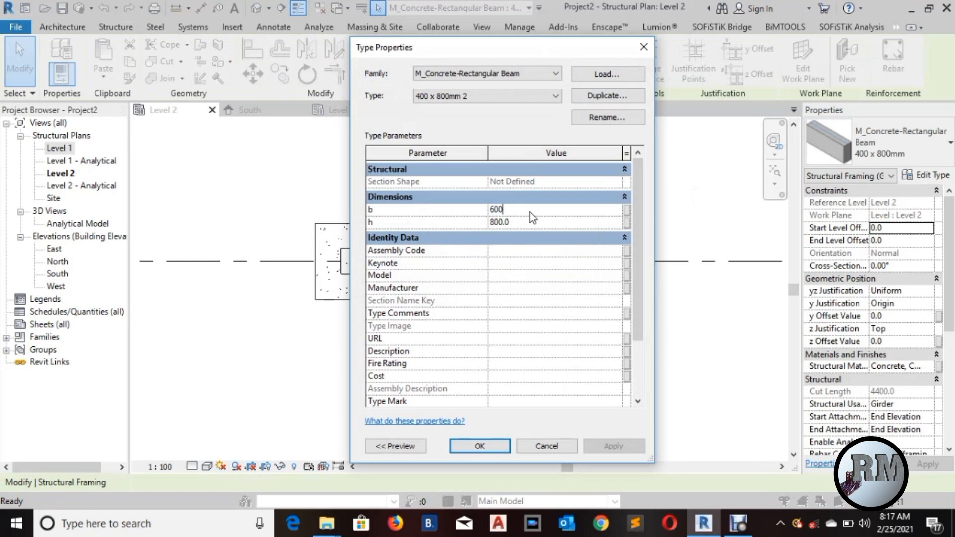
pyautogui.click(482, 441)
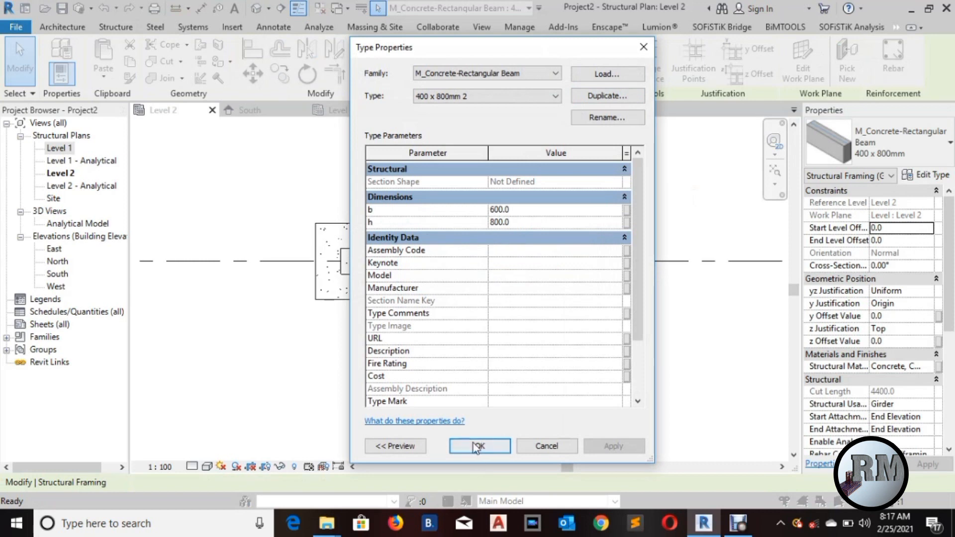
pyautogui.click(327, 145)
# Examine the frame of footings, columns and beam from several angles in the default 3D view.
pyautogui.moveTo(327, 145); pyautogui.dragTo(324, 215, button='middle')
pyautogui.scroll(-1, 324, 215)
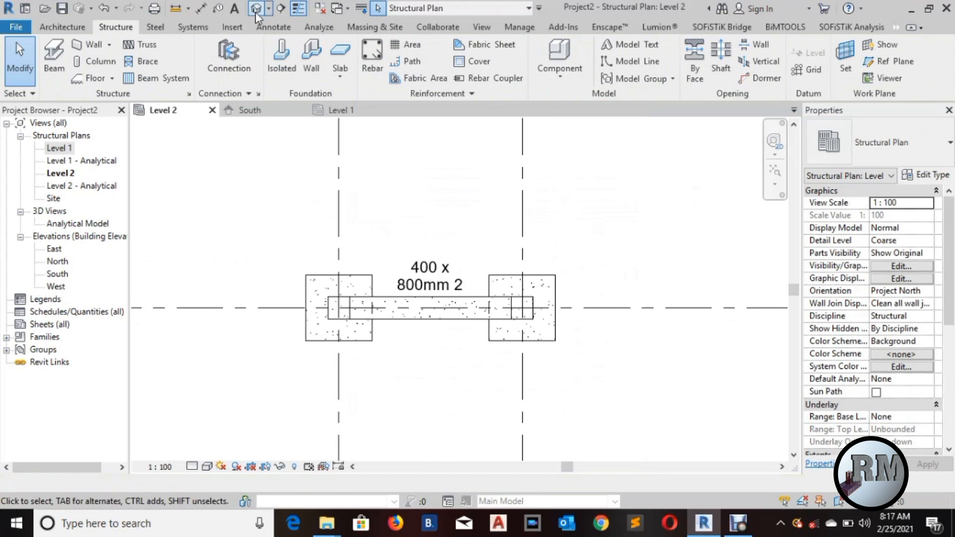
pyautogui.click(255, 12)
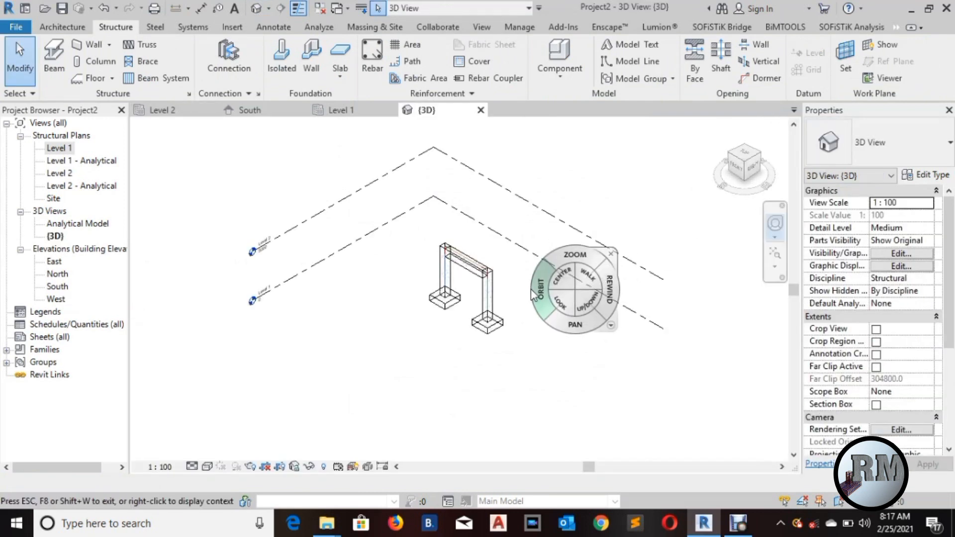
pyautogui.moveTo(510, 299); pyautogui.dragTo(547, 271)
pyautogui.scroll(5, 476, 304)
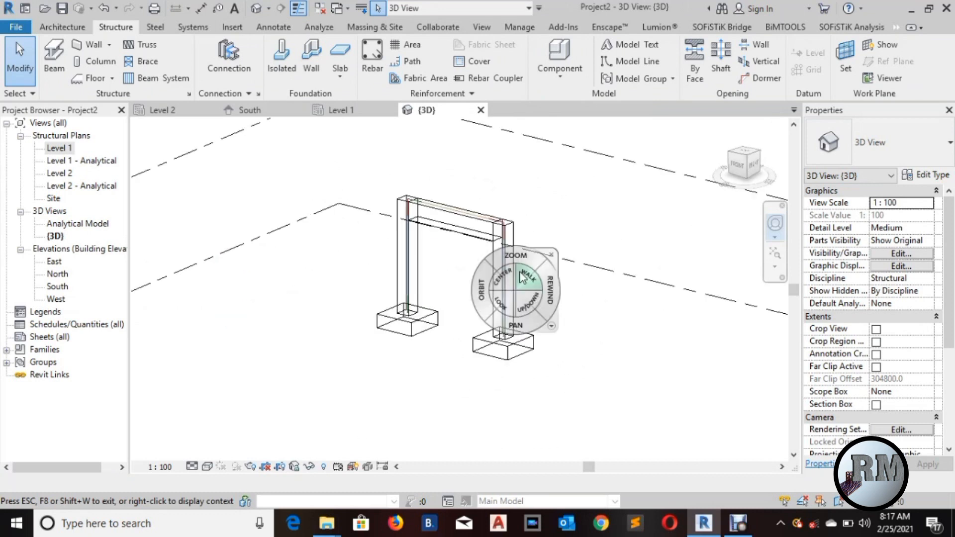
pyautogui.moveTo(535, 282); pyautogui.dragTo(526, 292, button='middle')
pyautogui.moveTo(480, 293); pyautogui.dragTo(494, 288)
pyautogui.press('Escape')
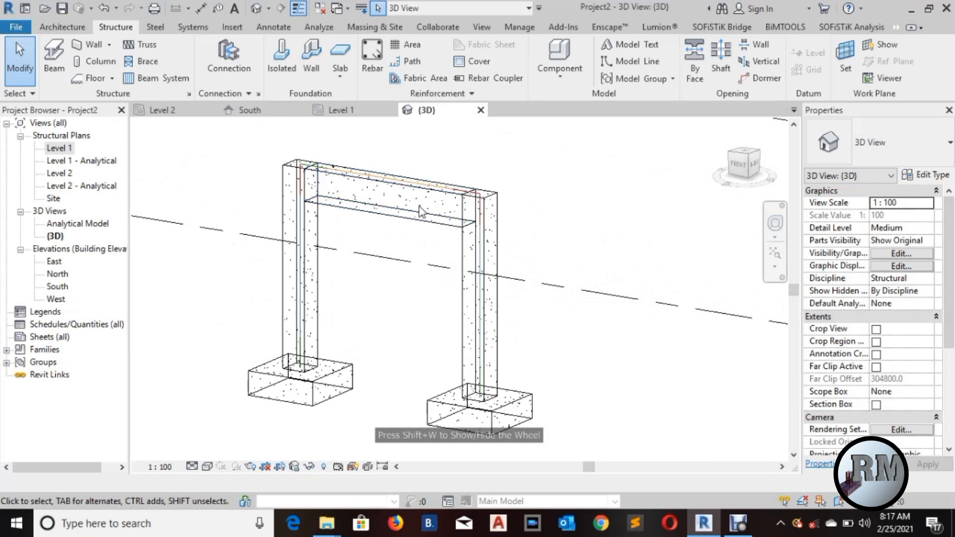
pyautogui.moveTo(502, 205); pyautogui.dragTo(517, 185, button='middle')
pyautogui.scroll(-1, 568, 177)
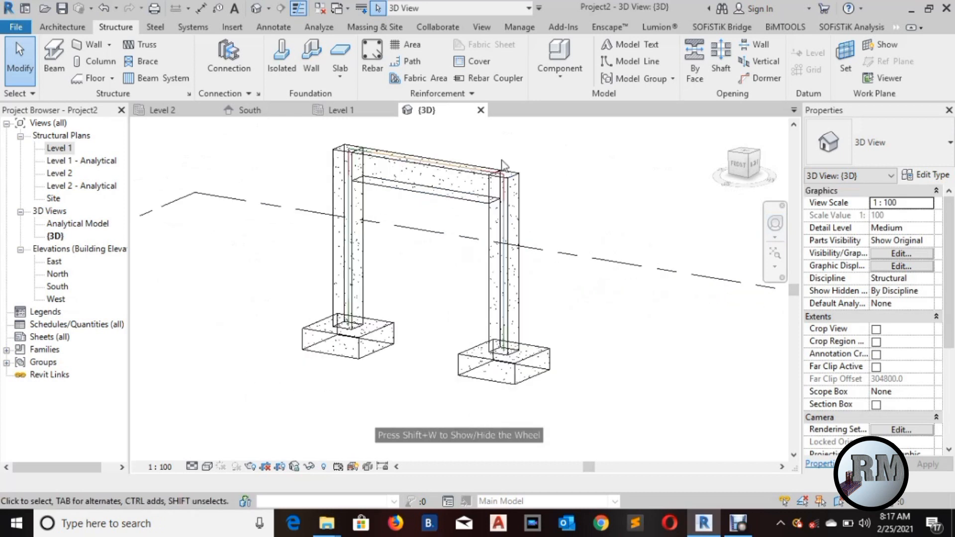
# Draw a lengthwise building section in the Level 2 plan, parallel to the beam and just below the footings, looking towards the frame.
pyautogui.click(165, 111)
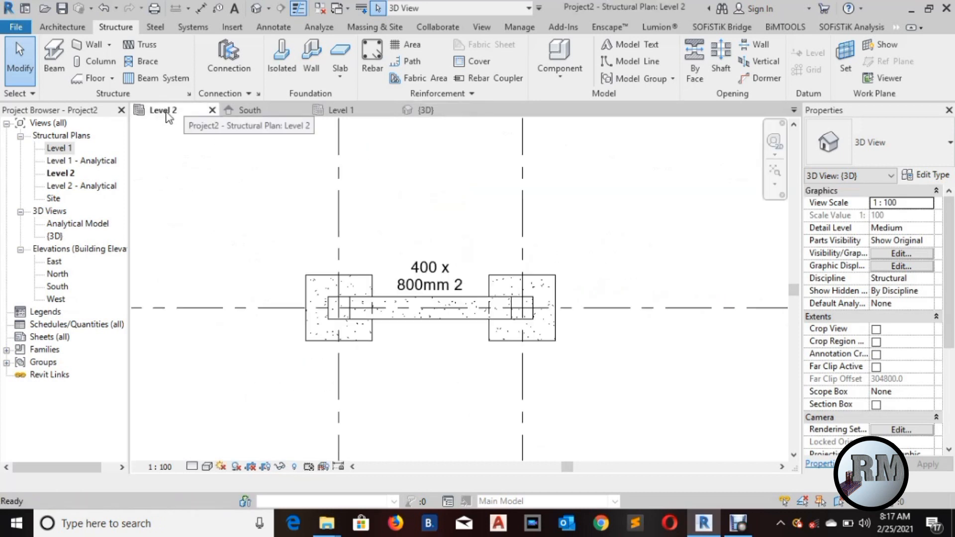
pyautogui.moveTo(437, 211); pyautogui.dragTo(437, 188, button='middle')
pyautogui.scroll(1, 430, 180)
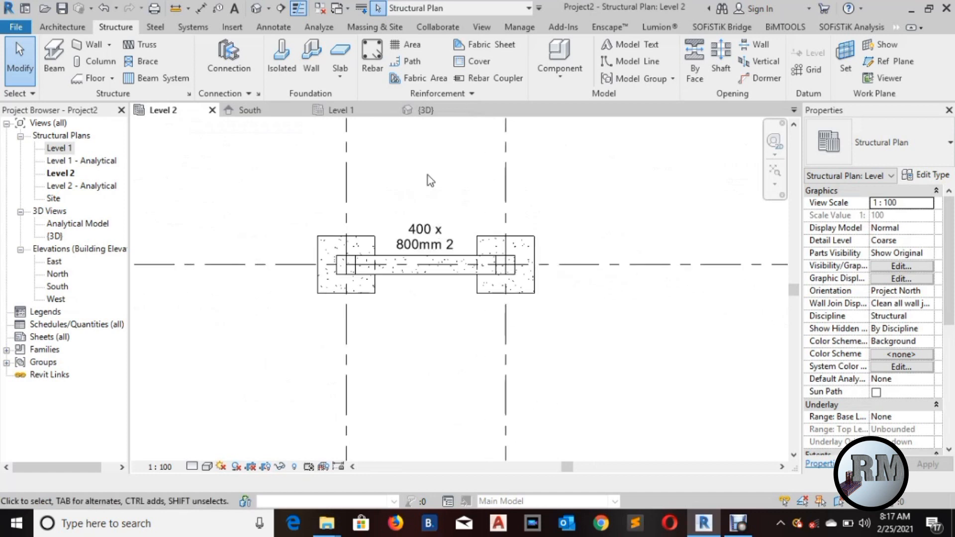
pyautogui.click(280, 9)
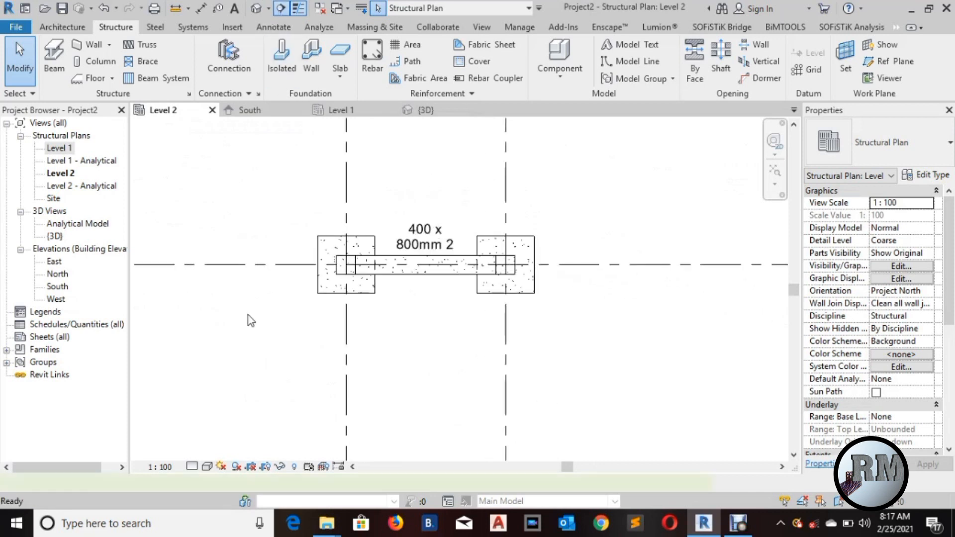
pyautogui.click(226, 320)
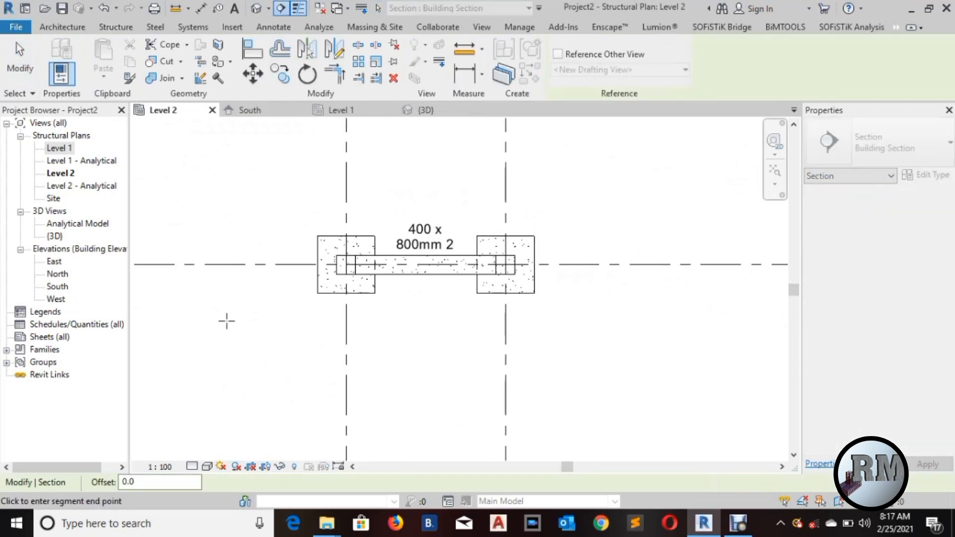
pyautogui.click(634, 322)
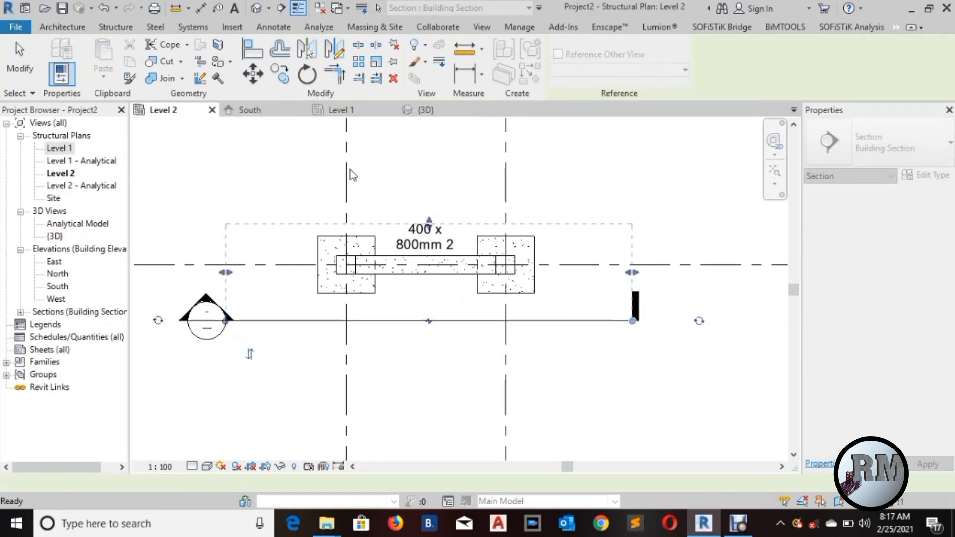
pyautogui.press('Escape')
# Draw a second building section crossing the beam perpendicularly near its midspan in the Level 2 plan.
pyautogui.scroll(3, 402, 226)
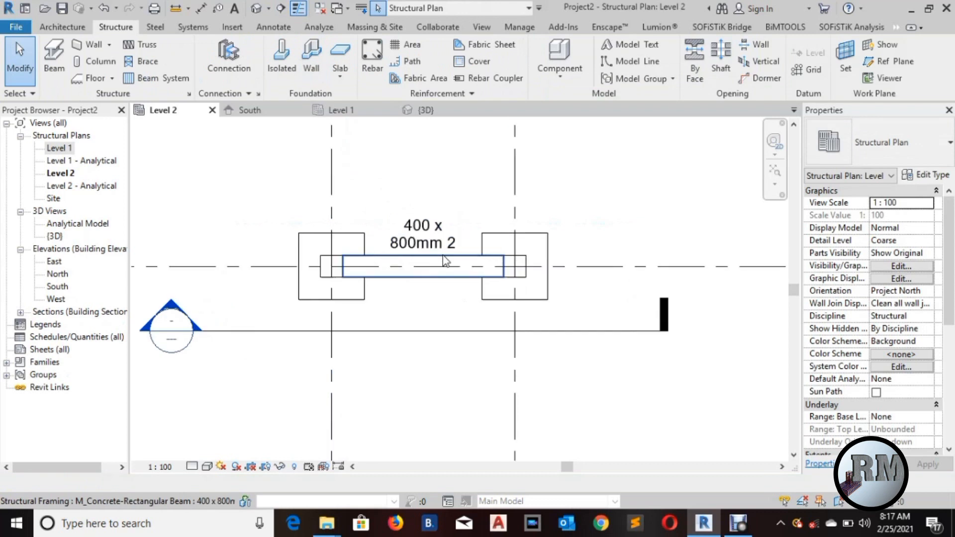
pyautogui.scroll(2, 402, 226)
pyautogui.click(281, 8)
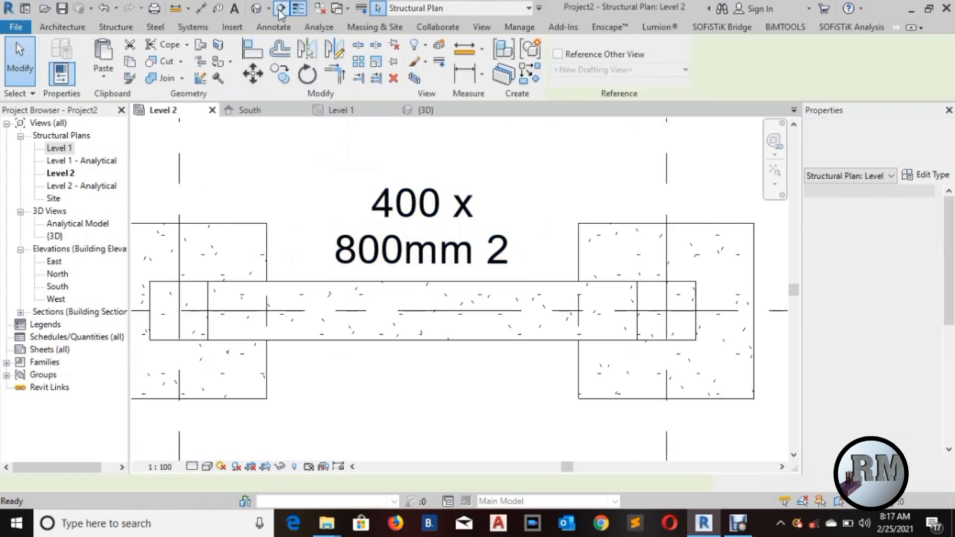
pyautogui.click(422, 204)
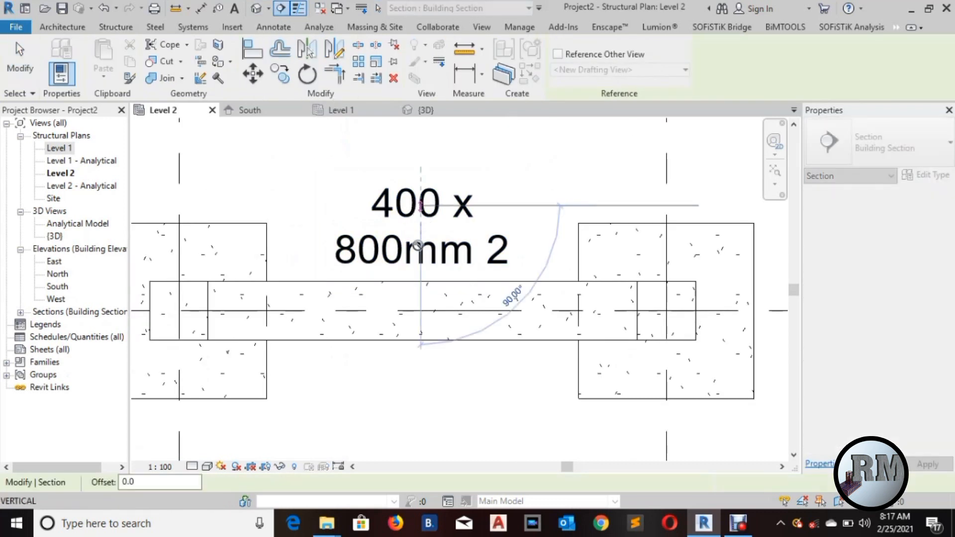
pyautogui.click(421, 421)
pyautogui.scroll(-1, 470, 369)
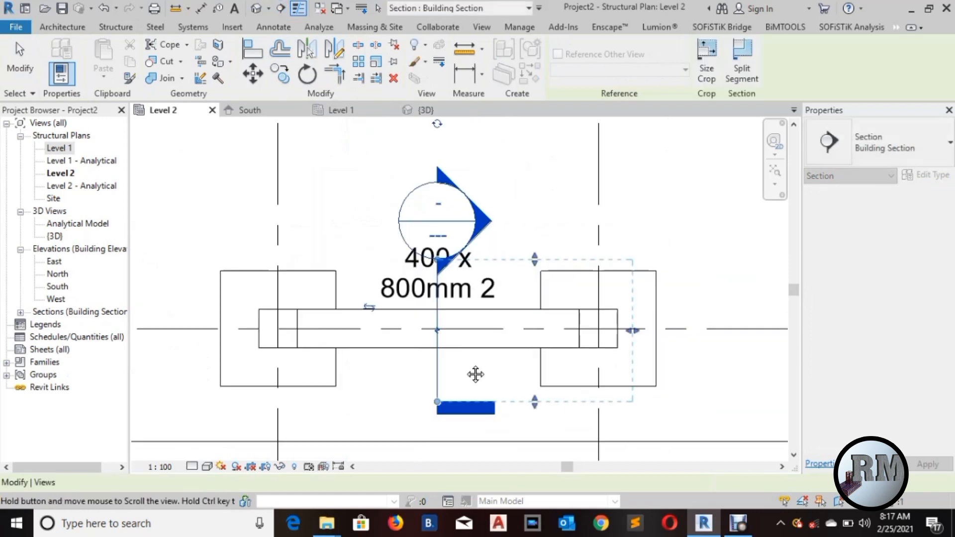
# Shorten the cross section's view depth so it ends before the right-hand footing and column.
pyautogui.moveTo(475, 374); pyautogui.dragTo(438, 369, button='middle')
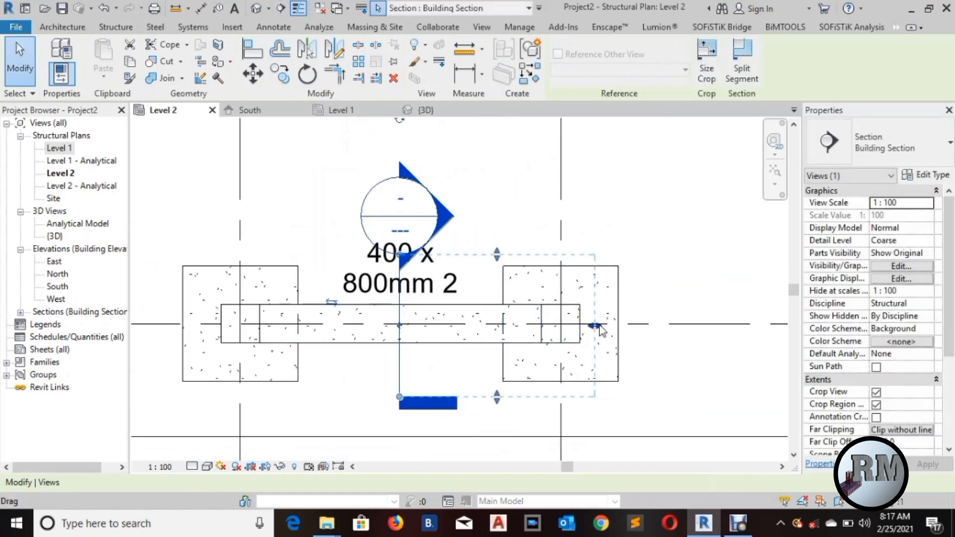
pyautogui.moveTo(597, 326); pyautogui.dragTo(468, 329)
pyautogui.click(480, 224)
pyautogui.scroll(-3, 497, 229)
pyautogui.moveTo(504, 230); pyautogui.dragTo(529, 255, button='middle')
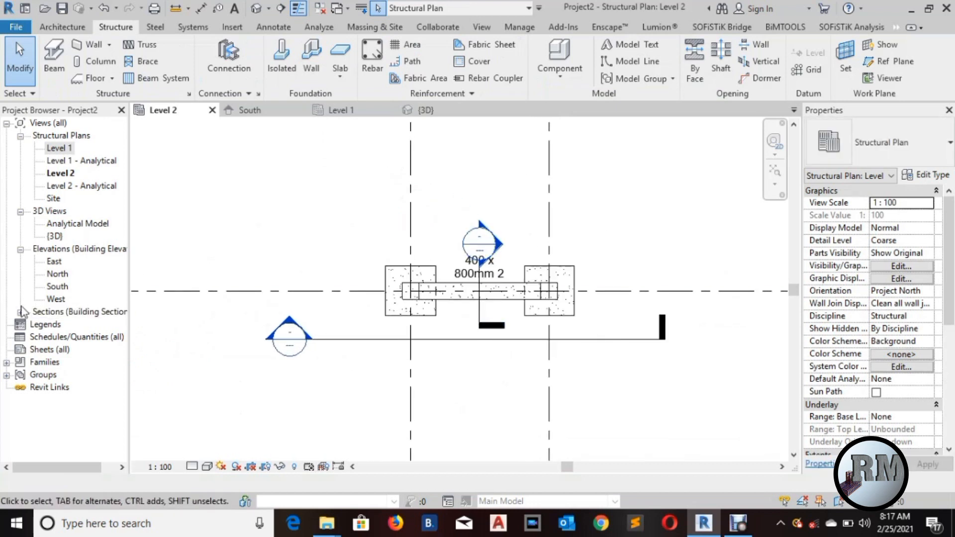
# Open the Section 2 view from the cross section's head and frame the cut beam profile closely.
pyautogui.click(20, 313)
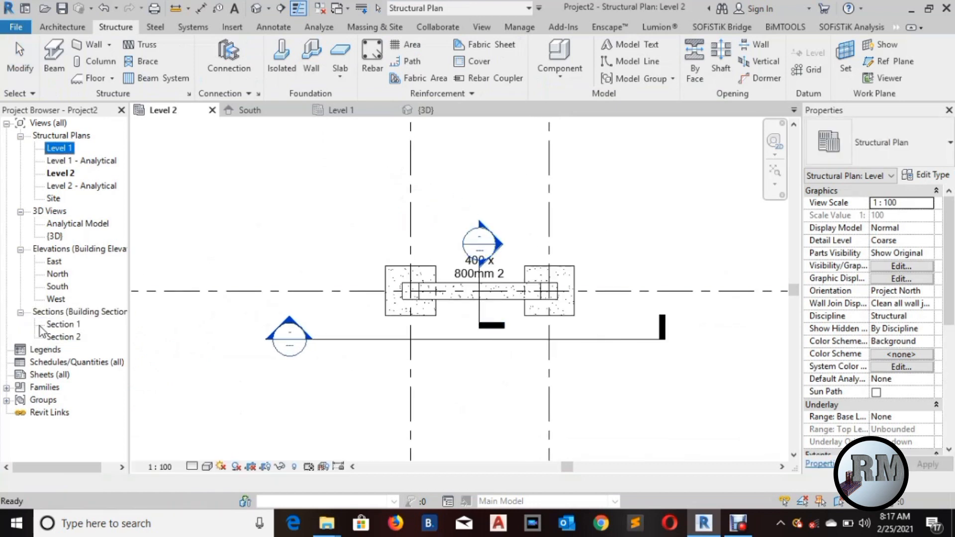
pyautogui.click(63, 338)
pyautogui.doubleClick(486, 241)
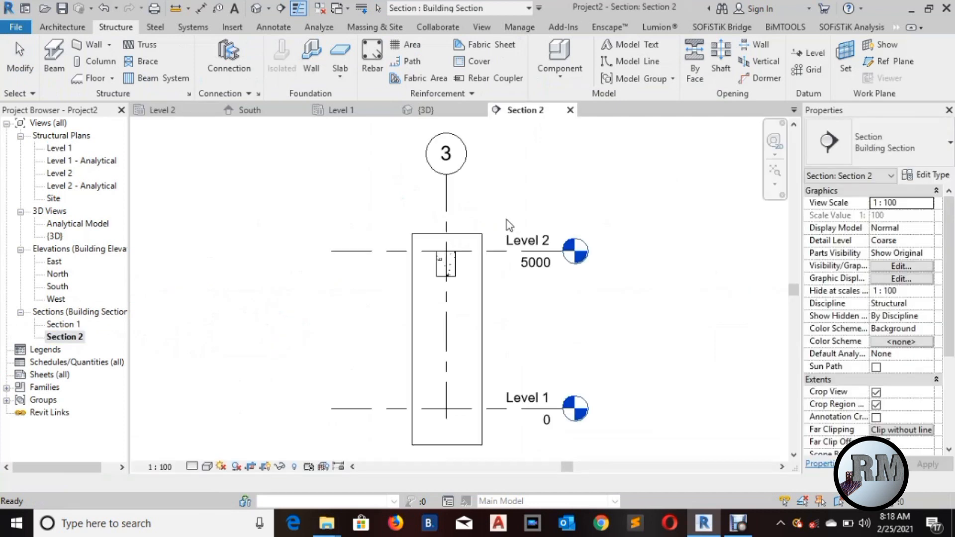
pyautogui.scroll(5, 462, 270)
pyautogui.scroll(8, 469, 239)
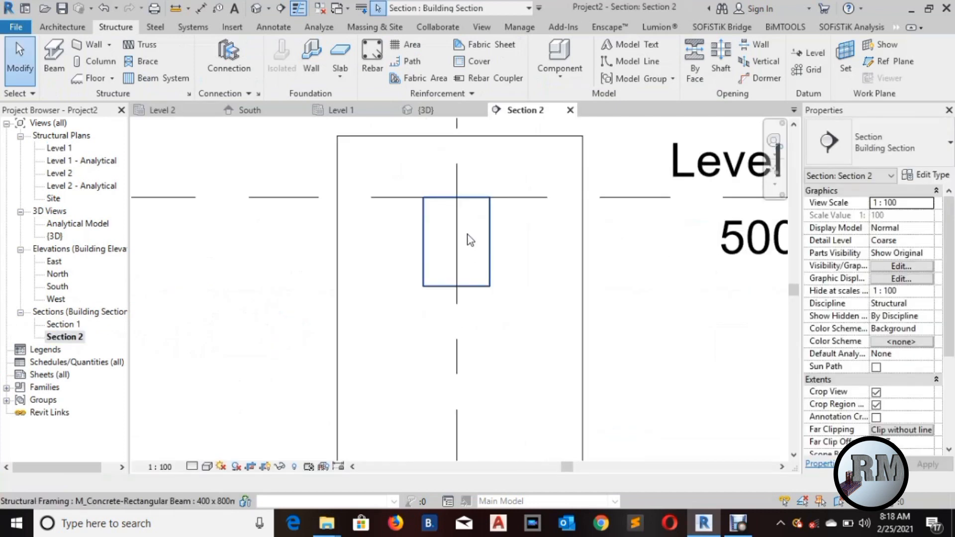
pyautogui.moveTo(467, 235); pyautogui.dragTo(468, 261, button='middle')
pyautogui.scroll(1, 469, 248)
pyautogui.moveTo(472, 214); pyautogui.dragTo(470, 243, button='middle')
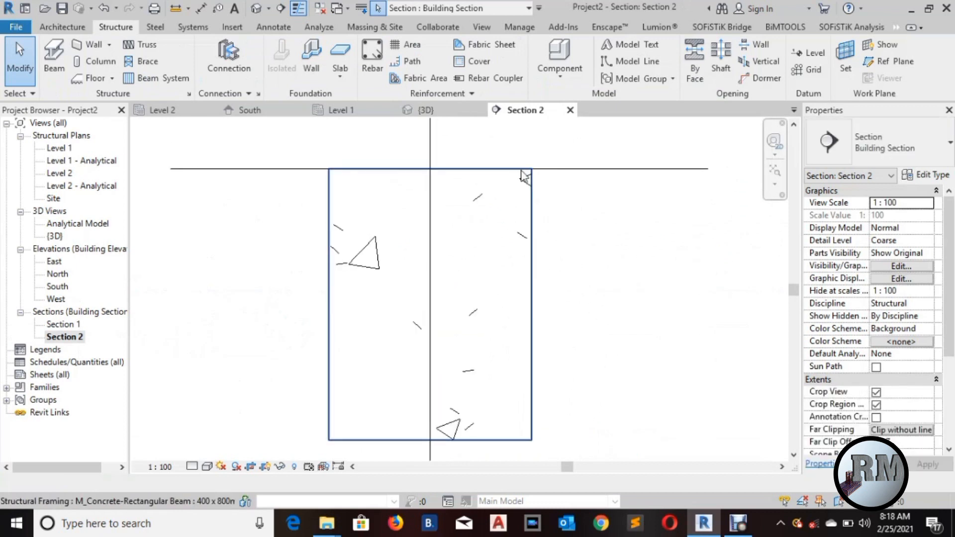
# Set the rebar cover of the whole beam to Cast against earth <75 mm>.
pyautogui.click(470, 61)
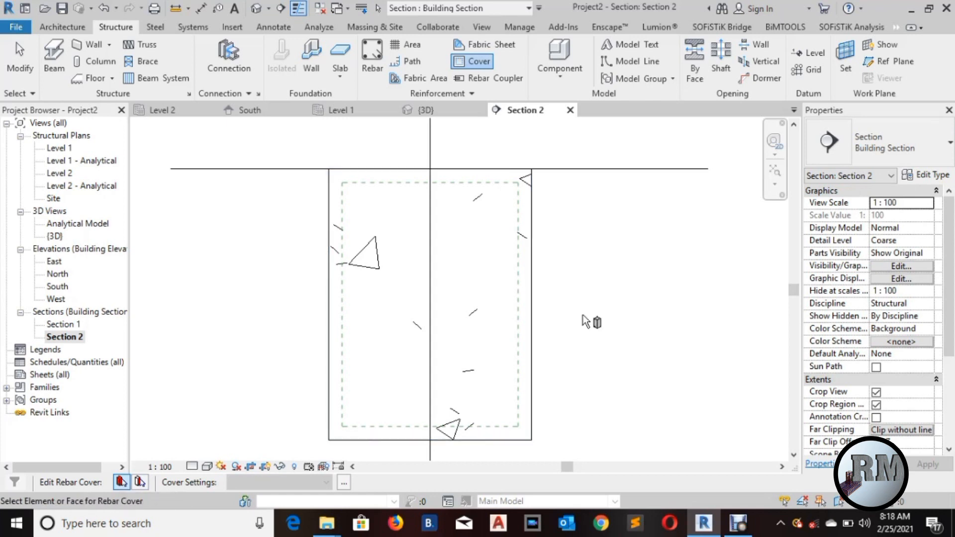
pyautogui.click(530, 273)
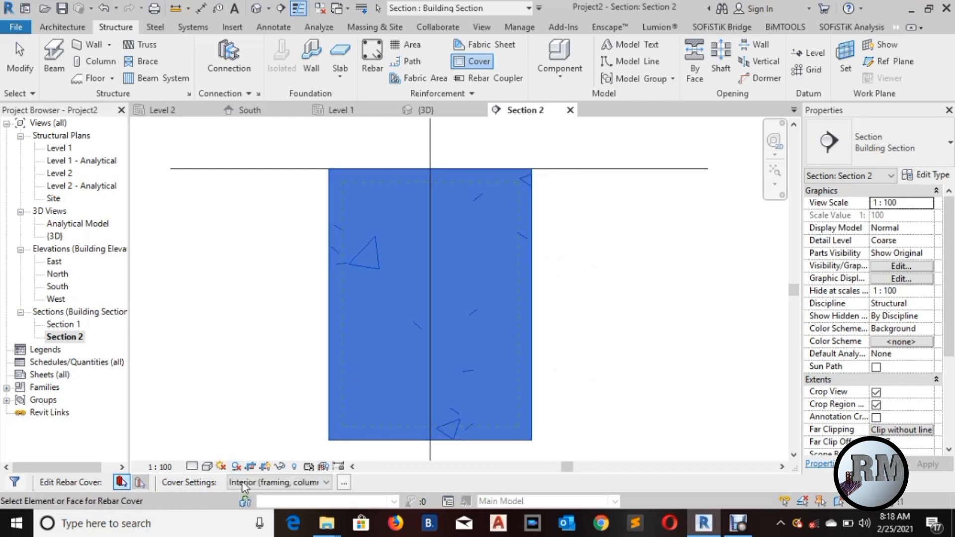
pyautogui.click(323, 487)
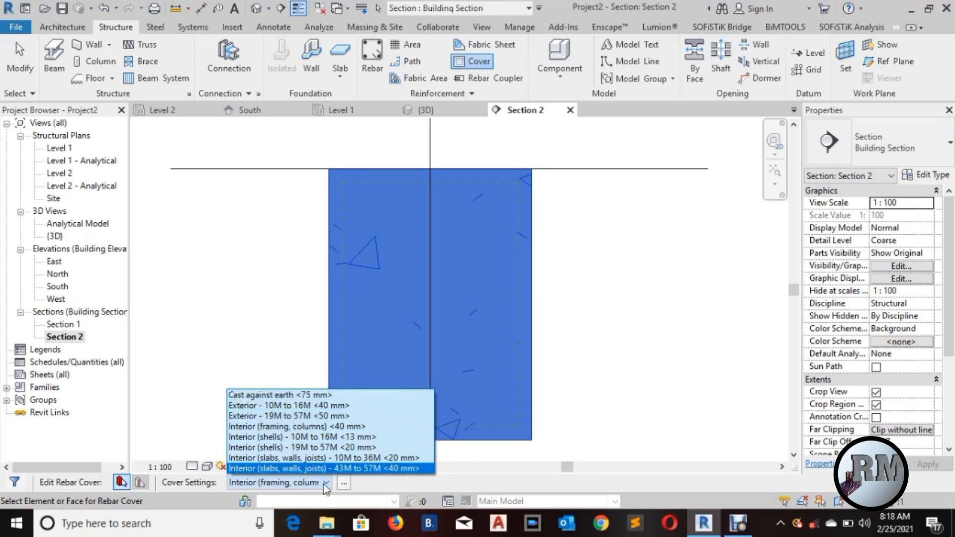
pyautogui.click(326, 397)
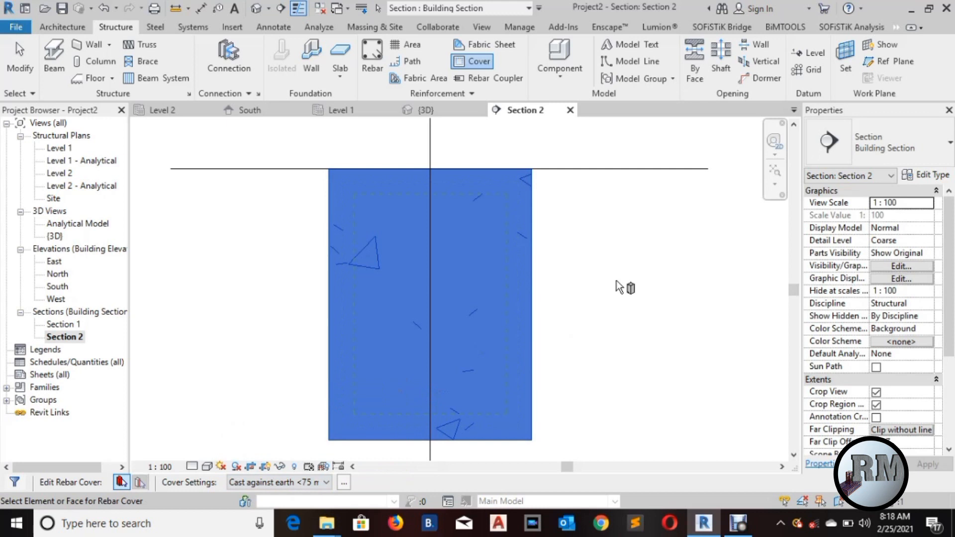
pyautogui.click(615, 279)
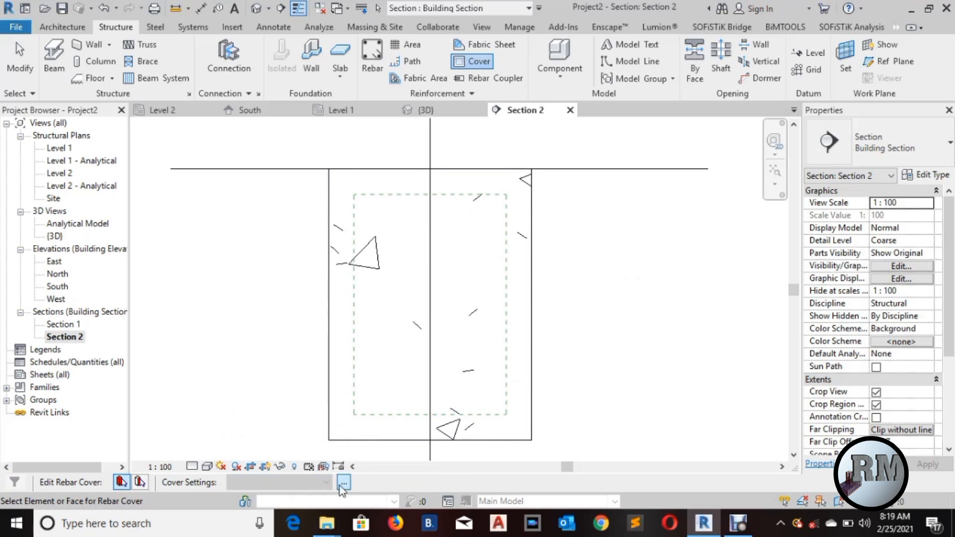
# Set the rebar cover by face: Exterior - 19M to 57M <50 mm> on the beam's right face, Interior (shells) - 19M to 57M <20 mm> on its bottom.
pyautogui.click(139, 483)
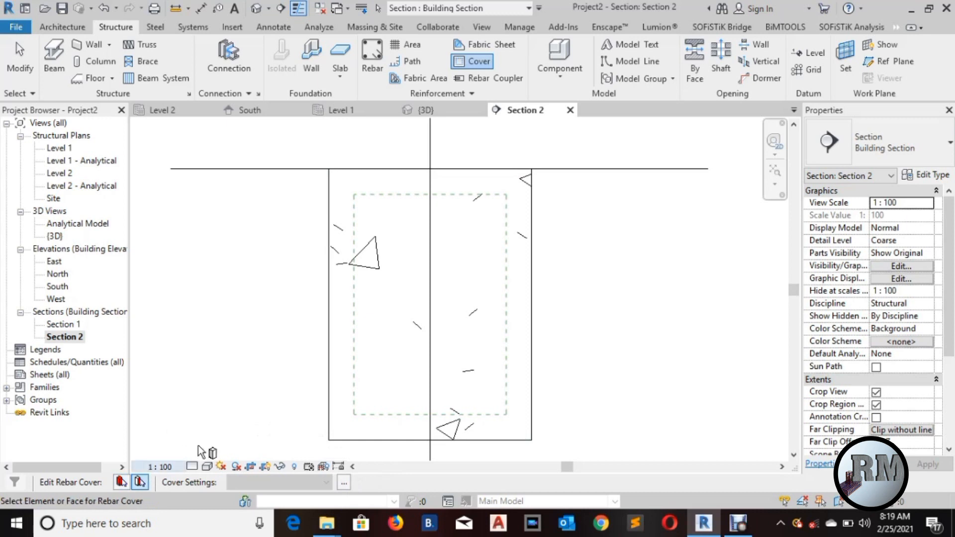
pyautogui.click(534, 294)
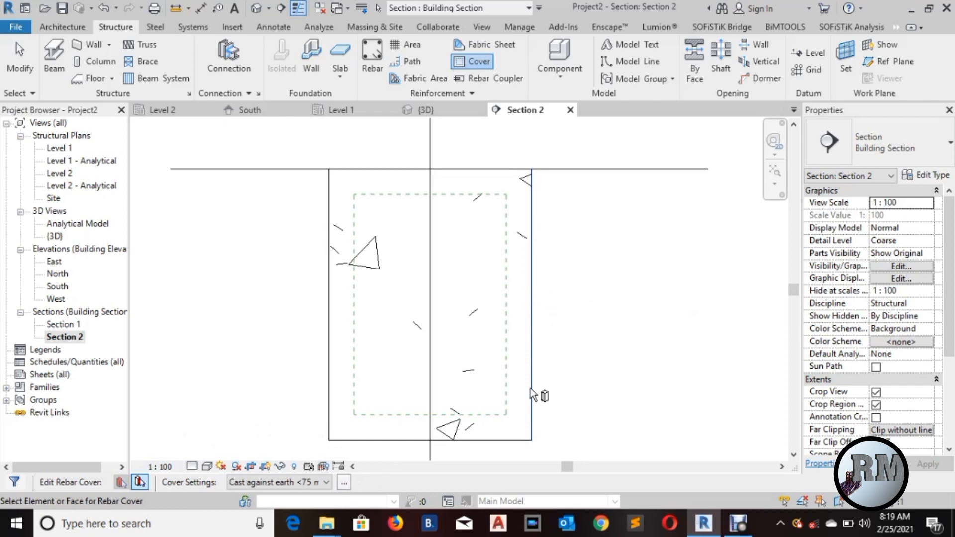
pyautogui.click(299, 483)
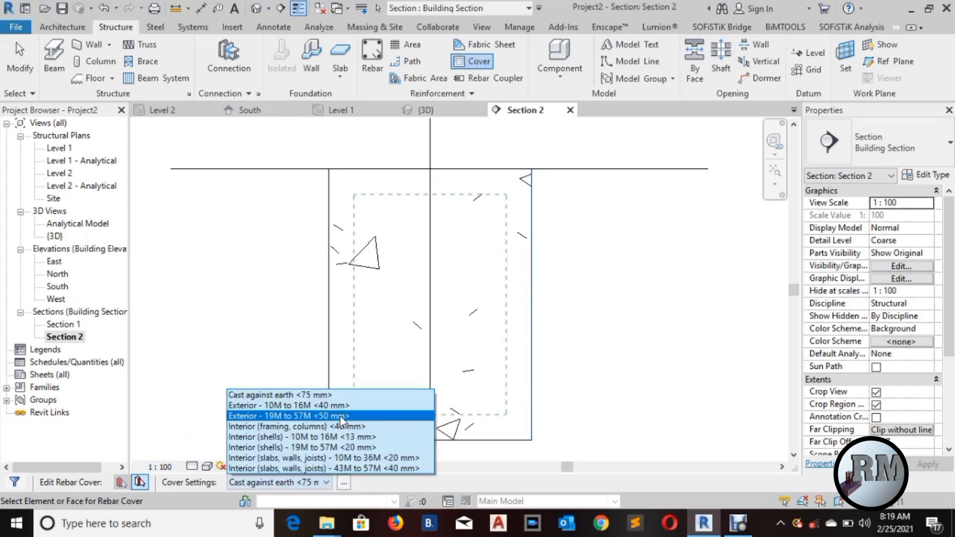
pyautogui.click(340, 417)
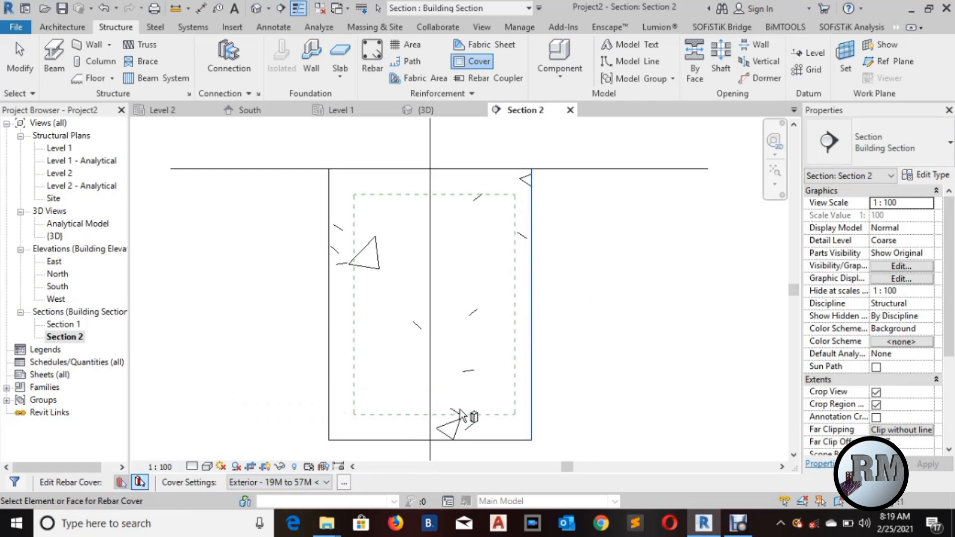
pyautogui.click(389, 440)
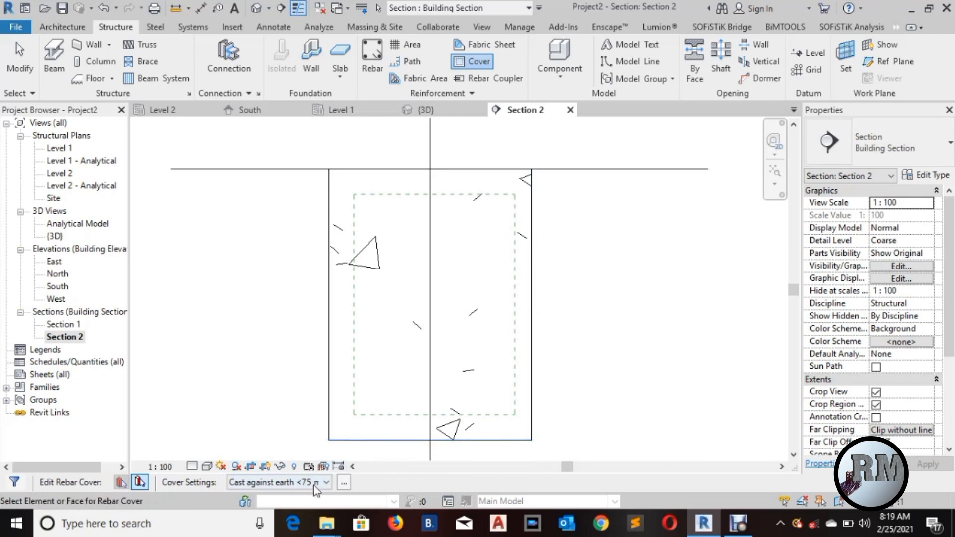
pyautogui.click(314, 487)
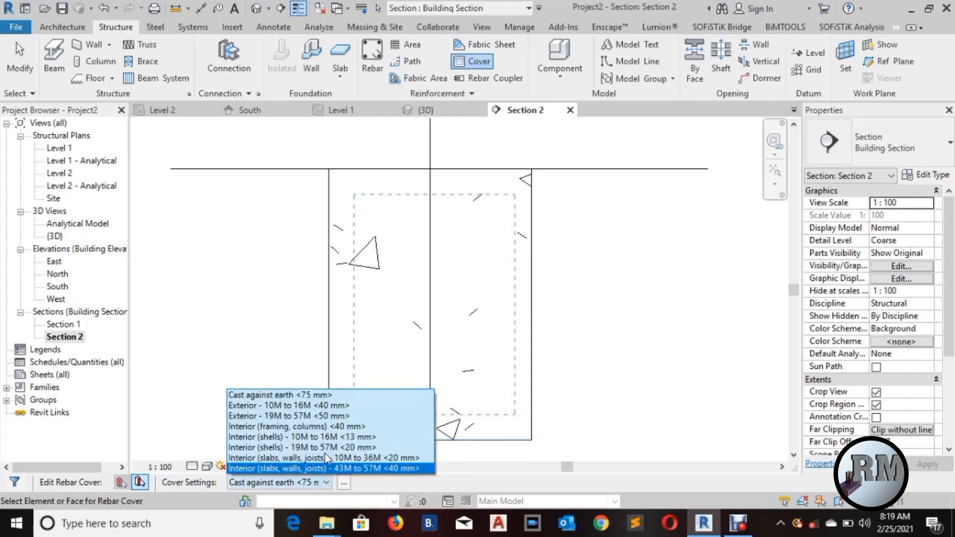
pyautogui.click(376, 447)
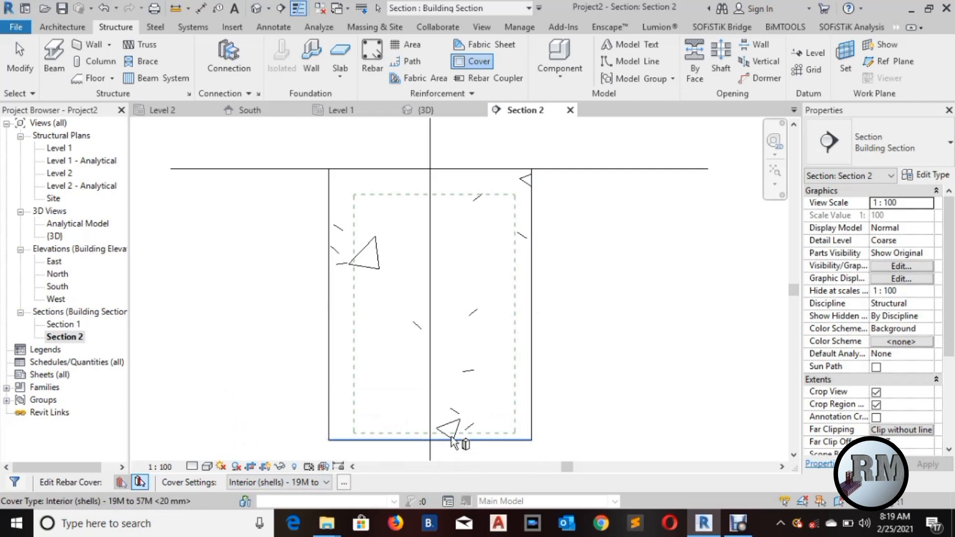
# Add a new rebar cover setting with a value of 25 mm.
pyautogui.click(343, 483)
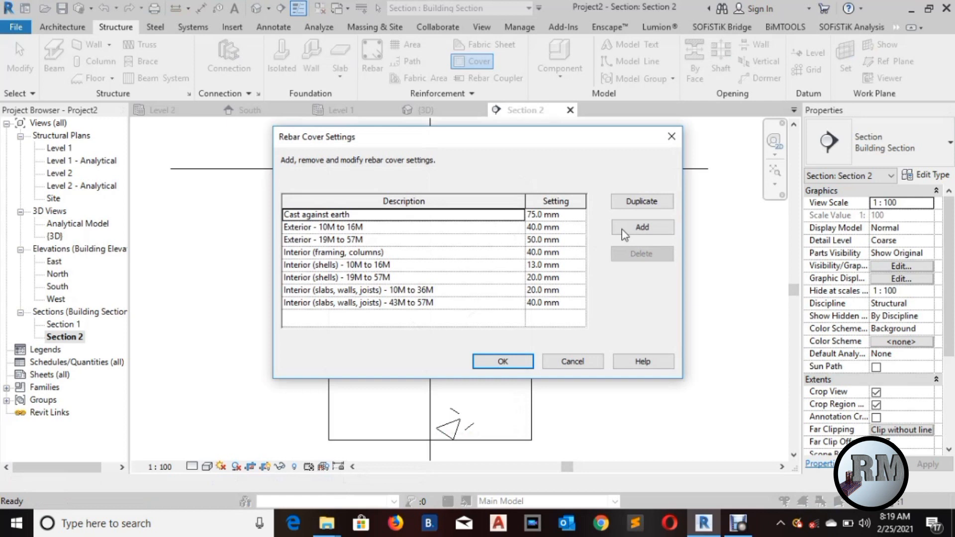
pyautogui.click(634, 225)
pyautogui.click(521, 316)
pyautogui.write('25')
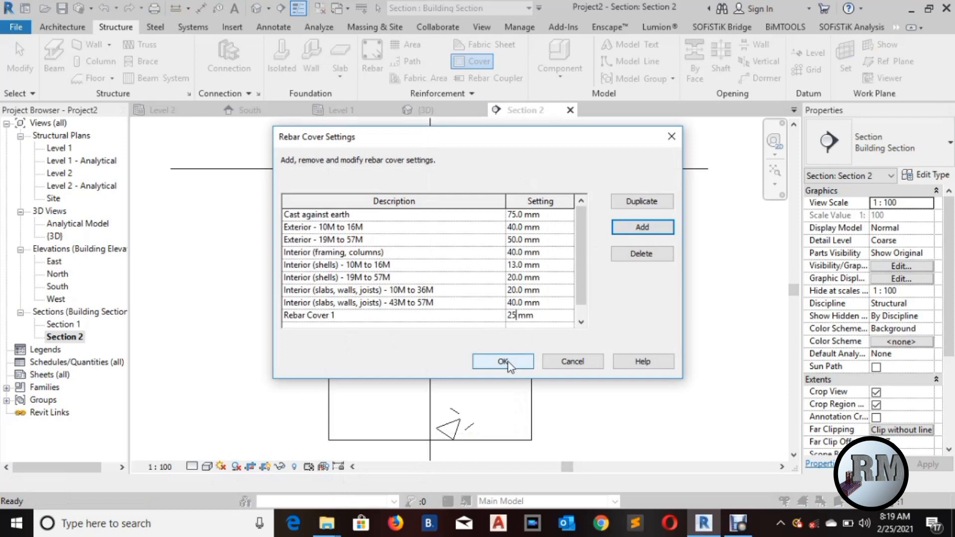
pyautogui.click(504, 362)
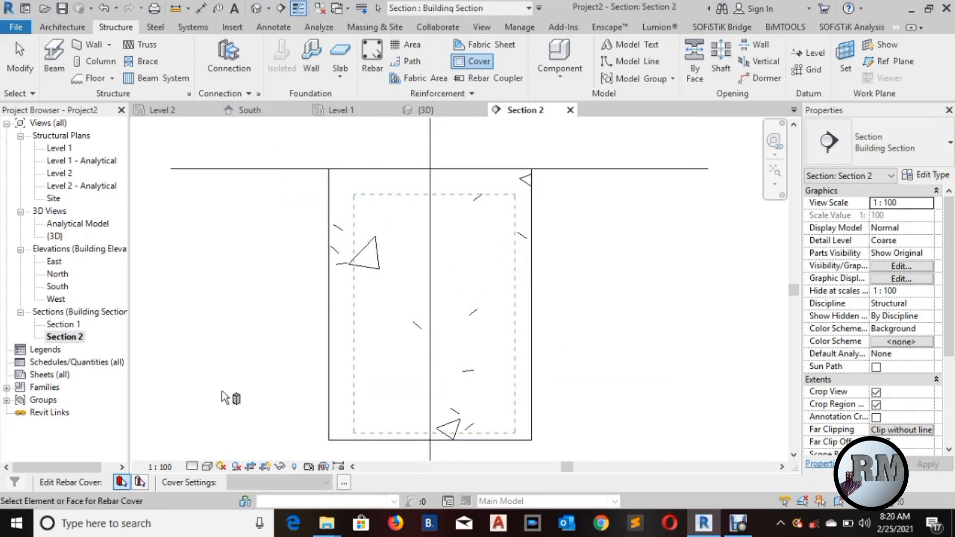
# Apply the Rebar Cover 1 <25 mm> setting to the whole beam and finish editing the cover.
pyautogui.click(121, 483)
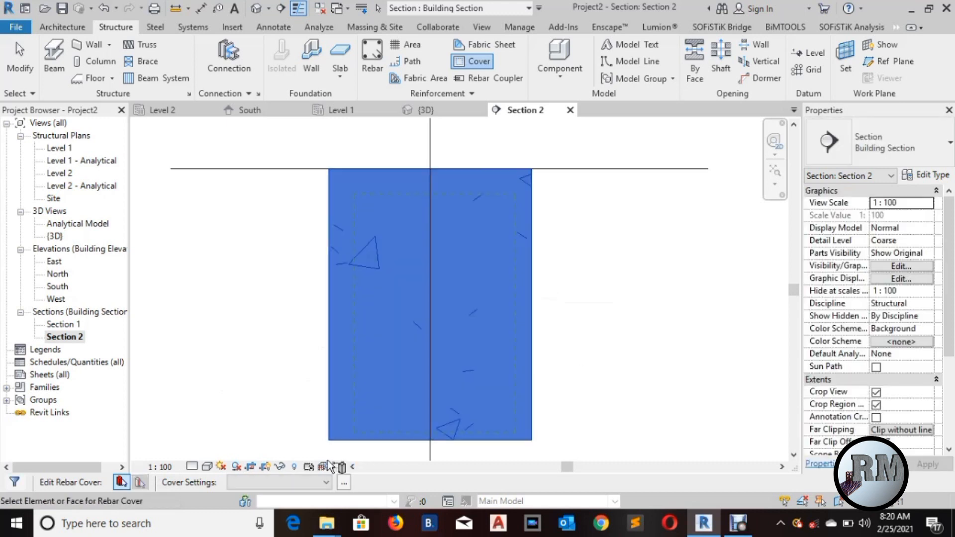
pyautogui.click(326, 483)
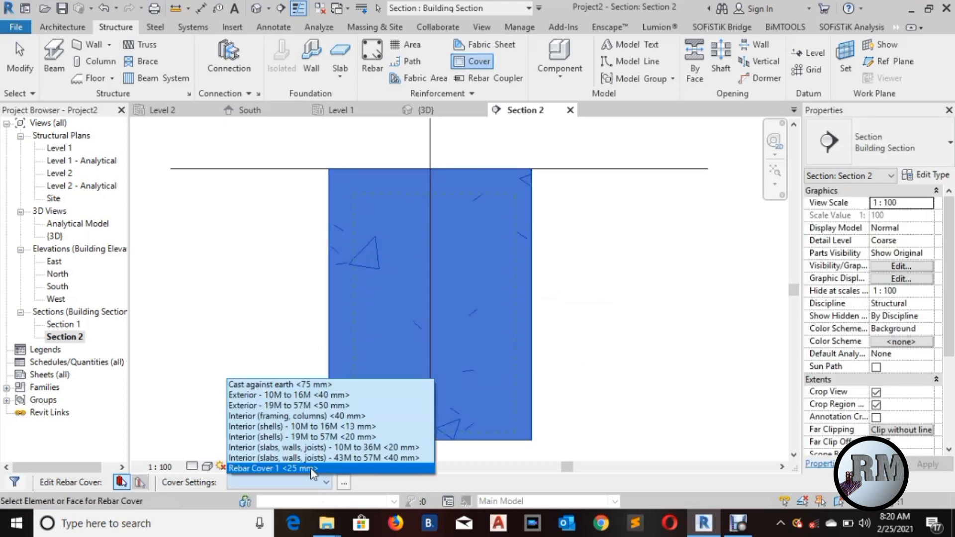
pyautogui.click(274, 468)
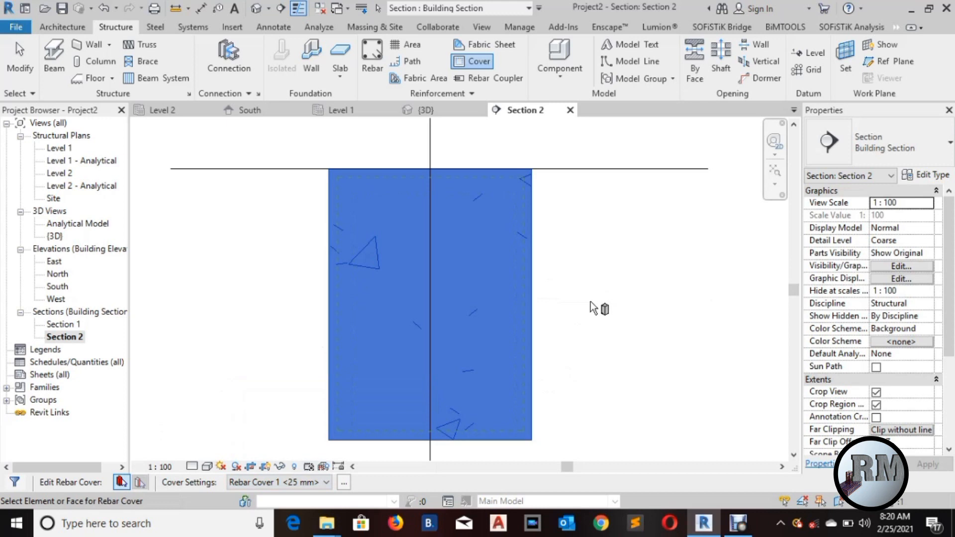
pyautogui.click(571, 292)
pyautogui.press('Escape')
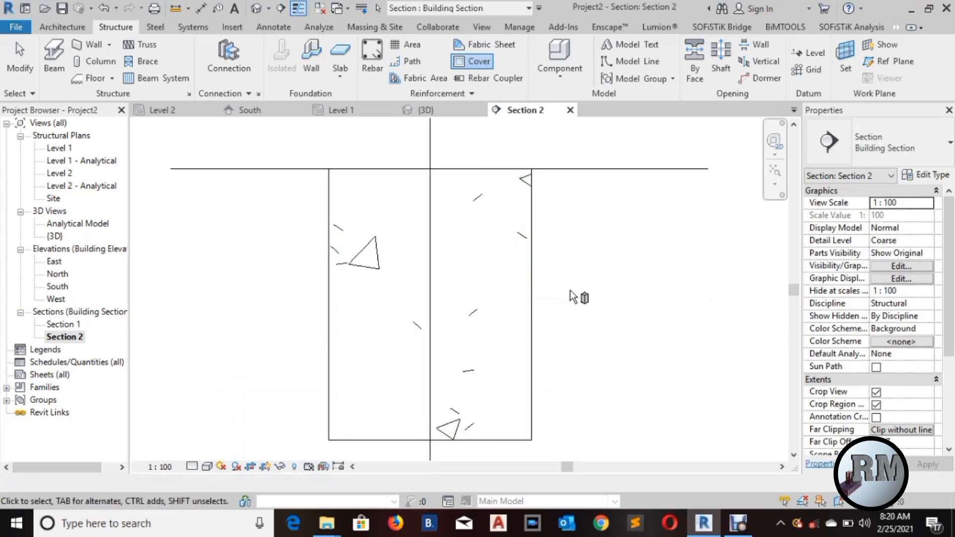
pyautogui.moveTo(556, 258); pyautogui.dragTo(461, 273, button='middle')
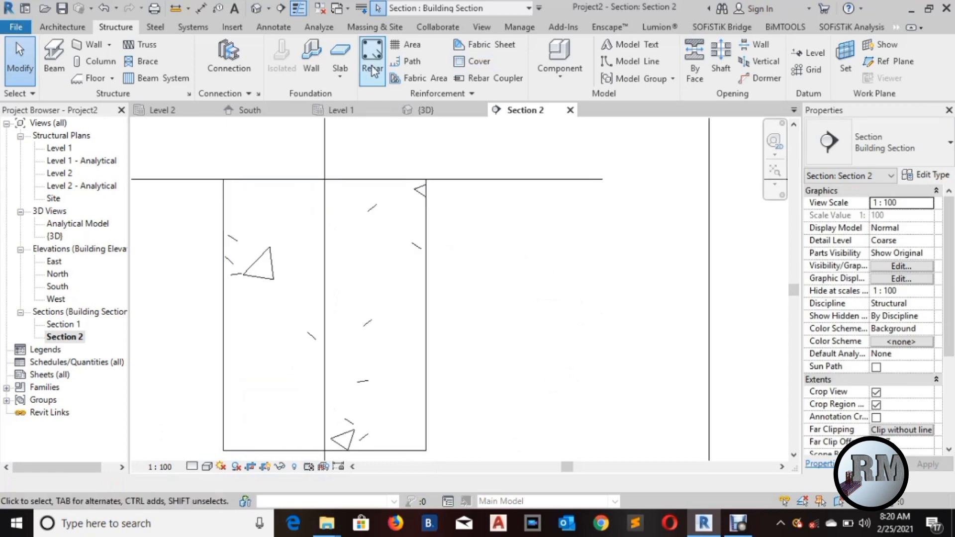
# Start placing structural rebar in Section 2 with the M_T1 stirrup shape and the 16M bar type, accepting the hook notice.
pyautogui.click(367, 69)
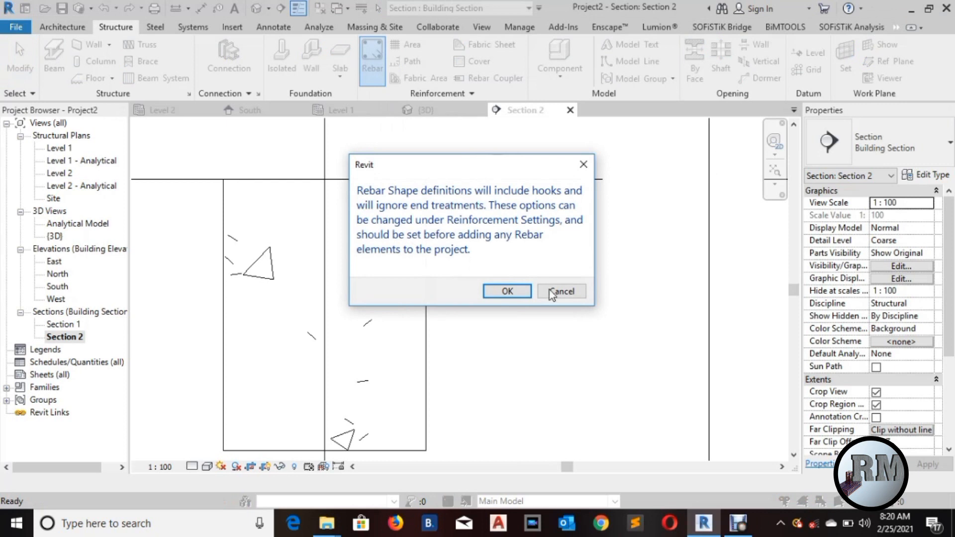
pyautogui.click(507, 291)
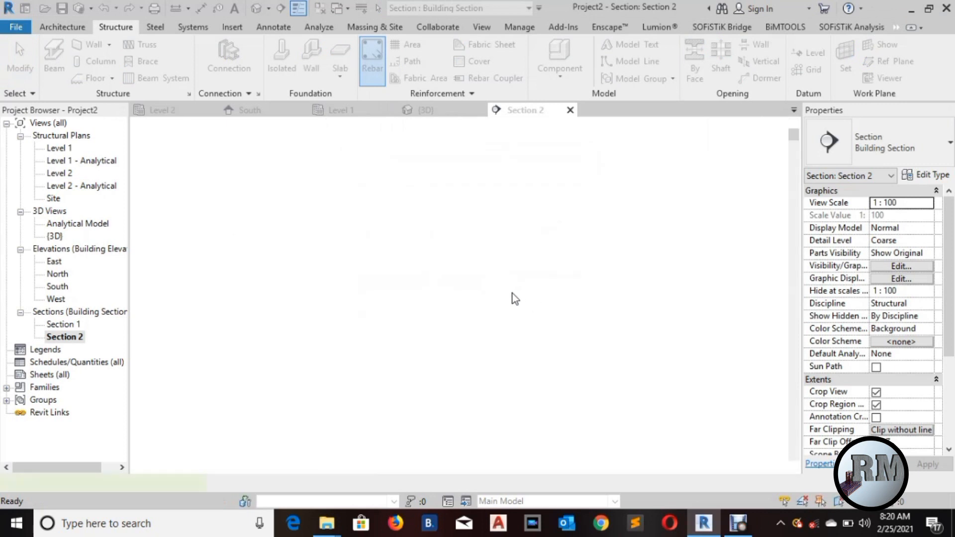
pyautogui.scroll(-5, 772, 209)
pyautogui.scroll(-5, 772, 211)
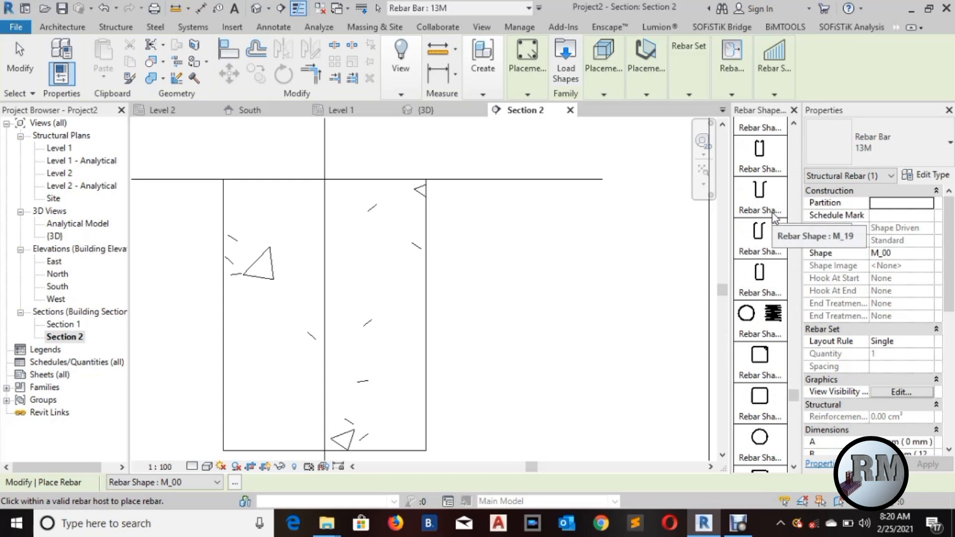
pyautogui.scroll(-2, 773, 215)
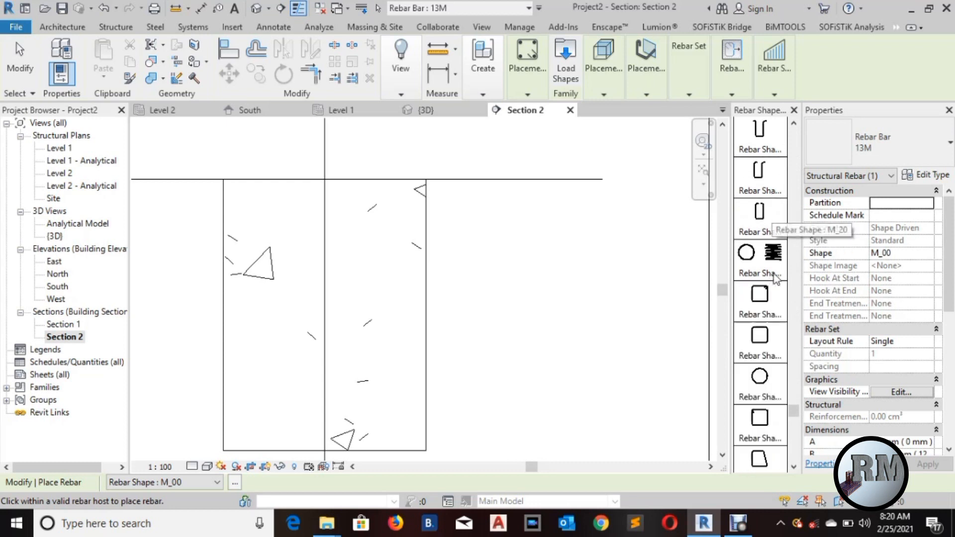
pyautogui.click(755, 301)
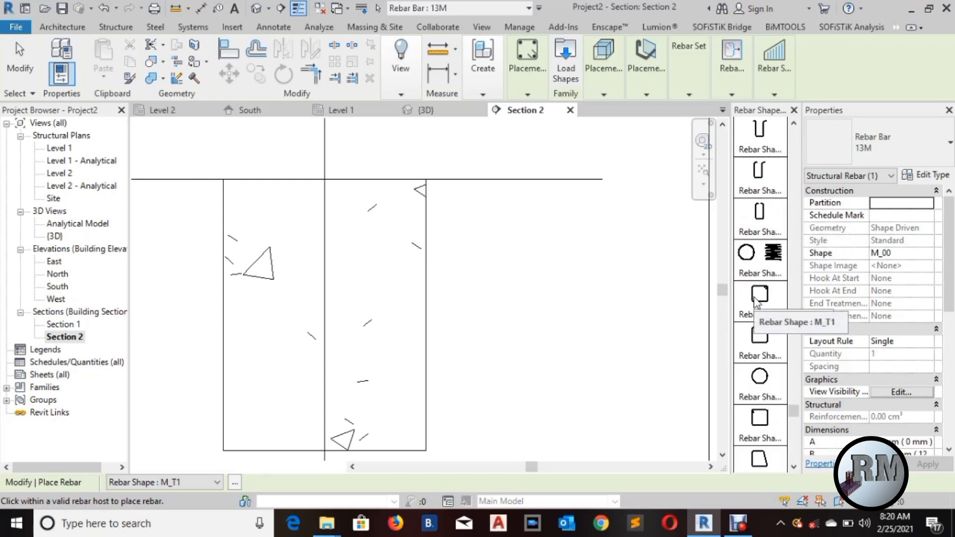
pyautogui.click(867, 141)
pyautogui.click(891, 243)
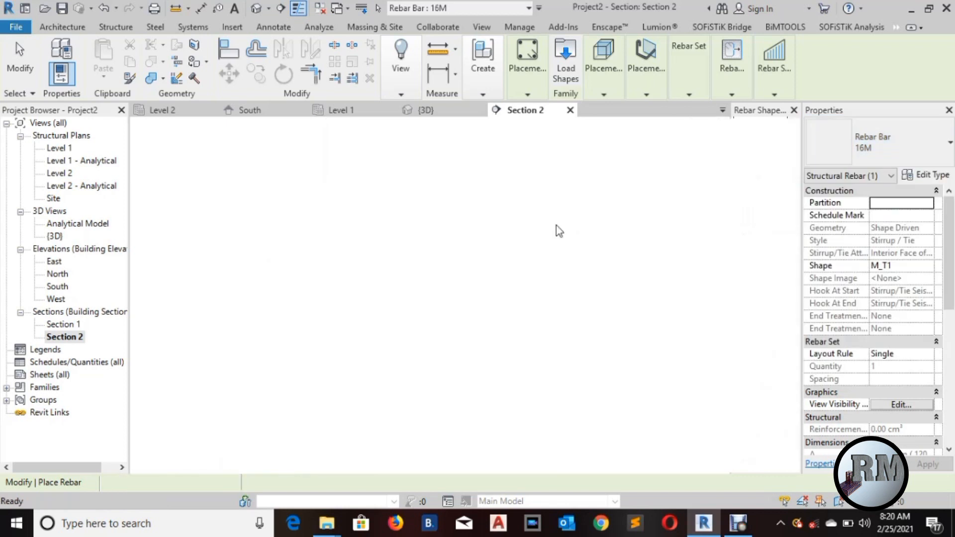
# Place one 16M stirrup inside the beam's cross-section with its hooks in the upper-left corner, and end rebar placement.
pyautogui.click(607, 91)
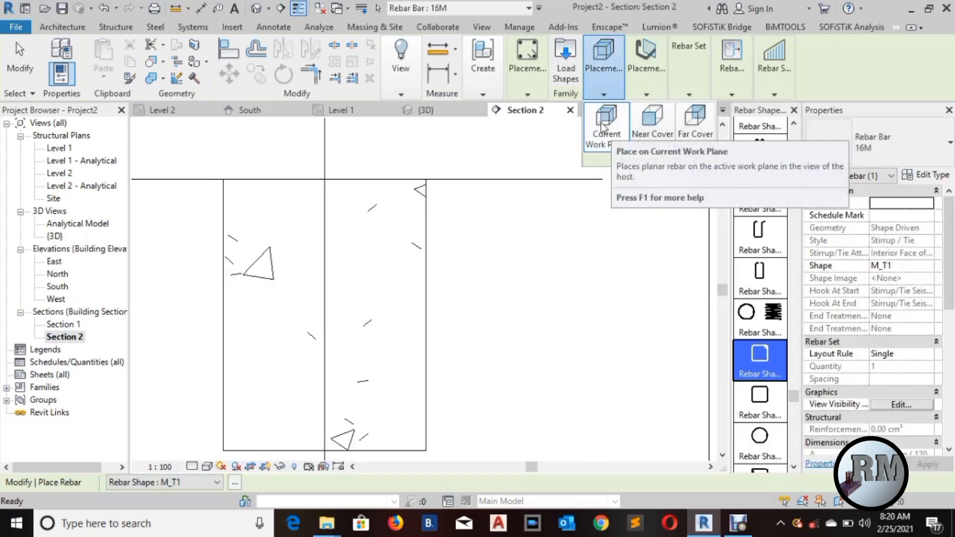
pyautogui.click(642, 92)
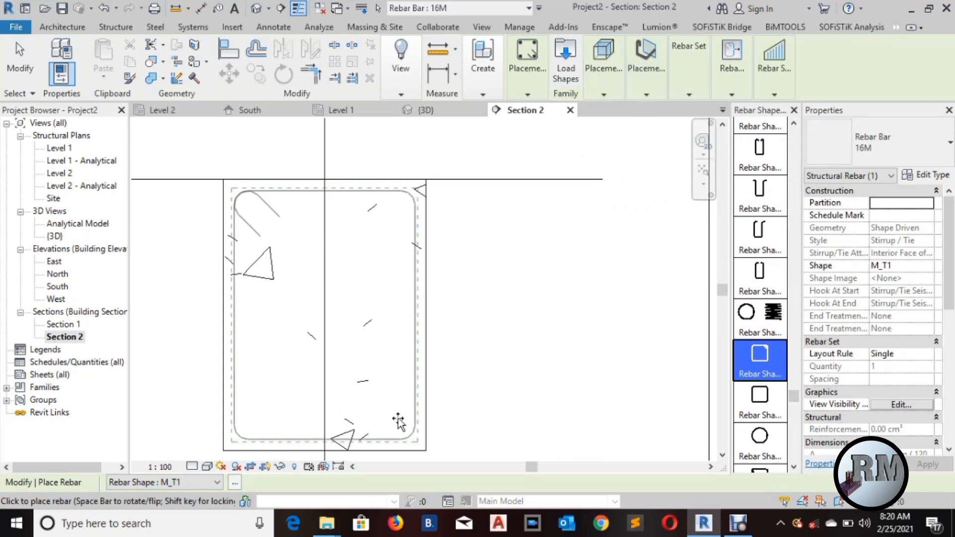
pyautogui.press('space')
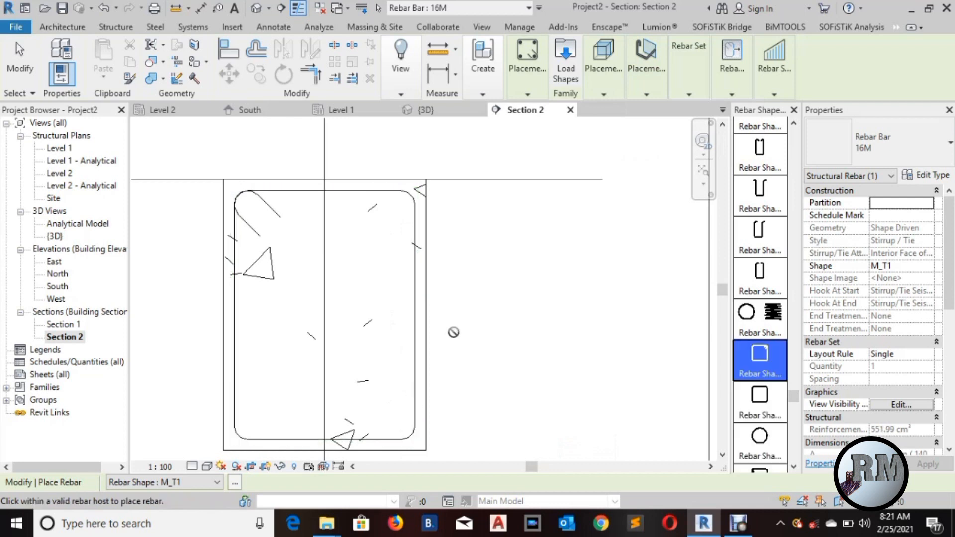
pyautogui.moveTo(452, 332); pyautogui.dragTo(552, 307, button='middle')
pyautogui.click(547, 298)
pyautogui.press('Escape')
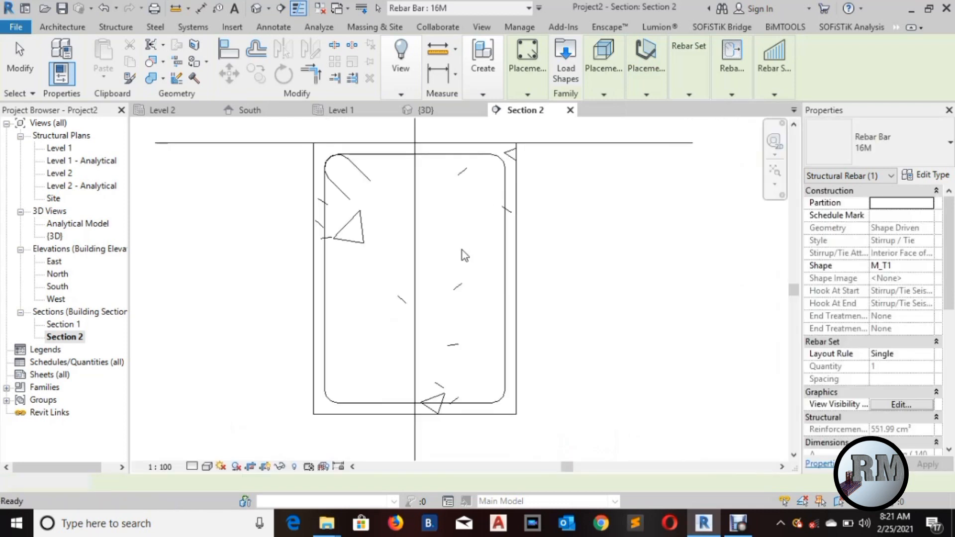
# Set the detail level of the Section 2 view to Fine.
pyautogui.moveTo(470, 208); pyautogui.dragTo(456, 234, button='middle')
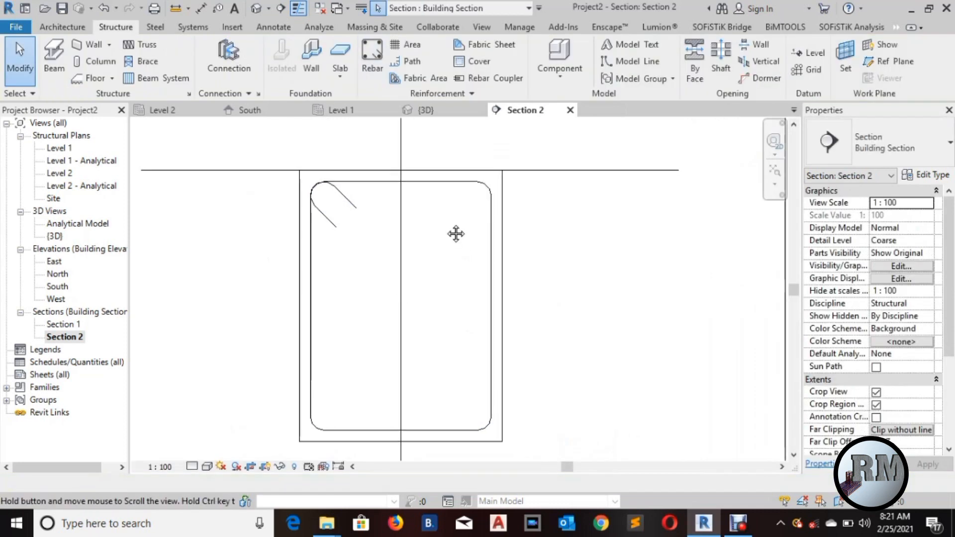
pyautogui.click(192, 468)
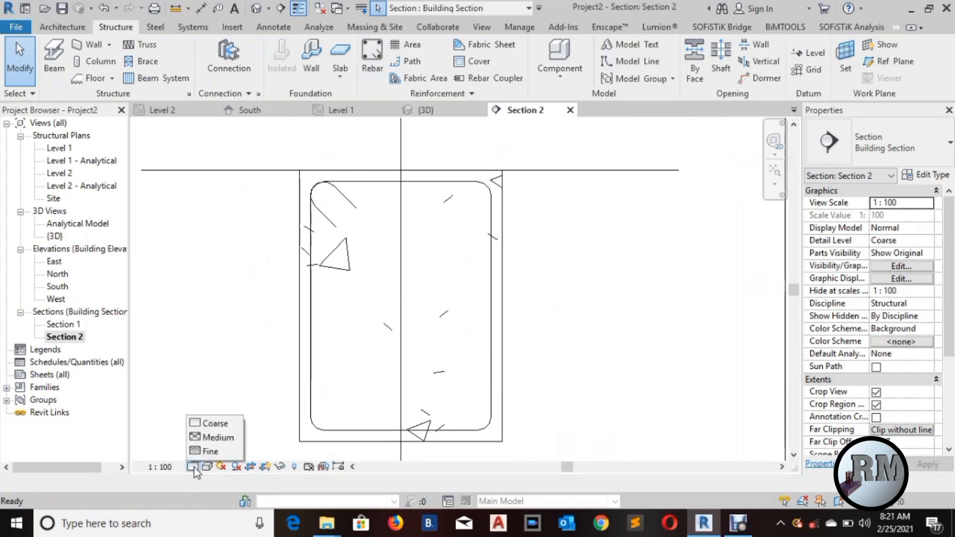
pyautogui.click(210, 451)
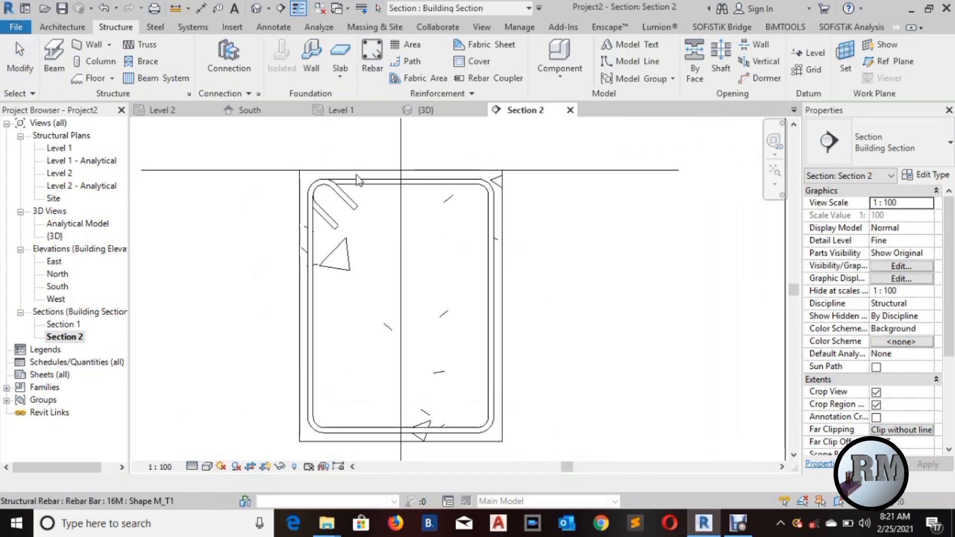
pyautogui.moveTo(421, 224); pyautogui.dragTo(452, 228, button='middle')
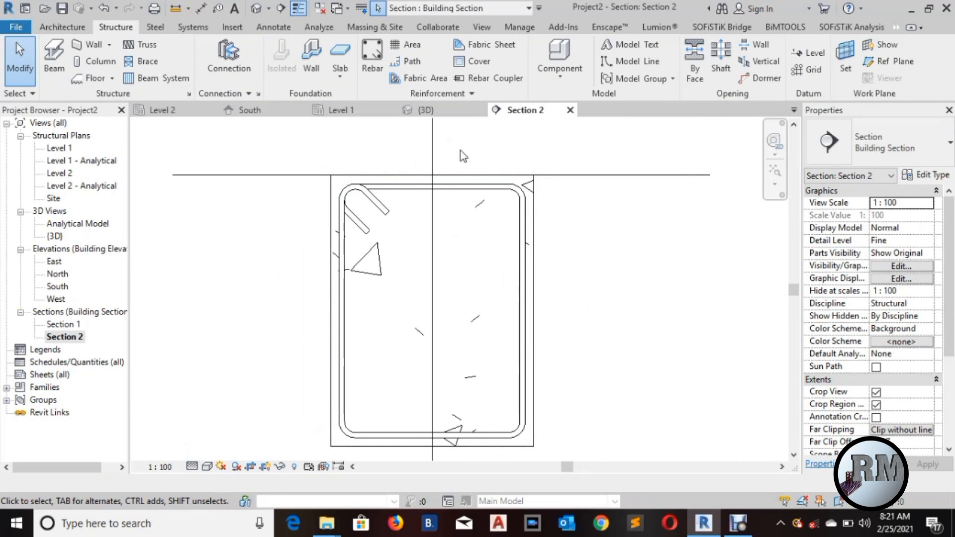
pyautogui.scroll(-2, 460, 150)
pyautogui.scroll(1, 461, 150)
pyautogui.moveTo(470, 158); pyautogui.dragTo(464, 151, button='middle')
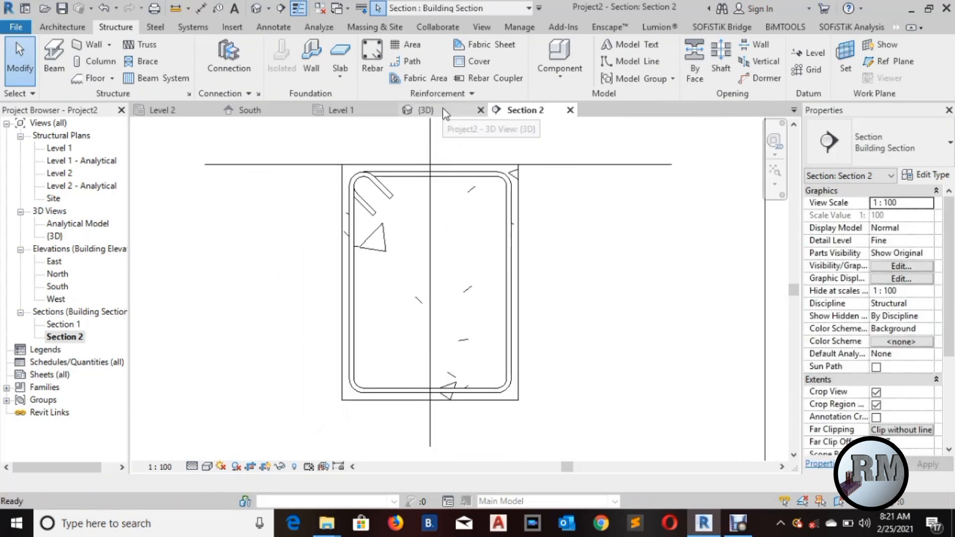
# In the 3D view, distribute the stirrup along the beam with the Maximum Spacing layout at 150 mm.
pyautogui.click(446, 114)
pyautogui.scroll(4, 406, 167)
pyautogui.moveTo(406, 167)
pyautogui.mouseDown(button='middle')
pyautogui.moveTo(424, 230)
pyautogui.moveTo(413, 231)
pyautogui.mouseUp(button='middle')
pyautogui.click(477, 161)
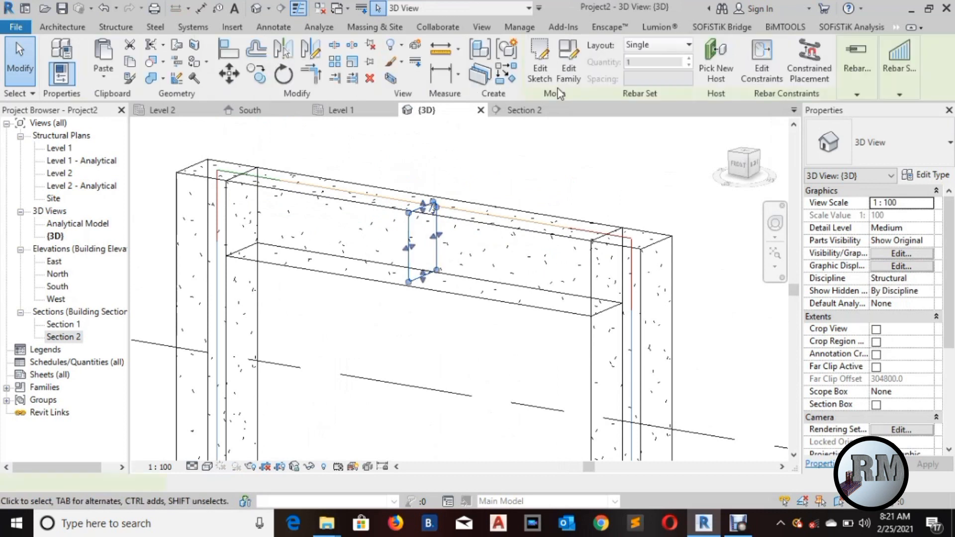
pyautogui.click(653, 50)
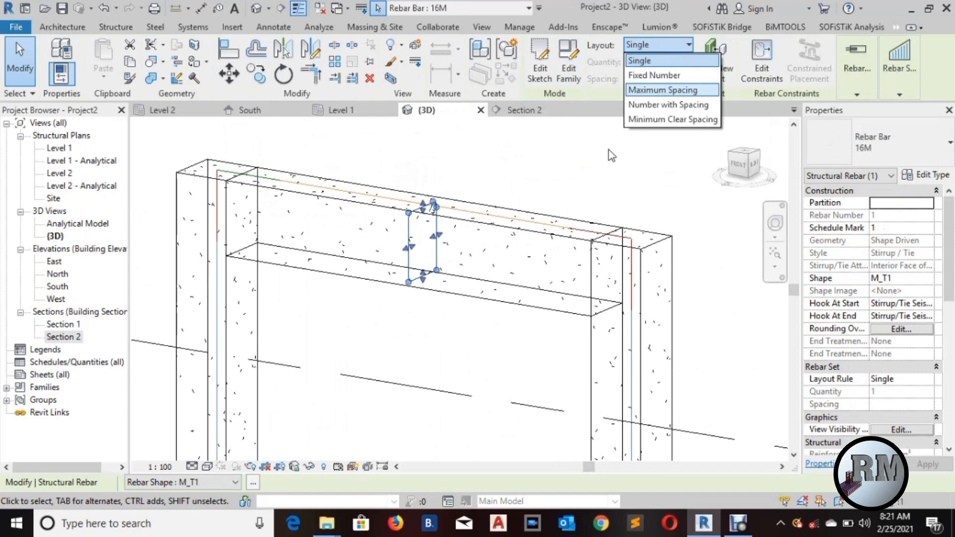
pyautogui.click(640, 90)
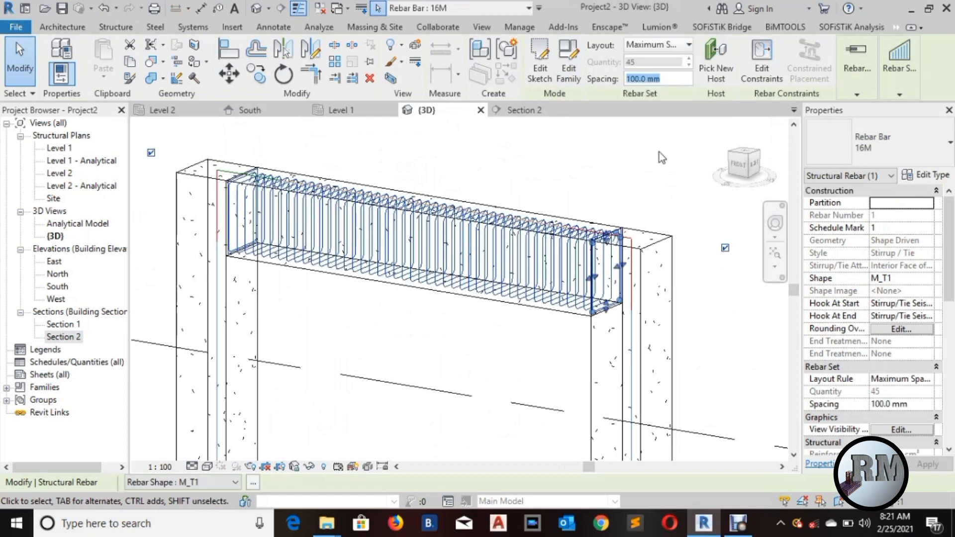
pyautogui.write('150')
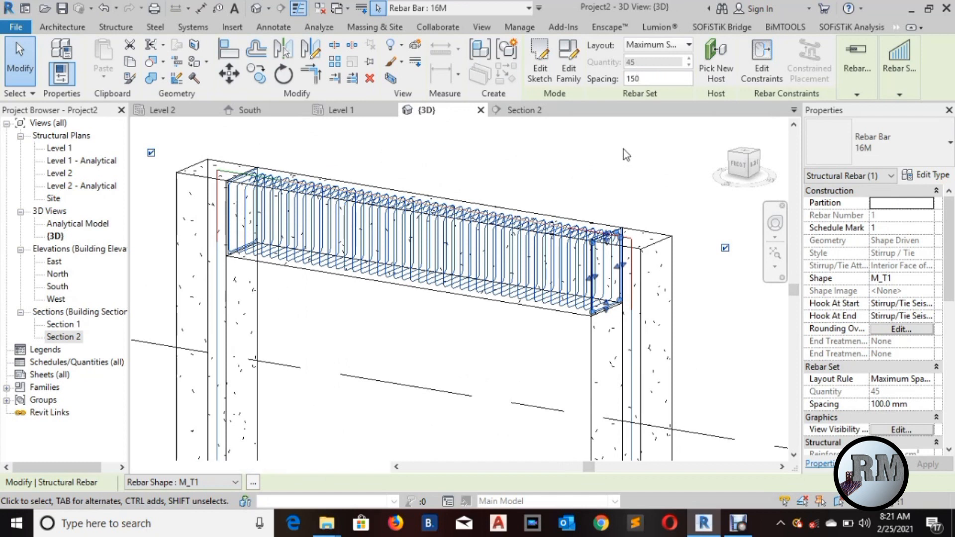
pyautogui.click(623, 149)
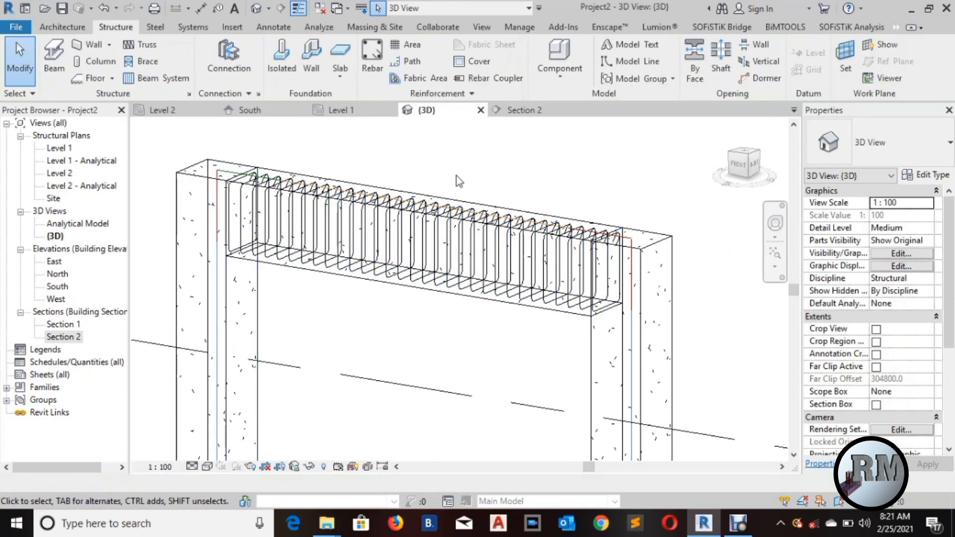
# Open the Section 1 view and set its detail level to Fine.
pyautogui.scroll(-2, 539, 148)
pyautogui.moveTo(557, 154); pyautogui.dragTo(516, 160, button='middle')
pyautogui.scroll(-1, 507, 153)
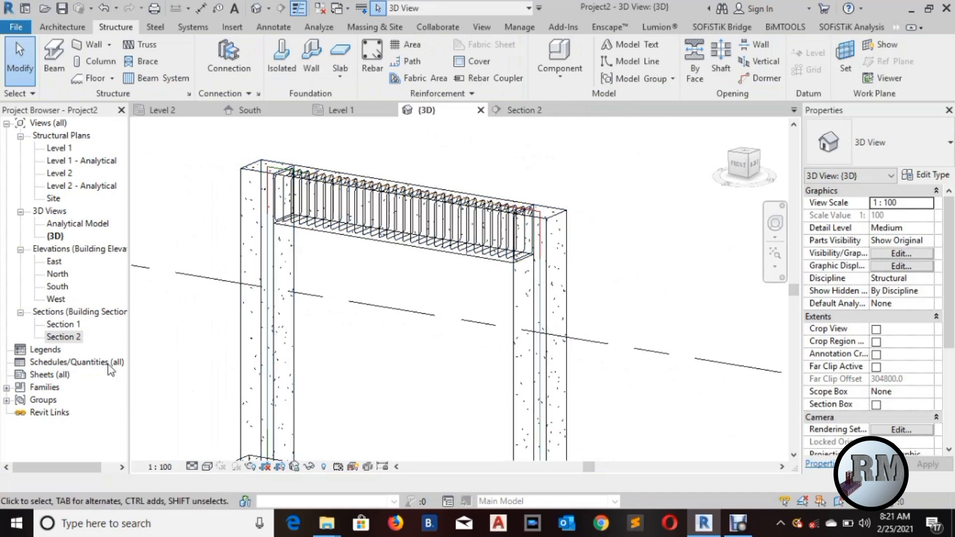
pyautogui.click(63, 324)
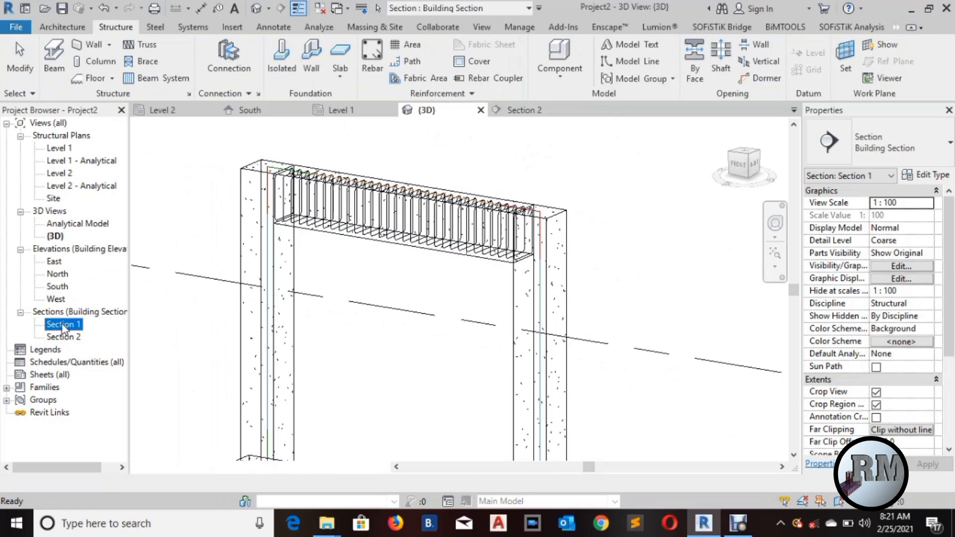
pyautogui.doubleClick(62, 325)
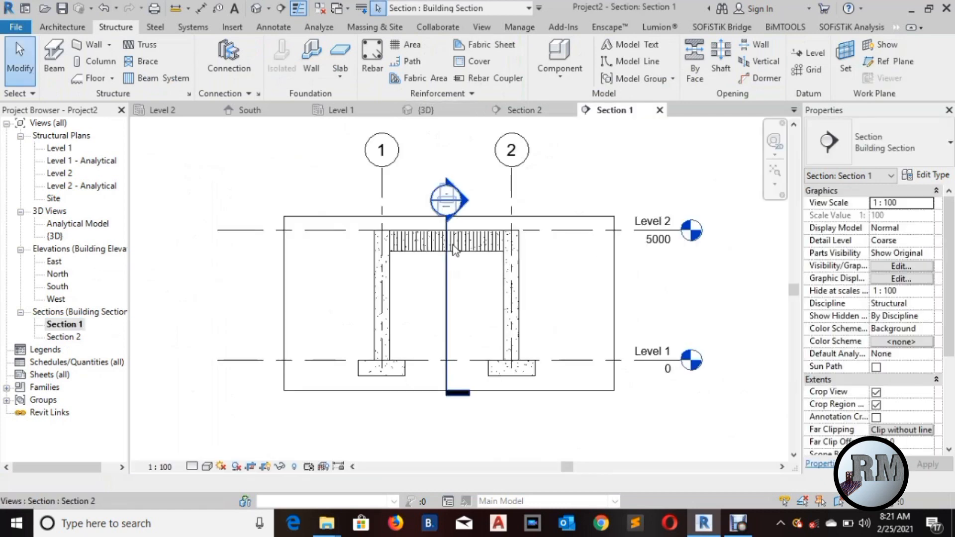
pyautogui.scroll(6, 452, 267)
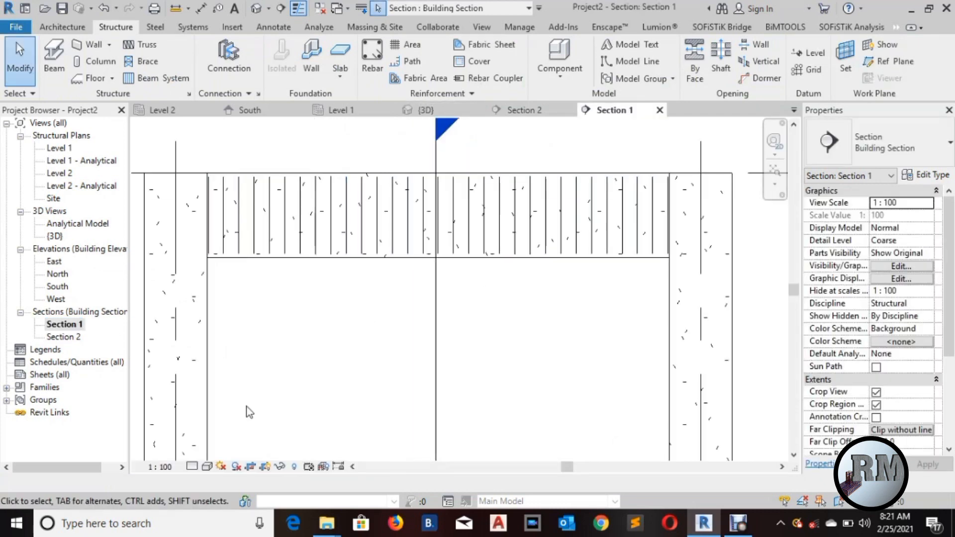
pyautogui.click(194, 466)
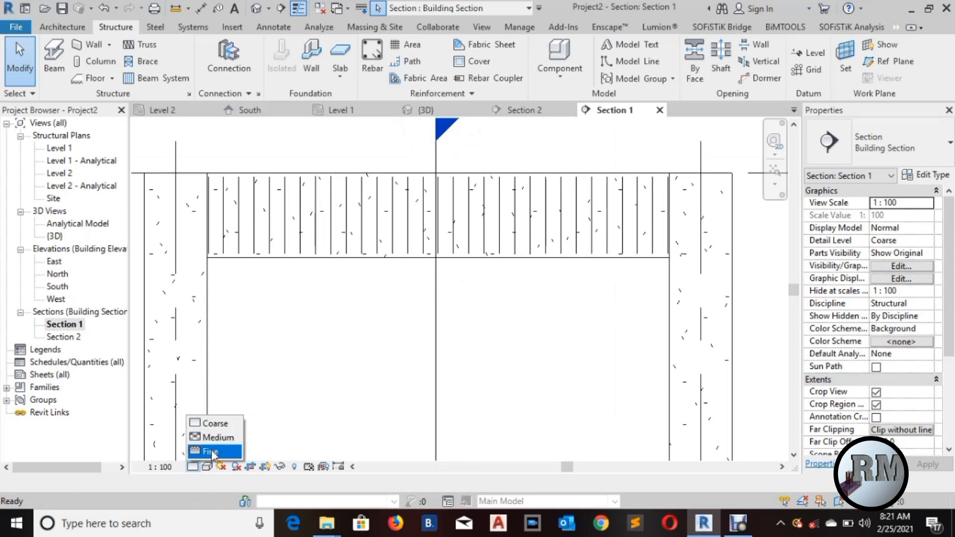
pyautogui.click(211, 451)
# Hide the first and last stirrups of the beam's set in Section 1 through the Select rebar presentation, and finish the edit.
pyautogui.moveTo(351, 313); pyautogui.dragTo(384, 348, button='middle')
pyautogui.moveTo(676, 323); pyautogui.dragTo(667, 324, button='middle')
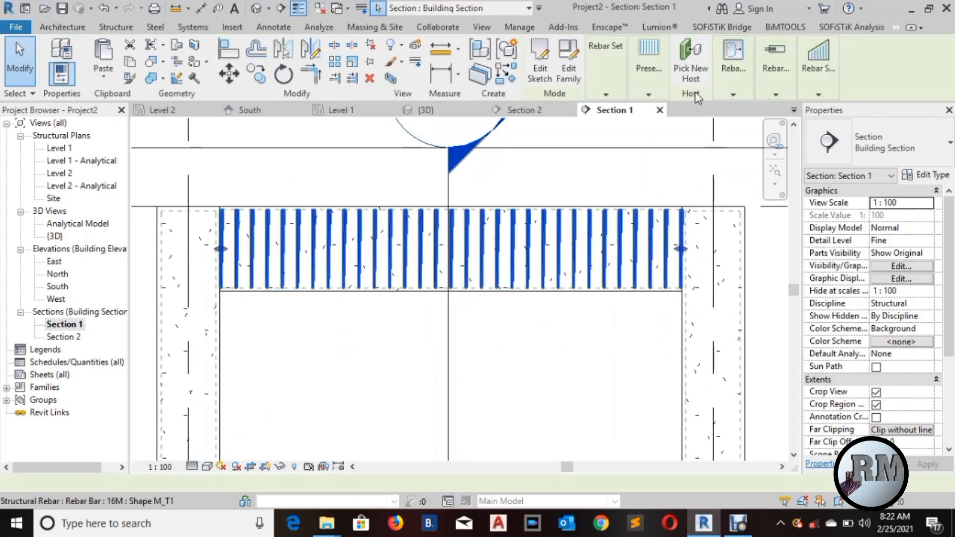
pyautogui.click(649, 75)
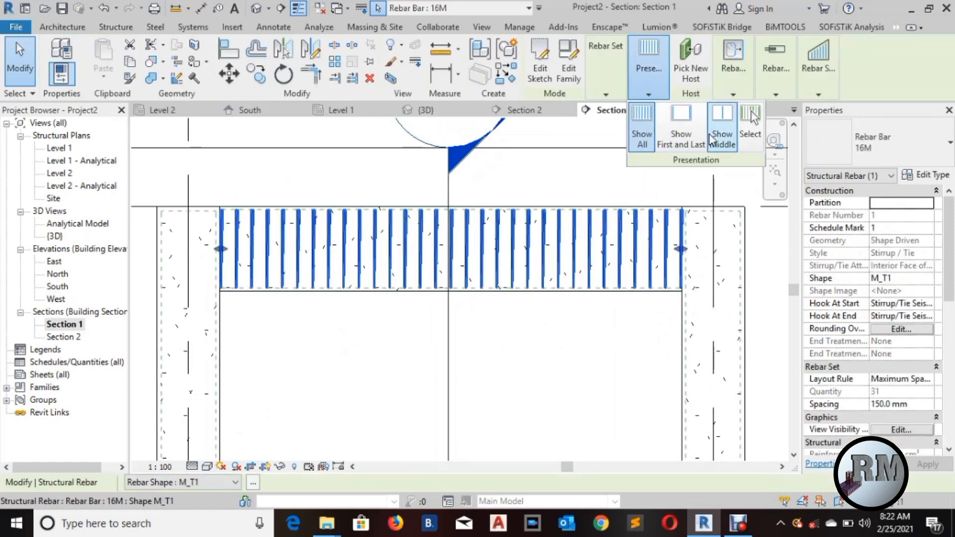
pyautogui.click(751, 128)
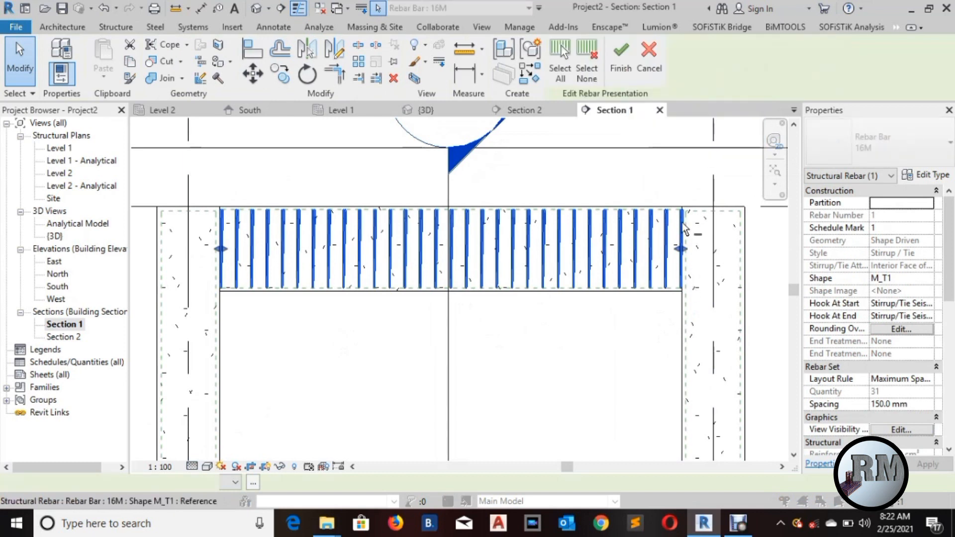
pyautogui.click(222, 251)
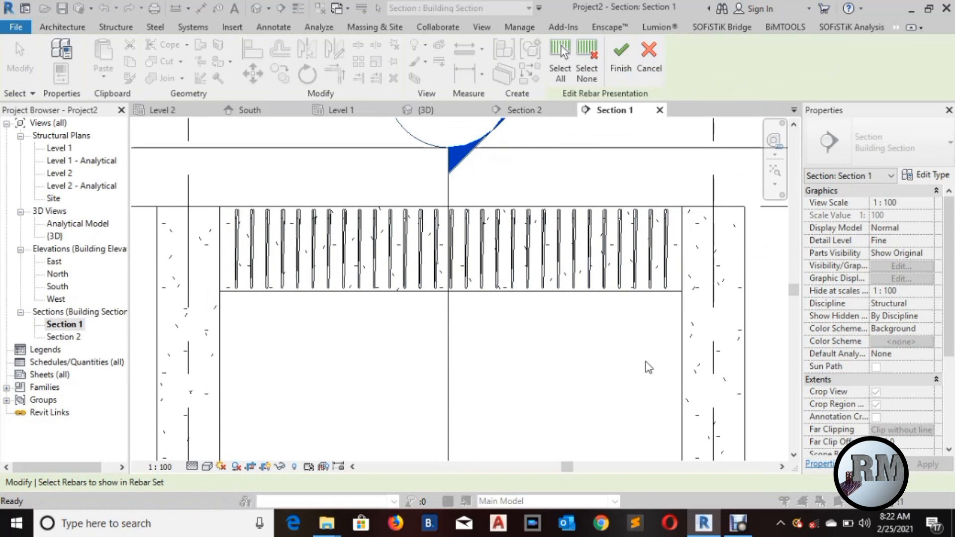
pyautogui.moveTo(640, 351)
pyautogui.mouseDown(button='middle')
pyautogui.moveTo(648, 345)
pyautogui.moveTo(635, 338)
pyautogui.mouseUp(button='middle')
pyautogui.click(617, 328)
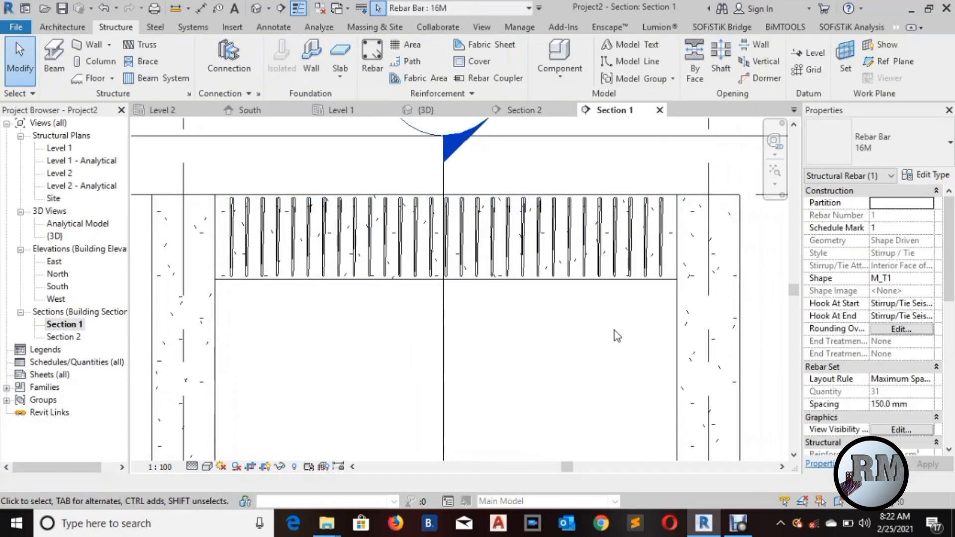
# Start placing structural rebar in Section 1 with rebar shape M_17 and bar type 32M.
pyautogui.click(372, 63)
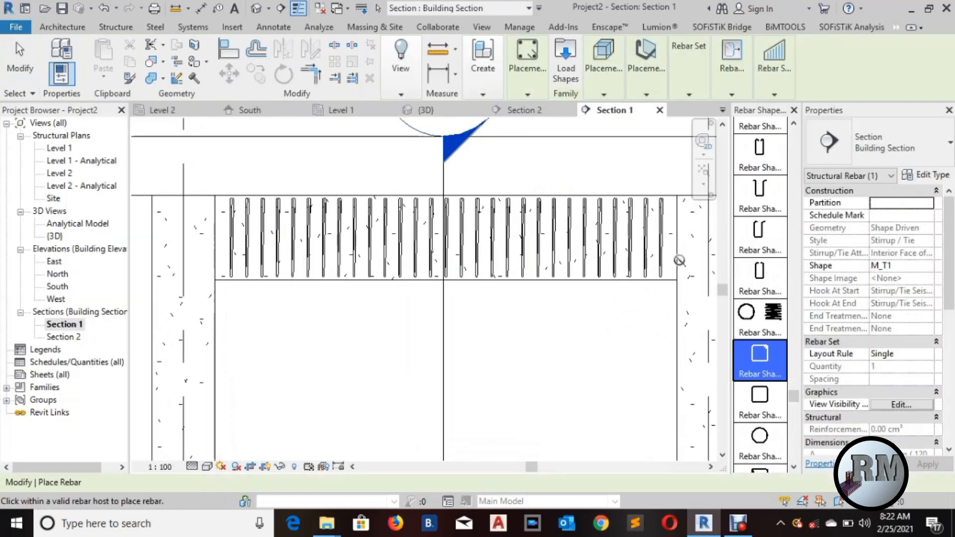
pyautogui.scroll(10, 761, 273)
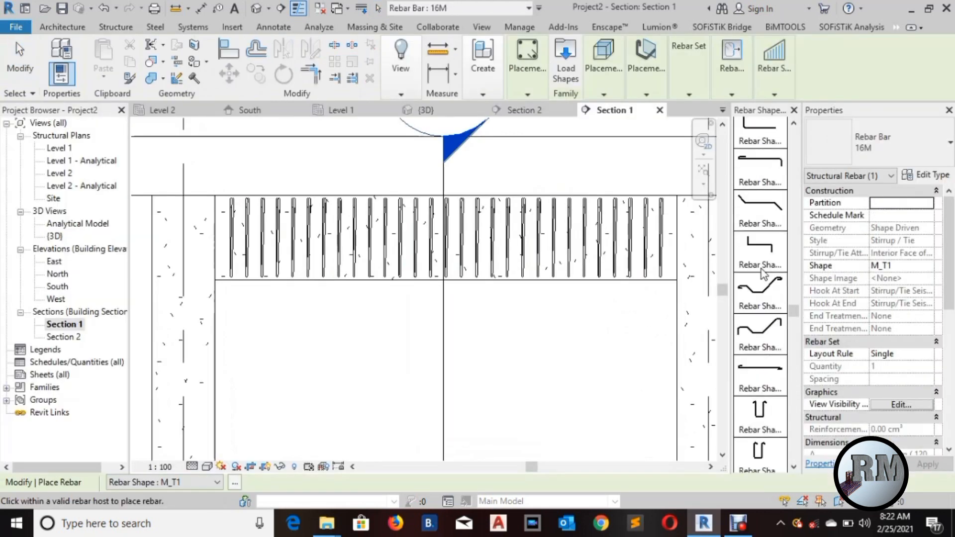
pyautogui.scroll(10, 761, 269)
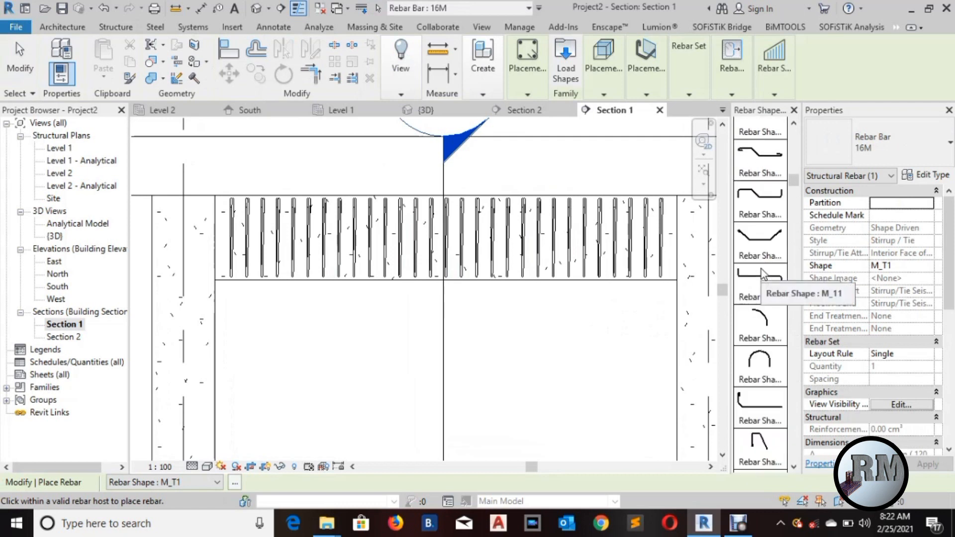
pyautogui.scroll(-5, 761, 268)
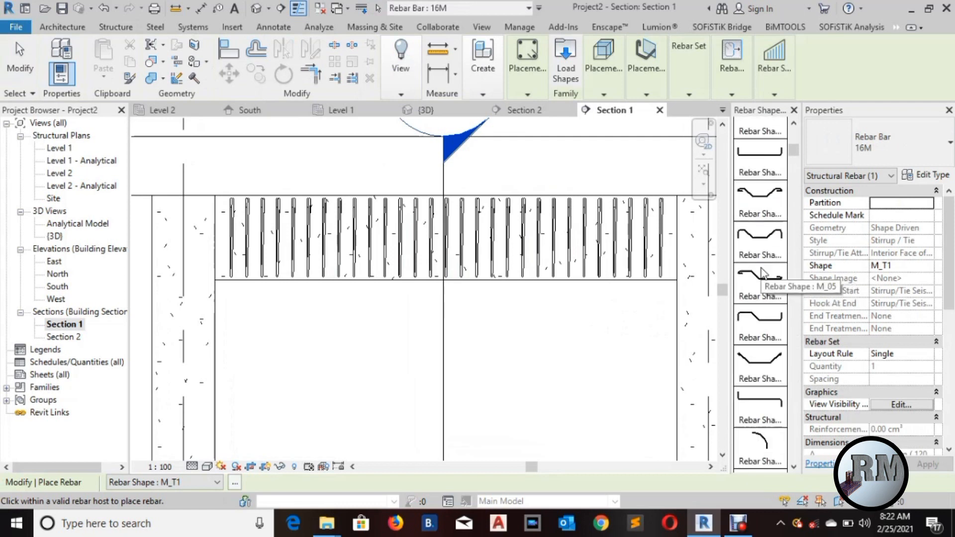
pyautogui.scroll(-7, 763, 273)
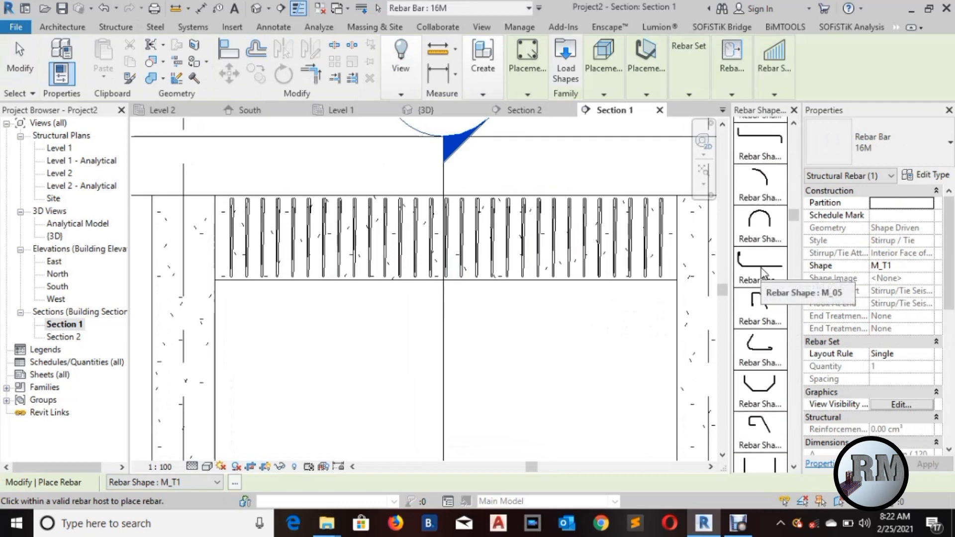
pyautogui.scroll(-1, 762, 272)
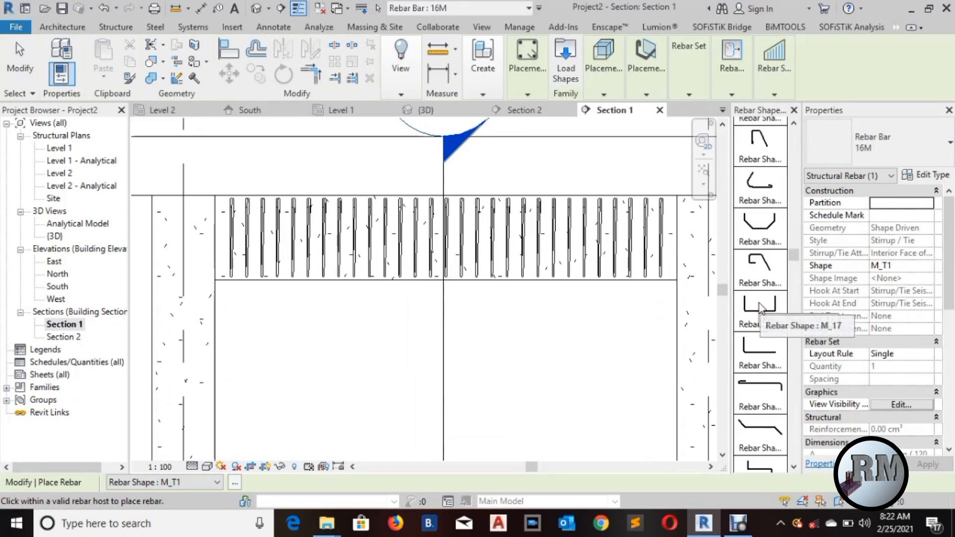
pyautogui.click(759, 306)
pyautogui.moveTo(578, 311); pyautogui.dragTo(442, 329, button='middle')
pyautogui.click(904, 151)
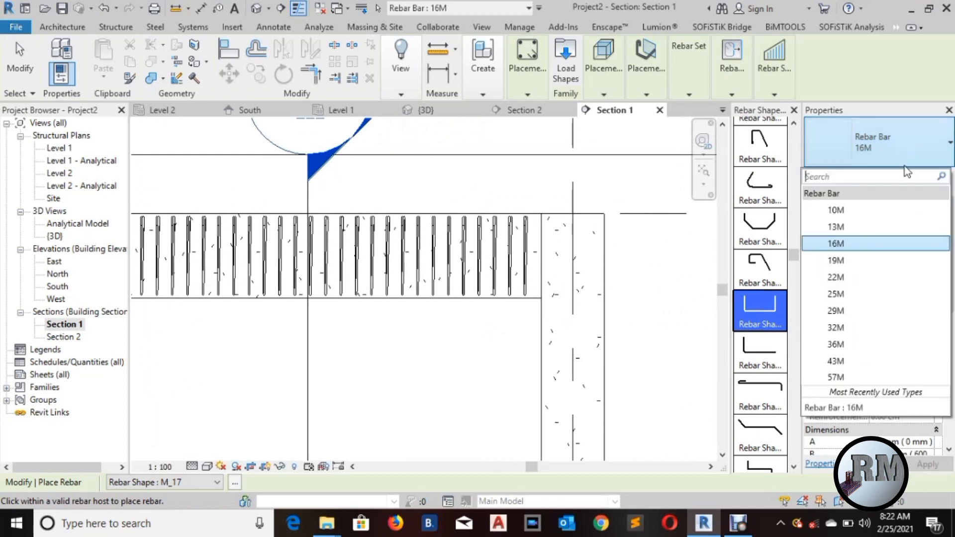
pyautogui.click(839, 328)
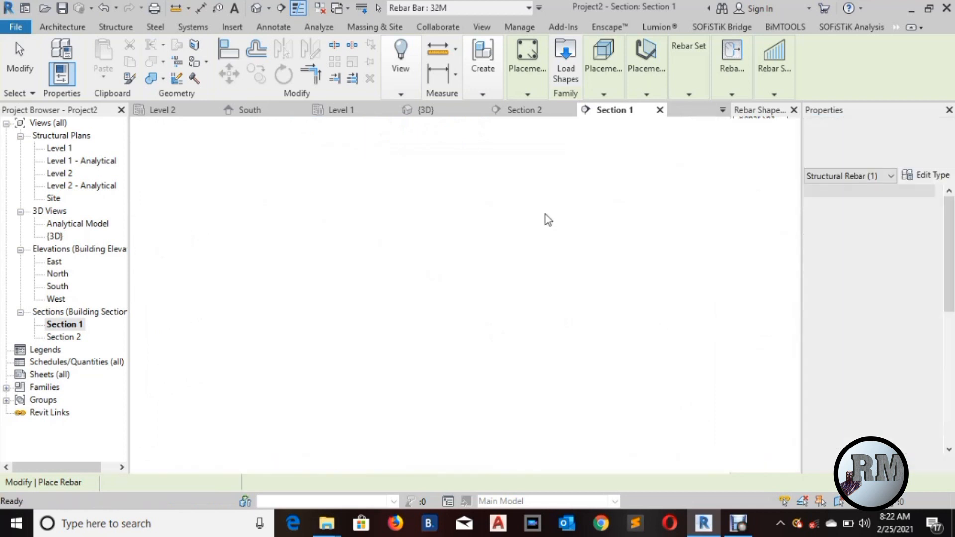
# Place the 32M bar along the beam's top cover, using the Far Cover Reference plane and the Parallel to Work Plane orientation.
pyautogui.scroll(3, 538, 237)
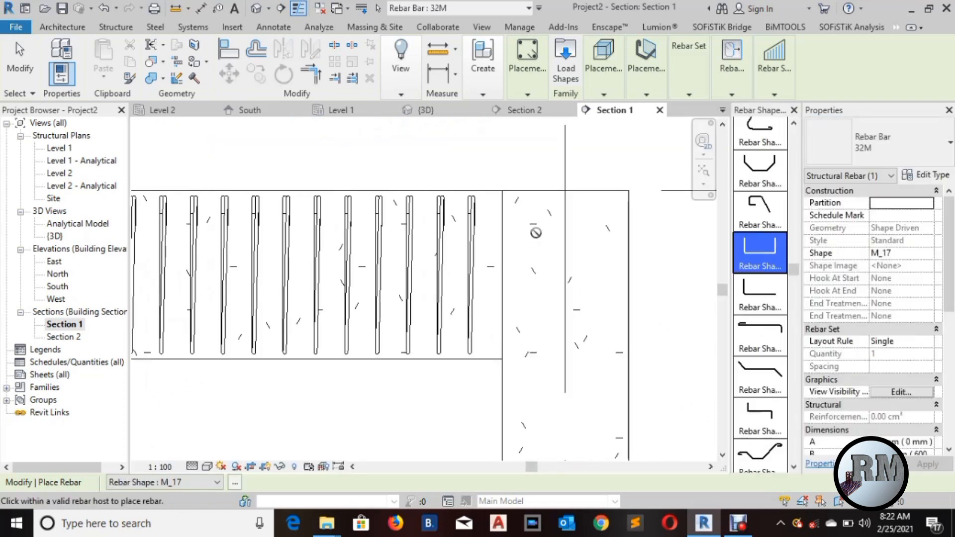
pyautogui.click(604, 93)
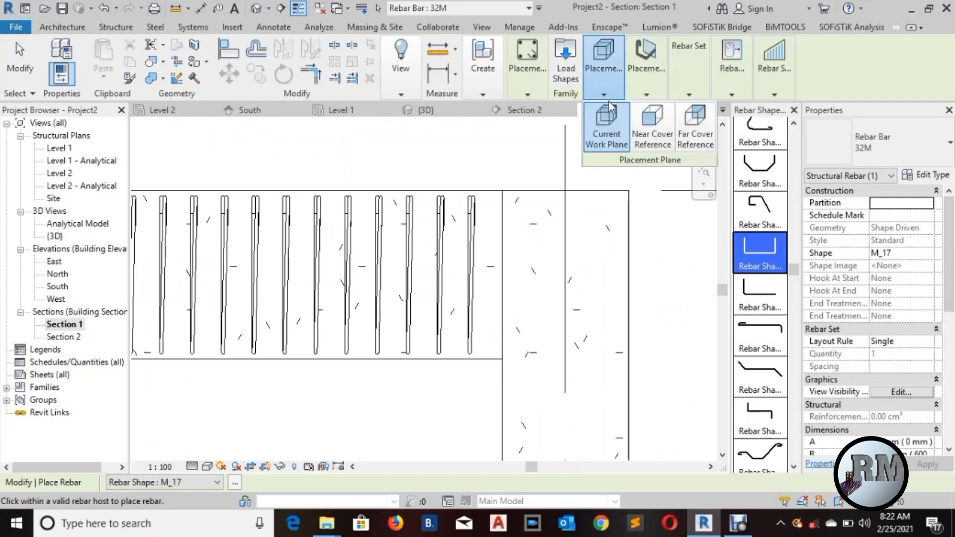
pyautogui.click(685, 139)
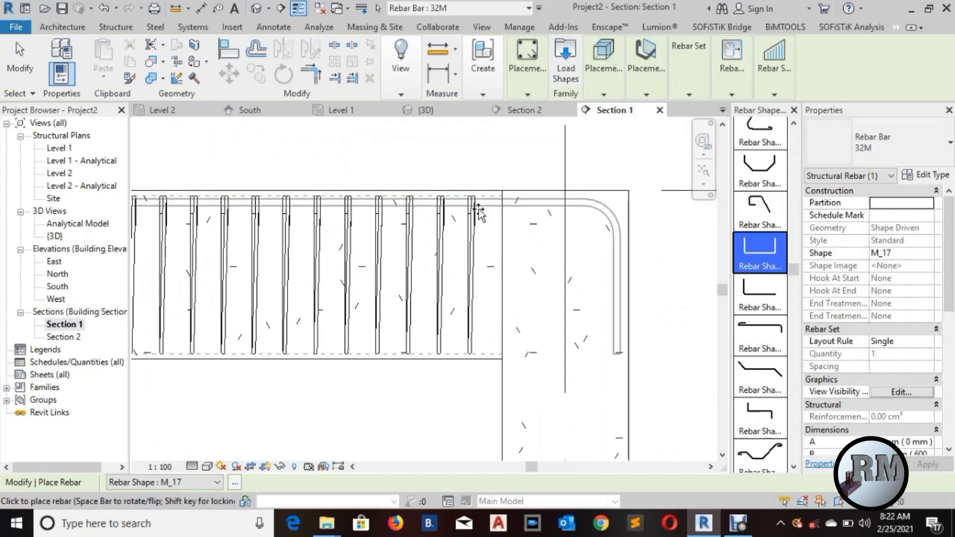
pyautogui.click(646, 94)
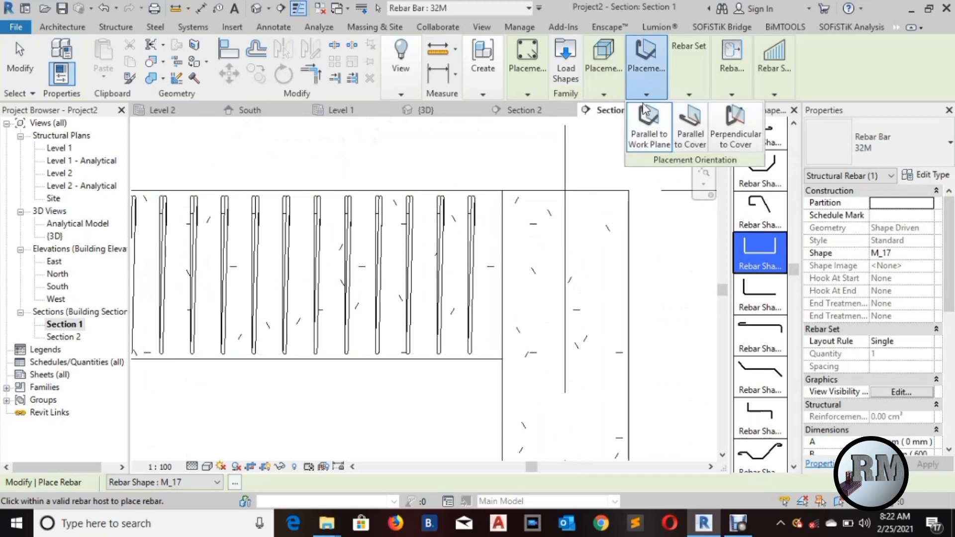
pyautogui.click(634, 144)
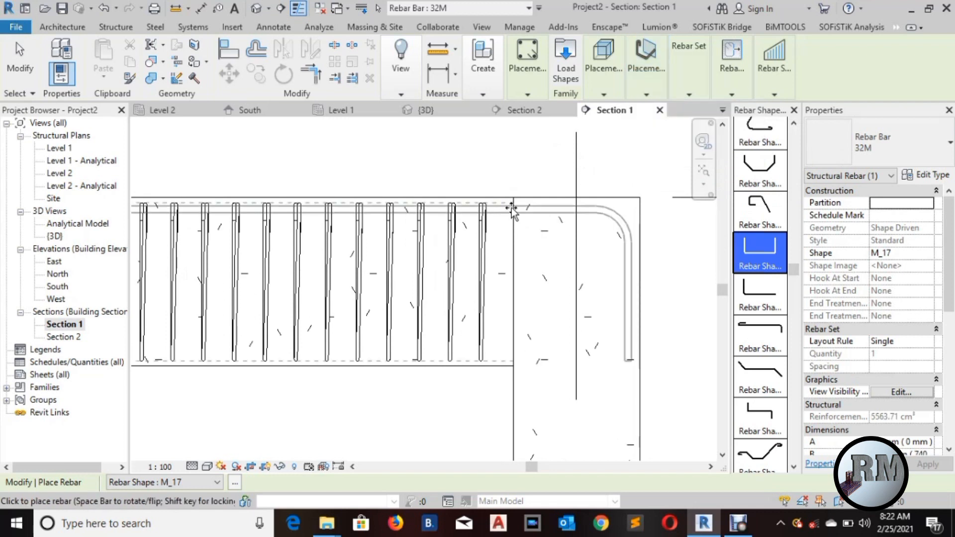
pyautogui.click(512, 207)
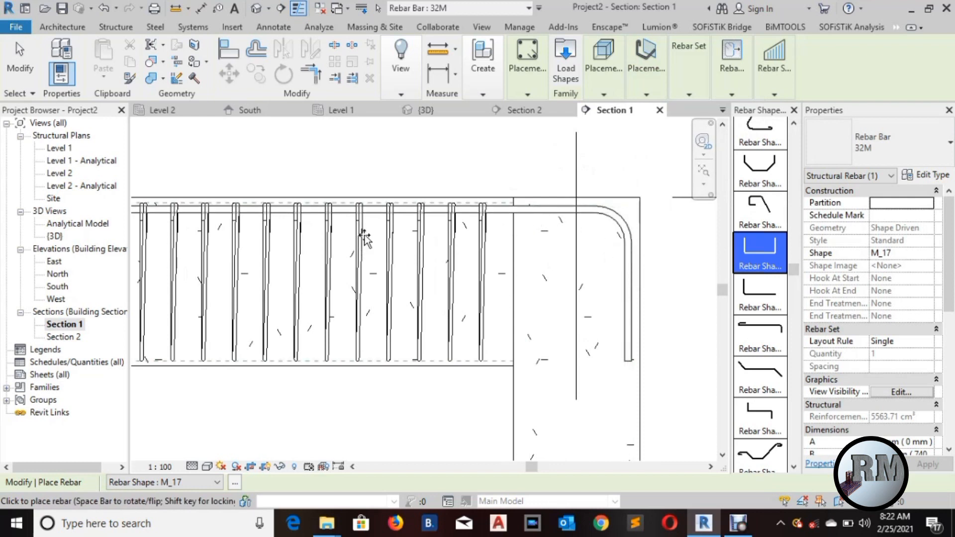
# Place a second M_17 bar along the beam's bottom cover with its legs pointing up, and end rebar placement.
pyautogui.click(483, 94)
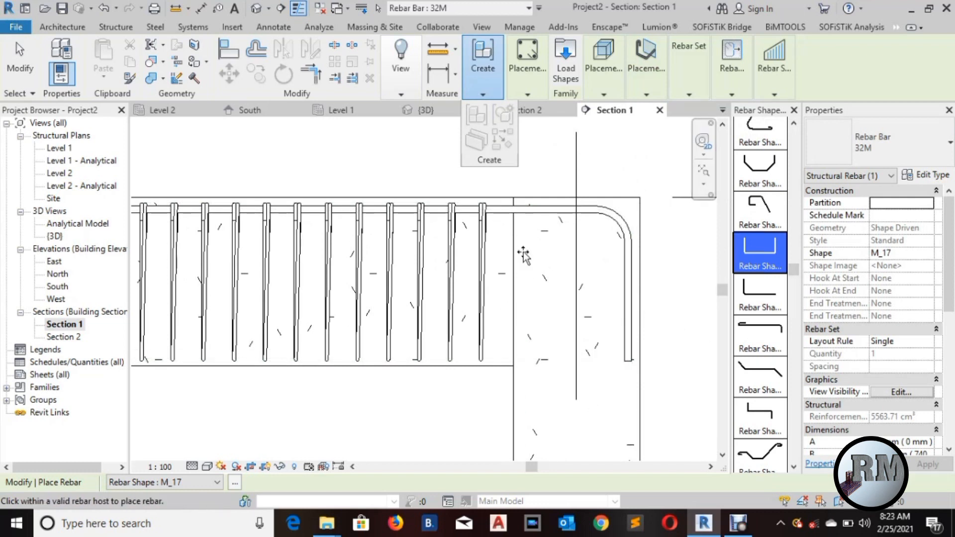
pyautogui.click(492, 357)
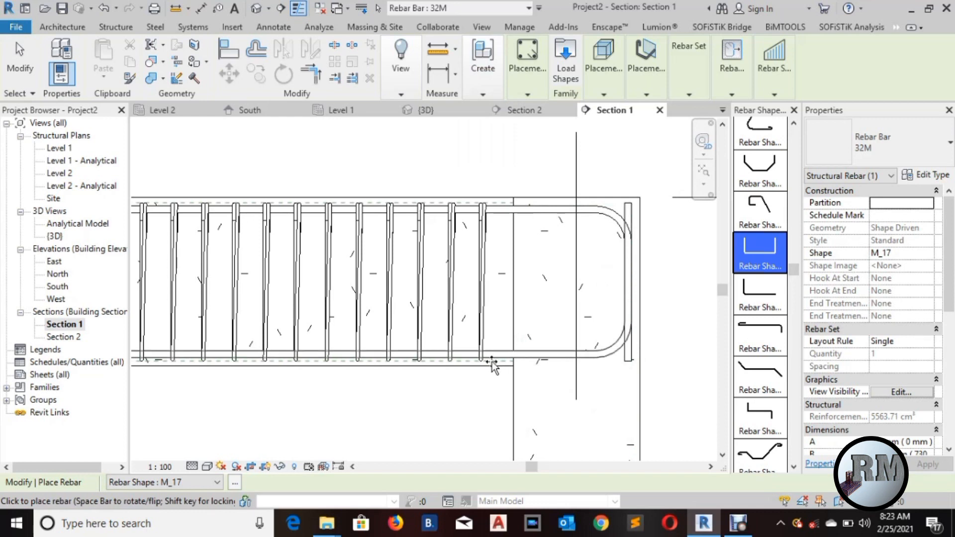
pyautogui.press('Escape')
pyautogui.press('Escape')
# At the right-hand column, move the bottom bar's leg inward beside the top bar's leg and shorten it to below the top bend.
pyautogui.scroll(1, 656, 223)
pyautogui.moveTo(656, 223); pyautogui.dragTo(667, 260, button='middle')
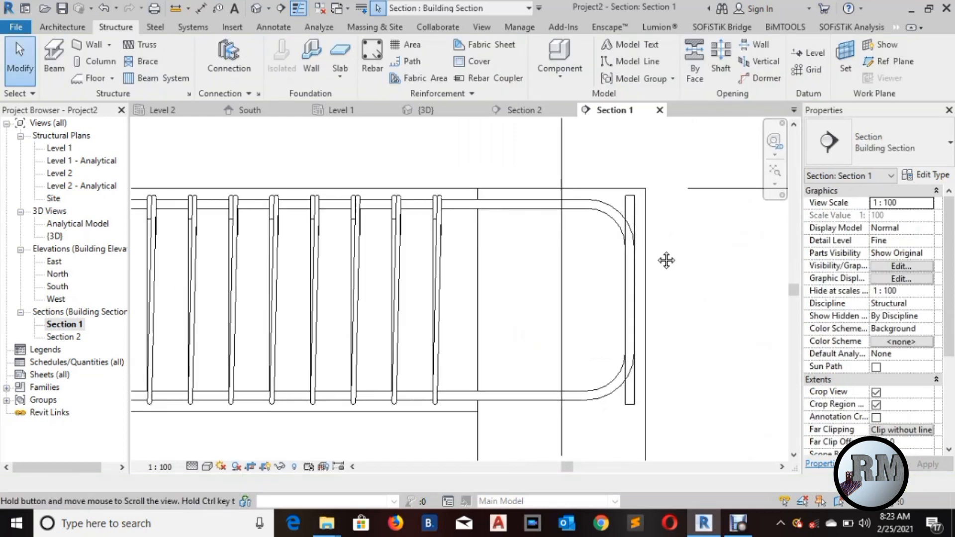
pyautogui.scroll(1, 649, 276)
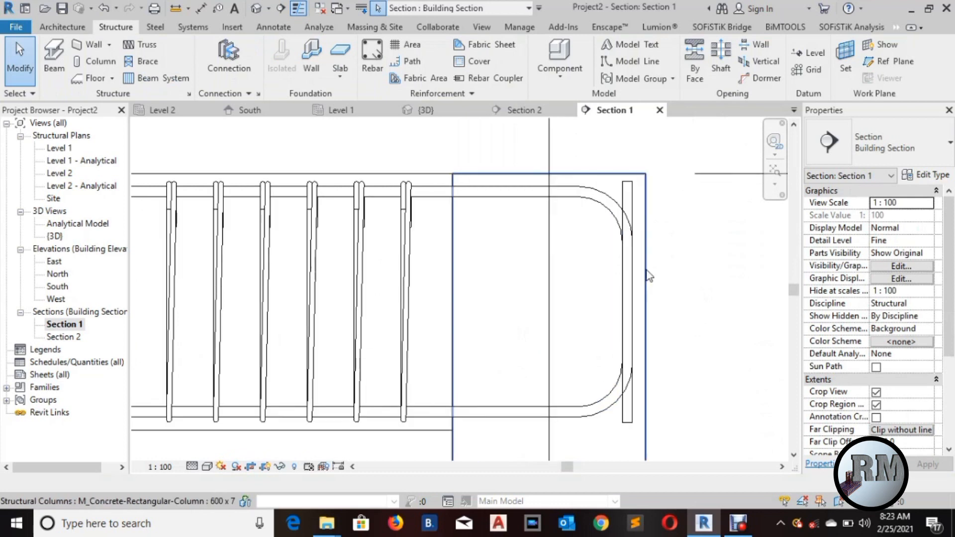
pyautogui.moveTo(646, 271); pyautogui.dragTo(653, 238, button='middle')
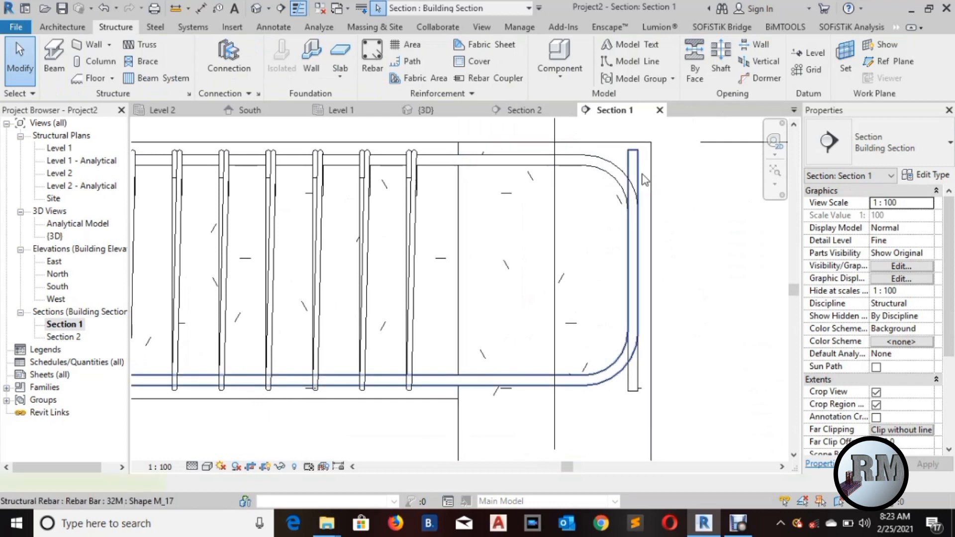
pyautogui.click(638, 278)
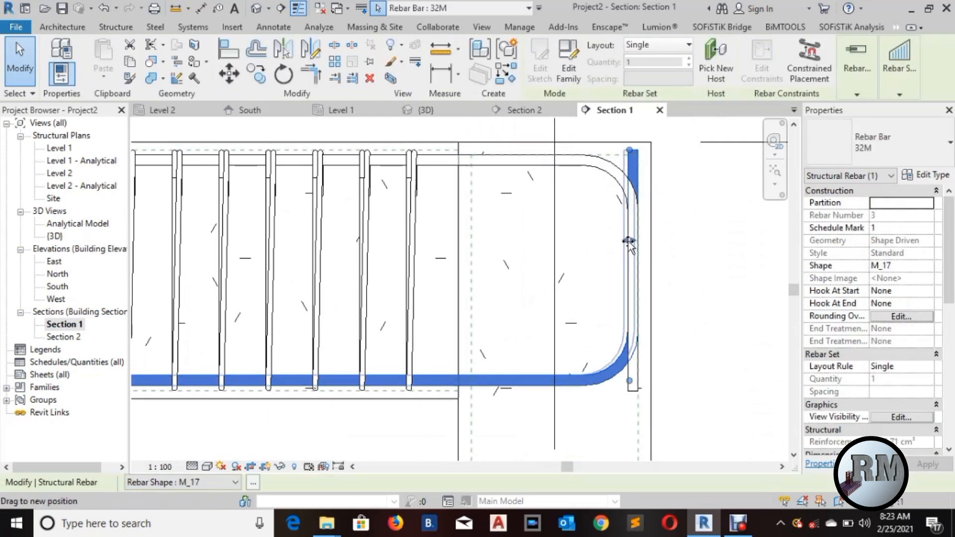
pyautogui.moveTo(629, 244); pyautogui.dragTo(622, 241)
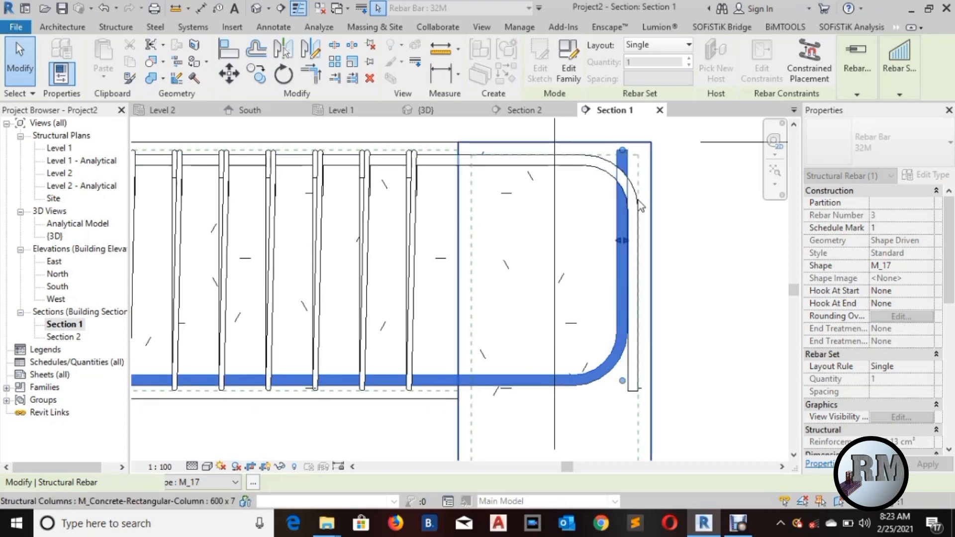
pyautogui.moveTo(622, 151); pyautogui.dragTo(625, 213)
pyautogui.click(692, 226)
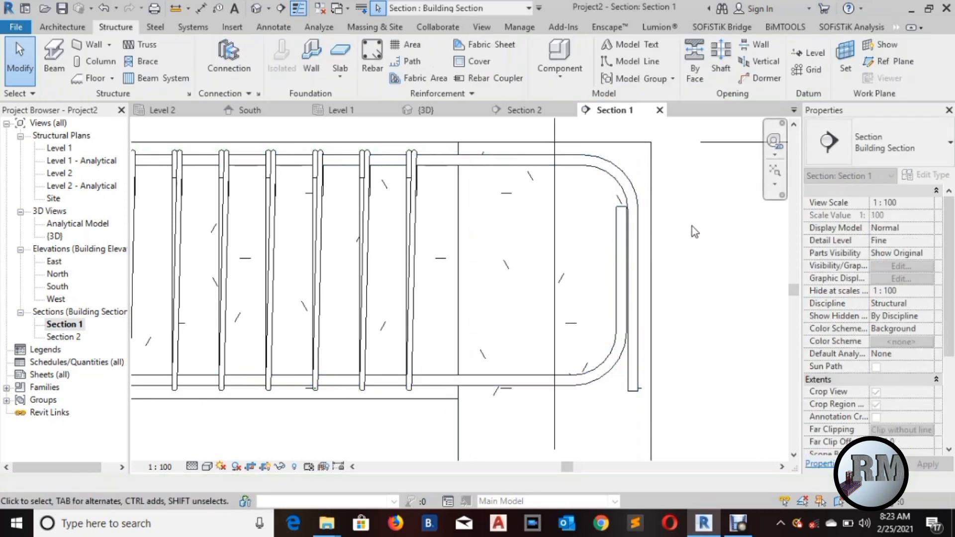
# At the left-hand column, move the bottom bar's leg inward beside the top bar's leg and shorten it to below the top bend.
pyautogui.scroll(-4, 693, 226)
pyautogui.scroll(5, 246, 243)
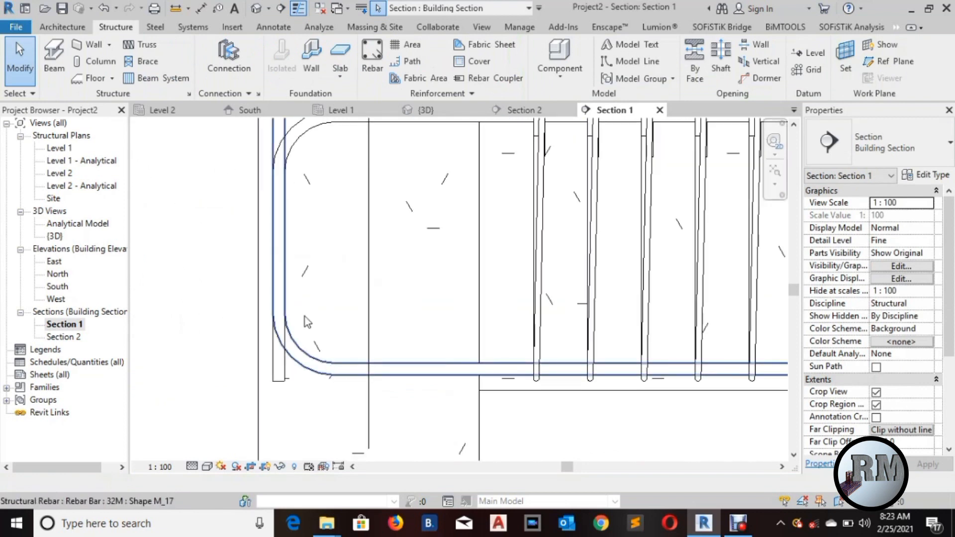
pyautogui.click(293, 229)
pyautogui.moveTo(285, 213); pyautogui.dragTo(292, 211)
pyautogui.moveTo(322, 266); pyautogui.dragTo(318, 316, button='middle')
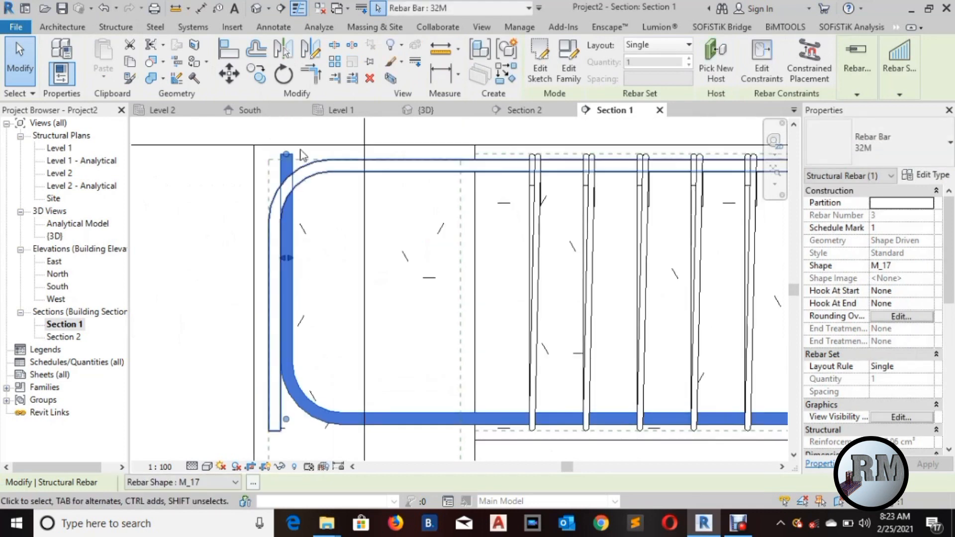
pyautogui.moveTo(288, 157); pyautogui.dragTo(288, 219)
pyautogui.click(227, 243)
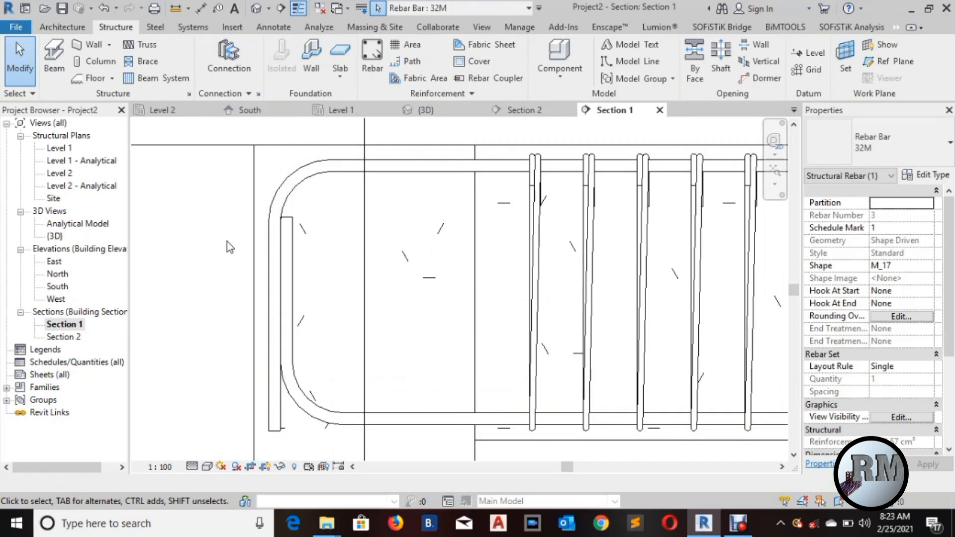
# In the 3D view, distribute the bottom 32M bar across the beam with the Maximum Spacing layout at 200 mm.
pyautogui.scroll(-5, 226, 241)
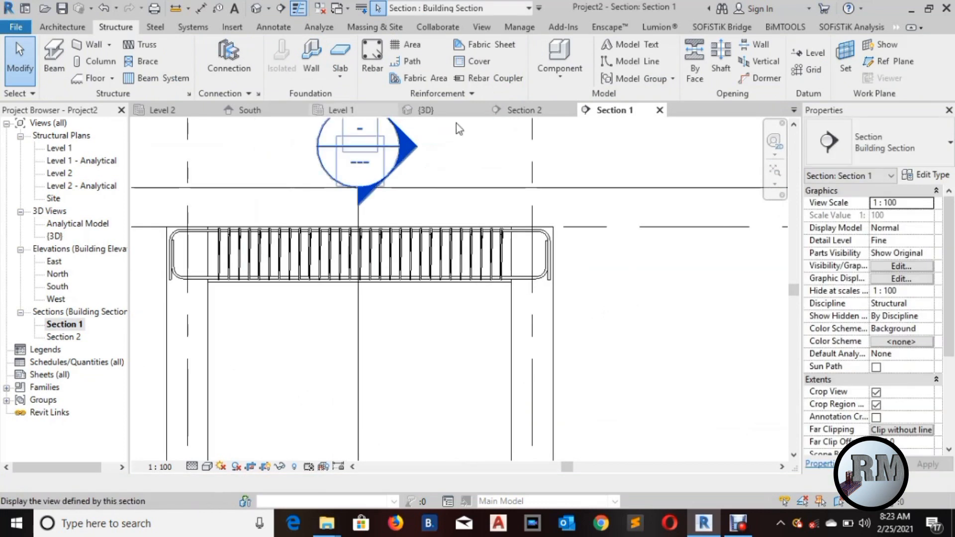
pyautogui.click(423, 110)
pyautogui.scroll(4, 595, 237)
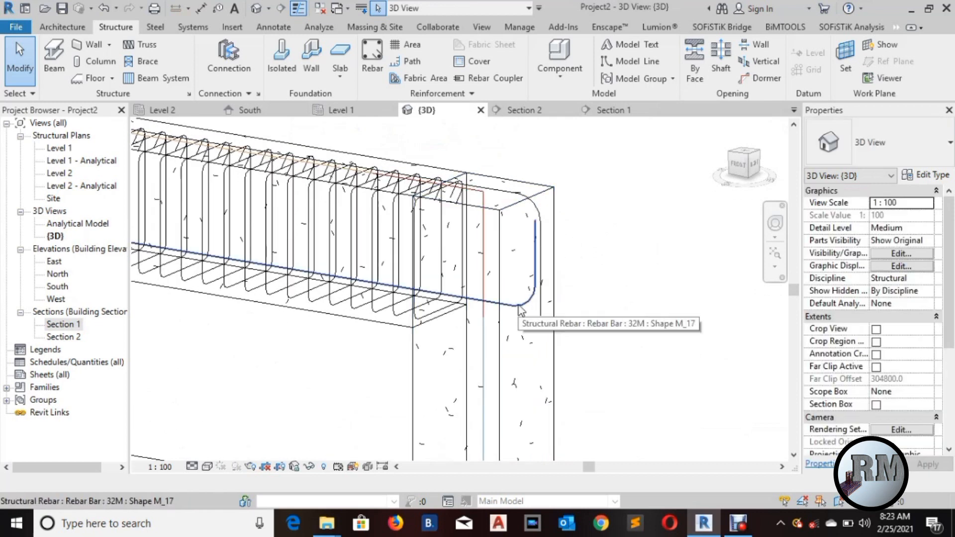
pyautogui.click(589, 143)
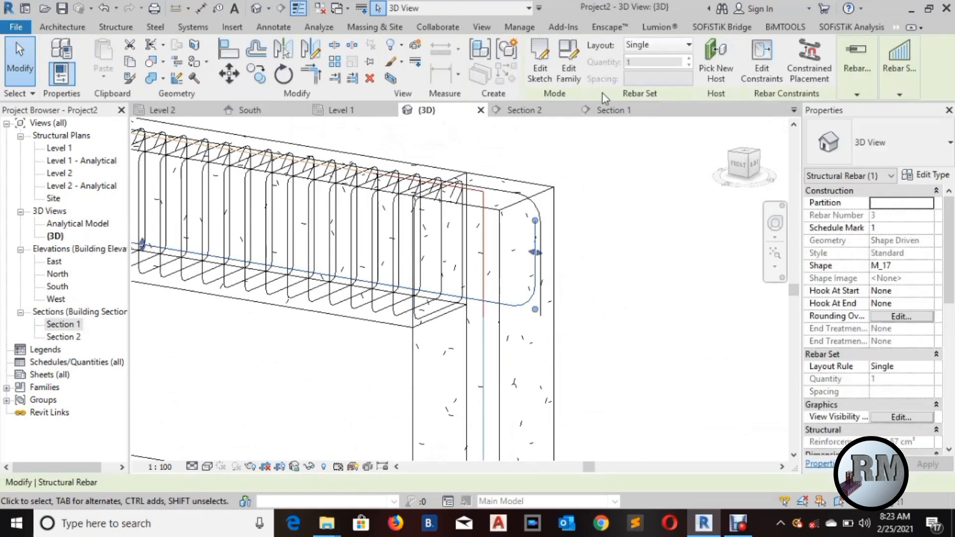
pyautogui.click(669, 44)
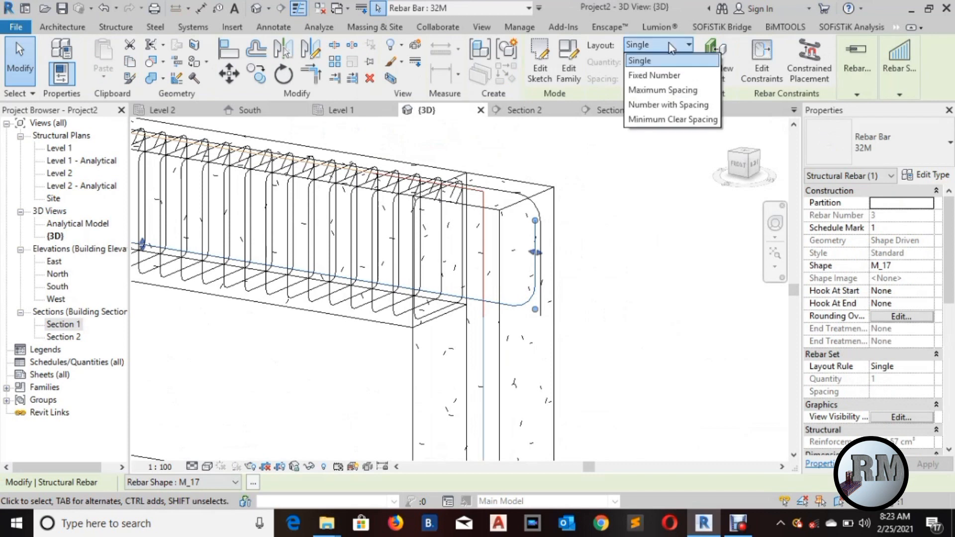
pyautogui.click(651, 90)
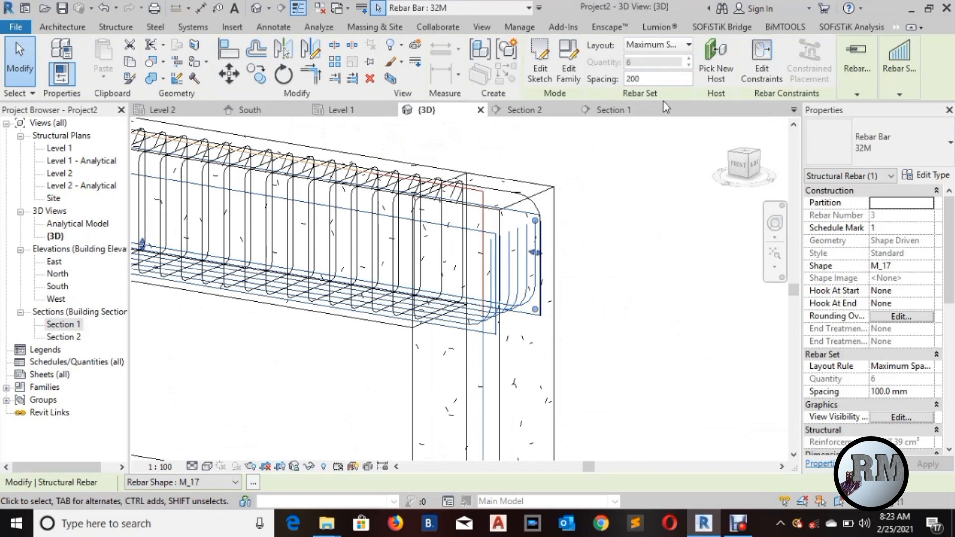
pyautogui.write('200')
pyautogui.click(616, 222)
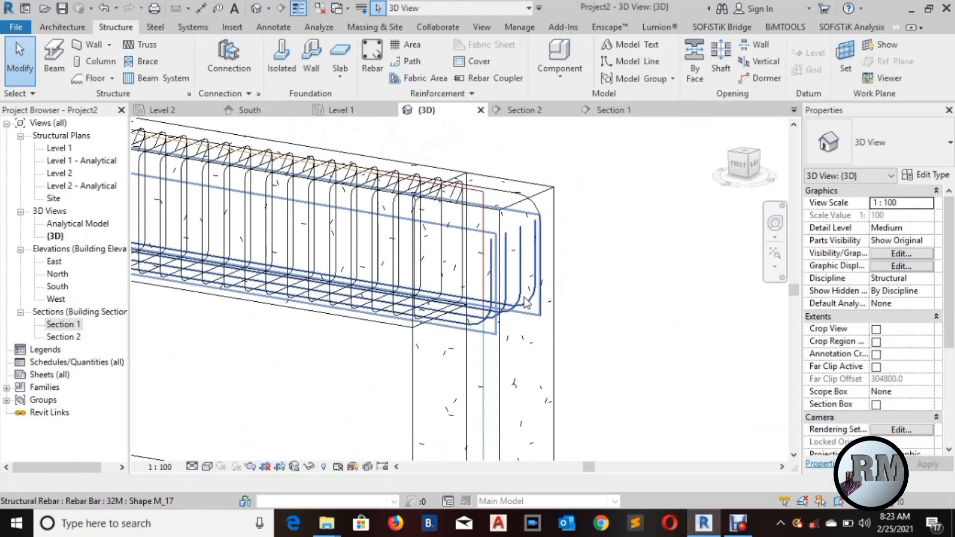
# Distribute the top 32M bar across the beam with the Maximum Spacing layout at 200 mm.
pyautogui.click(539, 214)
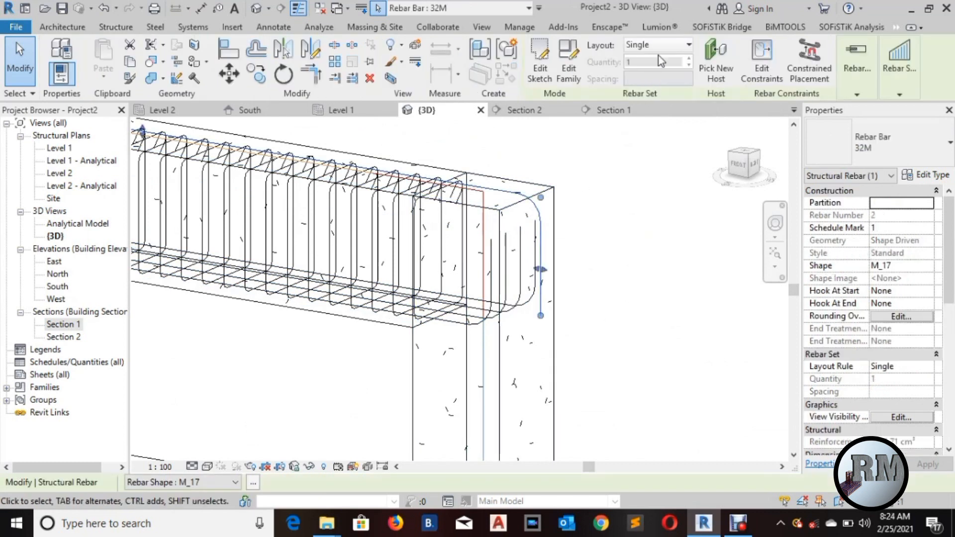
pyautogui.click(667, 46)
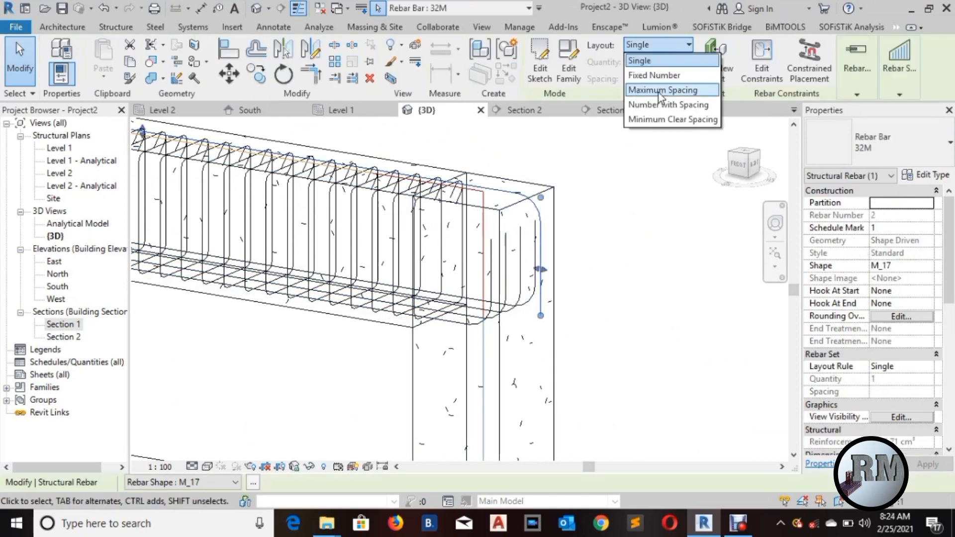
pyautogui.click(659, 91)
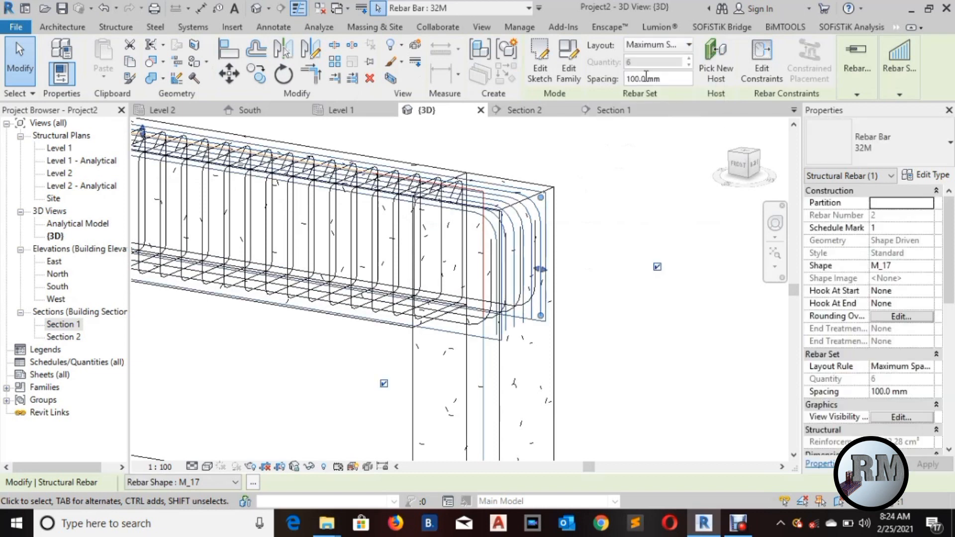
pyautogui.write('200')
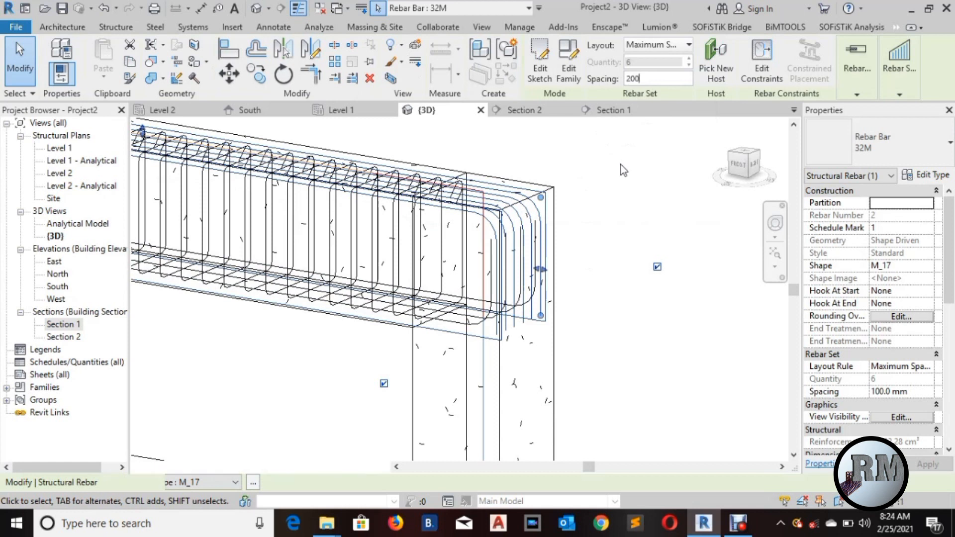
# Set the 3D view's detail level to Fine.
pyautogui.click(620, 172)
pyautogui.scroll(-3, 518, 244)
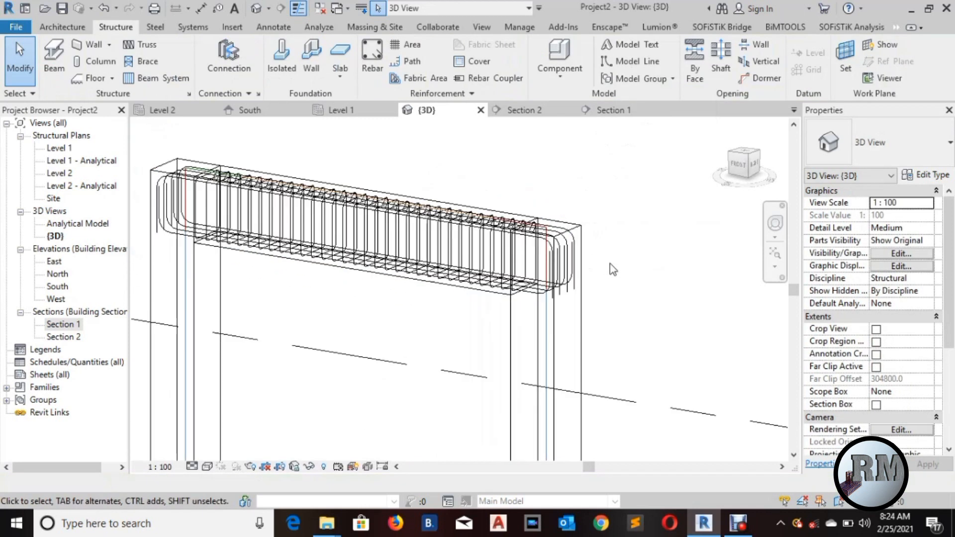
pyautogui.scroll(-1, 527, 326)
pyautogui.scroll(2, 435, 298)
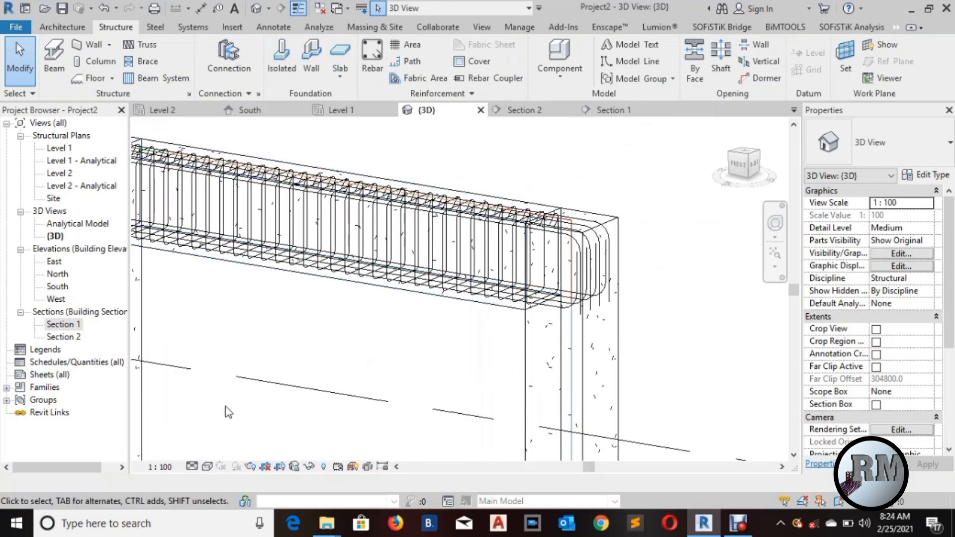
pyautogui.click(195, 466)
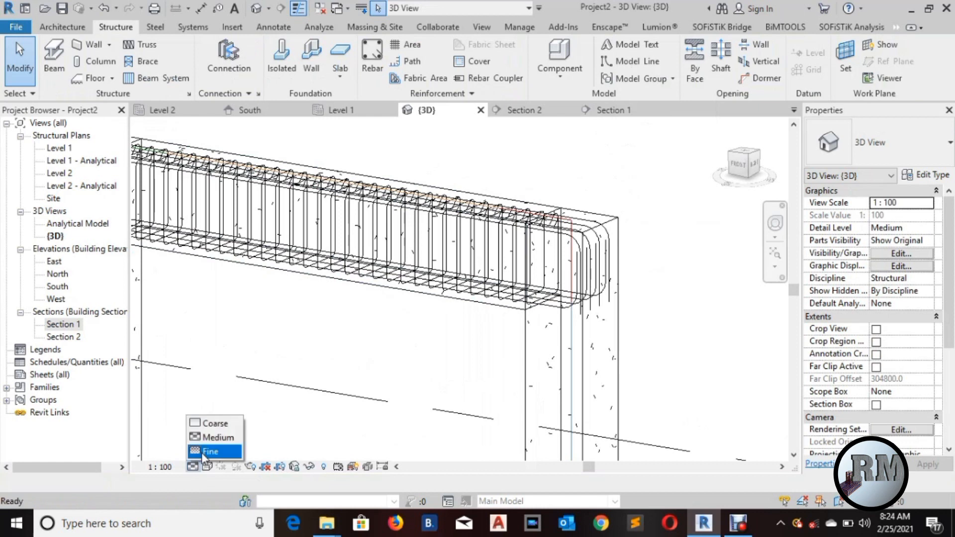
pyautogui.click(204, 452)
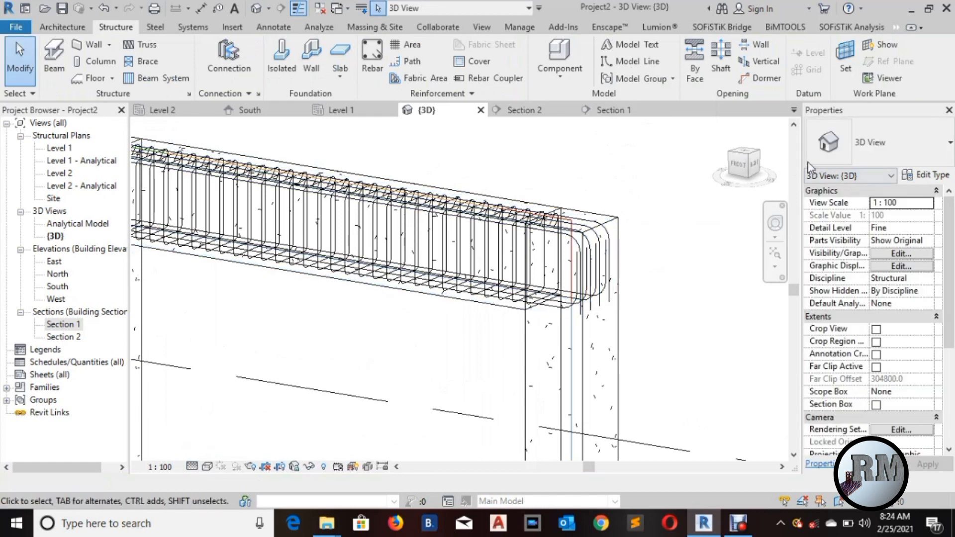
# Select the elements at the beam's right end and filter the selection to Structural Rebar only.
pyautogui.moveTo(650, 247)
pyautogui.mouseDown(button='middle')
pyautogui.moveTo(667, 160)
pyautogui.moveTo(678, 174)
pyautogui.moveTo(614, 146)
pyautogui.mouseUp(button='middle')
pyautogui.moveTo(615, 145); pyautogui.dragTo(352, 353)
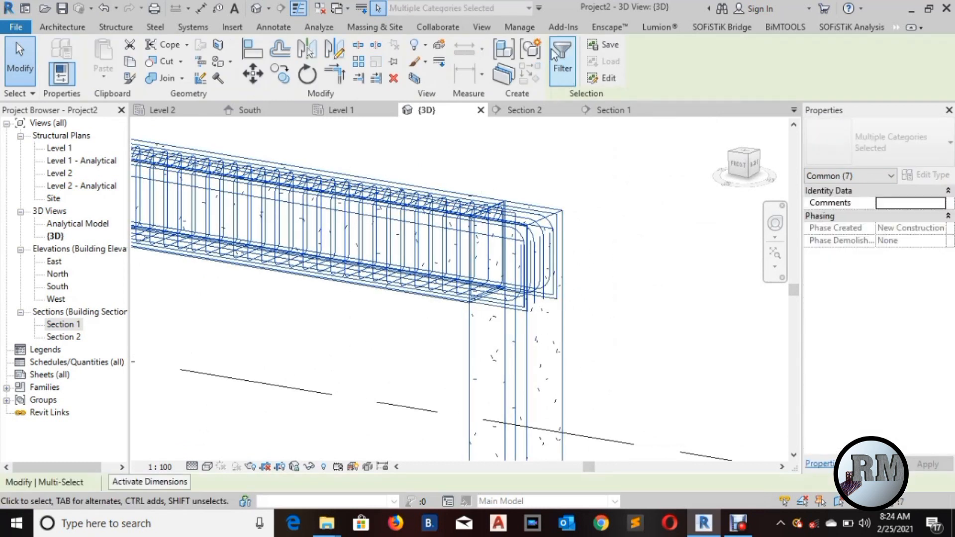
pyautogui.click(563, 62)
pyautogui.click(846, 236)
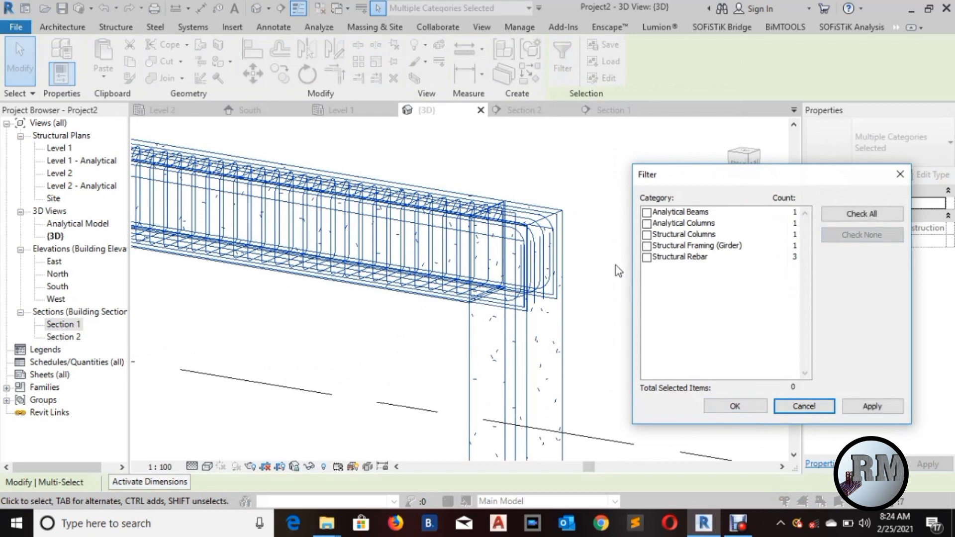
pyautogui.click(647, 256)
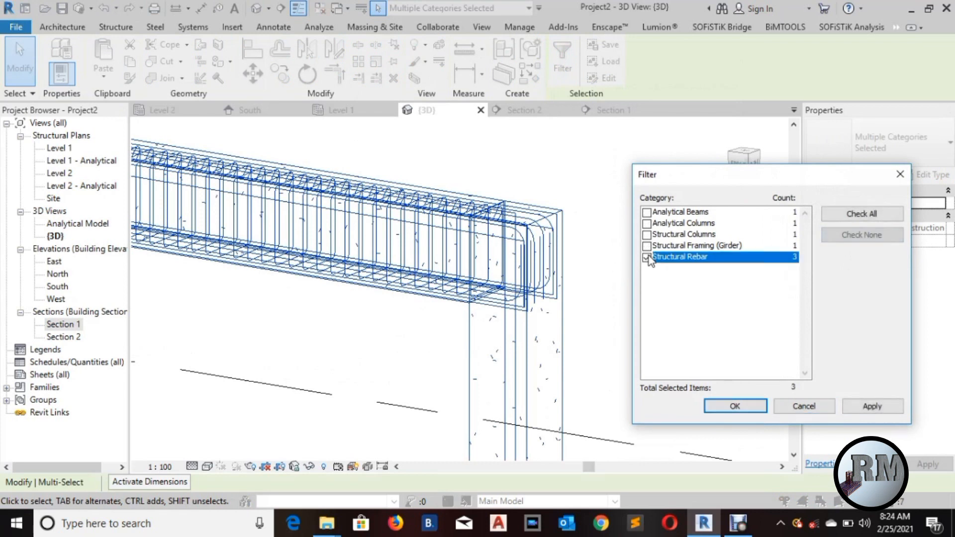
pyautogui.click(861, 410)
pyautogui.click(747, 404)
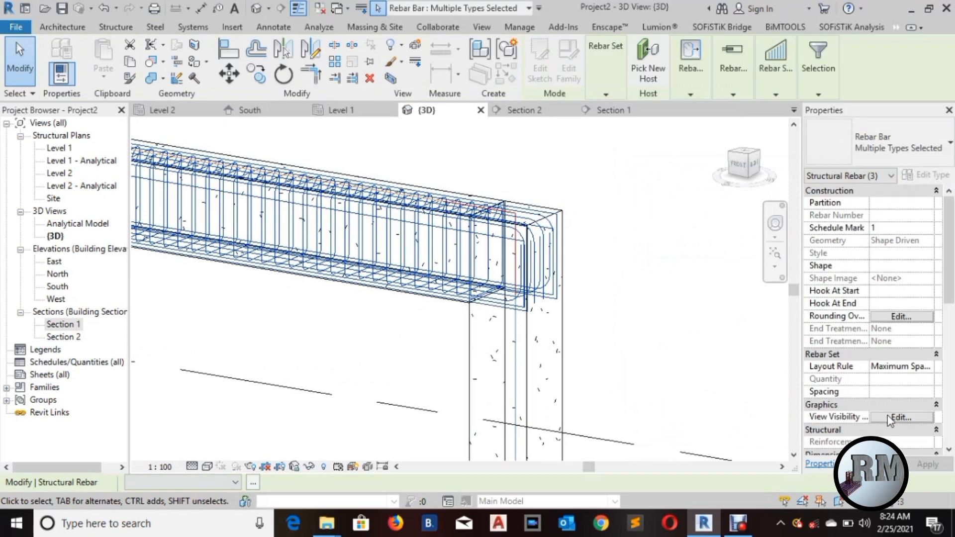
# Set the selected beam rebar's view visibility to View as solid in the {3D} view.
pyautogui.click(889, 418)
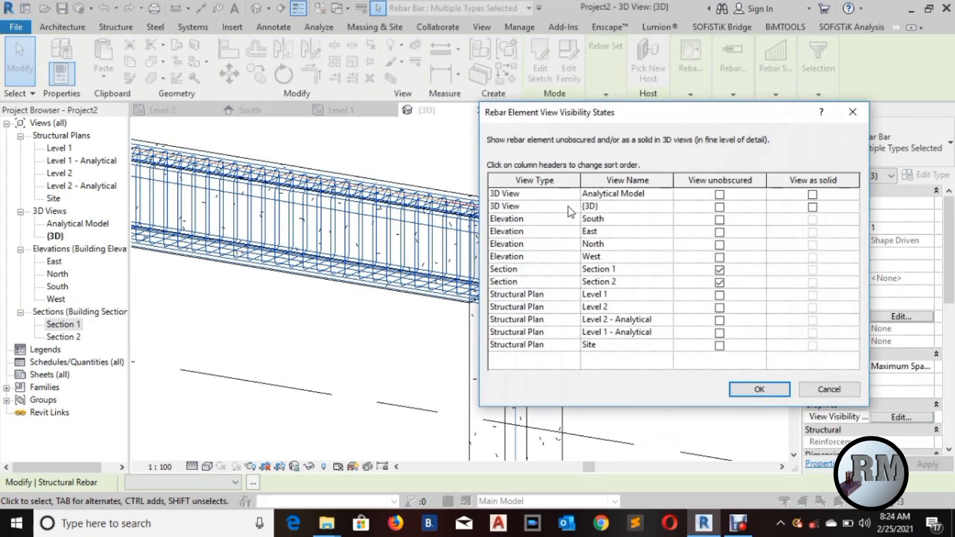
pyautogui.click(813, 207)
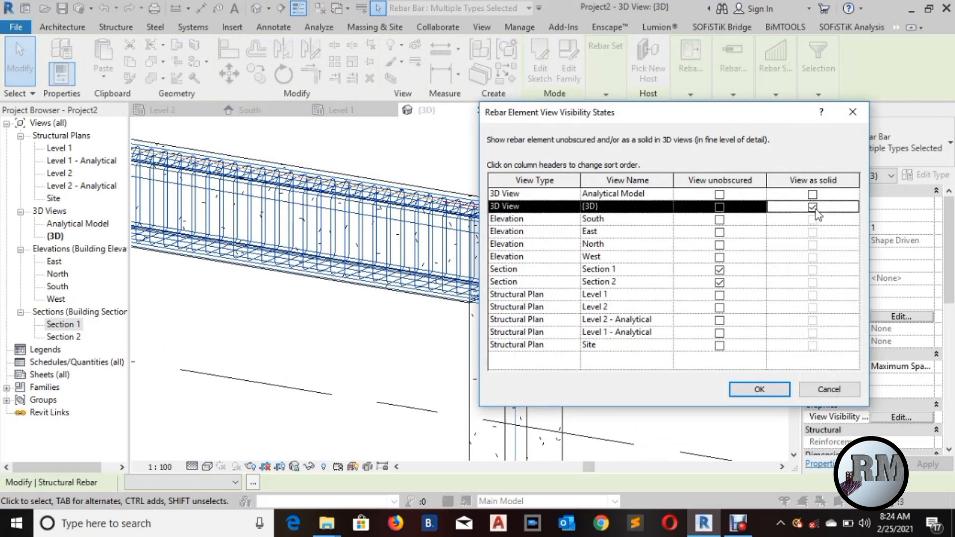
pyautogui.click(753, 391)
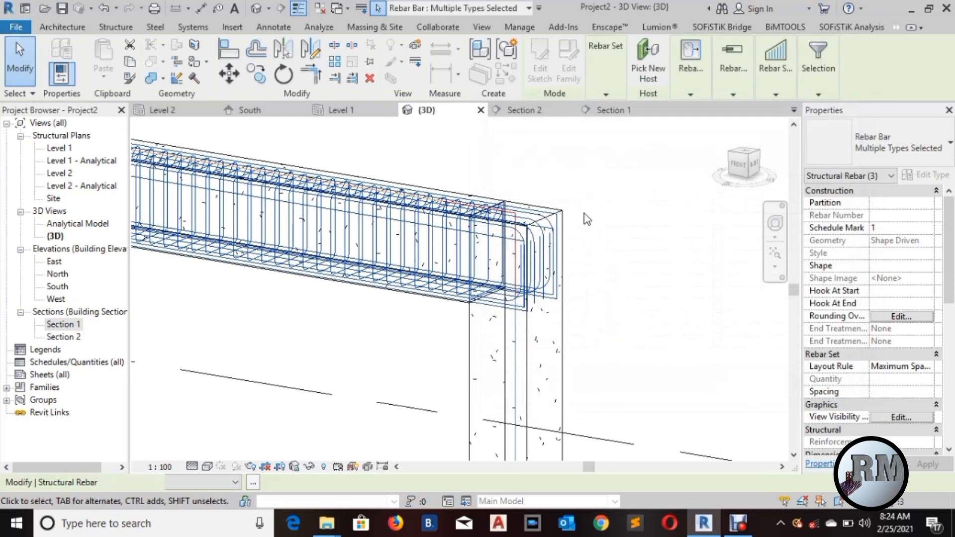
pyautogui.click(584, 228)
pyautogui.scroll(4, 597, 238)
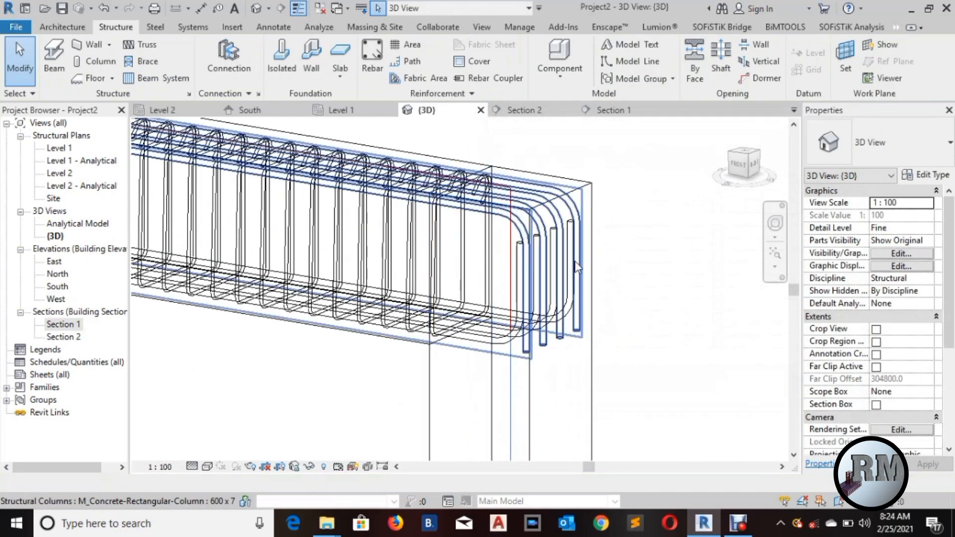
pyautogui.moveTo(611, 228); pyautogui.dragTo(653, 253, button='middle')
pyautogui.scroll(-6, 650, 205)
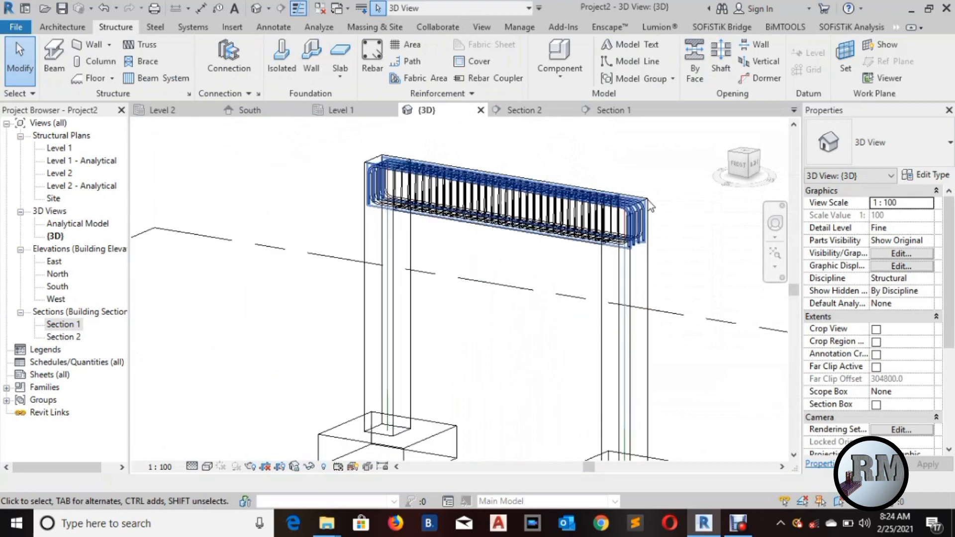
pyautogui.moveTo(507, 146); pyautogui.dragTo(455, 131, button='middle')
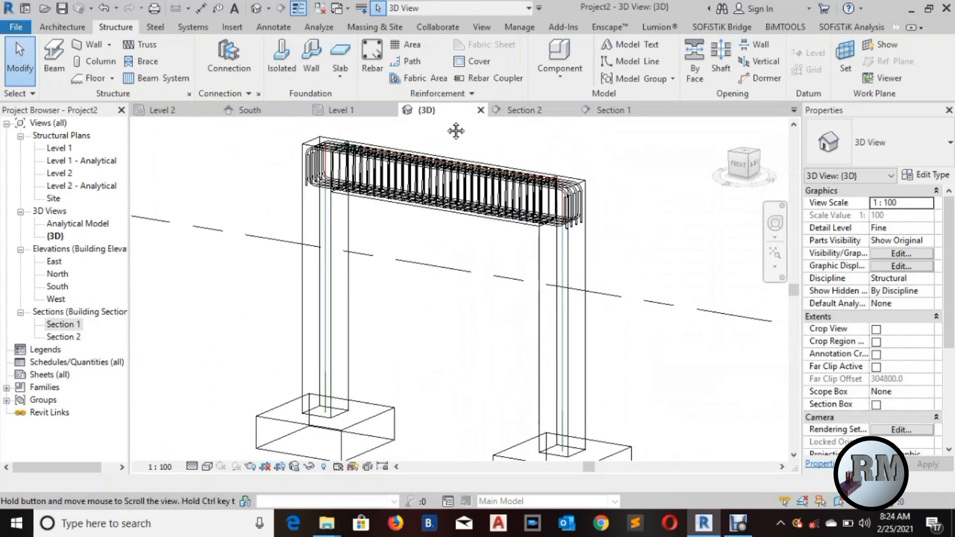
# In Section 1, set the right-hand footing's rebar cover to Rebar Cover 1 <25 mm>.
pyautogui.click(536, 110)
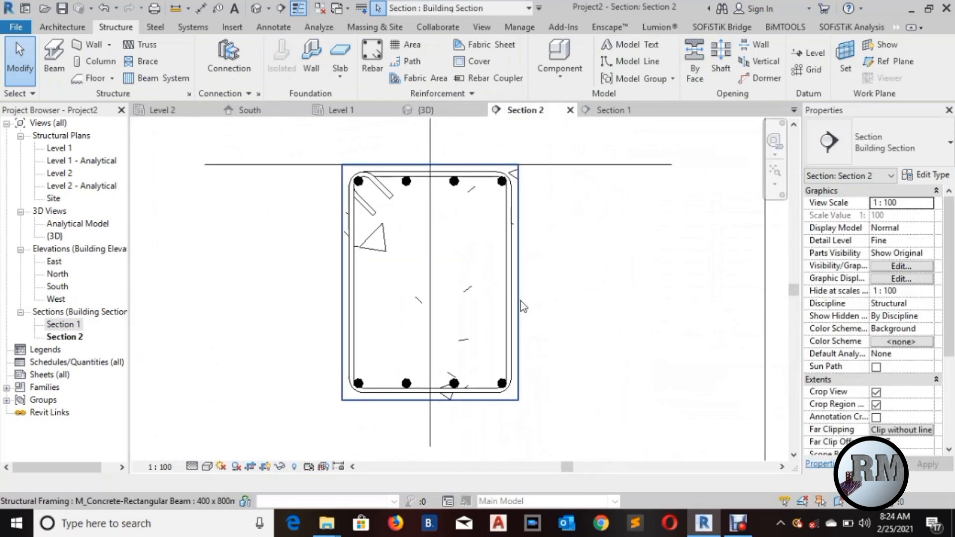
pyautogui.click(607, 110)
pyautogui.scroll(5, 624, 198)
pyautogui.scroll(6, 540, 348)
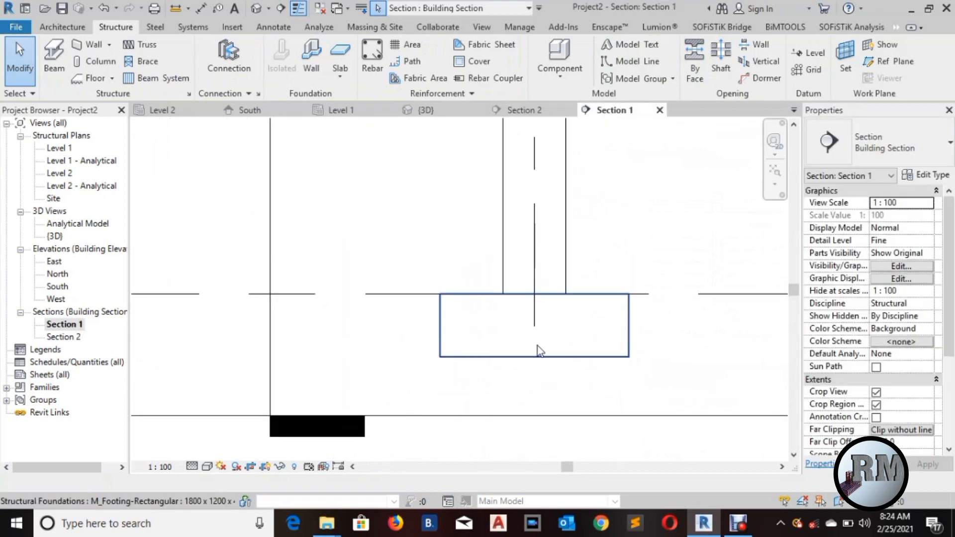
pyautogui.click(474, 62)
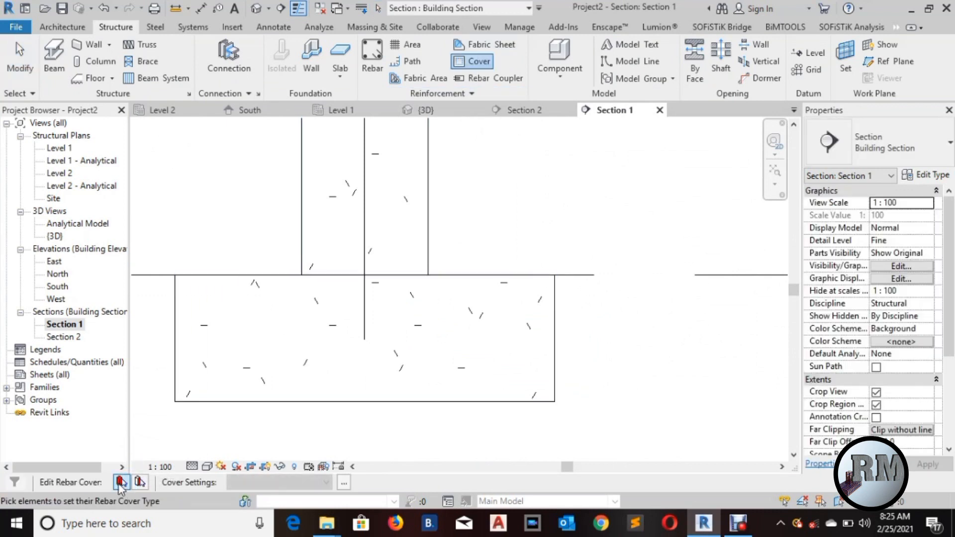
pyautogui.click(547, 354)
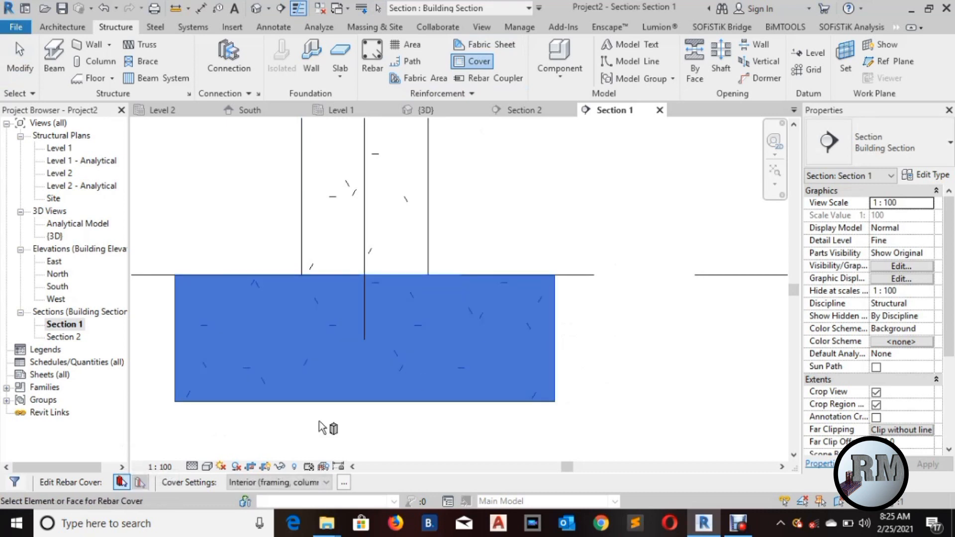
pyautogui.click(317, 486)
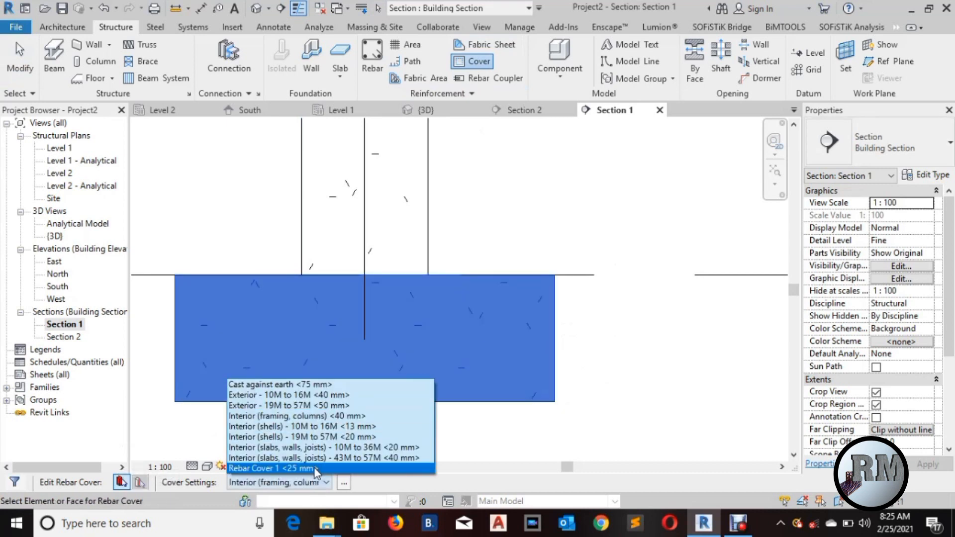
pyautogui.click(315, 467)
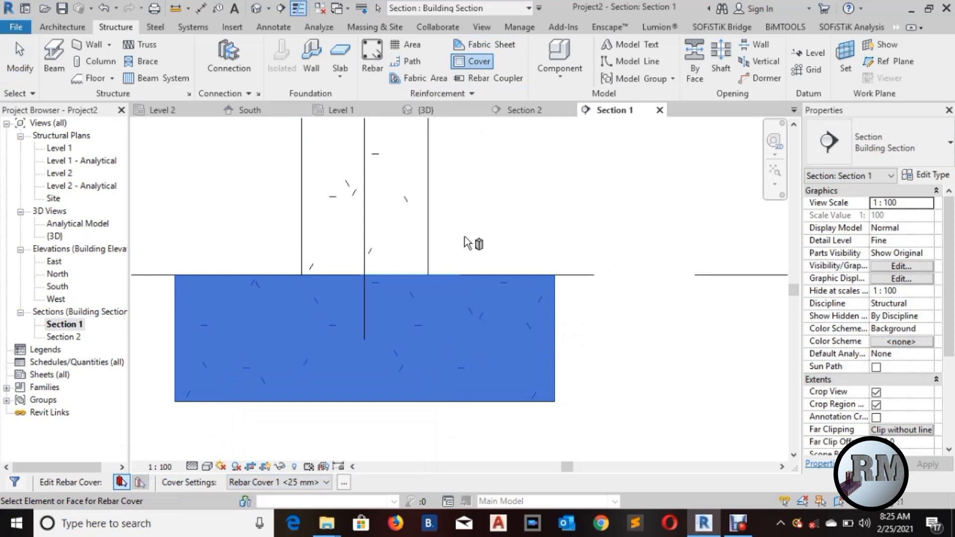
pyautogui.moveTo(473, 244); pyautogui.dragTo(494, 267, button='middle')
pyautogui.press('Escape')
pyautogui.press('Escape')
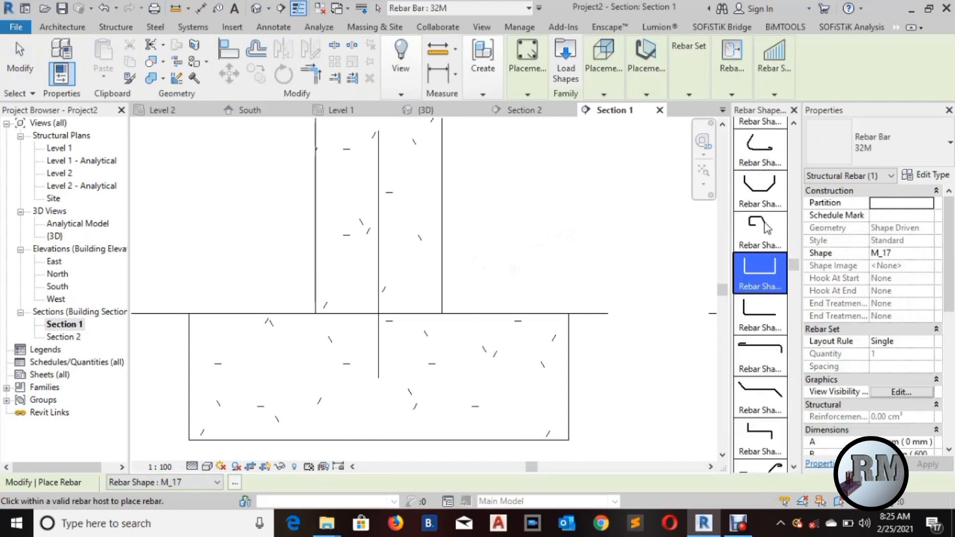
# Place a 16M bar of shape M_02 along the bottom of the right-hand footing, using the Far Cover Reference placement plane.
pyautogui.scroll(-10, 767, 226)
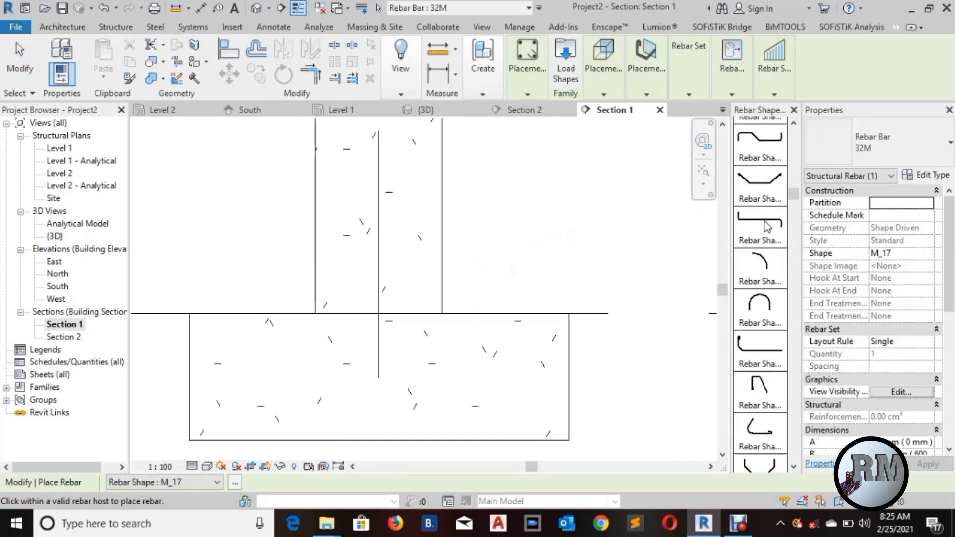
pyautogui.scroll(3, 767, 226)
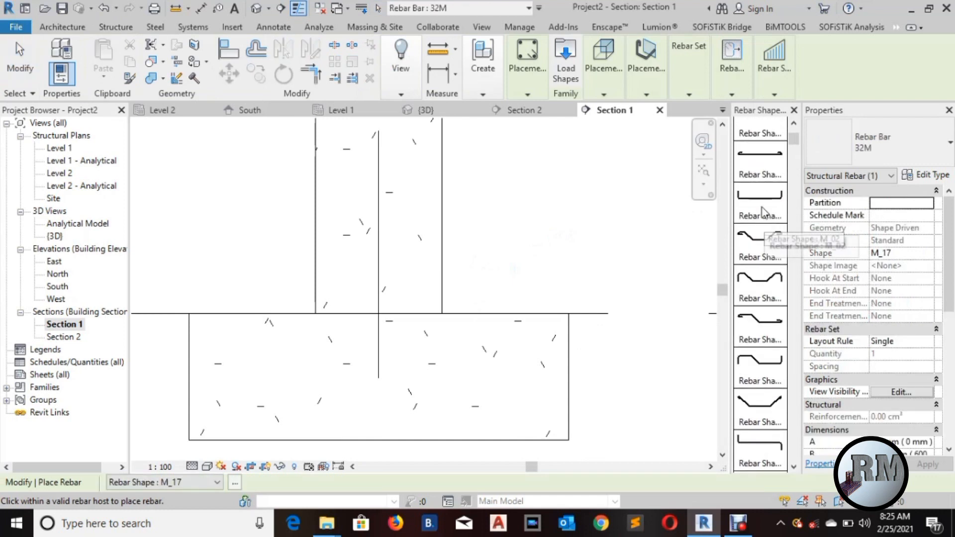
pyautogui.click(759, 201)
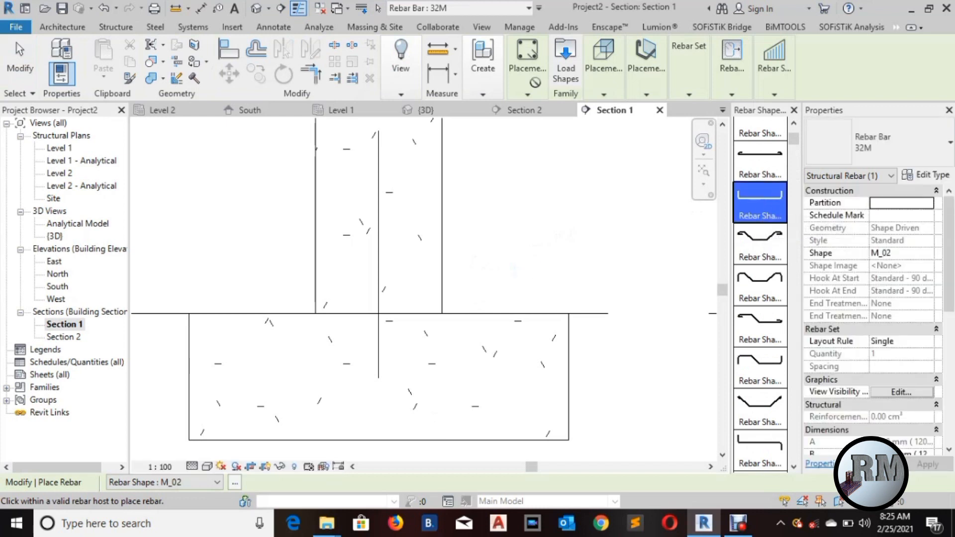
pyautogui.click(604, 70)
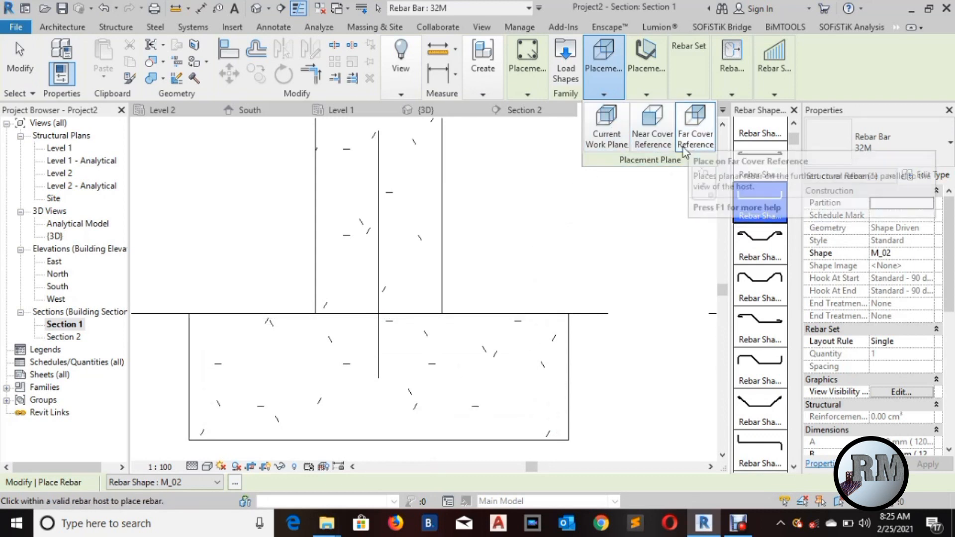
pyautogui.click(707, 138)
pyautogui.moveTo(649, 91)
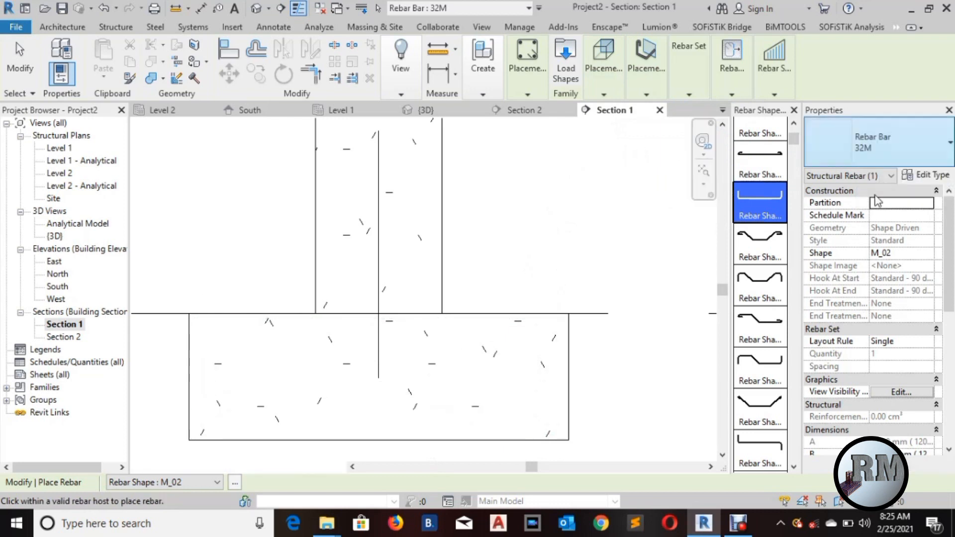
pyautogui.click(878, 150)
pyautogui.click(846, 243)
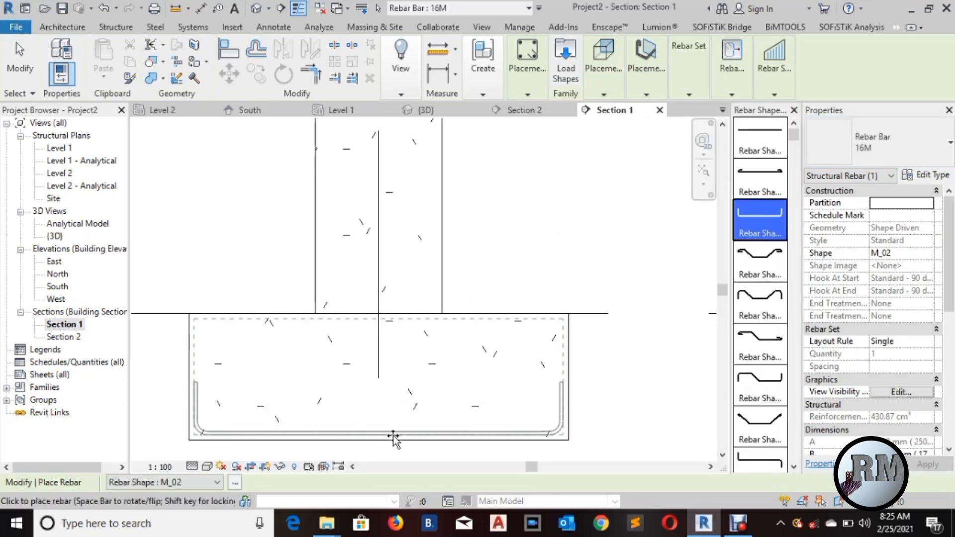
pyautogui.click(628, 341)
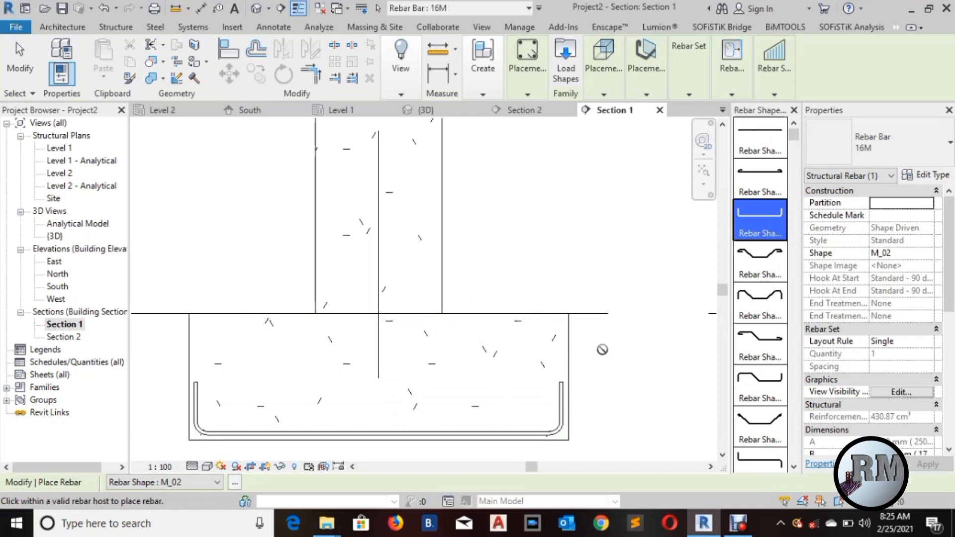
pyautogui.press('Escape')
pyautogui.press('Escape')
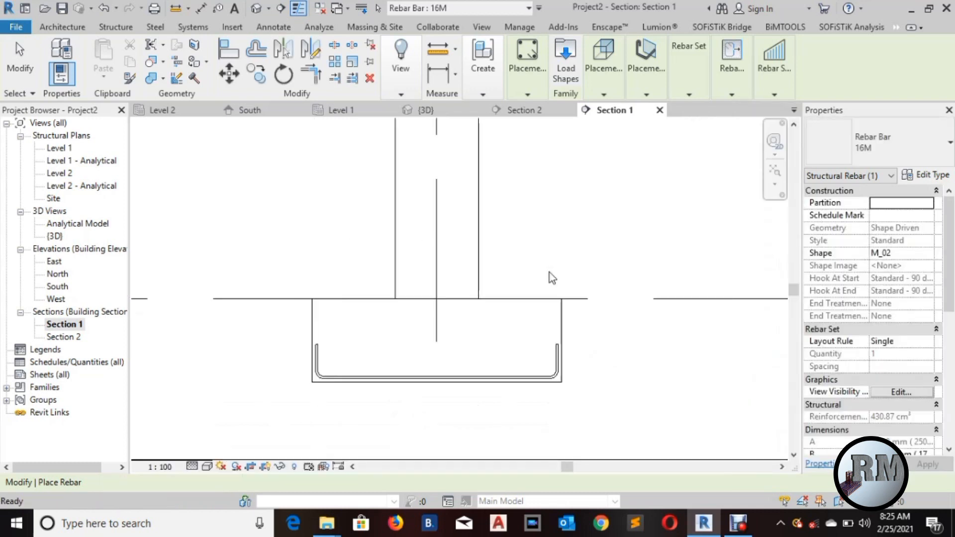
# In the 3D view, distribute the right-hand footing's 16M bar across the footing with the Maximum Spacing layout.
pyautogui.scroll(3, 518, 222)
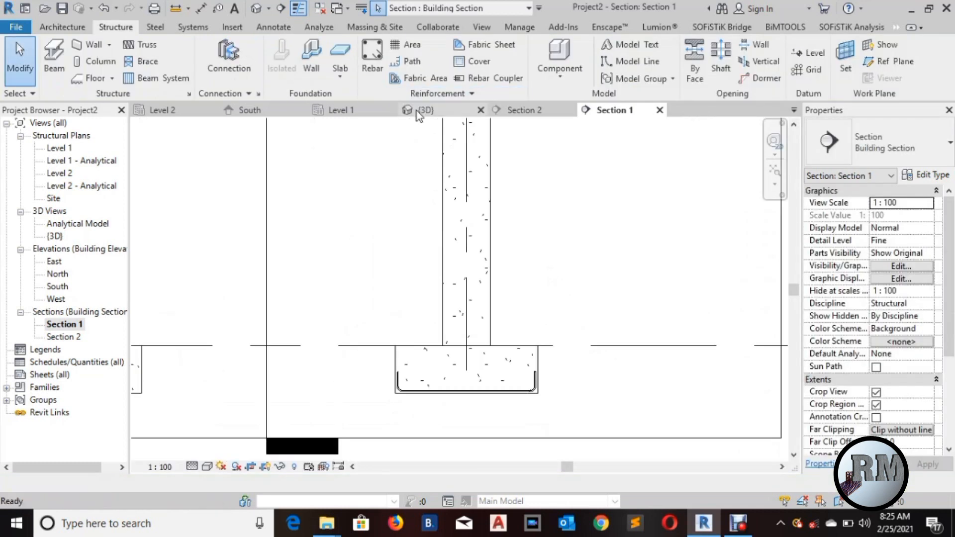
pyautogui.click(423, 110)
pyautogui.moveTo(644, 387); pyautogui.dragTo(607, 209, button='middle')
pyautogui.scroll(3, 523, 321)
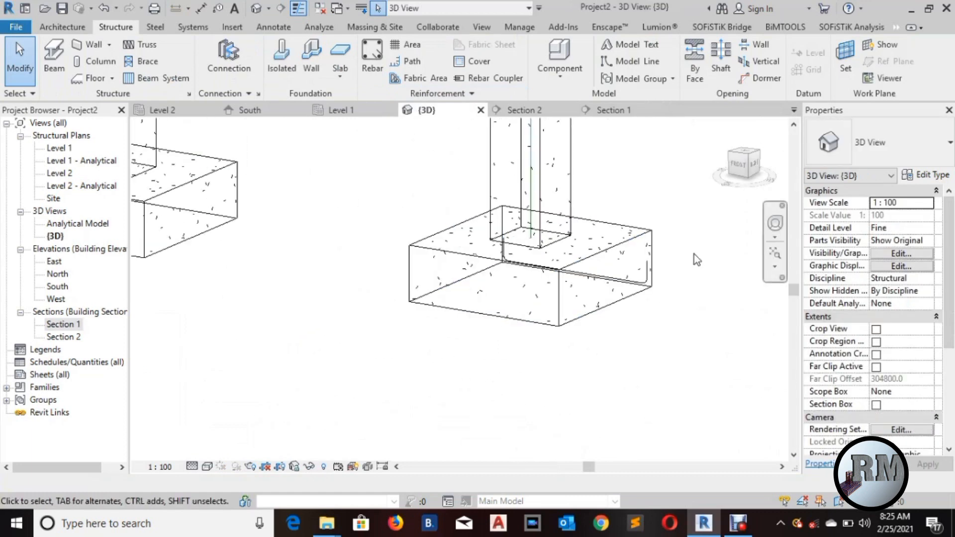
pyautogui.scroll(2, 694, 254)
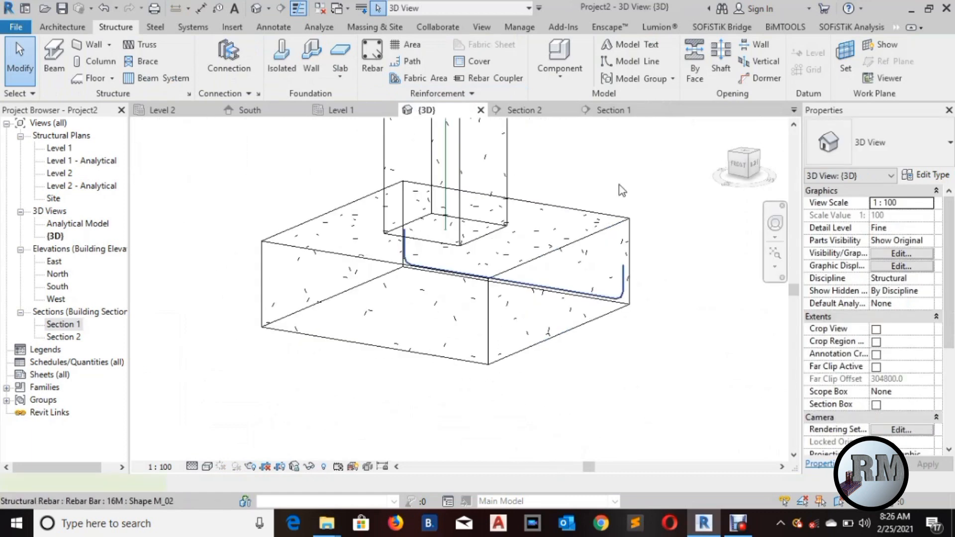
pyautogui.click(623, 279)
pyautogui.moveTo(653, 152); pyautogui.dragTo(620, 185, button='middle')
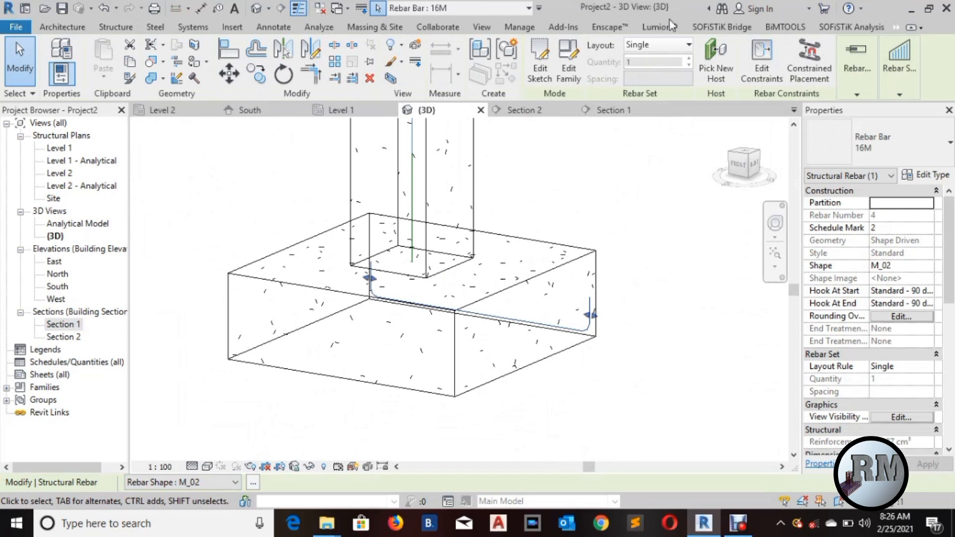
pyautogui.click(648, 46)
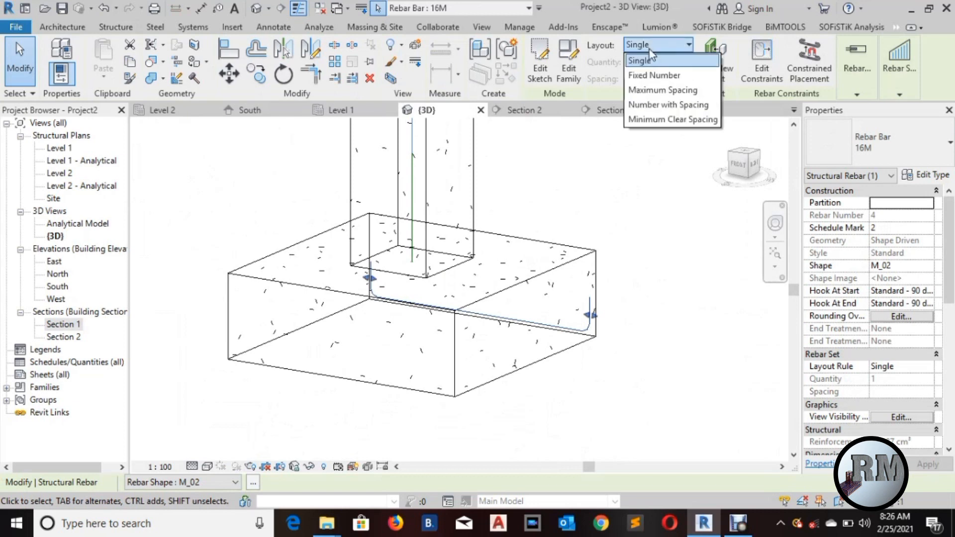
pyautogui.click(656, 91)
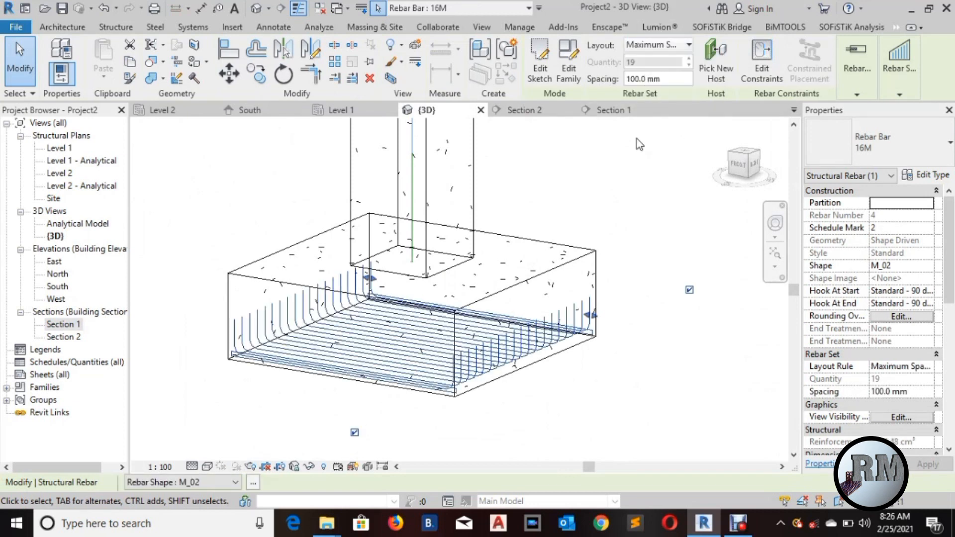
# In the Level 2 plan, extend Section 2's view depth past the far edge of the right-hand footing.
pyautogui.click(571, 189)
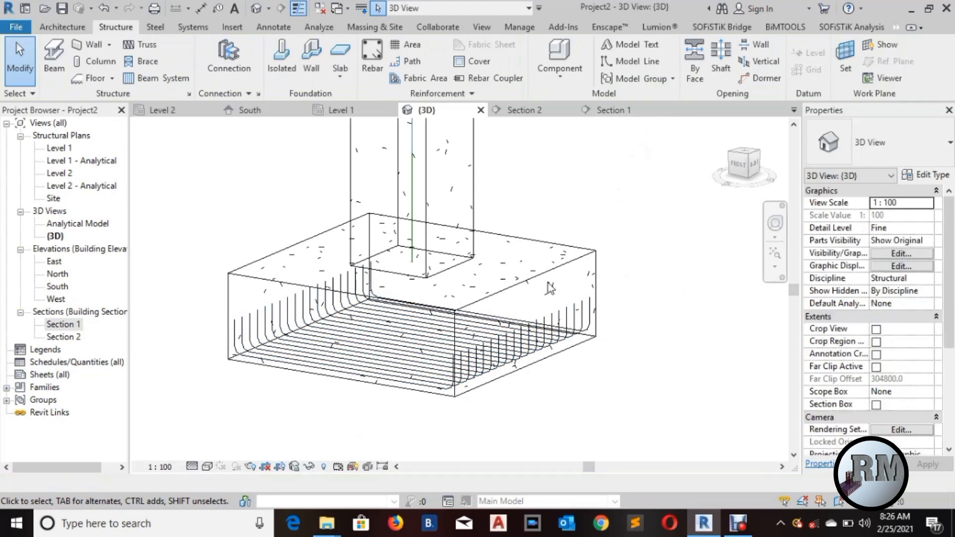
pyautogui.scroll(-4, 555, 170)
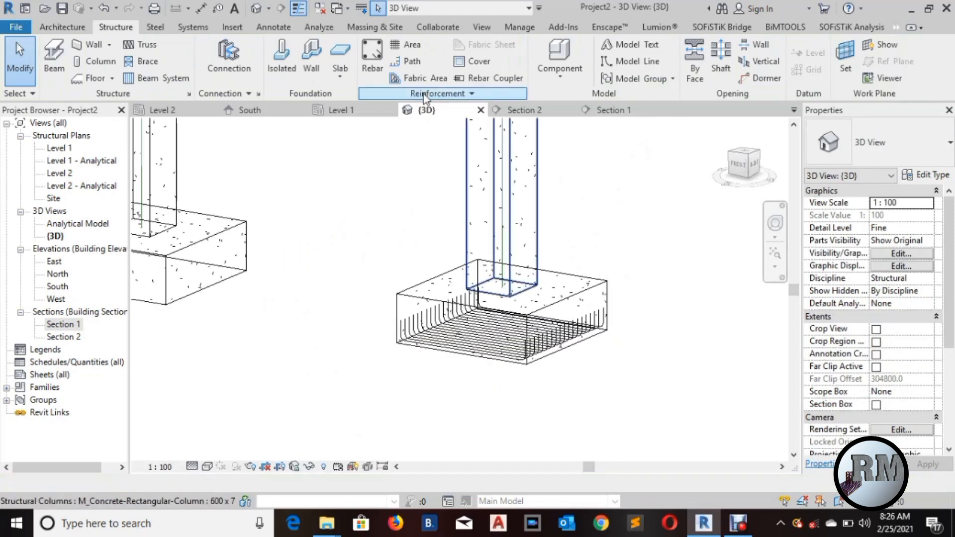
pyautogui.click(164, 110)
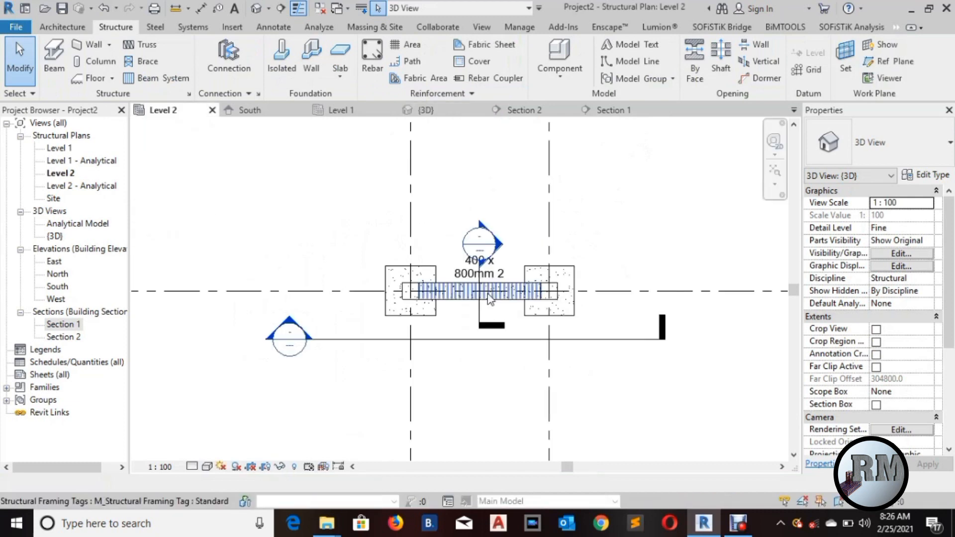
pyautogui.scroll(3, 462, 327)
pyautogui.moveTo(462, 327); pyautogui.dragTo(428, 325, button='middle')
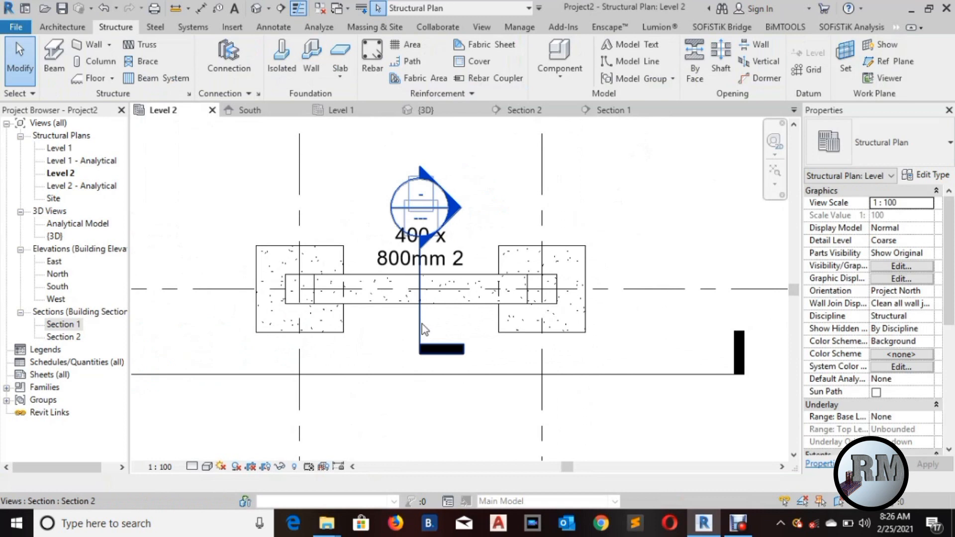
pyautogui.click(462, 316)
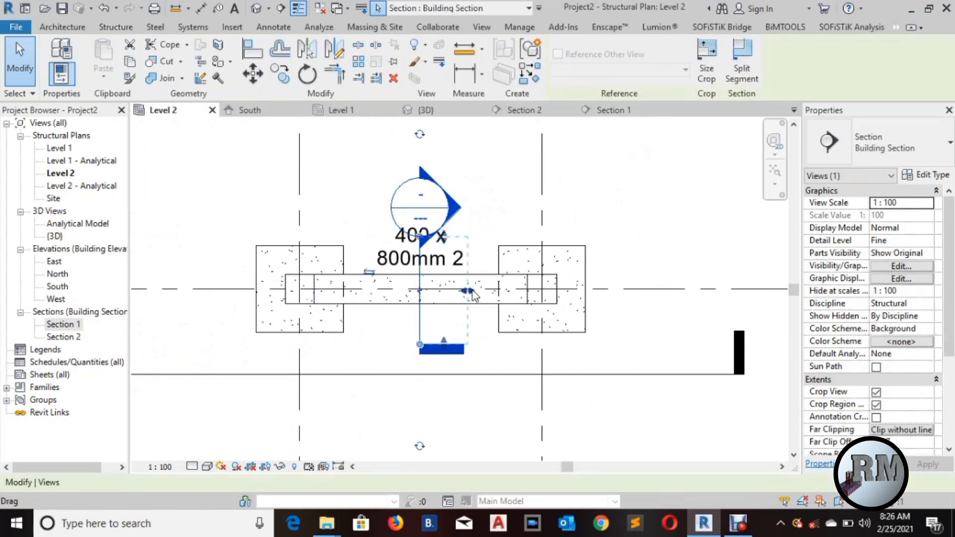
pyautogui.moveTo(604, 300); pyautogui.dragTo(615, 291)
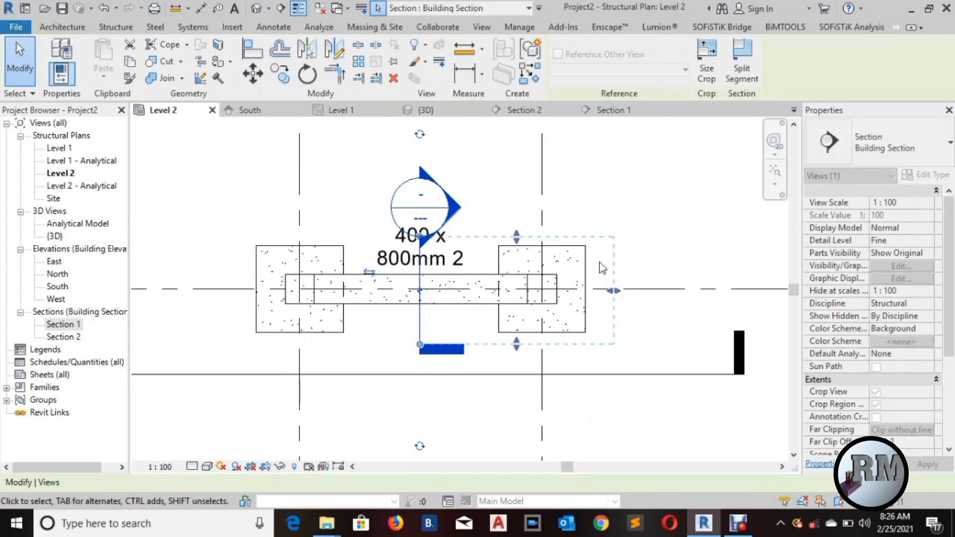
pyautogui.click(593, 184)
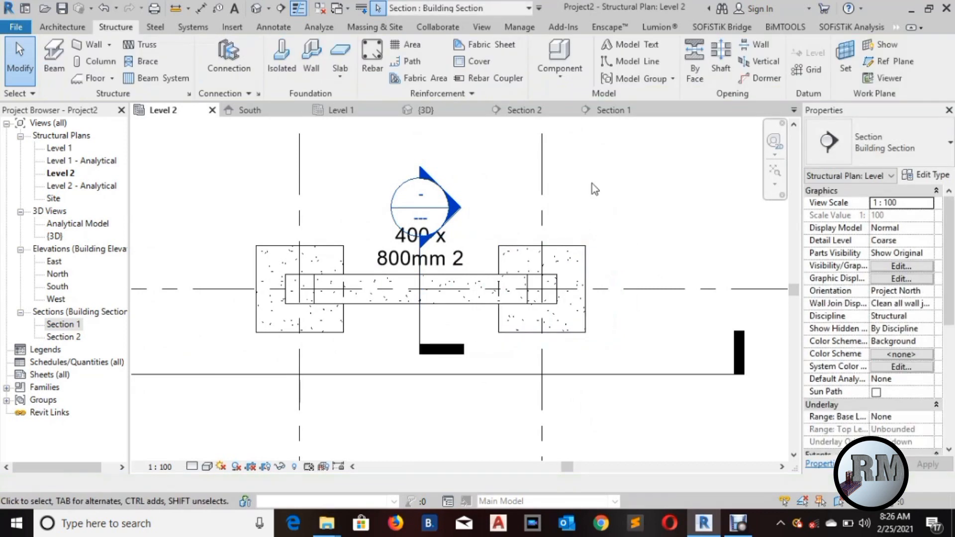
# In Section 2, place a 16M bar of shape M_02 along the bottom of the right-hand footing.
pyautogui.click(518, 114)
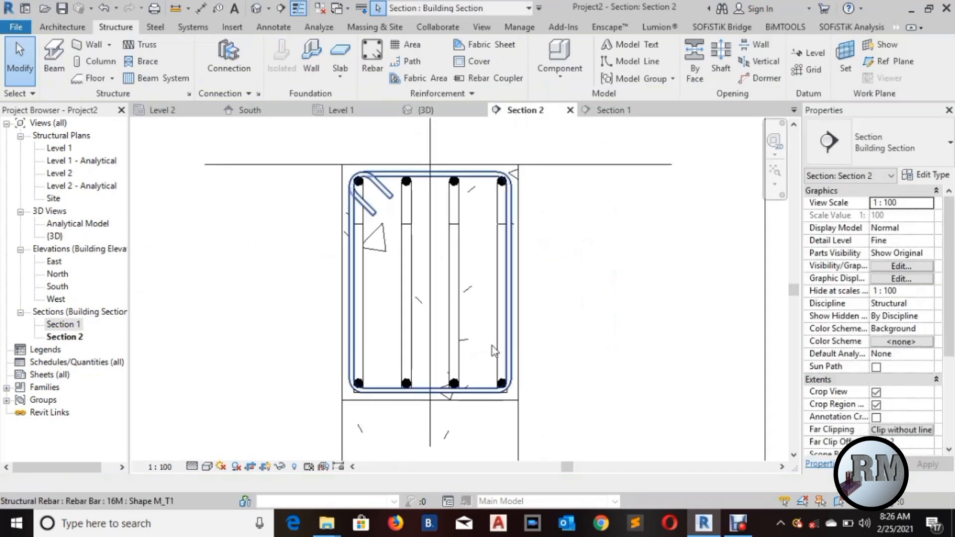
pyautogui.click(613, 110)
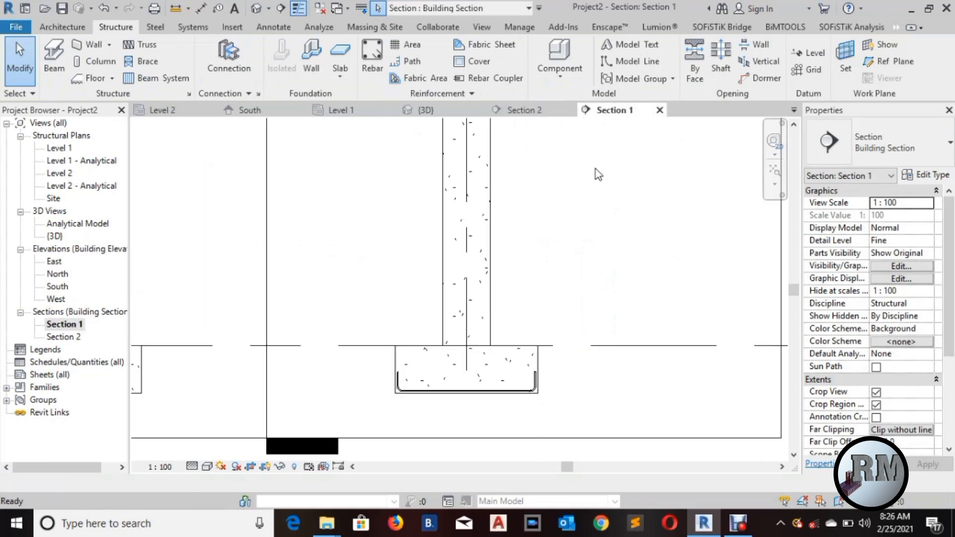
pyautogui.click(518, 115)
pyautogui.moveTo(533, 336); pyautogui.dragTo(525, 110, button='middle')
pyautogui.moveTo(529, 274); pyautogui.dragTo(533, 75, button='middle')
pyautogui.scroll(-2, 533, 224)
pyautogui.scroll(-3, 524, 246)
pyautogui.moveTo(525, 301); pyautogui.dragTo(514, 281, button='middle')
pyautogui.scroll(4, 511, 224)
pyautogui.scroll(8, 498, 250)
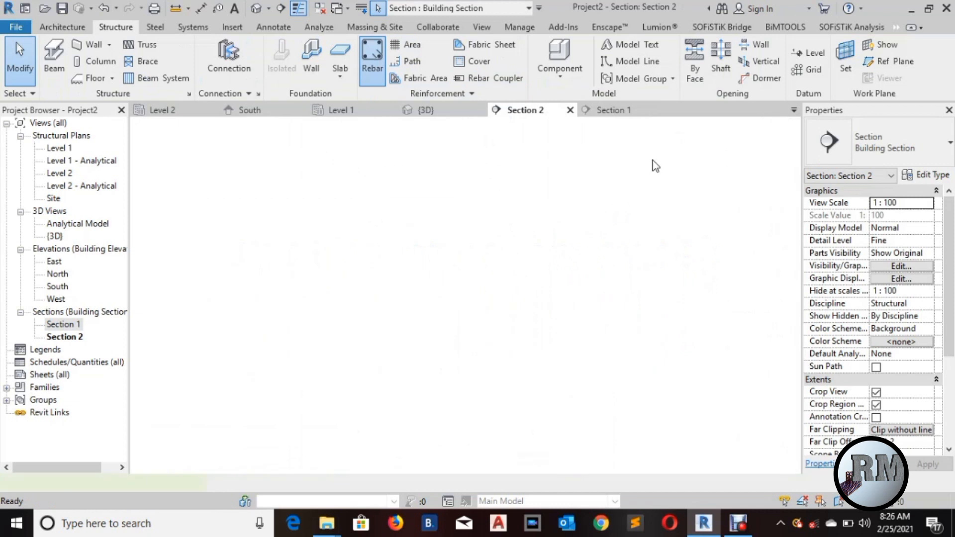
pyautogui.moveTo(593, 268); pyautogui.dragTo(572, 281, button='middle')
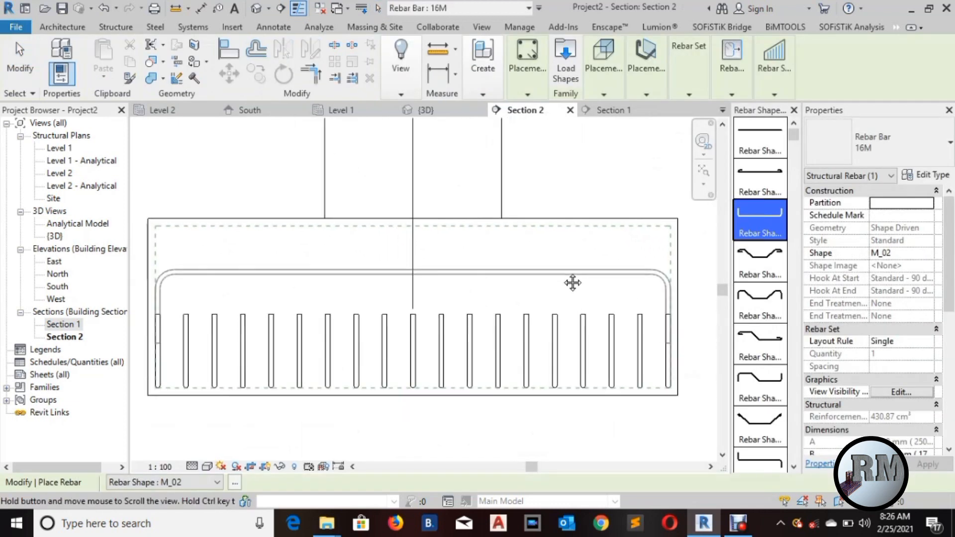
pyautogui.click(539, 387)
pyautogui.press('Escape')
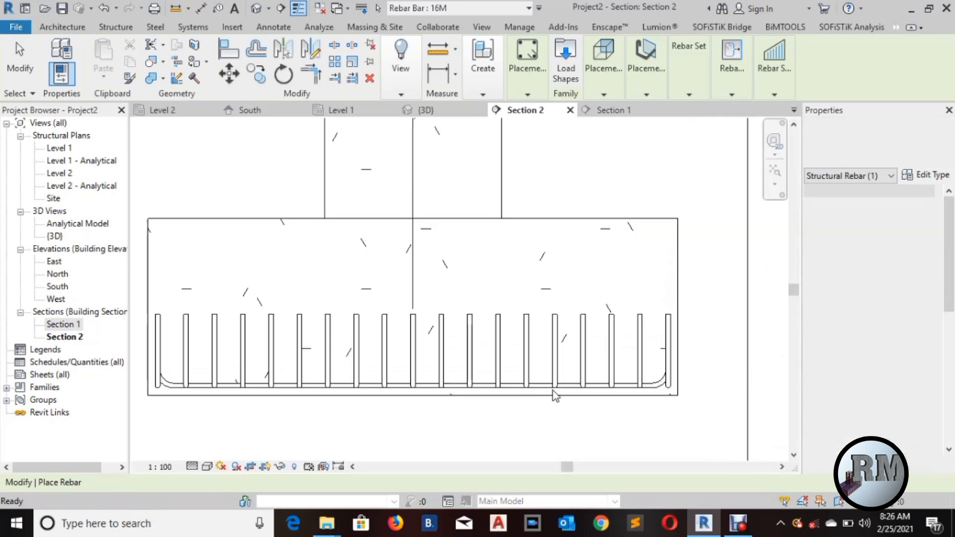
# Raise the new 16M bar above the existing bottom bars and pull both its upturned ends inward, clear of the outermost bars.
pyautogui.scroll(4, 551, 389)
pyautogui.moveTo(503, 384); pyautogui.dragTo(411, 375, button='middle')
pyautogui.scroll(-3, 447, 324)
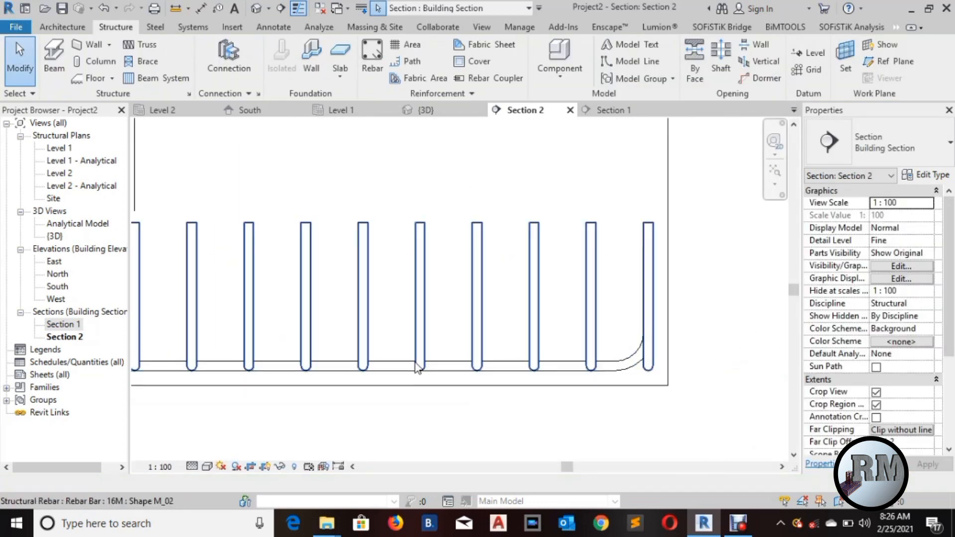
pyautogui.click(447, 368)
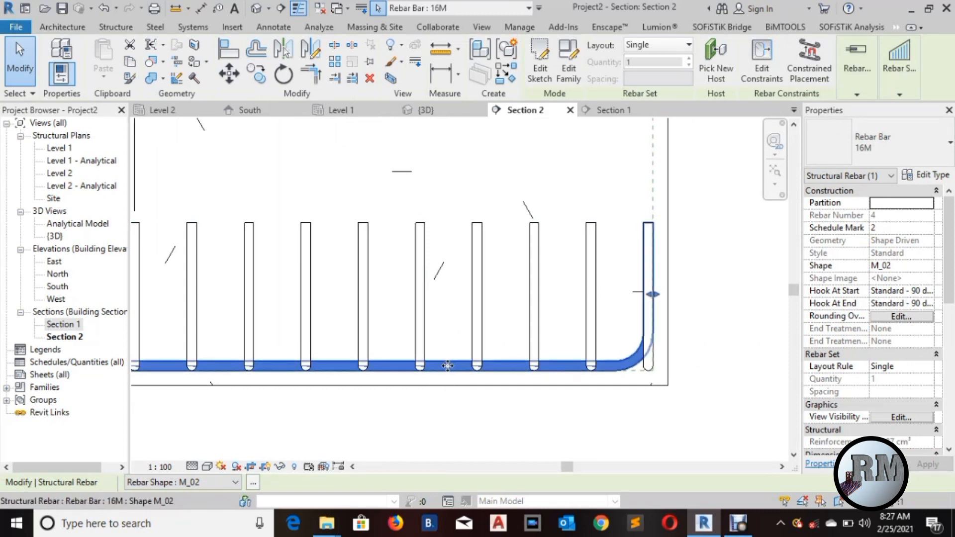
pyautogui.moveTo(449, 351); pyautogui.dragTo(451, 354)
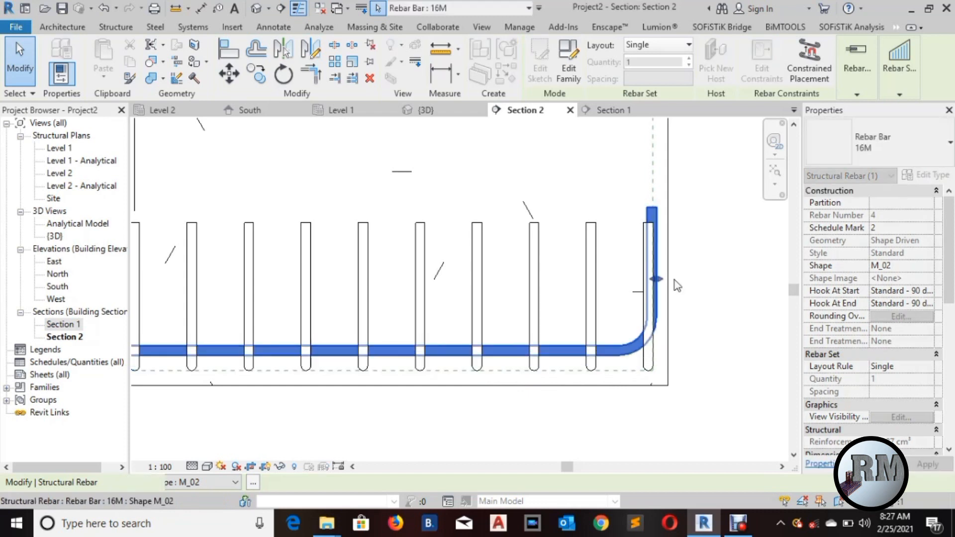
pyautogui.scroll(1, 679, 300)
pyautogui.moveTo(657, 273); pyautogui.dragTo(632, 275)
pyautogui.scroll(-2, 677, 326)
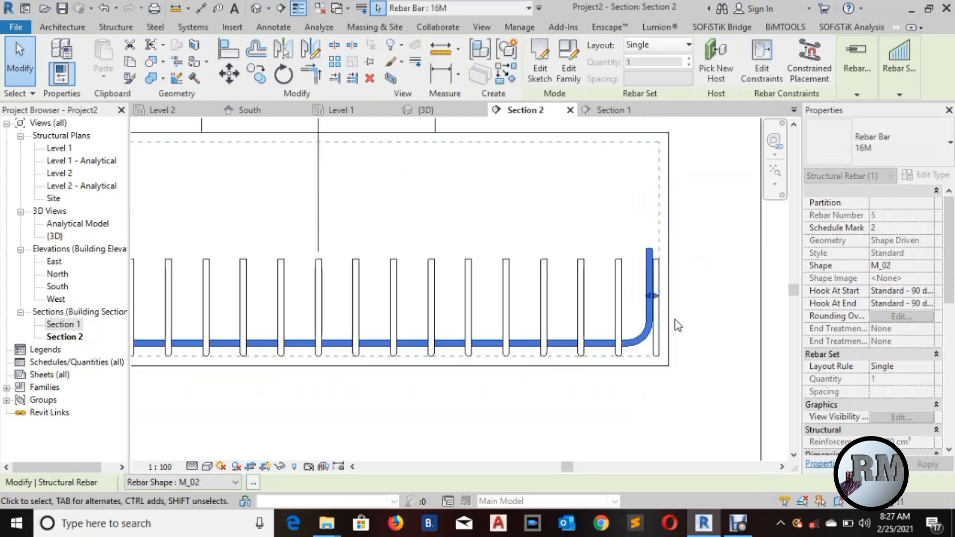
pyautogui.moveTo(230, 287); pyautogui.dragTo(556, 309, button='middle')
pyautogui.scroll(2, 303, 319)
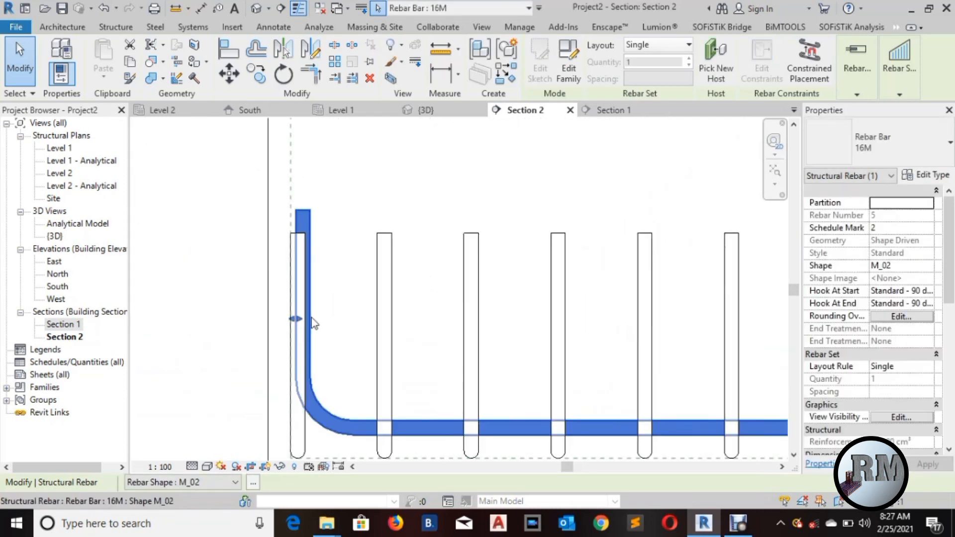
pyautogui.moveTo(294, 320); pyautogui.dragTo(306, 321)
pyautogui.click(205, 286)
pyautogui.scroll(-5, 204, 285)
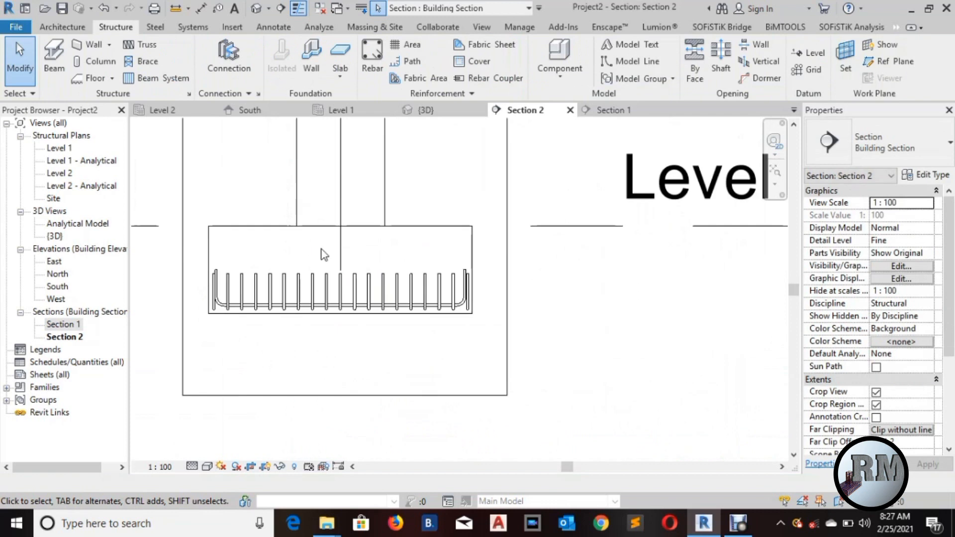
# In the 3D view, distribute the new crosswise 16M bar over the right-hand footing with the Maximum Spacing layout.
pyautogui.click(438, 107)
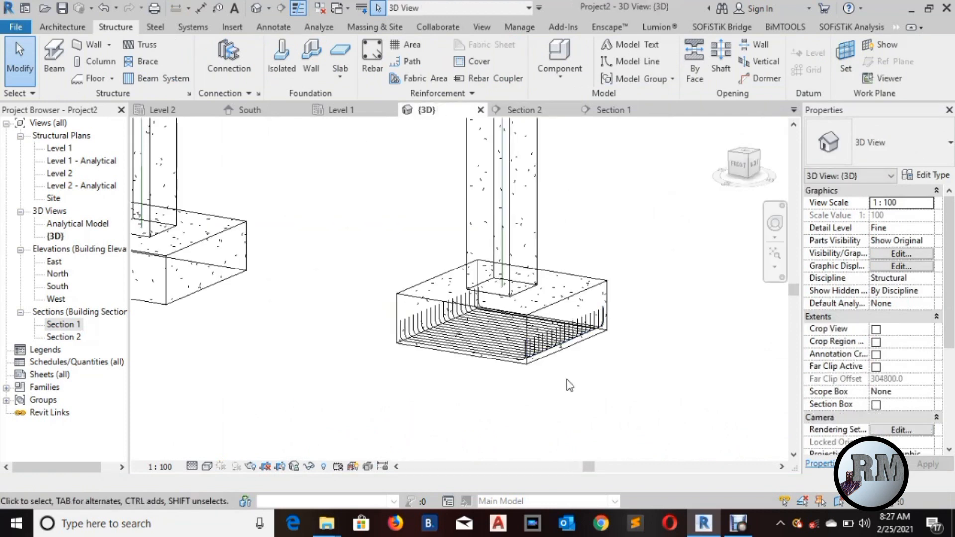
pyautogui.scroll(3, 555, 353)
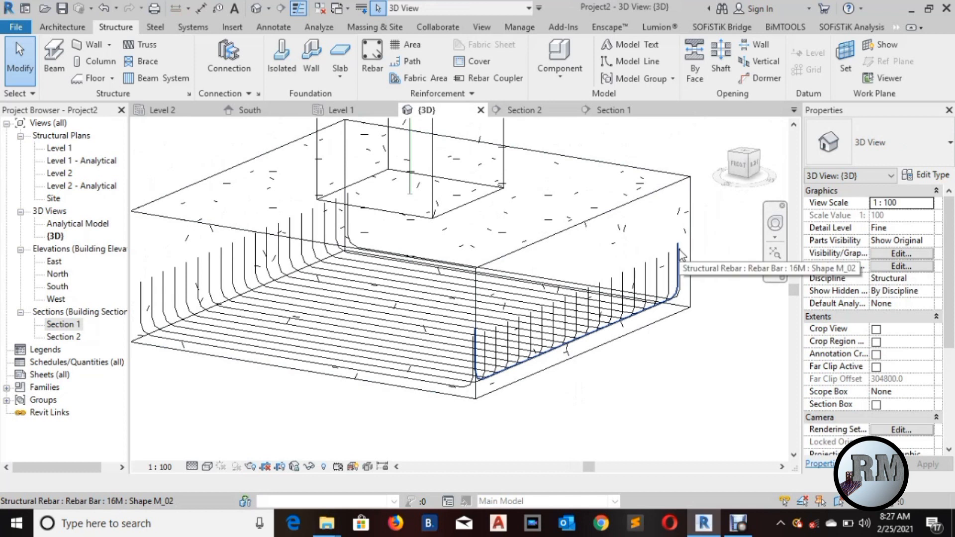
pyautogui.click(701, 244)
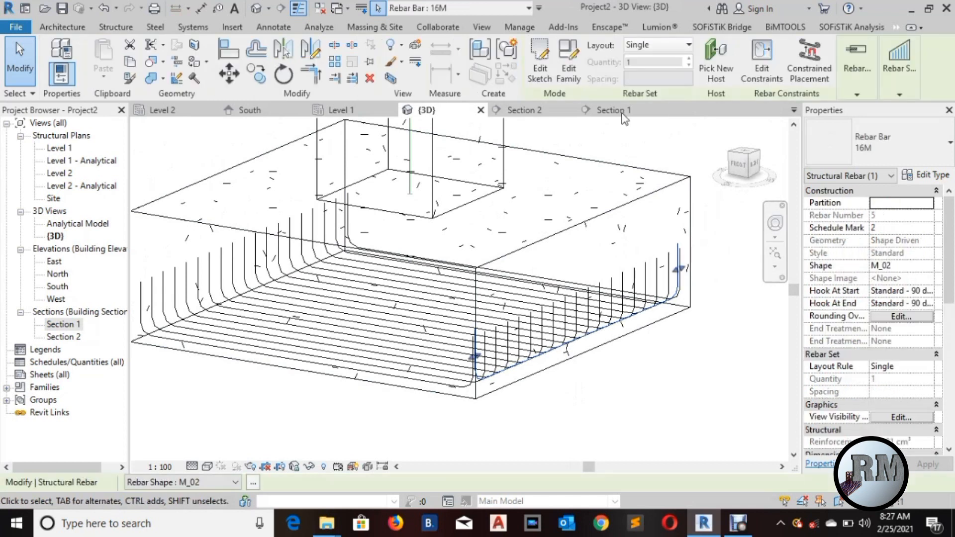
pyautogui.click(646, 48)
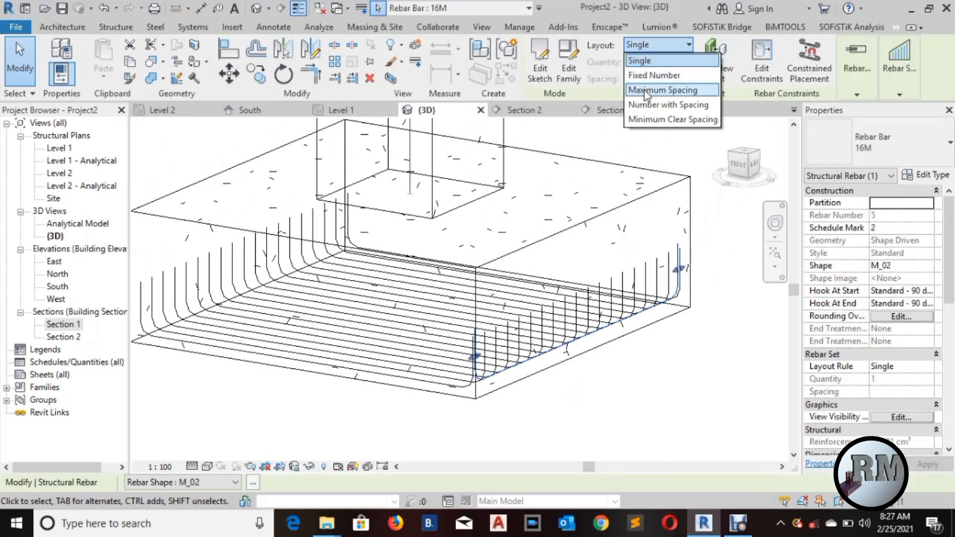
pyautogui.click(663, 90)
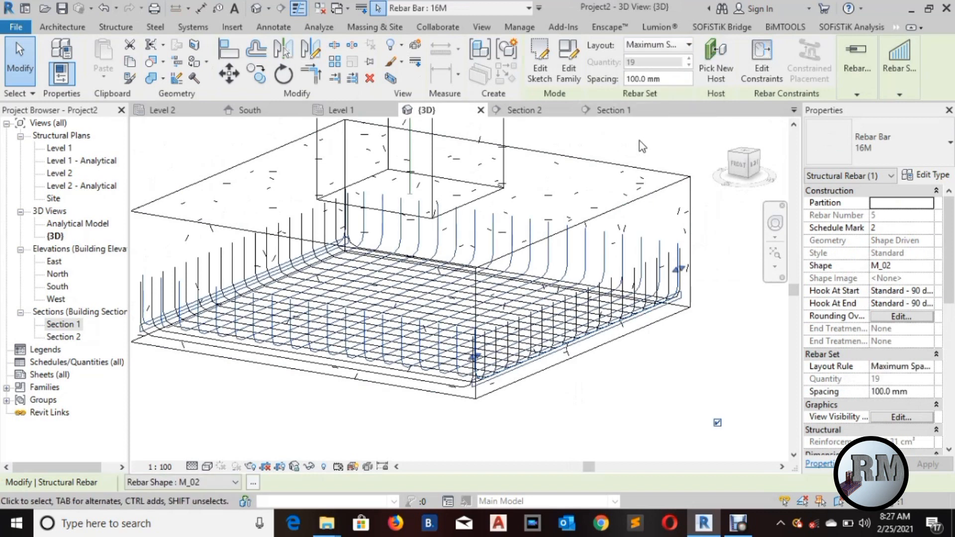
pyautogui.click(645, 142)
pyautogui.scroll(-6, 647, 148)
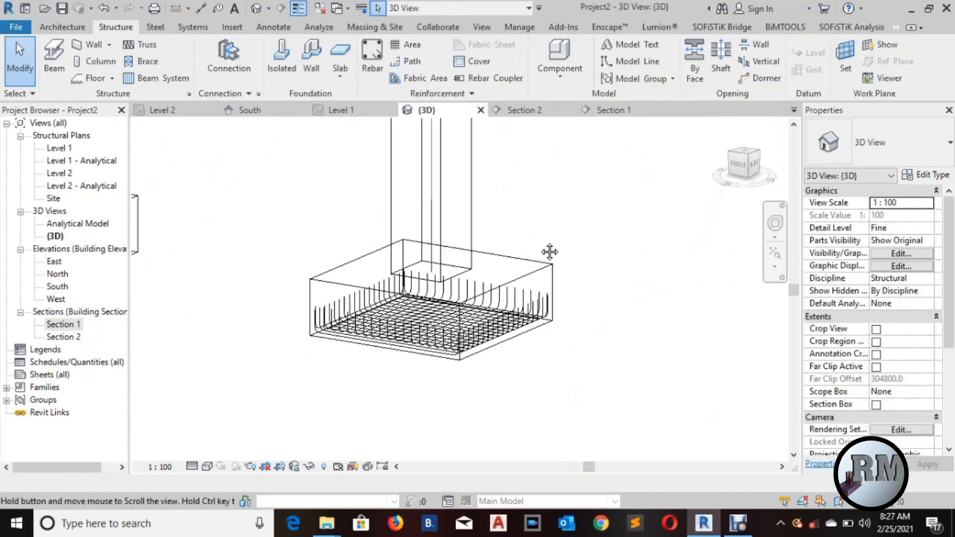
# Filter the right-hand footing selection to Structural Rebar and set its view visibility to View as solid in the {3D} view.
pyautogui.moveTo(588, 179); pyautogui.dragTo(308, 401)
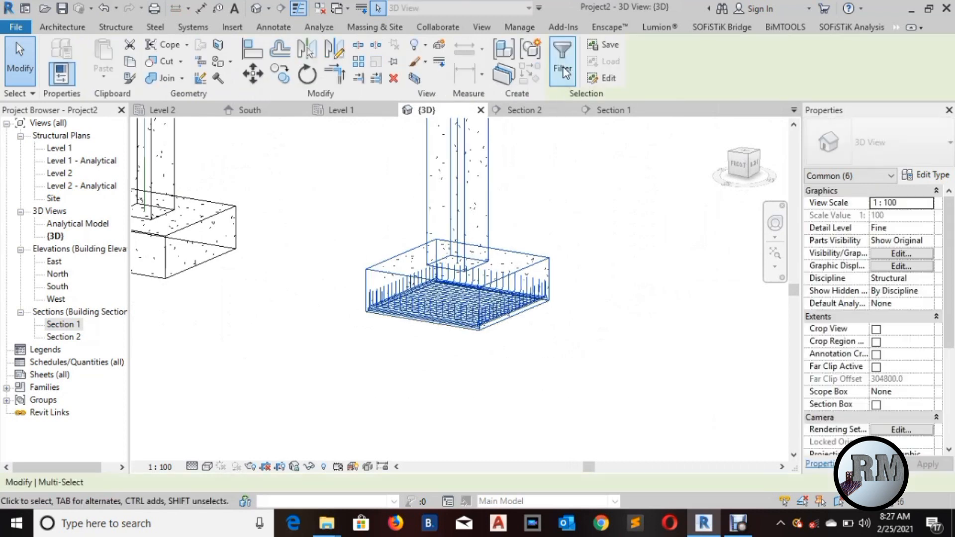
pyautogui.click(563, 59)
pyautogui.click(852, 235)
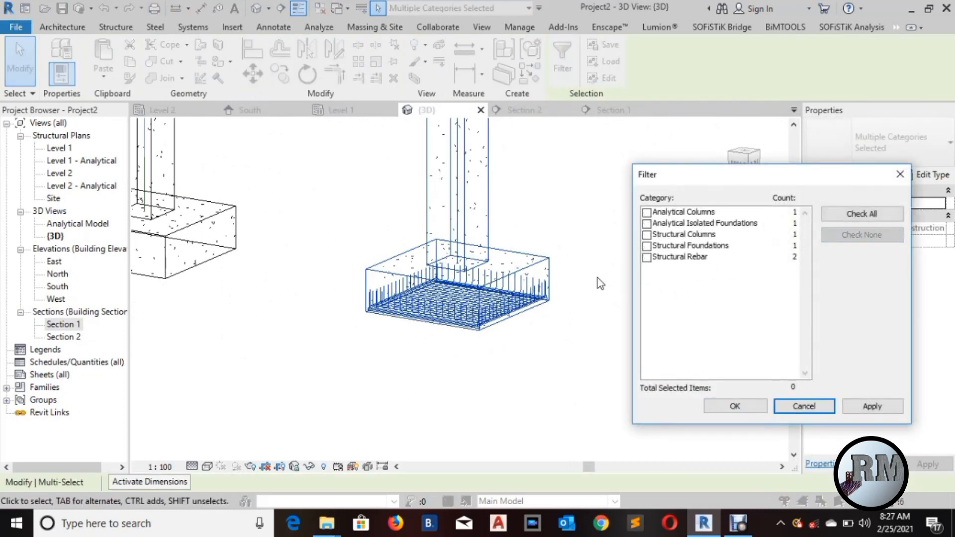
pyautogui.click(648, 257)
pyautogui.click(852, 408)
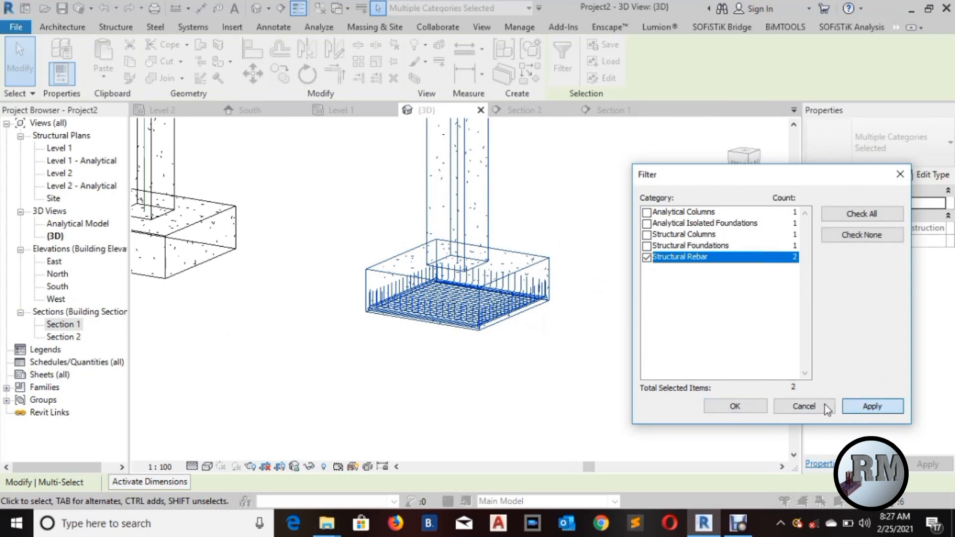
pyautogui.click(735, 407)
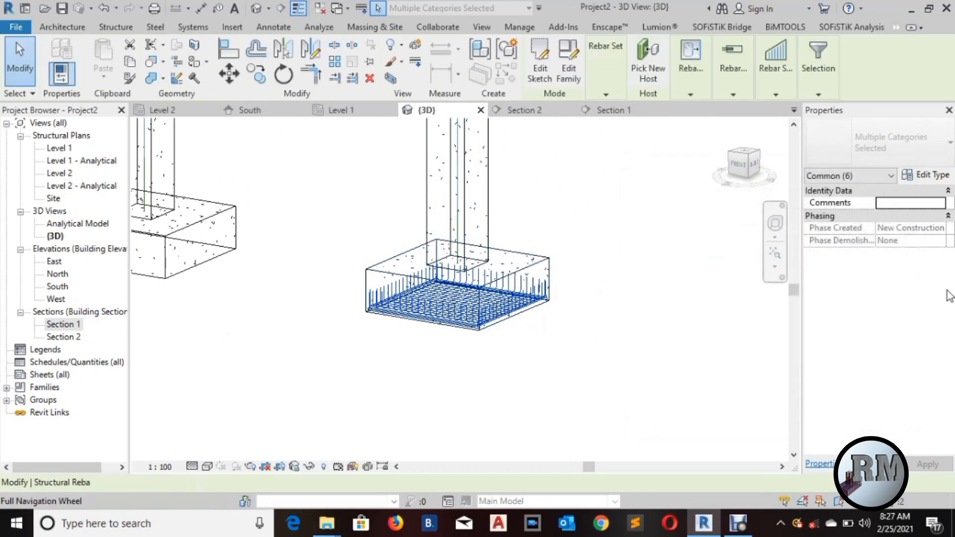
pyautogui.click(891, 419)
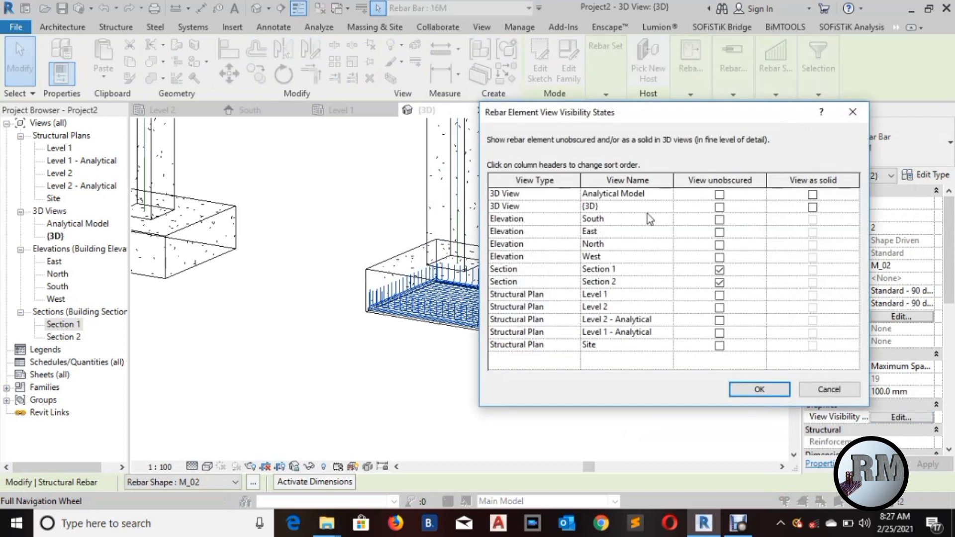
pyautogui.click(813, 207)
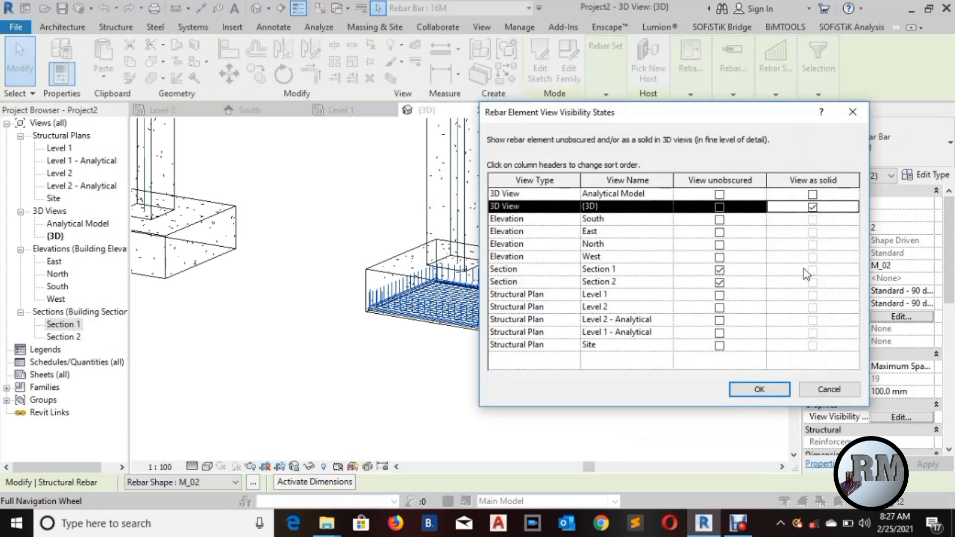
pyautogui.click(769, 389)
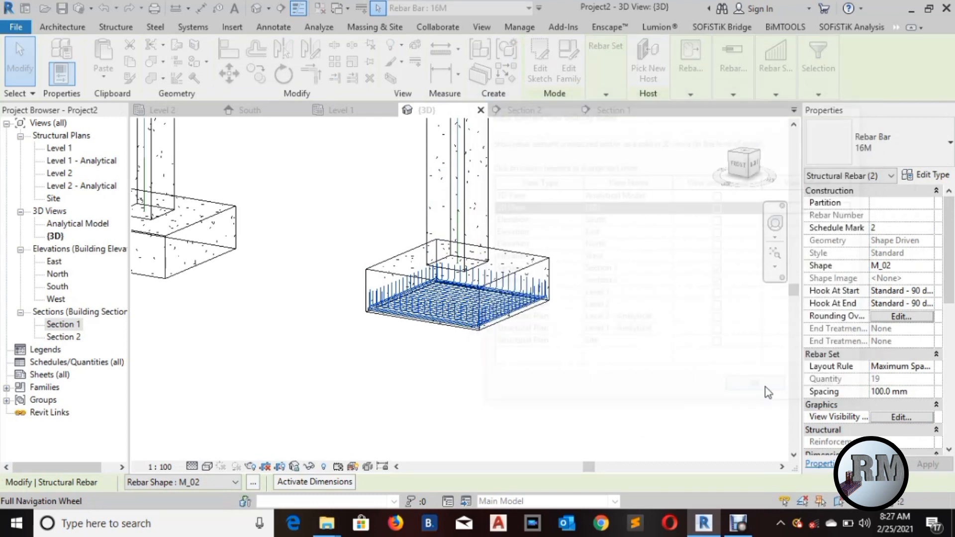
pyautogui.click(556, 213)
# Examine the right-hand footing's solid reinforcement mesh in the 3D view.
pyautogui.scroll(3, 547, 209)
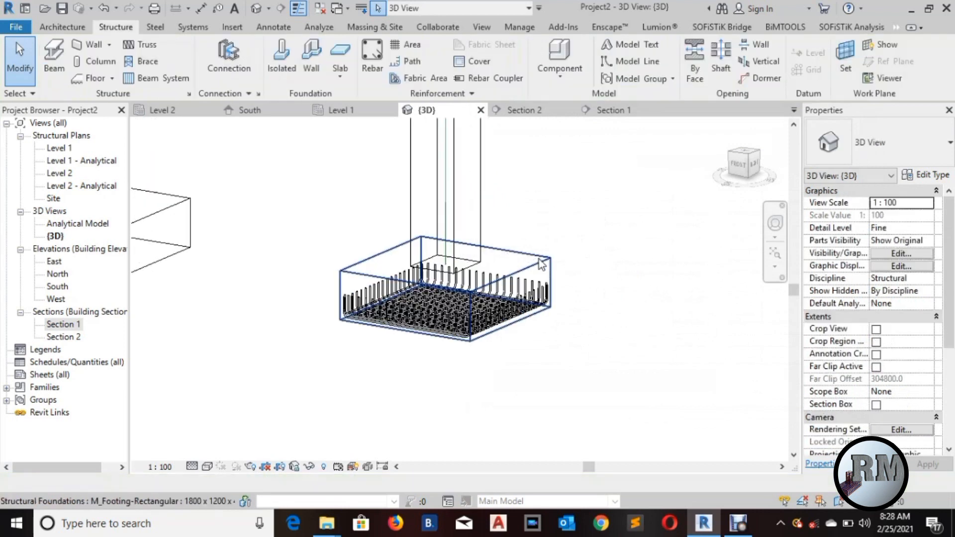
pyautogui.scroll(2, 490, 187)
pyautogui.moveTo(530, 214); pyautogui.dragTo(592, 133, button='middle')
pyautogui.scroll(2, 544, 316)
pyautogui.scroll(-4, 545, 316)
pyautogui.moveTo(599, 191); pyautogui.dragTo(589, 305, button='middle')
pyautogui.scroll(-2, 605, 224)
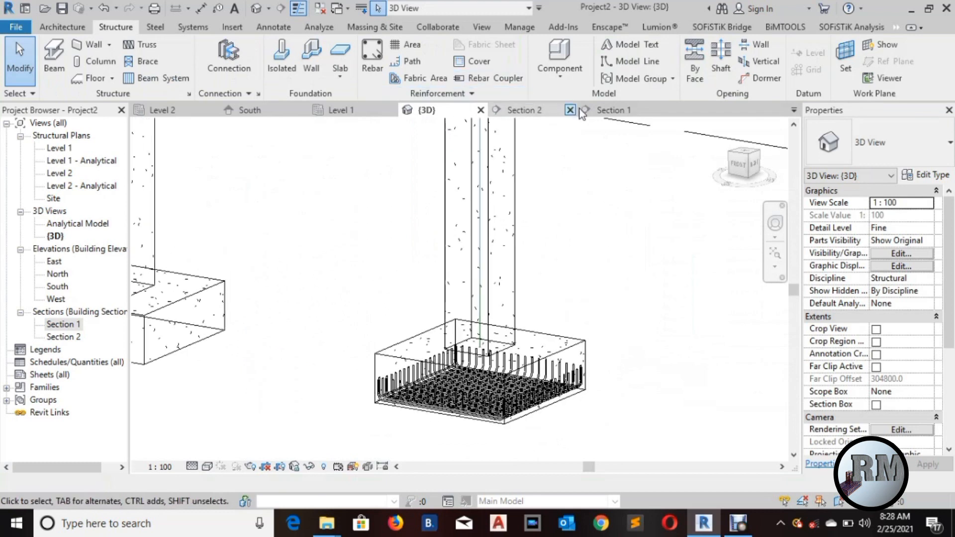
# Examine the right-hand footing's reinforcement and the column base in Section 2 and Section 1.
pyautogui.click(525, 112)
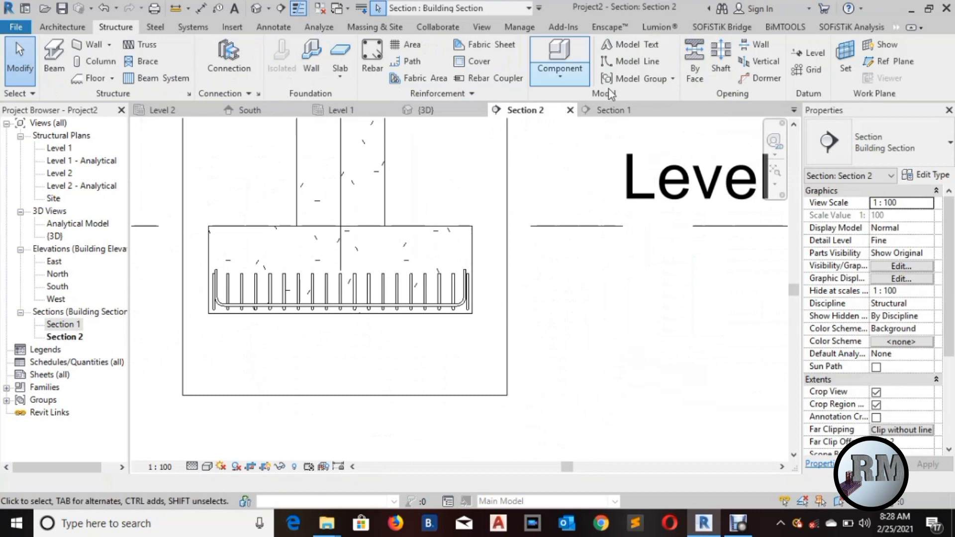
pyautogui.click(606, 111)
pyautogui.moveTo(512, 251); pyautogui.dragTo(533, 360, button='middle')
pyautogui.scroll(-1, 529, 336)
pyautogui.moveTo(538, 318); pyautogui.dragTo(529, 271, button='middle')
pyautogui.scroll(1, 498, 369)
pyautogui.scroll(3, 533, 339)
pyautogui.moveTo(535, 323); pyautogui.dragTo(495, 224, button='middle')
pyautogui.scroll(4, 513, 262)
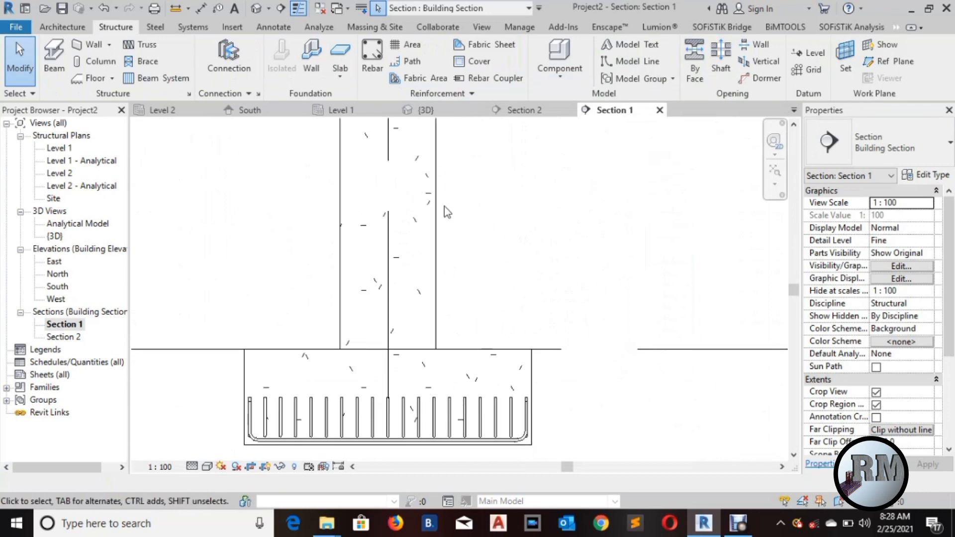
# Set the rebar cover of the right-hand column in Section 1 to Rebar Cover 1 <25 mm>.
pyautogui.click(468, 61)
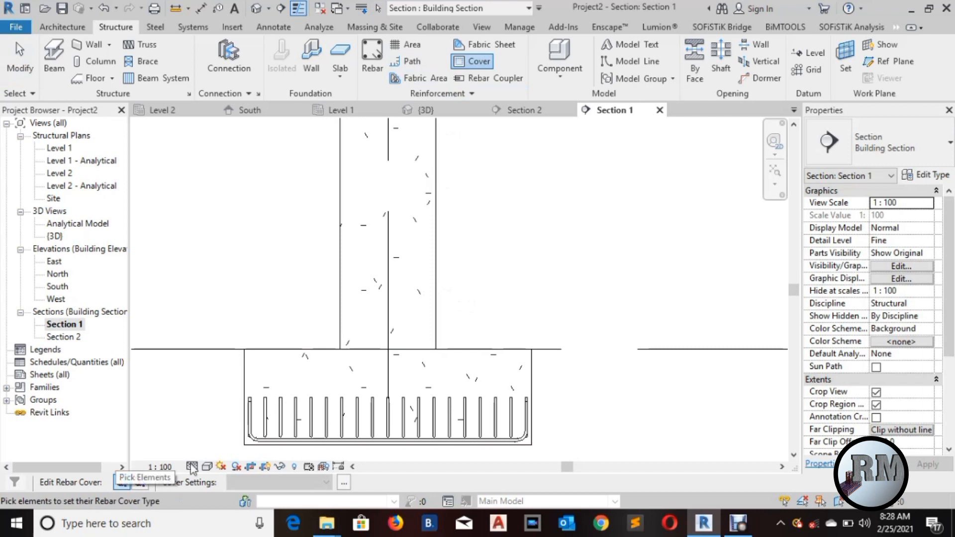
pyautogui.click(435, 237)
pyautogui.click(327, 485)
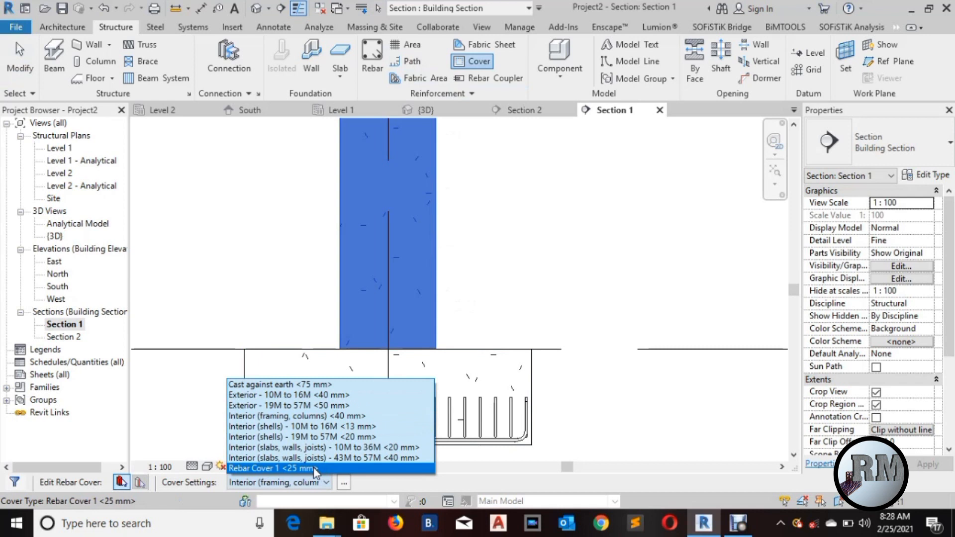
pyautogui.click(315, 469)
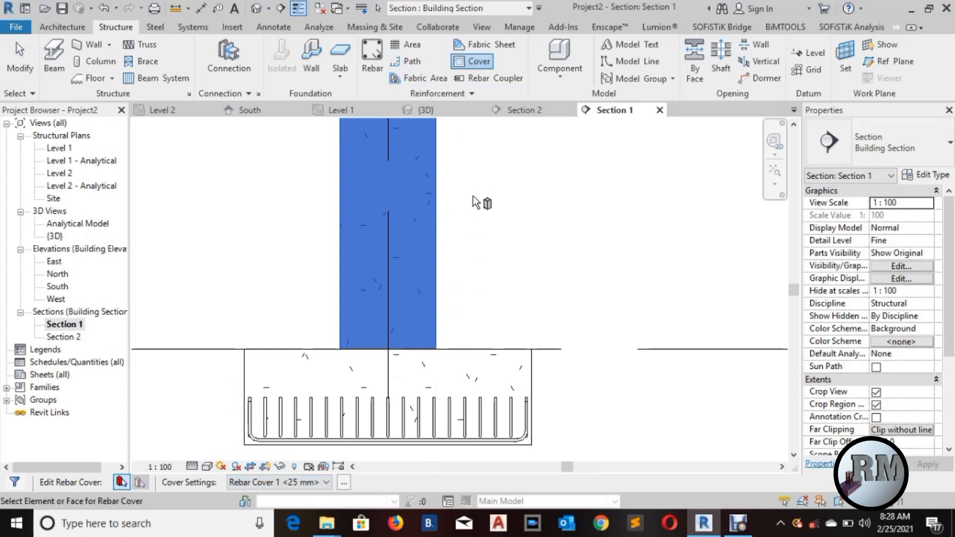
pyautogui.press('Escape')
# Place a 16M tie of shape M_T1 at the base of the right-hand column, oriented Parallel to Cover.
pyautogui.moveTo(490, 204); pyautogui.dragTo(492, 299, button='middle')
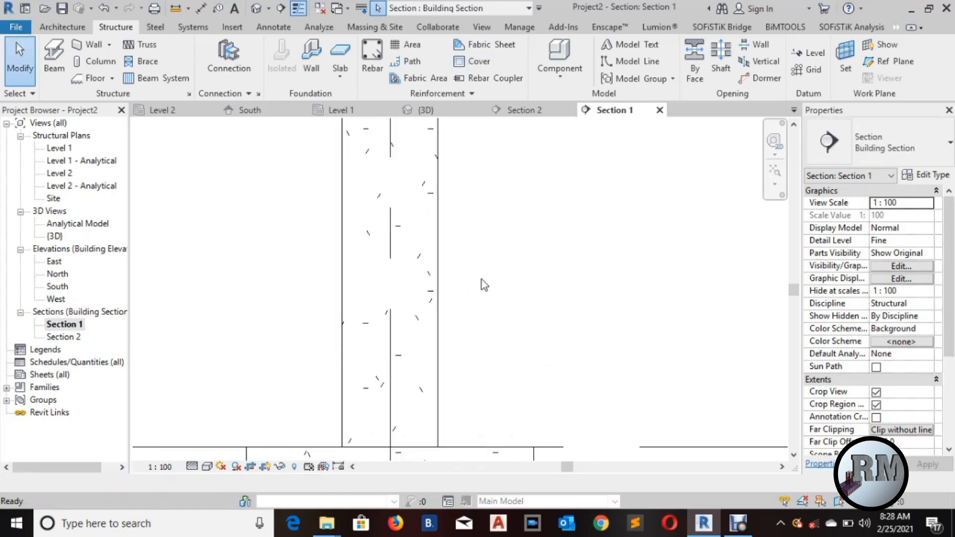
pyautogui.click(373, 64)
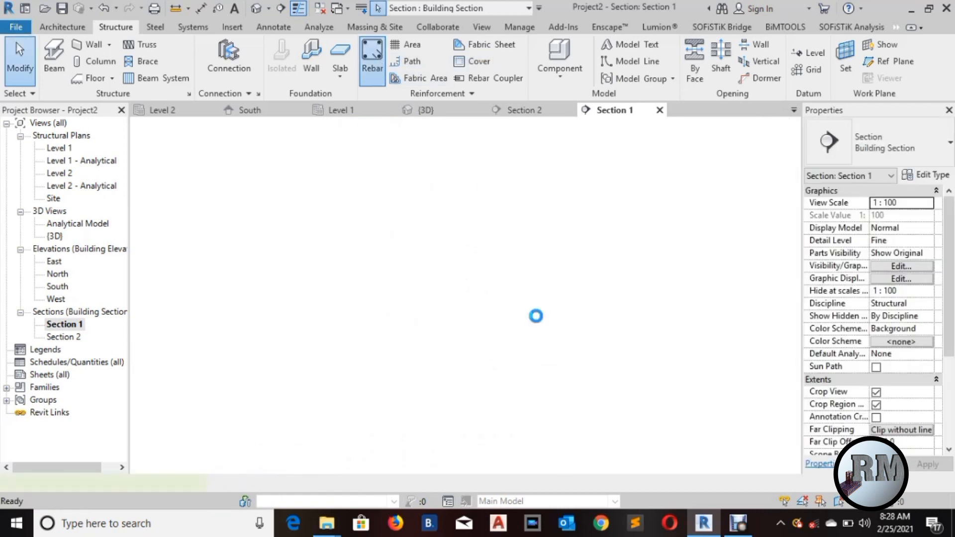
pyautogui.scroll(-8, 781, 277)
pyautogui.scroll(-8, 771, 298)
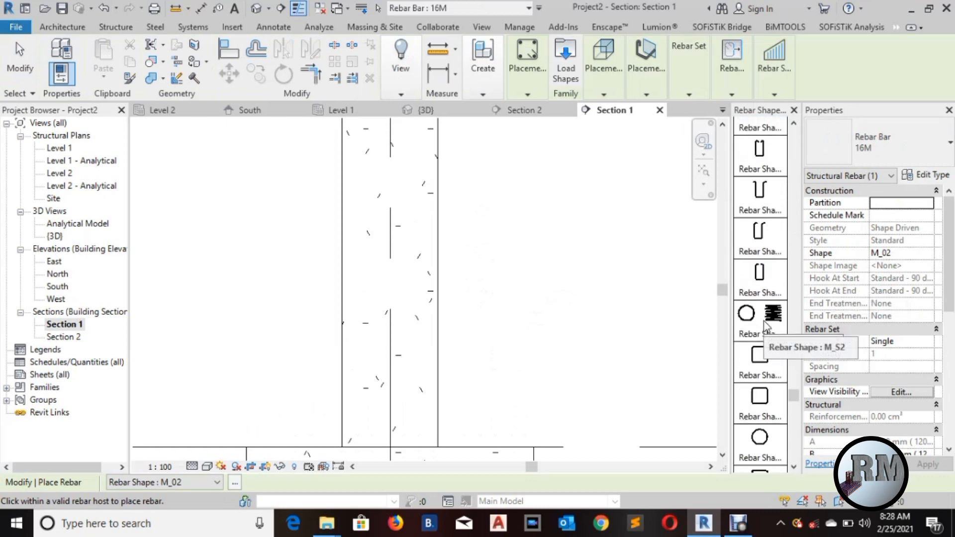
pyautogui.click(760, 359)
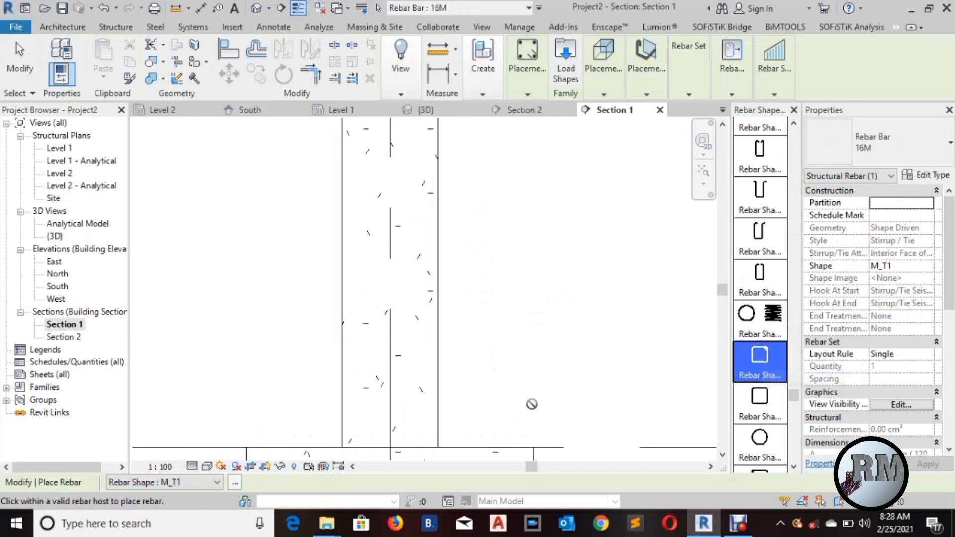
pyautogui.click(607, 94)
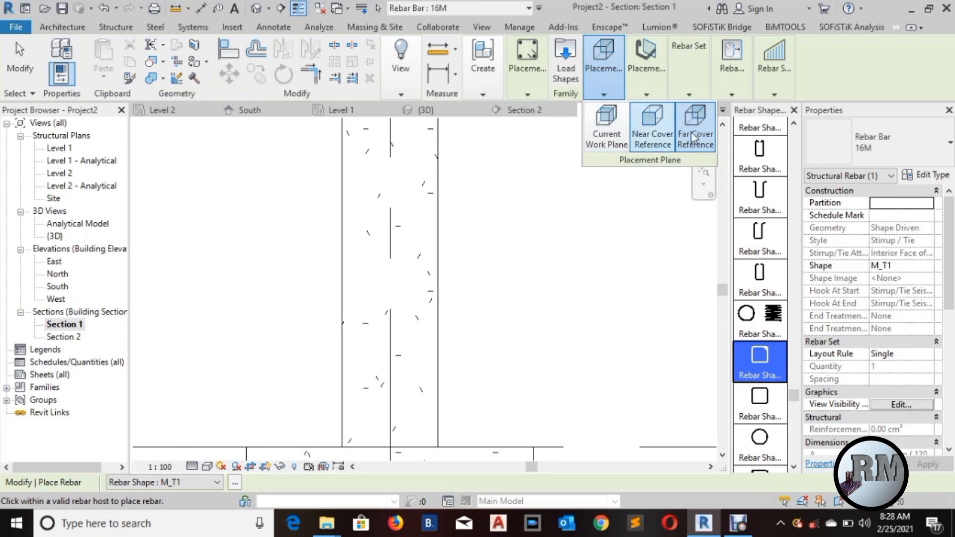
pyautogui.click(647, 95)
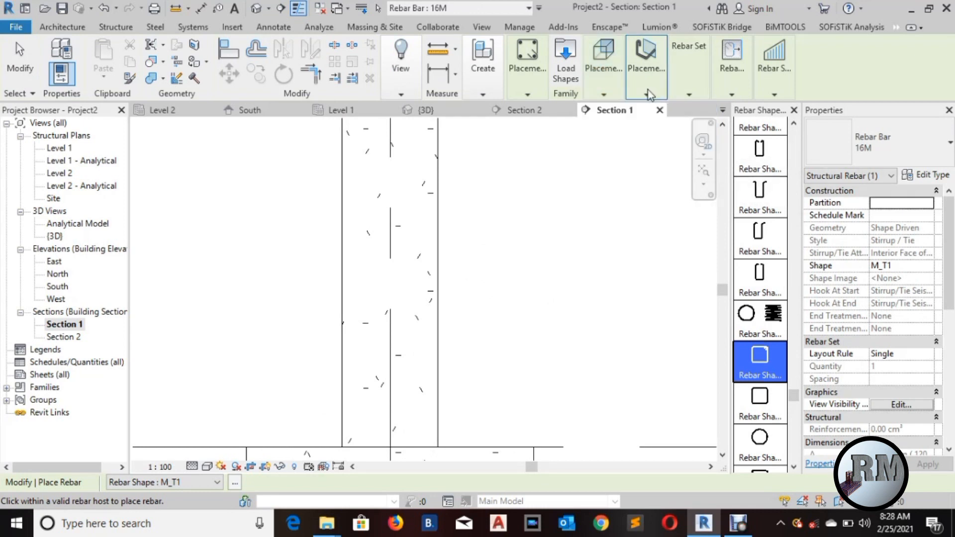
pyautogui.click(648, 93)
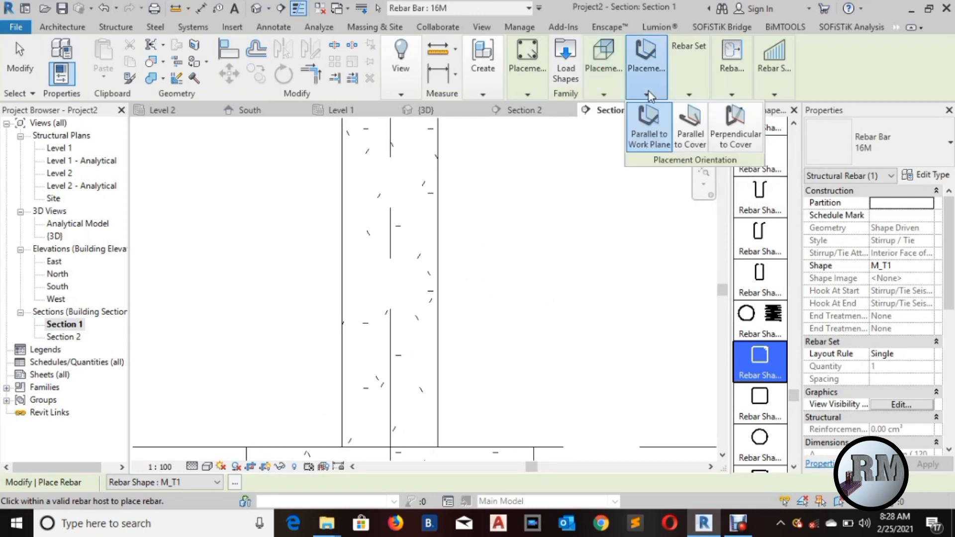
pyautogui.click(690, 136)
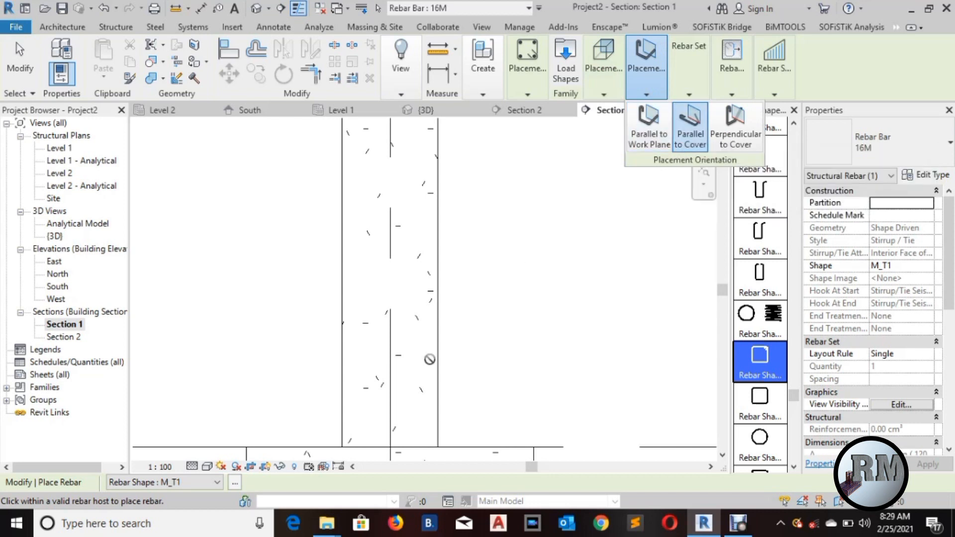
pyautogui.moveTo(415, 432); pyautogui.dragTo(415, 381, button='middle')
pyautogui.scroll(2, 415, 381)
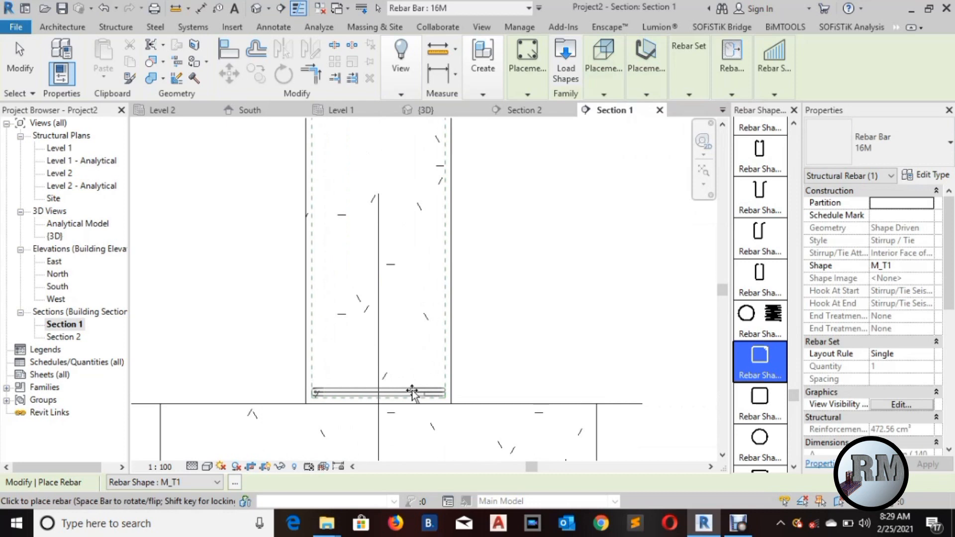
pyautogui.click(422, 386)
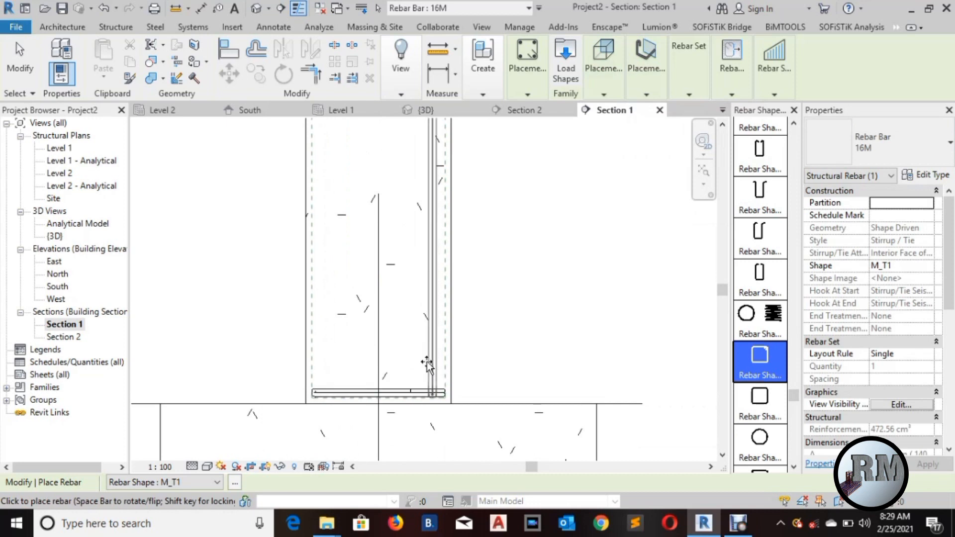
pyautogui.scroll(-2, 426, 363)
pyautogui.press('Escape')
pyautogui.press('Escape')
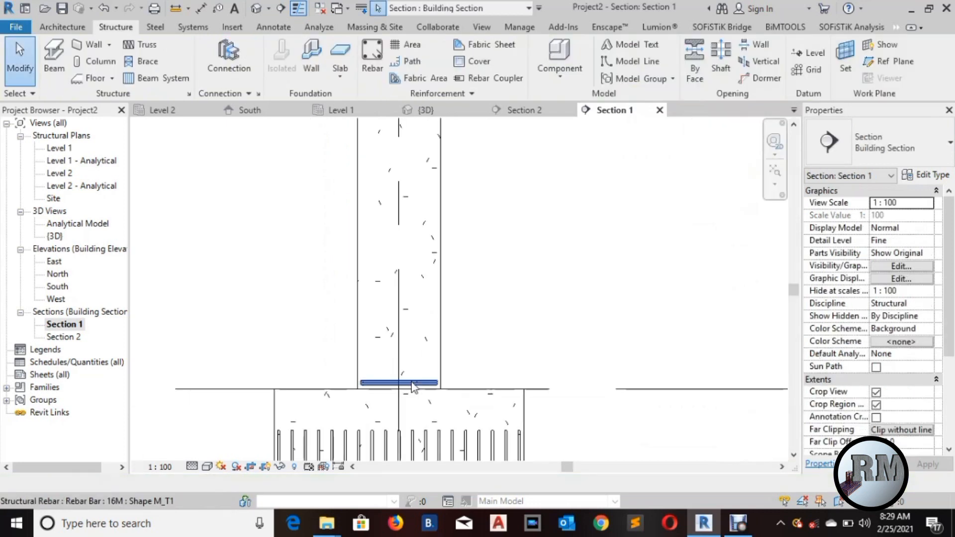
# Distribute the column-base tie up the full height of the right-hand column with the Maximum Spacing layout.
pyautogui.click(521, 267)
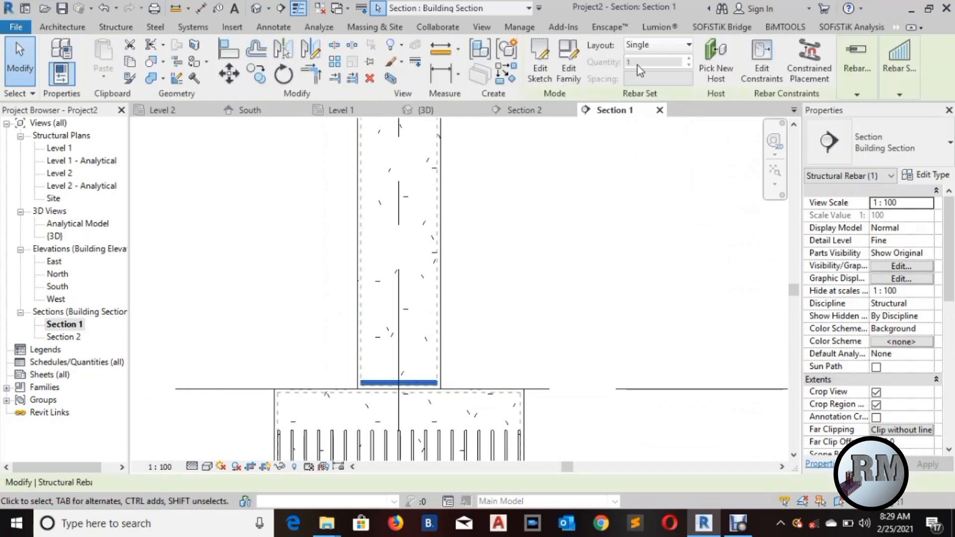
pyautogui.click(658, 48)
pyautogui.click(644, 92)
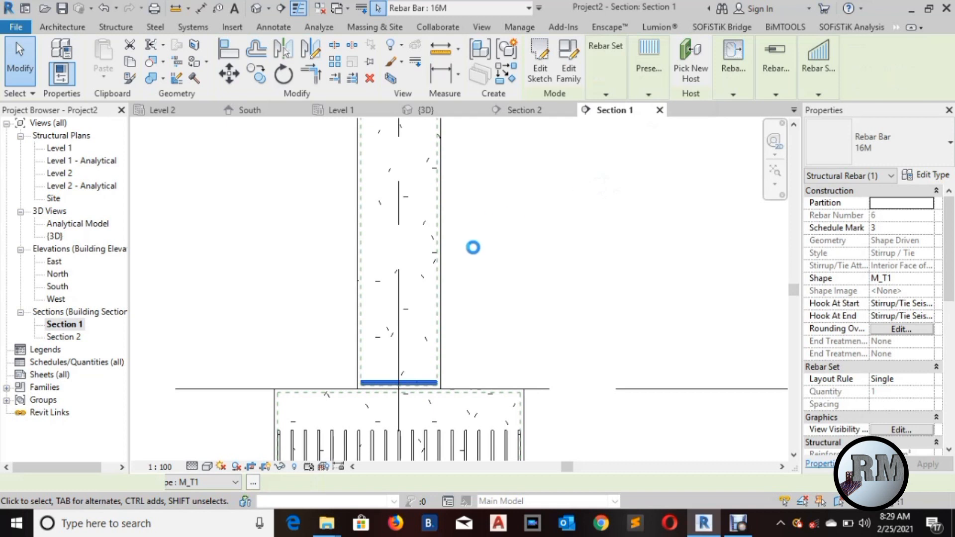
pyautogui.moveTo(506, 324); pyautogui.dragTo(470, 233, button='middle')
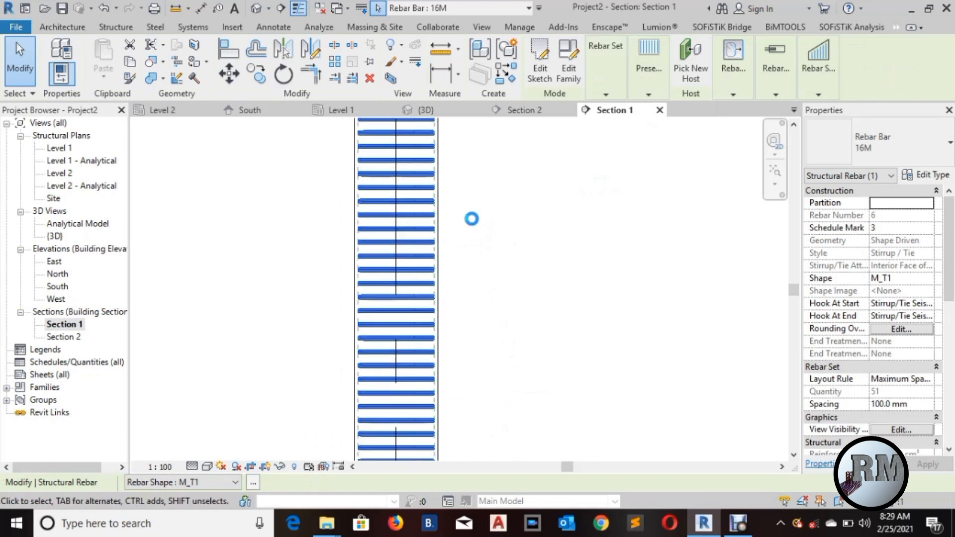
pyautogui.press('Escape')
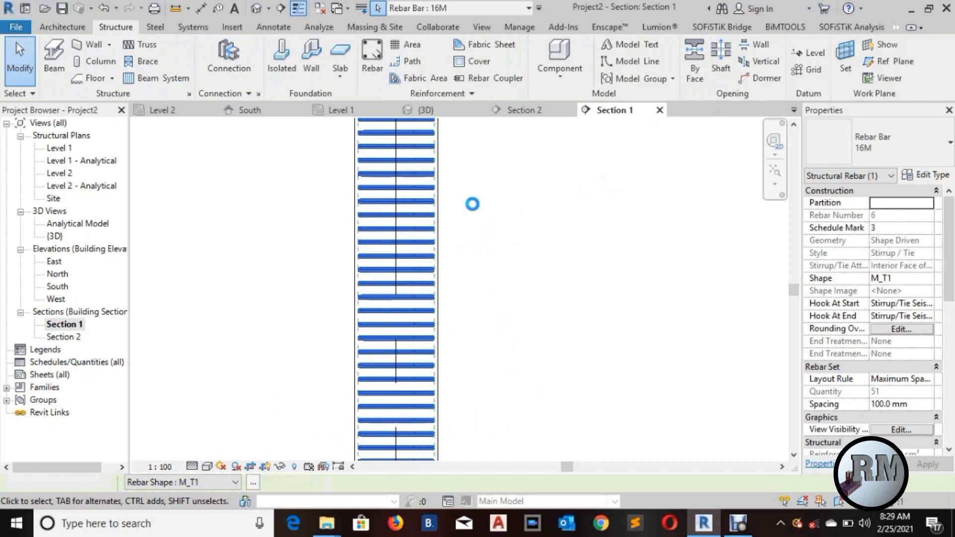
# Set the maximum spacing of the right-hand column's tie set to 150 mm.
pyautogui.scroll(-2, 477, 323)
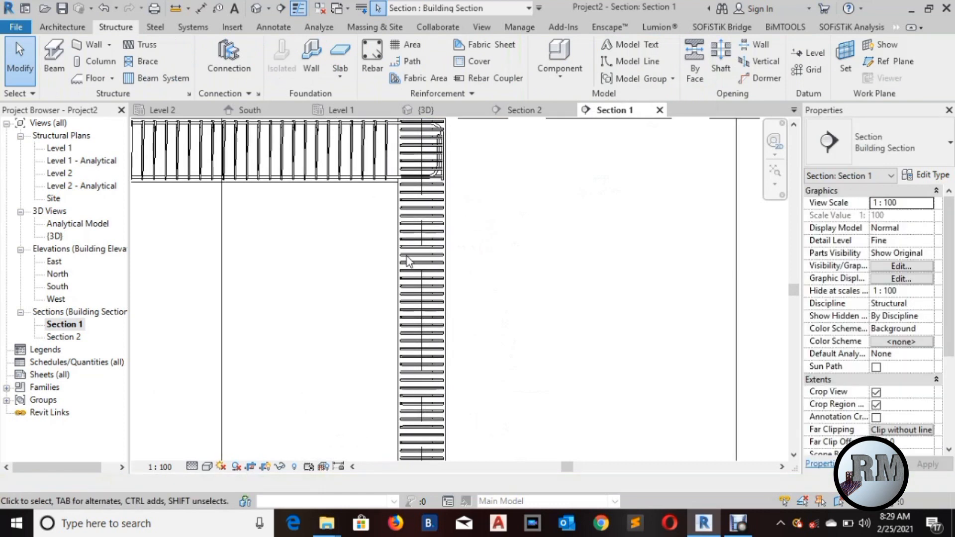
pyautogui.click(572, 153)
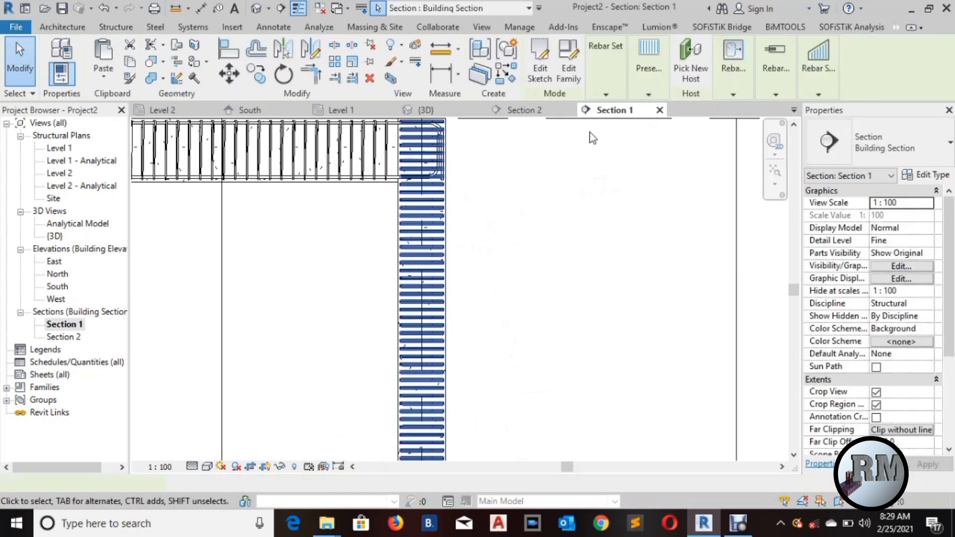
pyautogui.click(602, 93)
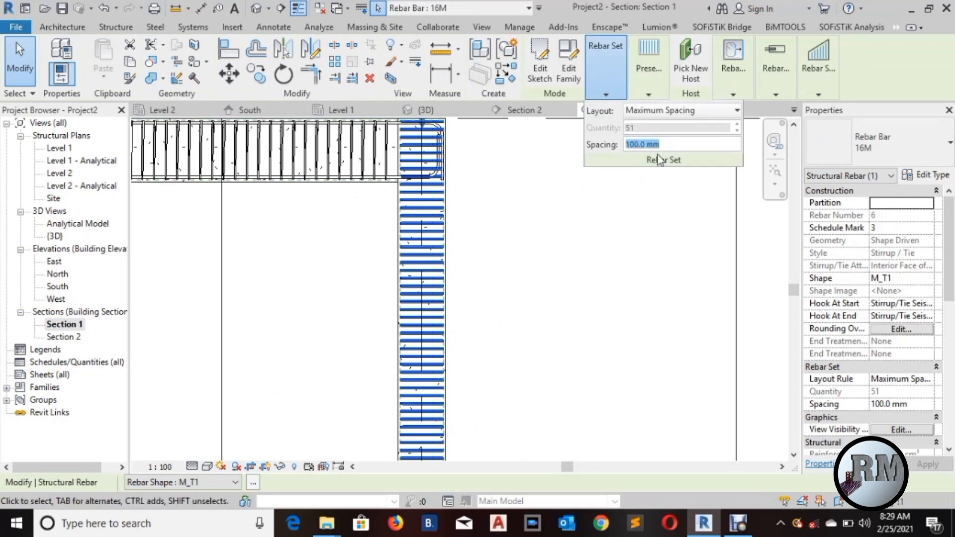
pyautogui.write('150')
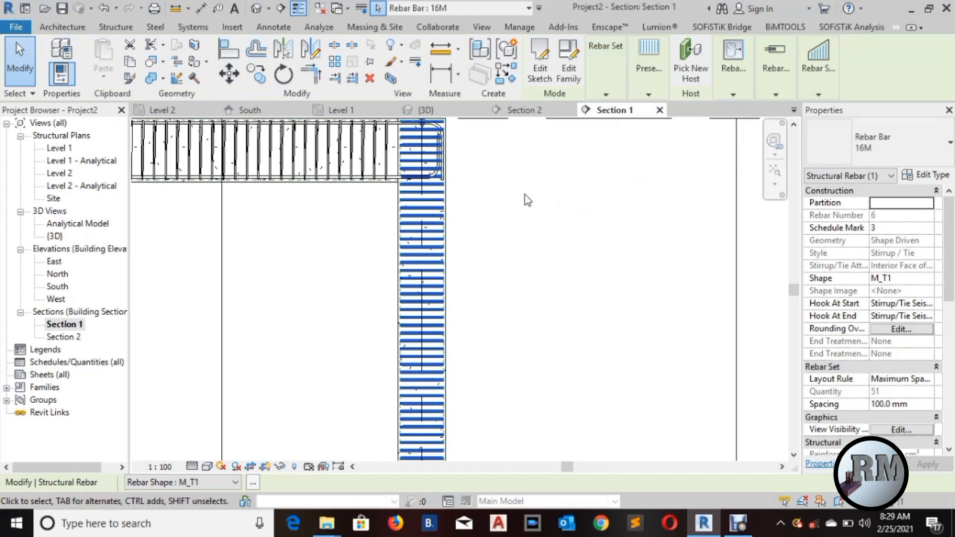
pyautogui.press('Escape')
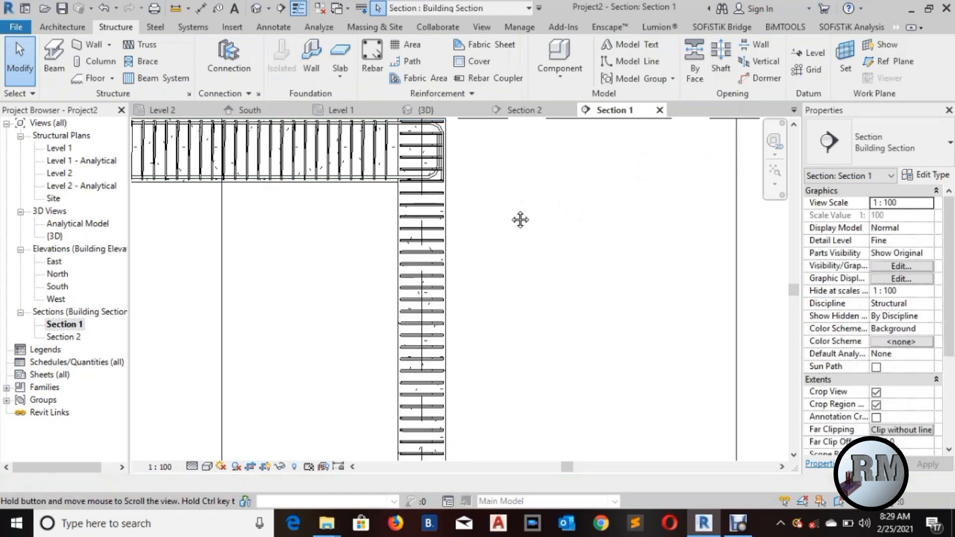
# Hide the six topmost column ties at the beam joint in Section 1 through a custom rebar presentation selection.
pyautogui.moveTo(520, 220); pyautogui.dragTo(526, 243, button='middle')
pyautogui.scroll(2, 501, 263)
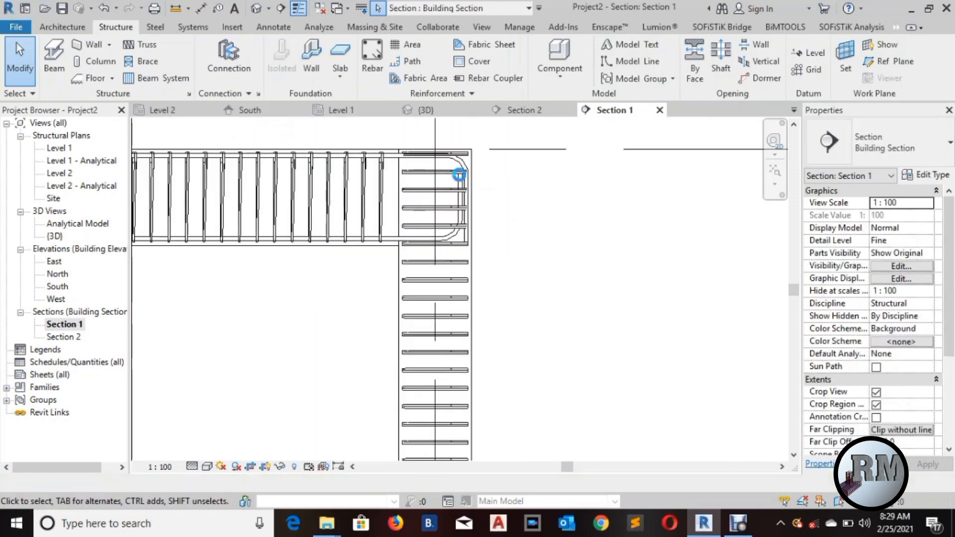
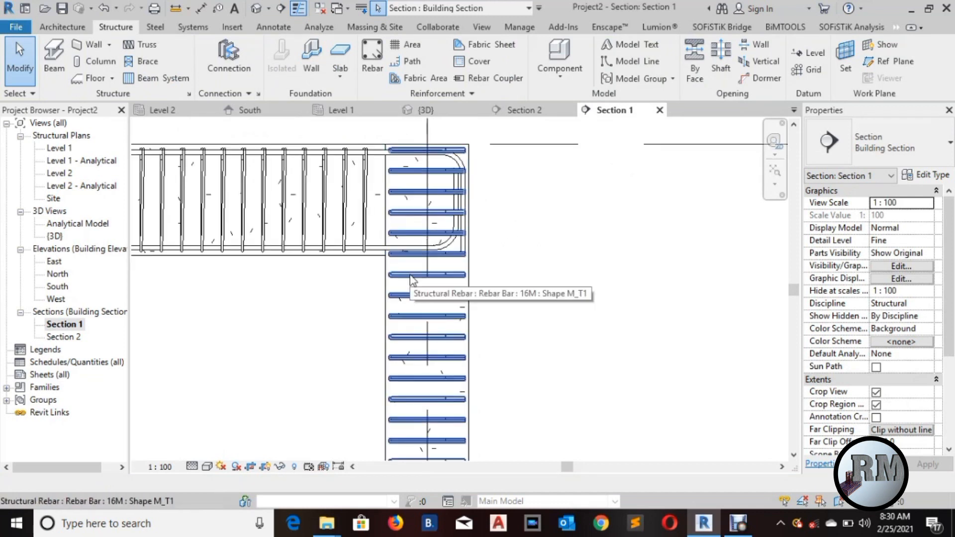
pyautogui.click(438, 273)
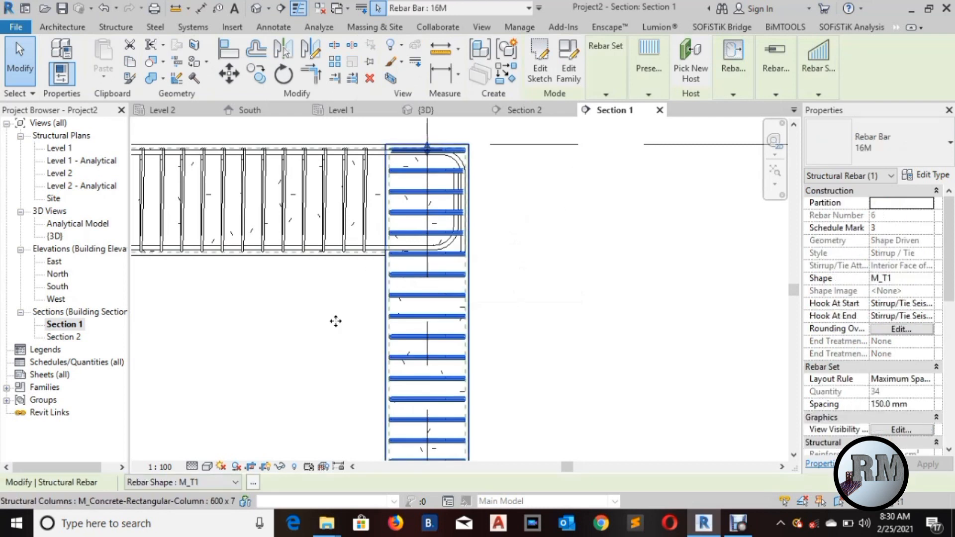
pyautogui.click(649, 70)
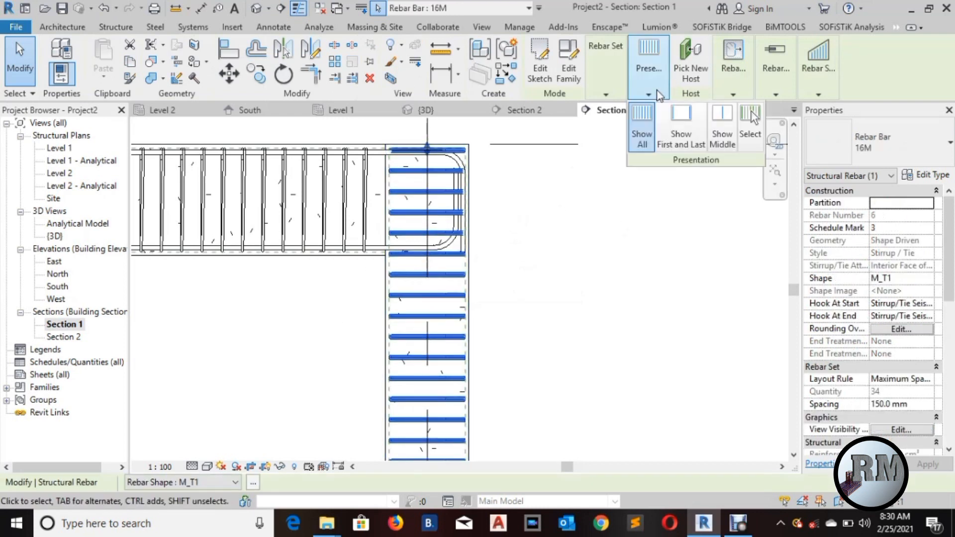
pyautogui.click(750, 119)
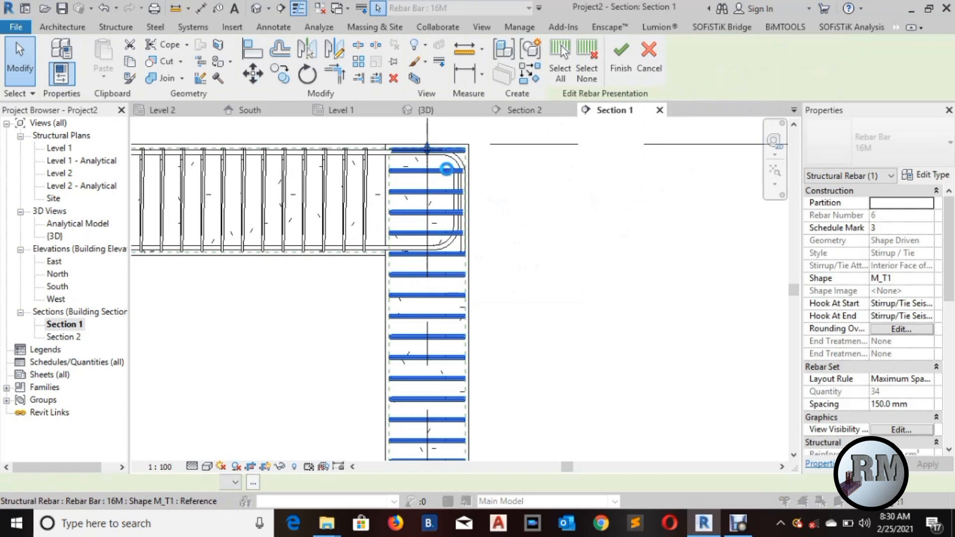
pyautogui.click(447, 173)
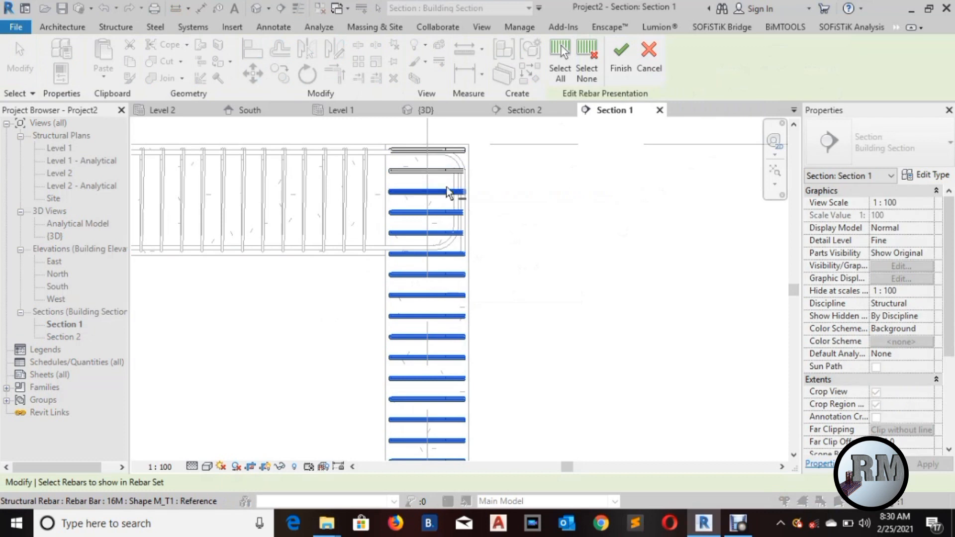
pyautogui.click(451, 234)
pyautogui.click(450, 256)
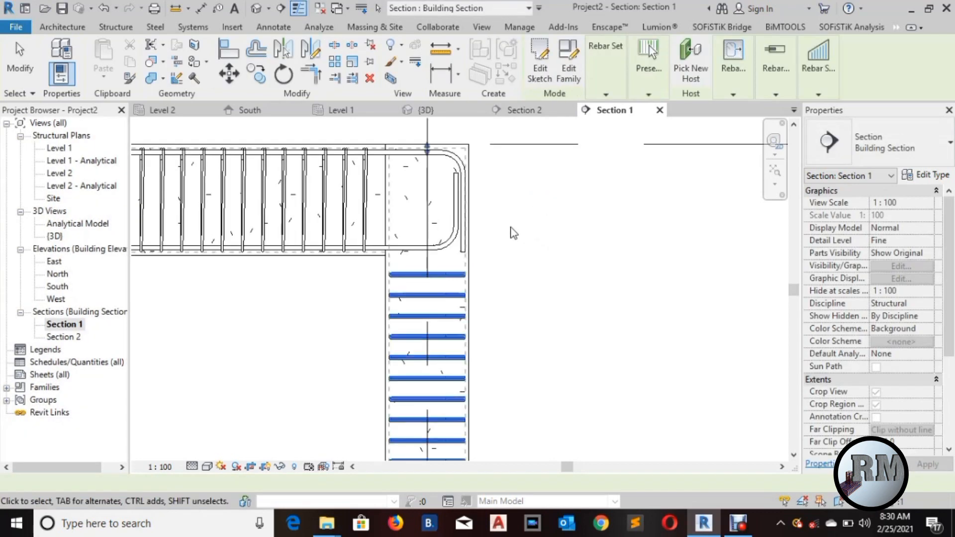
pyautogui.scroll(-1, 505, 286)
pyautogui.click(506, 285)
pyautogui.moveTo(517, 281); pyautogui.dragTo(563, 166, button='middle')
pyautogui.scroll(-1, 563, 166)
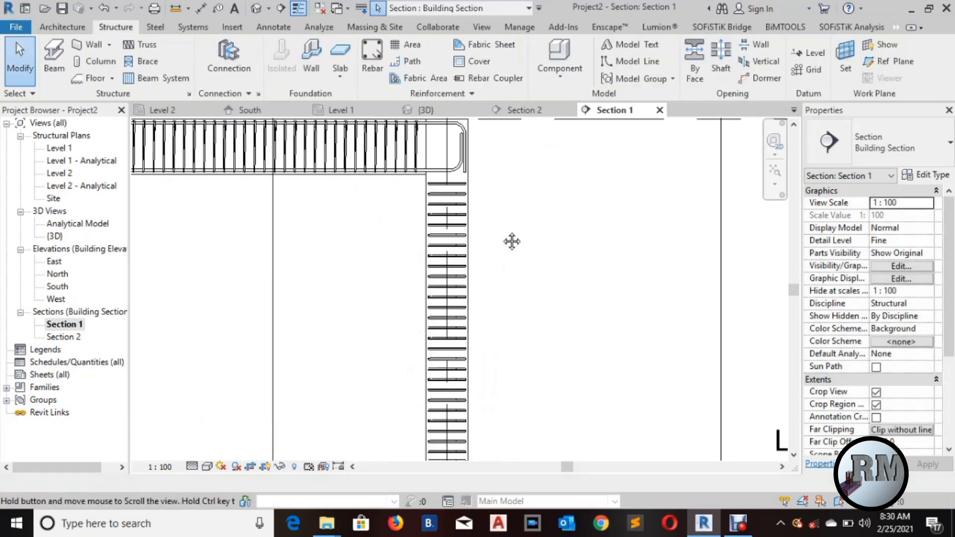
# In the 3D view, select the right column together with its ties and filter the selection to Structural Rebar only.
pyautogui.click(434, 111)
pyautogui.moveTo(583, 259); pyautogui.dragTo(544, 331, button='middle')
pyautogui.scroll(-1, 546, 301)
pyautogui.moveTo(562, 271); pyautogui.dragTo(417, 336)
pyautogui.click(565, 57)
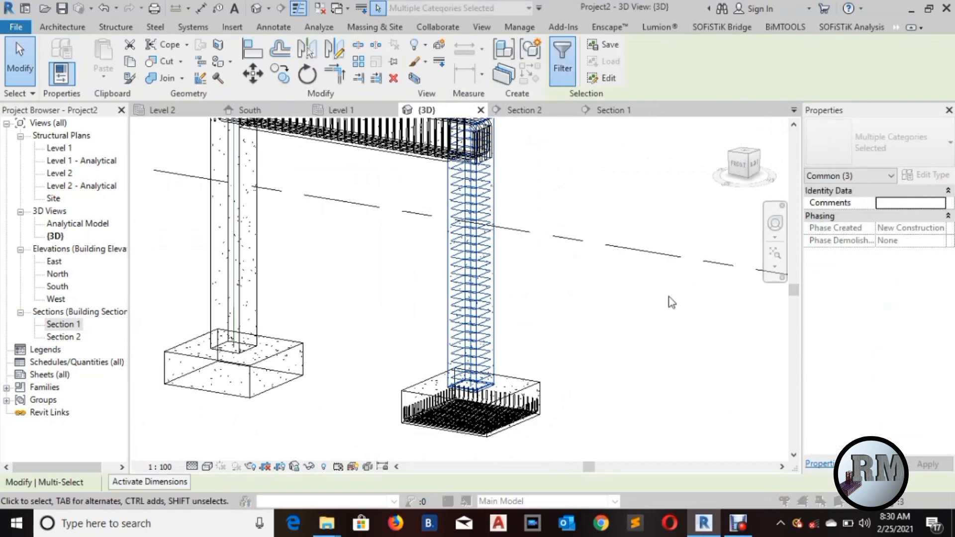
pyautogui.click(858, 235)
pyautogui.click(647, 235)
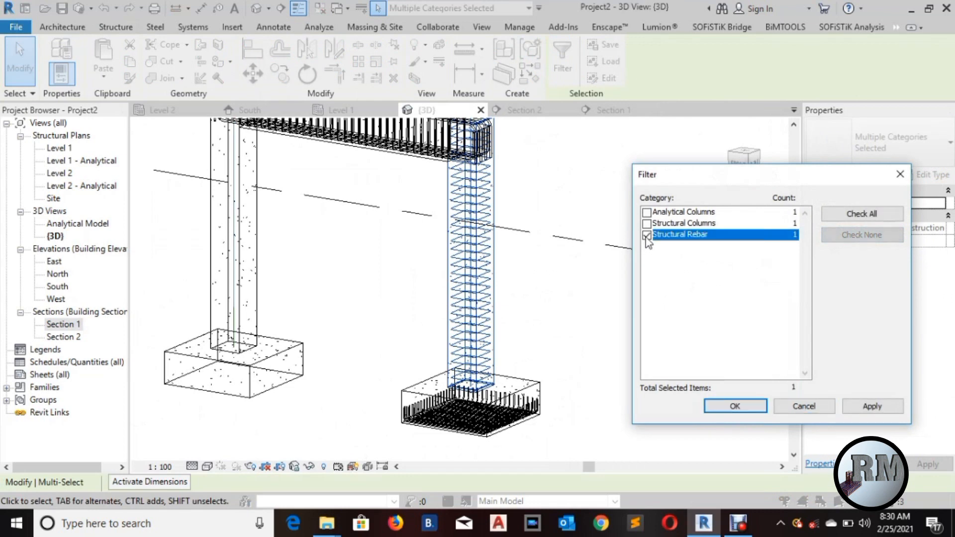
pyautogui.click(748, 408)
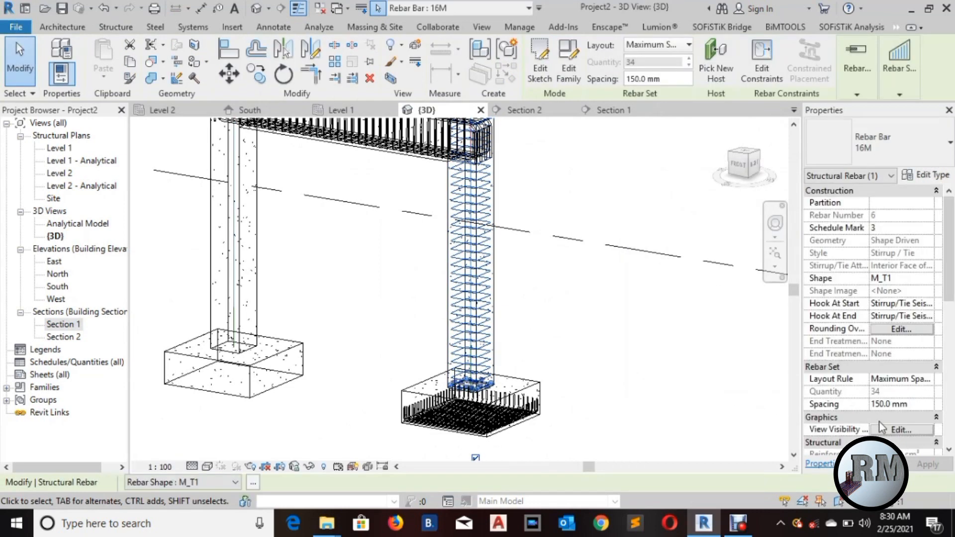
# Set the right column's ties to be viewed as solid in the {3D} view and inspect them.
pyautogui.click(891, 430)
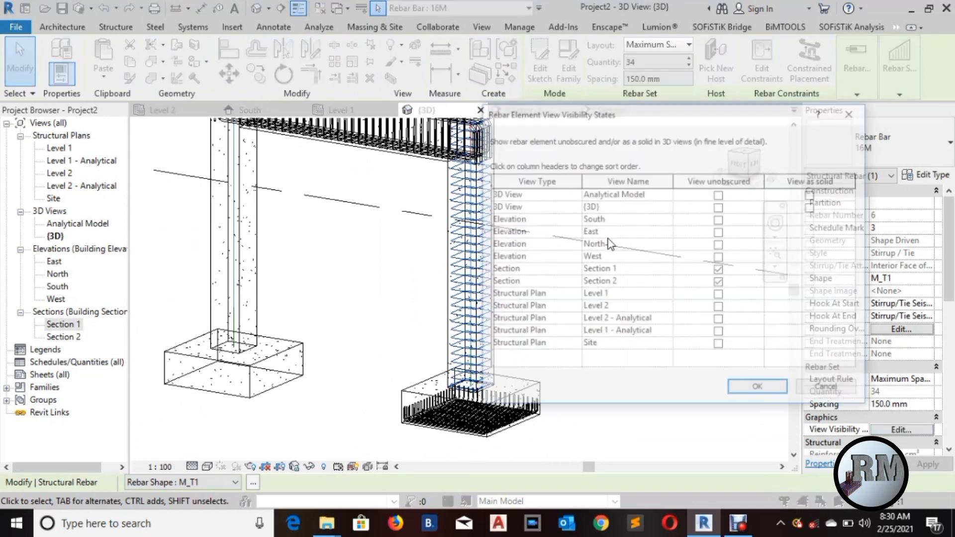
pyautogui.click(813, 208)
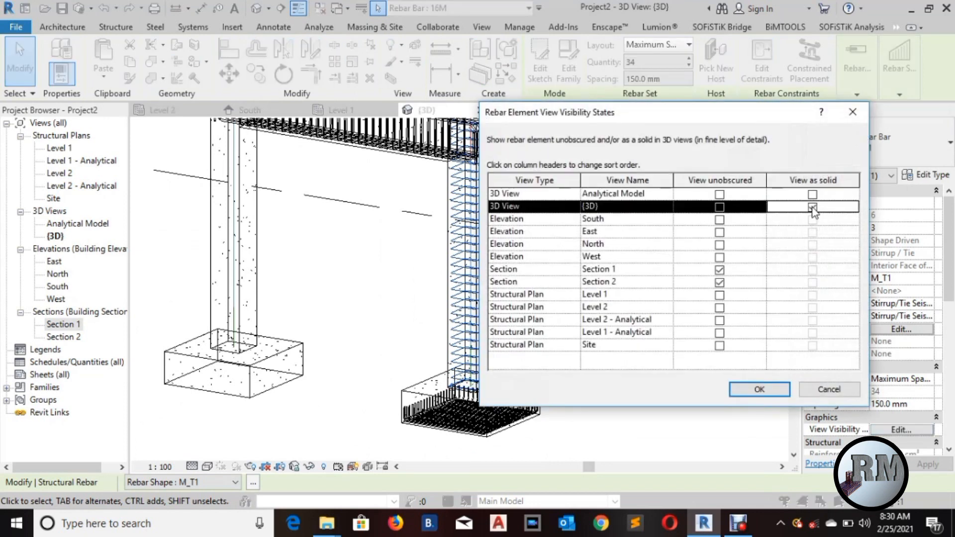
pyautogui.click(754, 388)
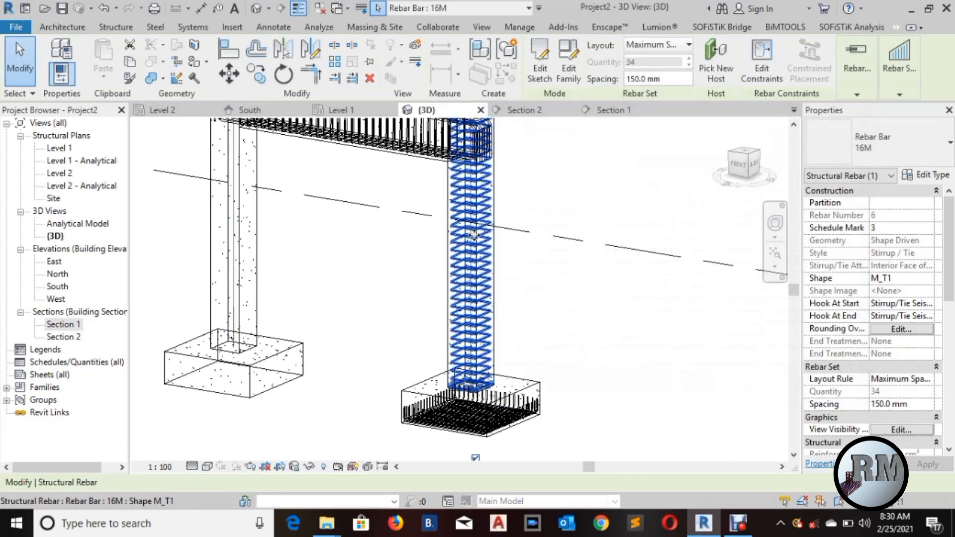
pyautogui.click(525, 267)
pyautogui.scroll(3, 514, 268)
pyautogui.scroll(2, 507, 263)
pyautogui.scroll(-5, 506, 262)
pyautogui.moveTo(507, 262); pyautogui.dragTo(531, 267, button='middle')
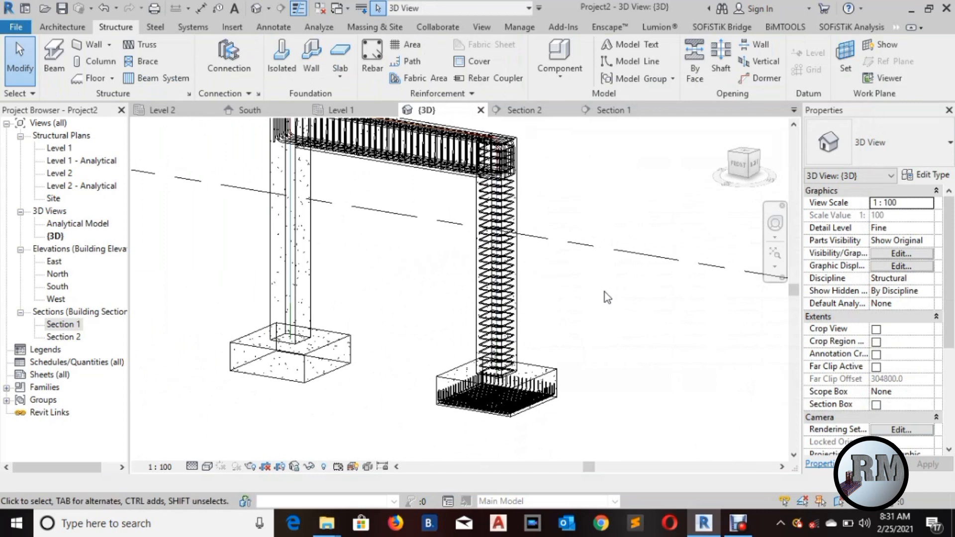
# Select the right column and its footing in the 3D view and filter the selection to Structural Rebar only.
pyautogui.moveTo(599, 265); pyautogui.dragTo(461, 431)
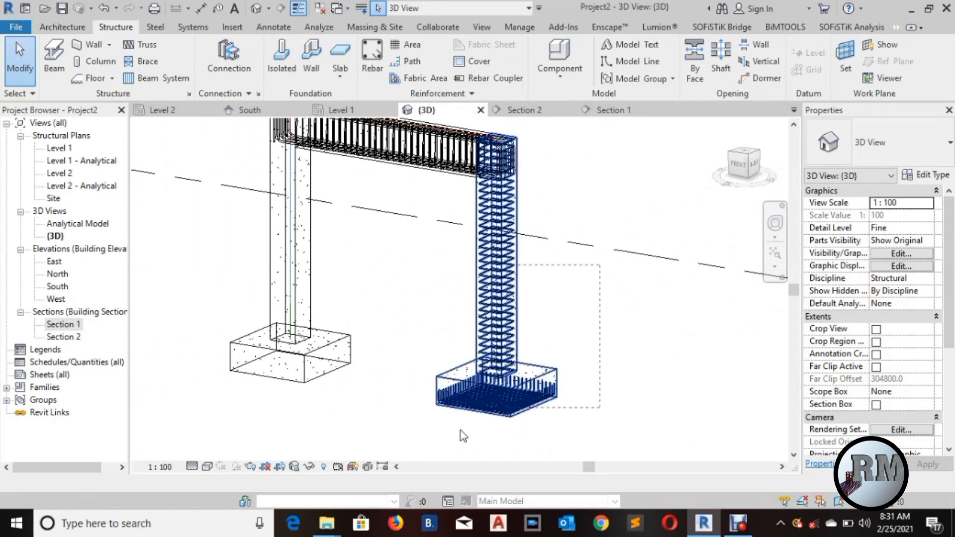
pyautogui.moveTo(413, 450); pyautogui.dragTo(412, 449)
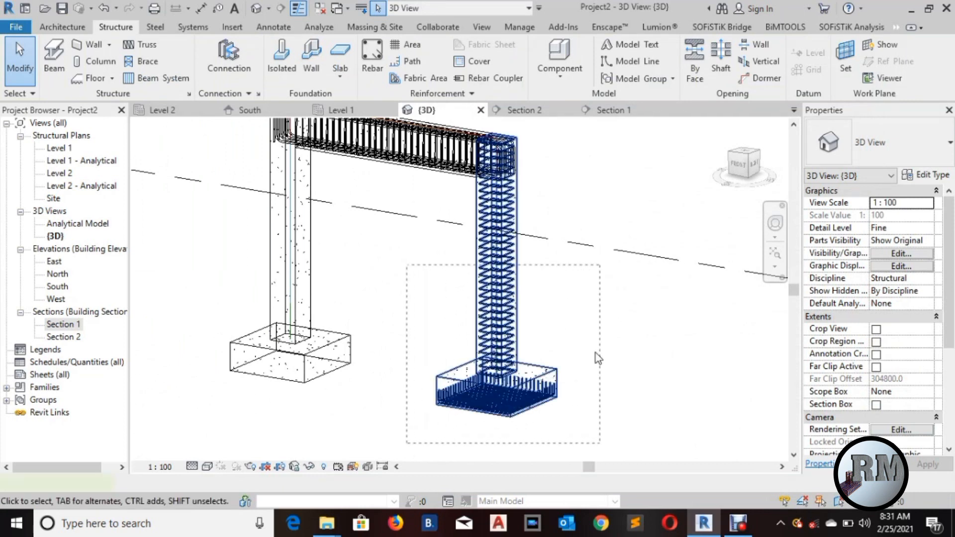
pyautogui.click(560, 72)
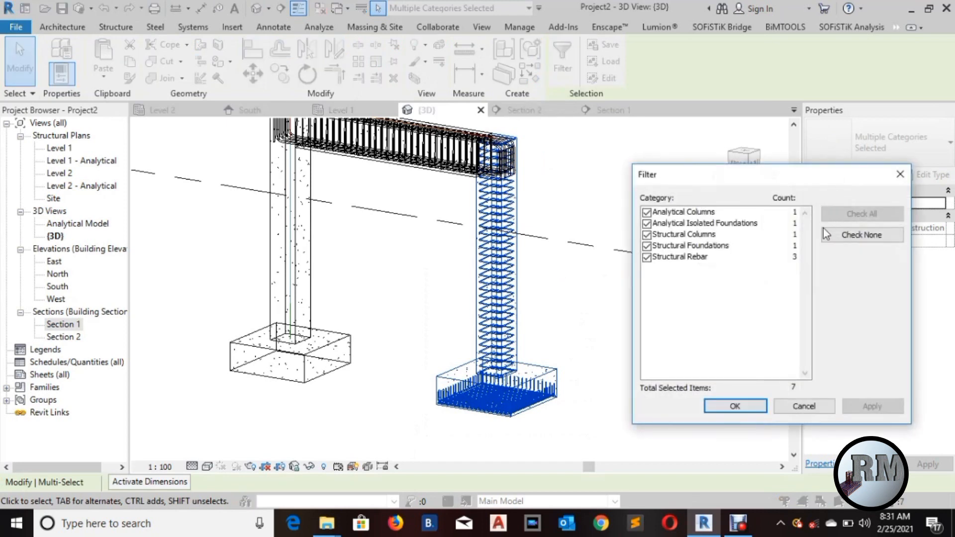
pyautogui.click(834, 241)
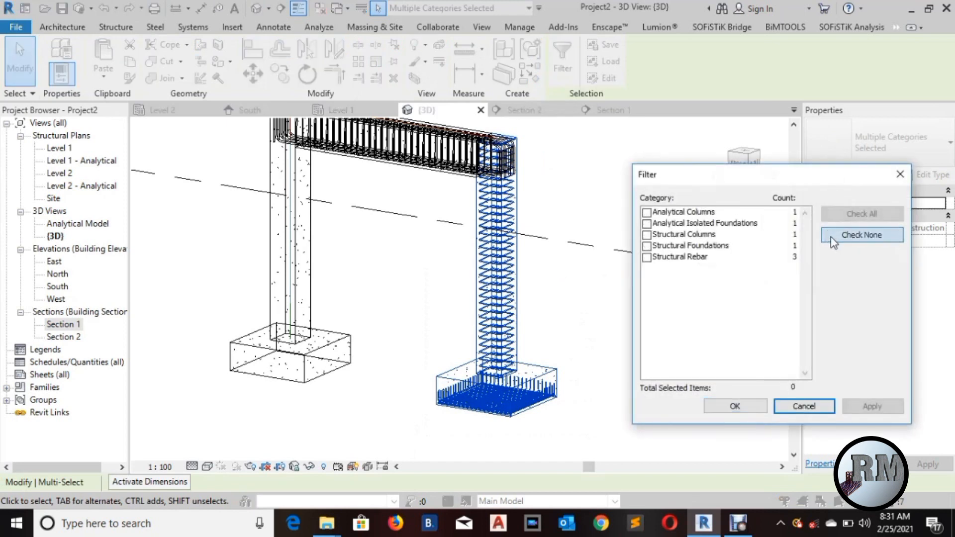
pyautogui.click(647, 257)
pyautogui.click(867, 406)
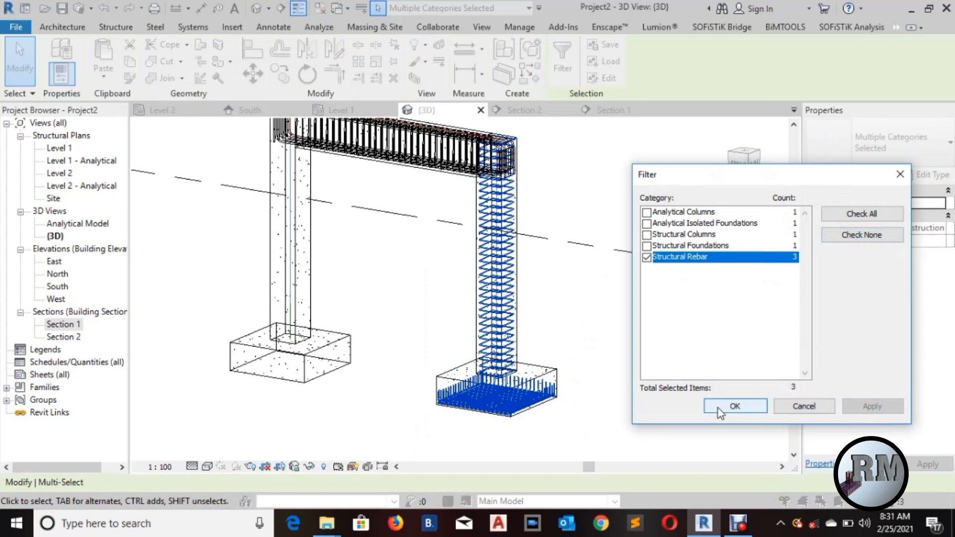
pyautogui.click(732, 407)
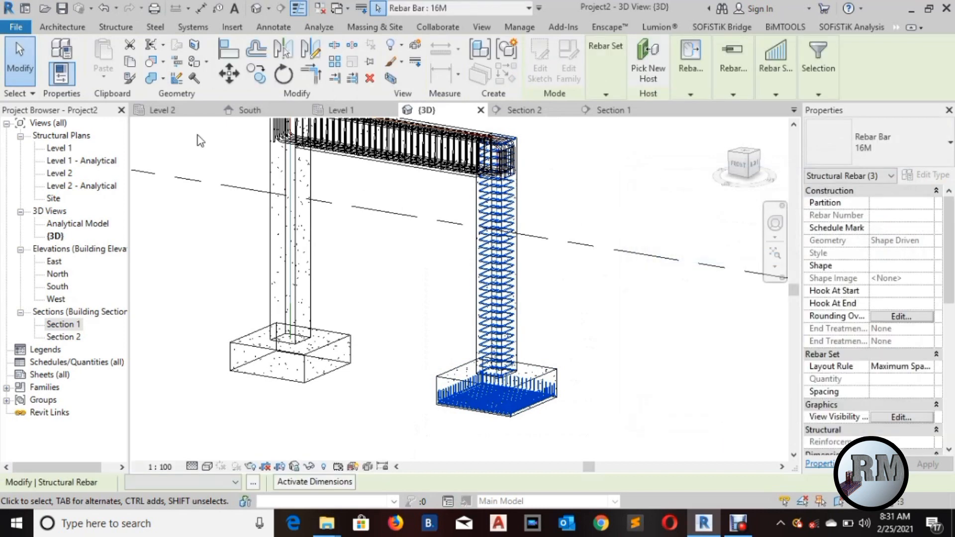
# In the Level 2 plan, mirror a copy of the selected rebar about a vertical axis drawn through the beam's midpoint.
pyautogui.click(180, 109)
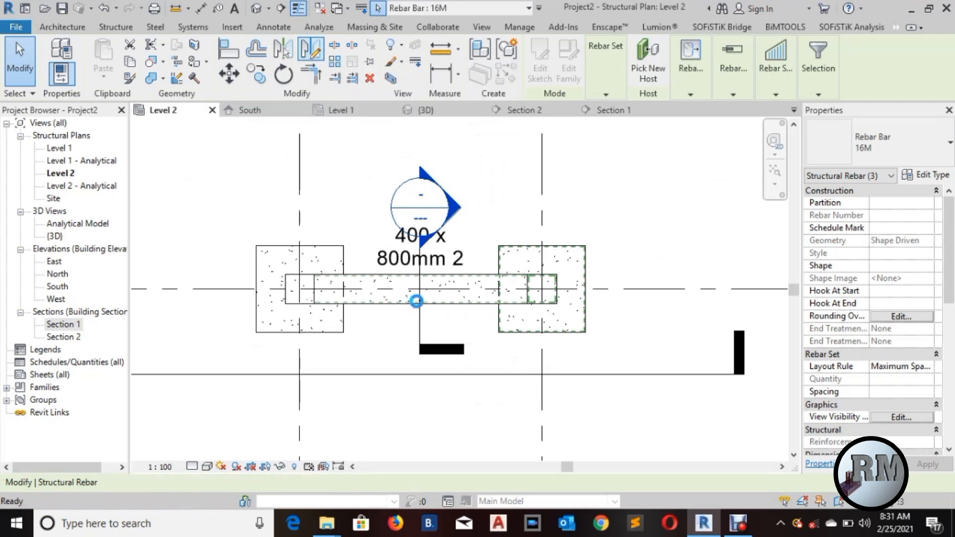
pyautogui.scroll(5, 419, 303)
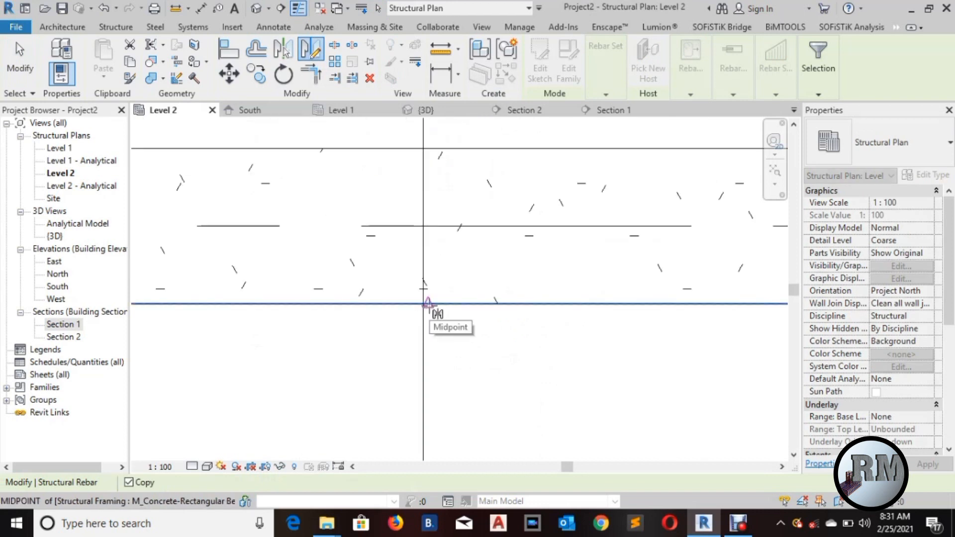
pyautogui.click(428, 304)
pyautogui.moveTo(437, 380); pyautogui.dragTo(430, 312, button='middle')
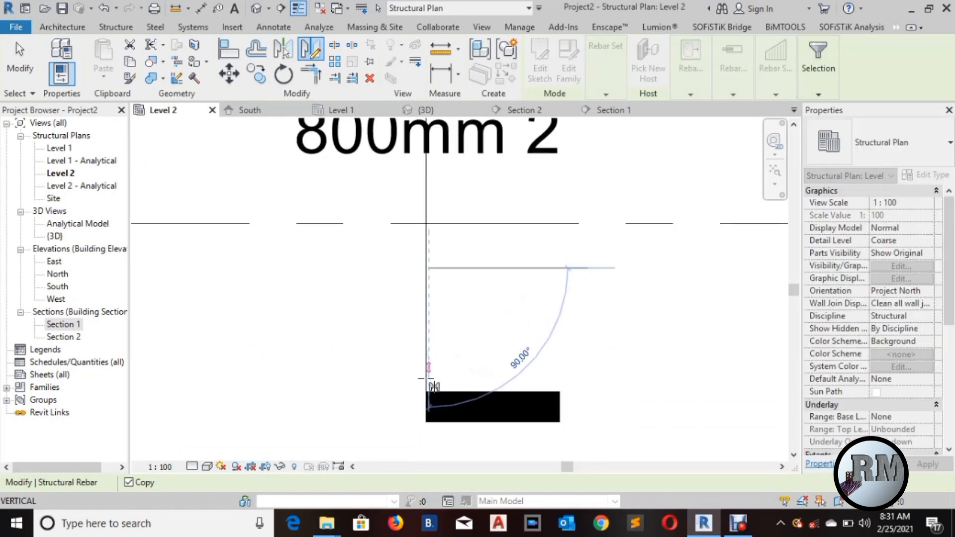
pyautogui.click(426, 417)
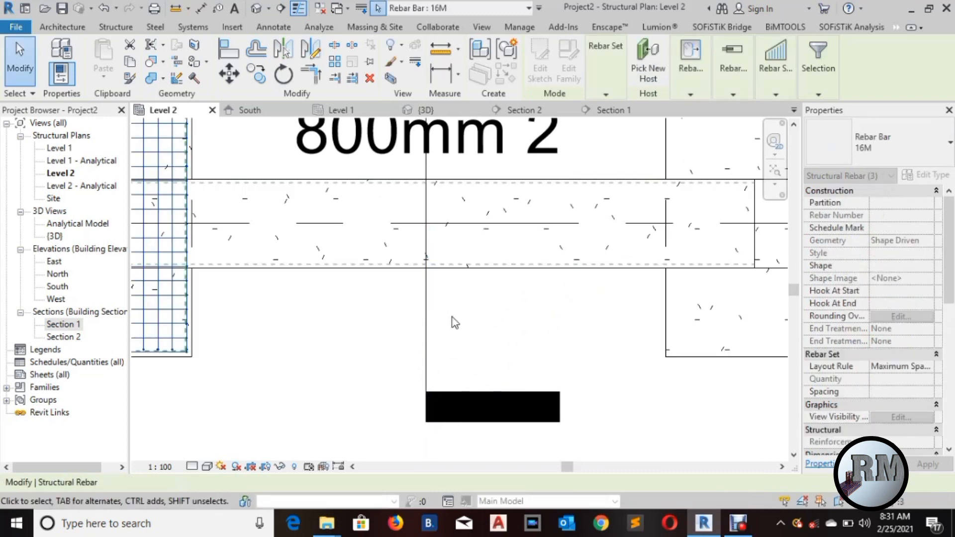
pyautogui.scroll(-3, 450, 318)
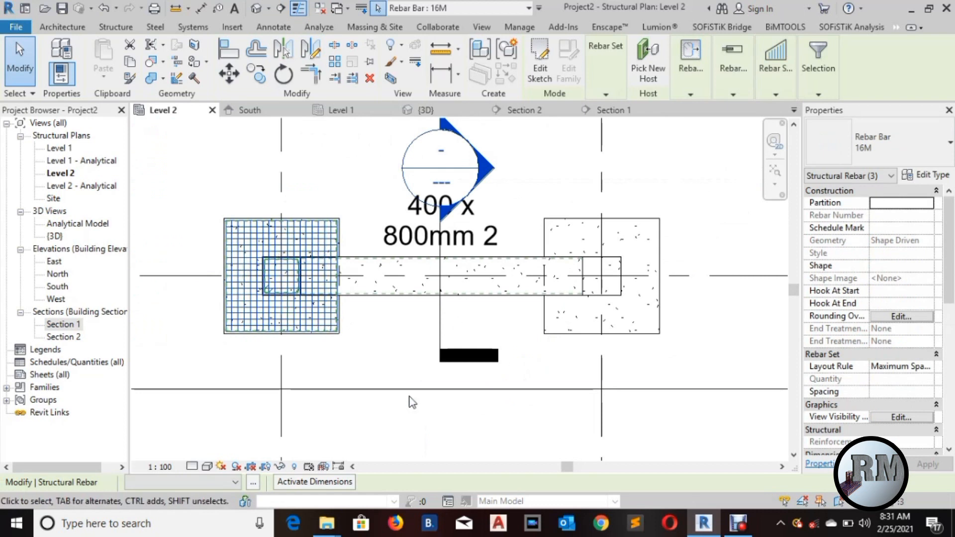
pyautogui.click(176, 426)
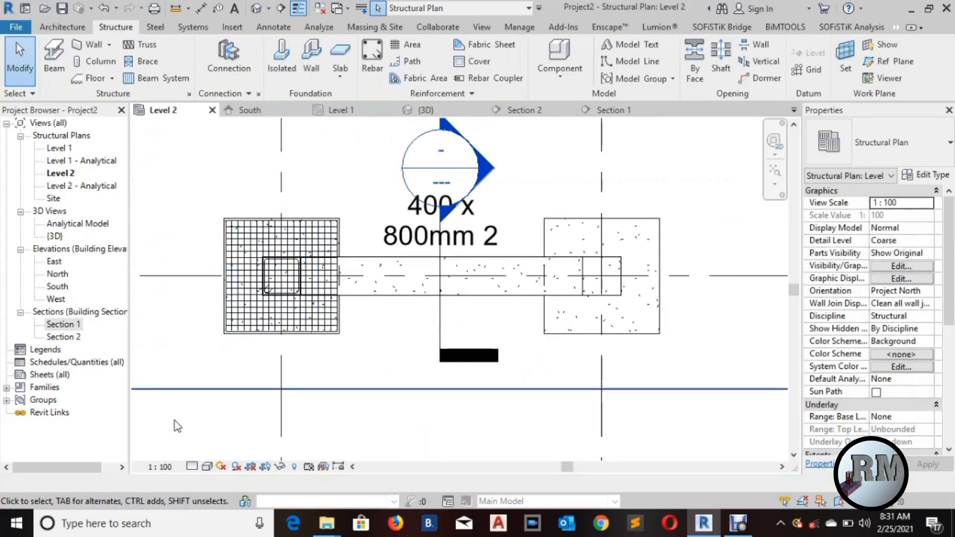
# Set the Level 2 plan to Fine detail level and Wireframe visual style, and inspect the reinforcement.
pyautogui.click(207, 467)
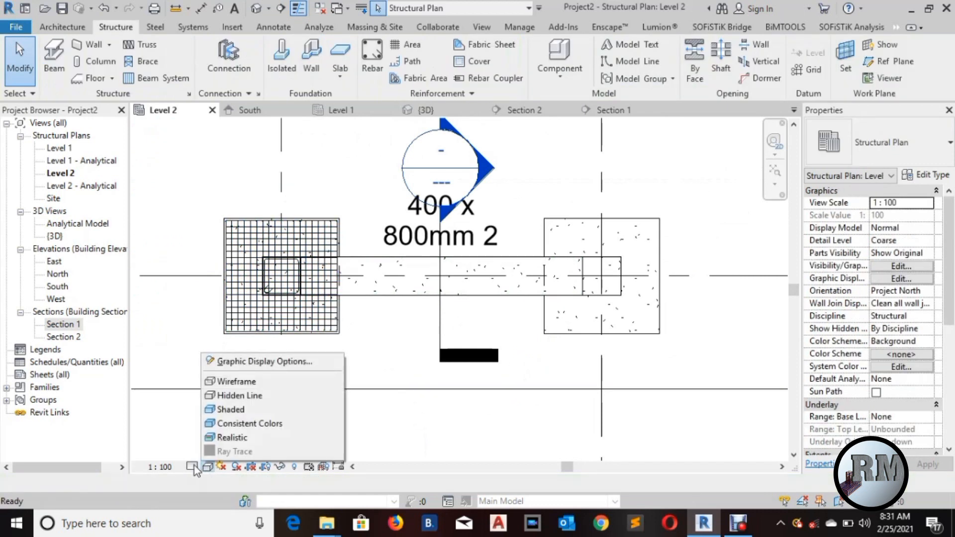
pyautogui.click(194, 466)
pyautogui.click(205, 453)
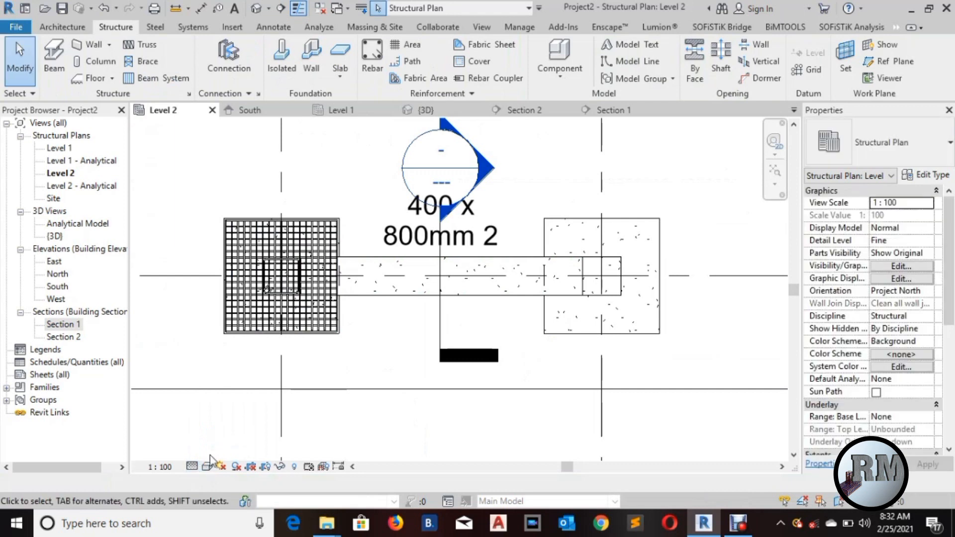
pyautogui.click(208, 467)
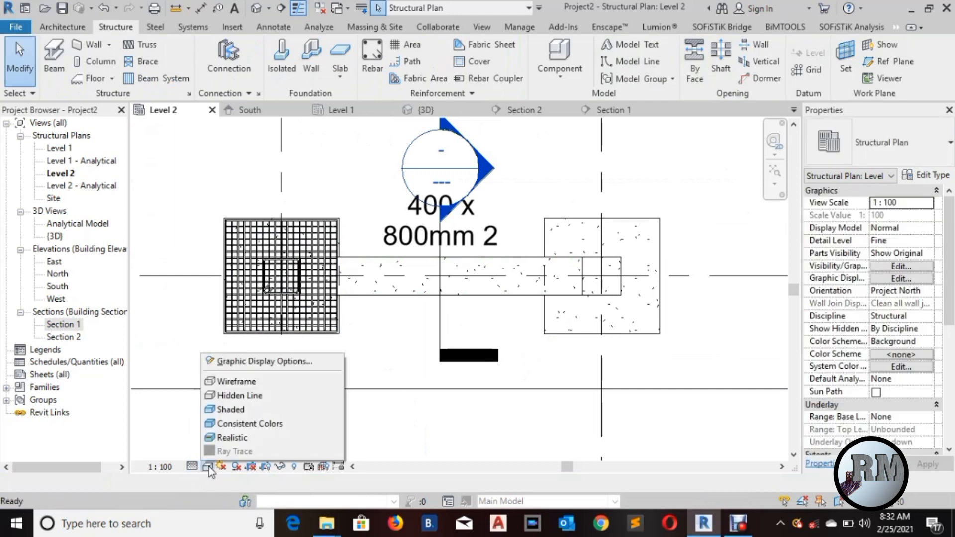
pyautogui.click(239, 383)
pyautogui.scroll(5, 652, 238)
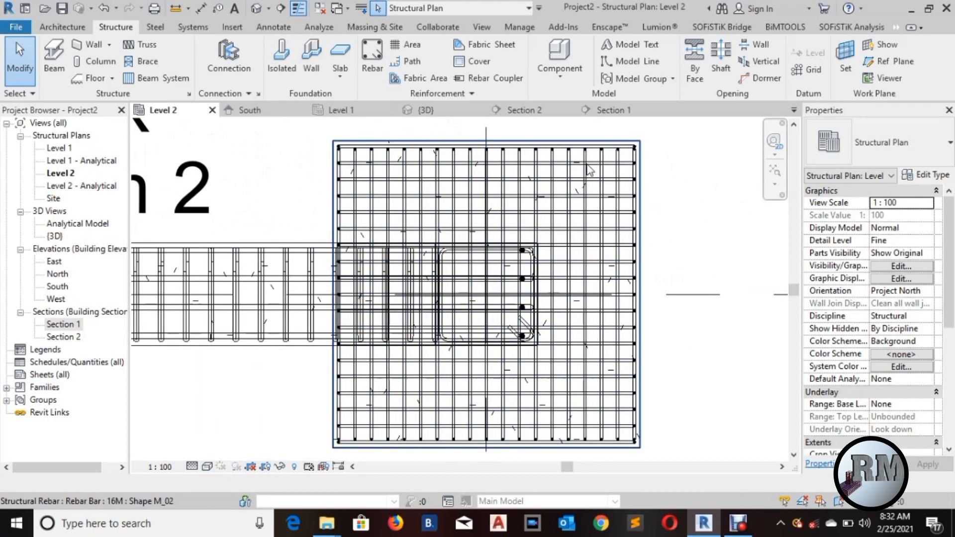
pyautogui.scroll(-3, 706, 181)
pyautogui.scroll(-2, 447, 213)
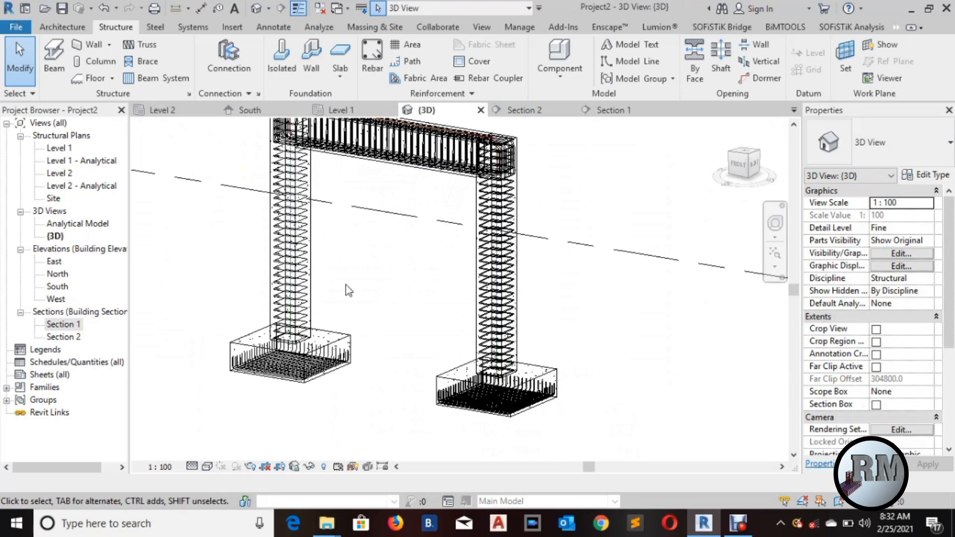
# In the 3D view, select the left column and footing and filter the selection to Structural Rebar only.
pyautogui.moveTo(380, 293); pyautogui.dragTo(384, 296, button='middle')
pyautogui.moveTo(396, 256); pyautogui.dragTo(254, 414)
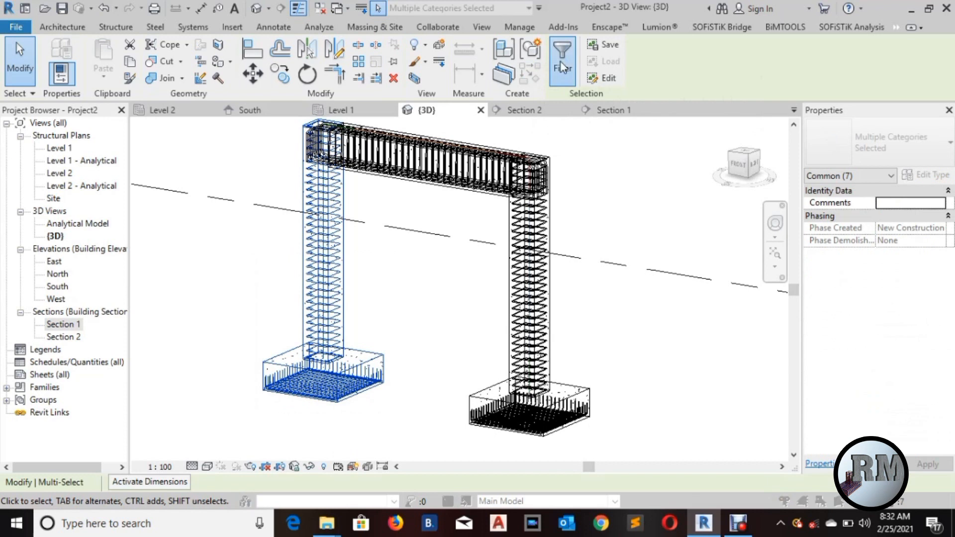
pyautogui.click(559, 63)
pyautogui.click(862, 234)
pyautogui.click(647, 258)
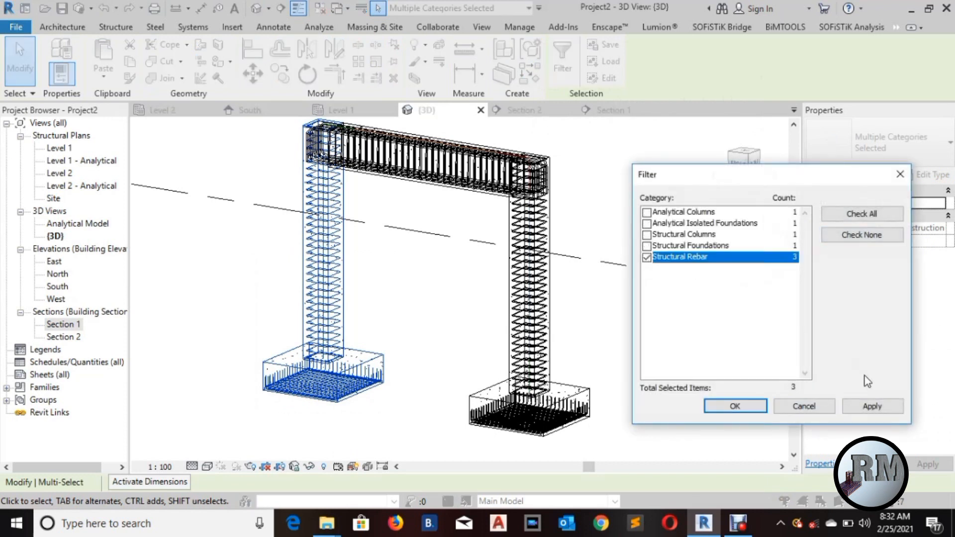
pyautogui.click(873, 407)
pyautogui.click(736, 406)
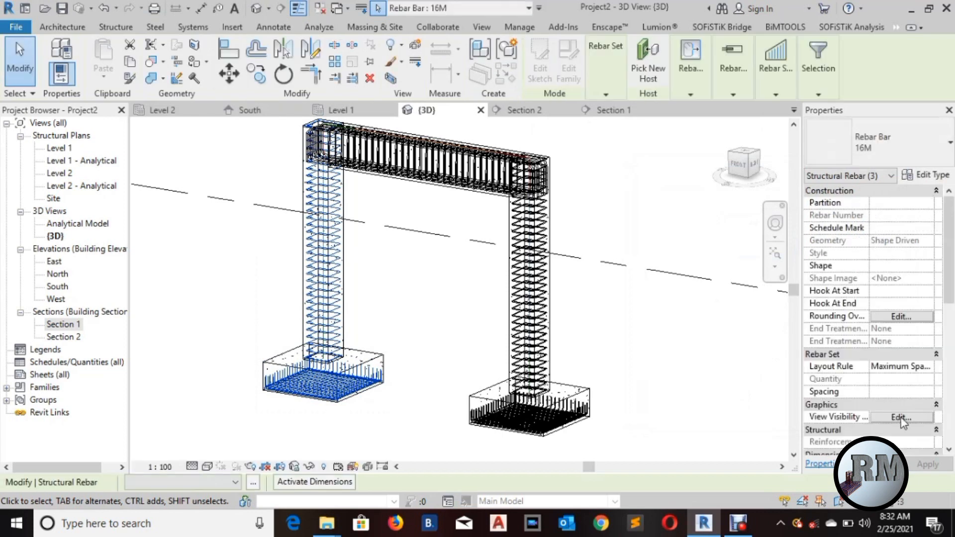
# Set the left column and footing rebar to be viewed as solid in the {3D} view and clear the selection.
pyautogui.click(901, 418)
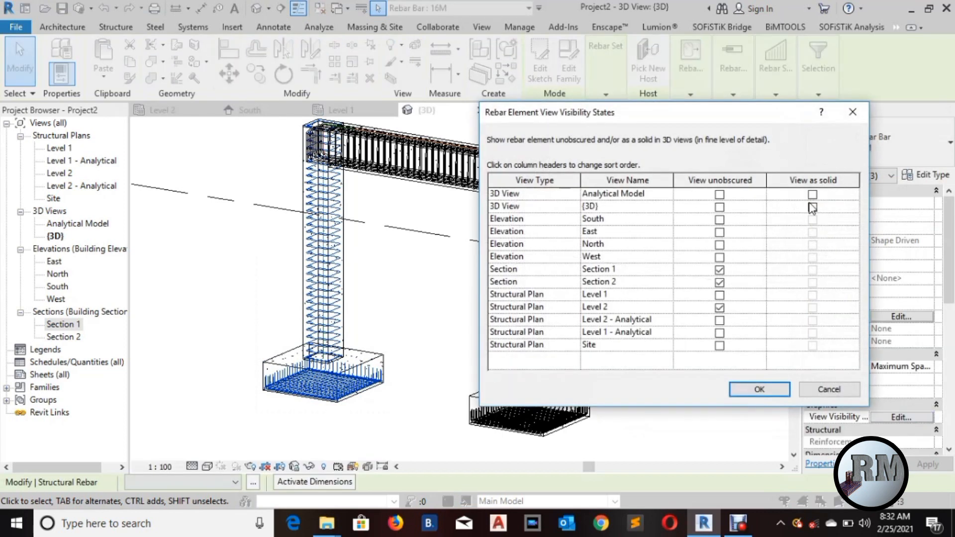
pyautogui.click(813, 207)
pyautogui.click(770, 391)
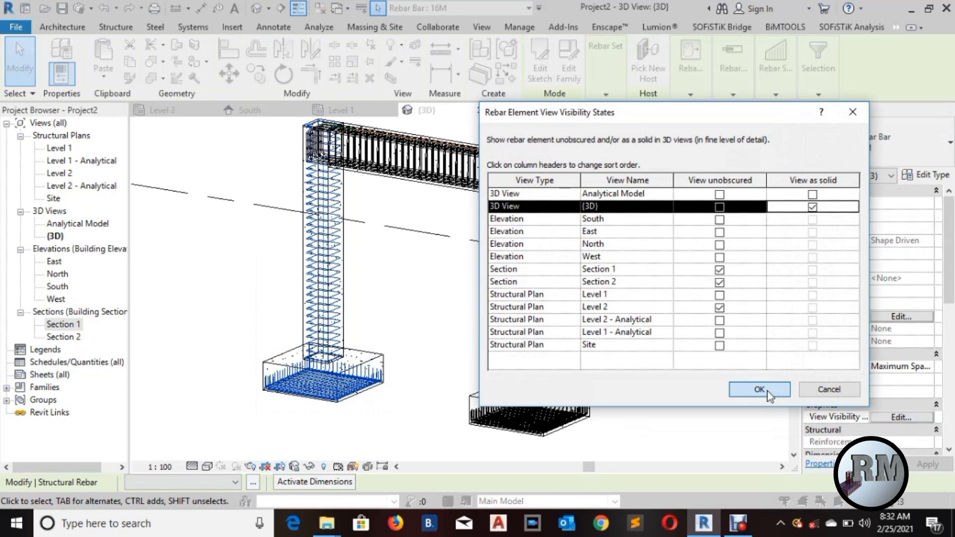
pyautogui.click(367, 284)
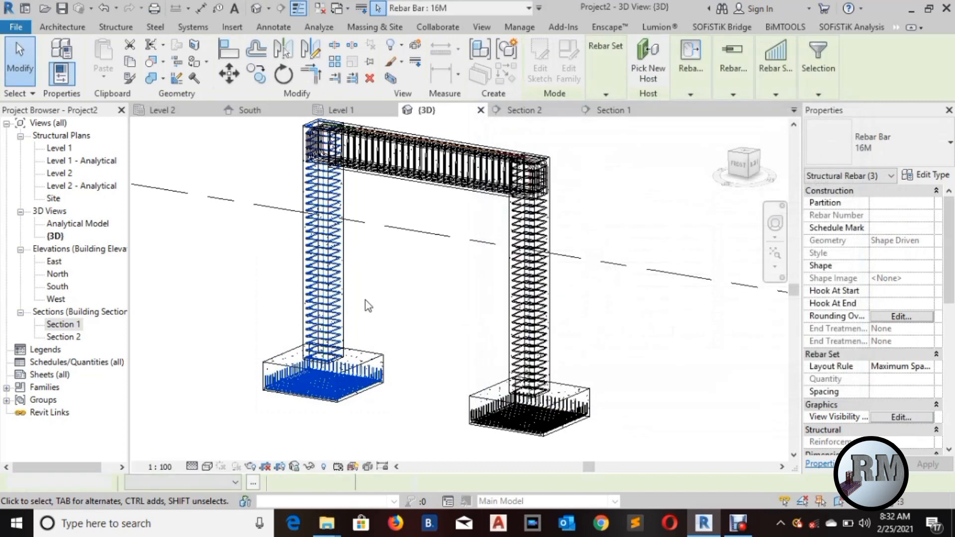
pyautogui.scroll(2, 366, 313)
pyautogui.scroll(-3, 366, 312)
# Override the graphics of the right footing's upper rebar set by element in the 3D view, using a blue solid-fill surface background.
pyautogui.moveTo(390, 314); pyautogui.dragTo(366, 326, button='middle')
pyautogui.moveTo(650, 297); pyautogui.dragTo(635, 199, button='middle')
pyautogui.scroll(5, 573, 360)
pyautogui.moveTo(607, 372); pyautogui.dragTo(647, 417, button='middle')
pyautogui.scroll(2, 596, 395)
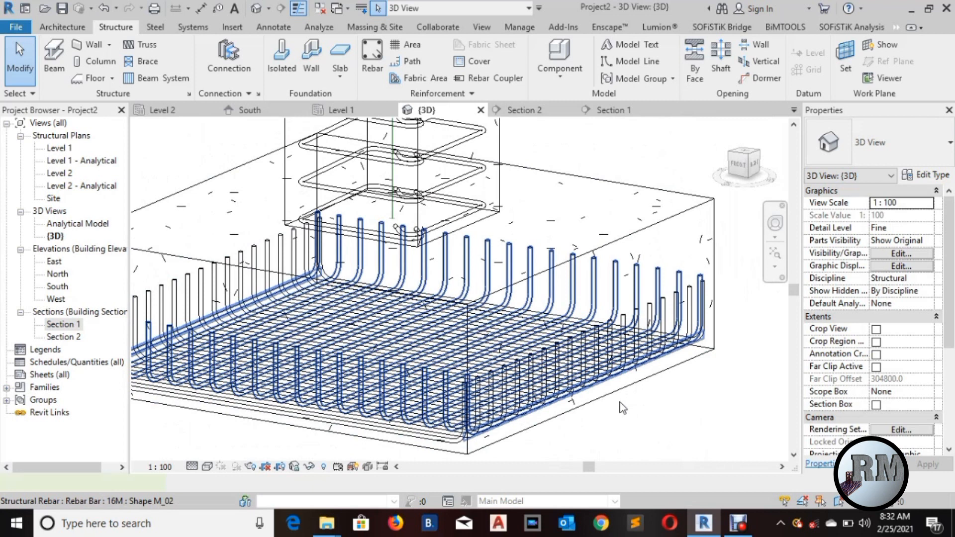
pyautogui.click(660, 426)
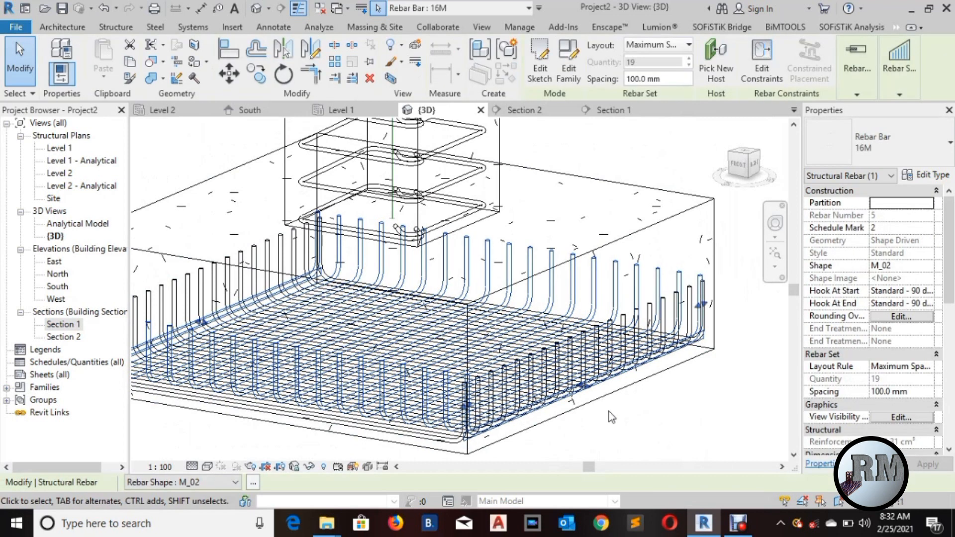
pyautogui.rightClick(612, 416)
pyautogui.moveTo(692, 132)
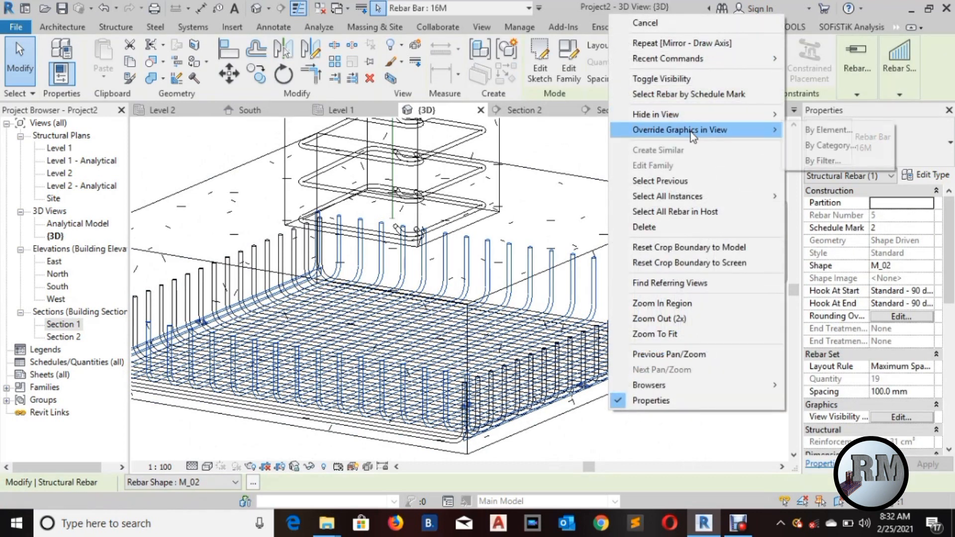
pyautogui.click(823, 129)
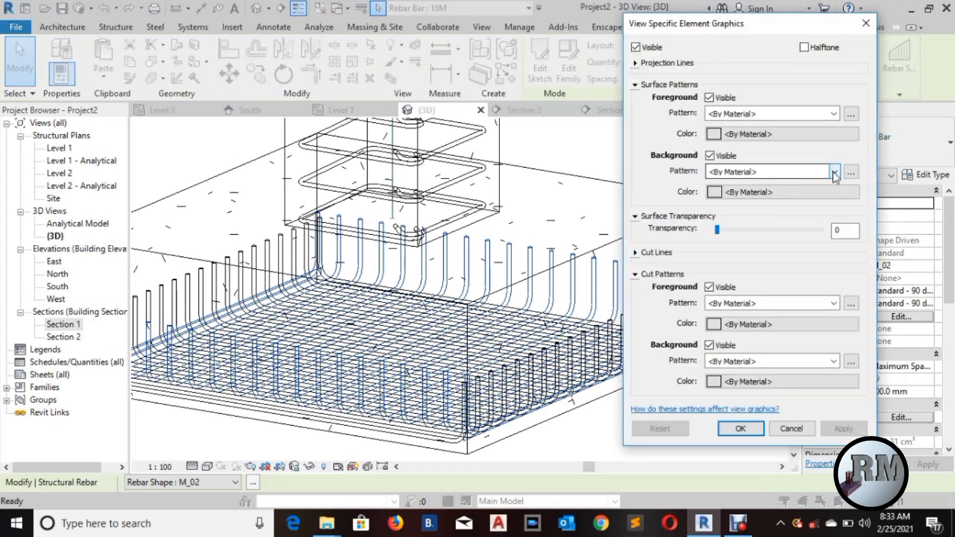
pyautogui.click(835, 172)
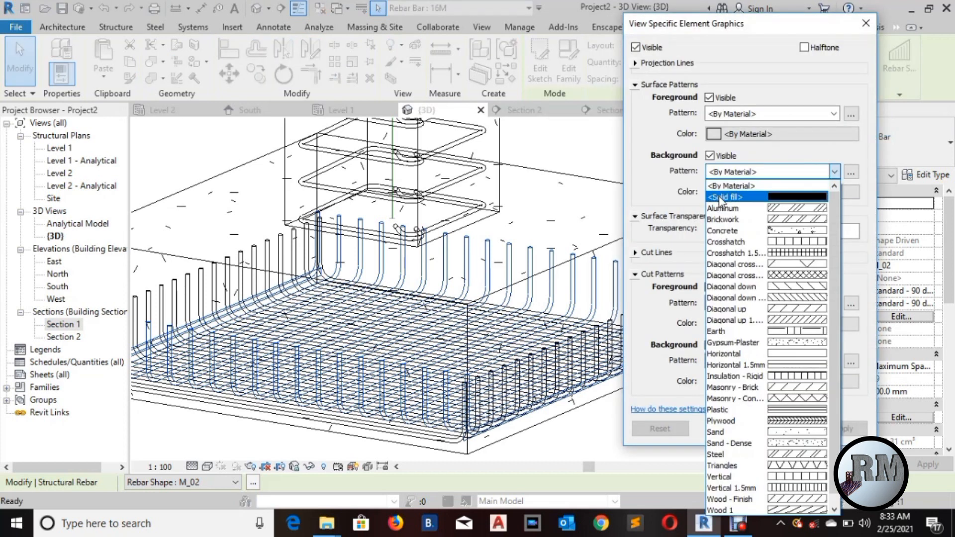
pyautogui.click(721, 197)
pyautogui.click(716, 193)
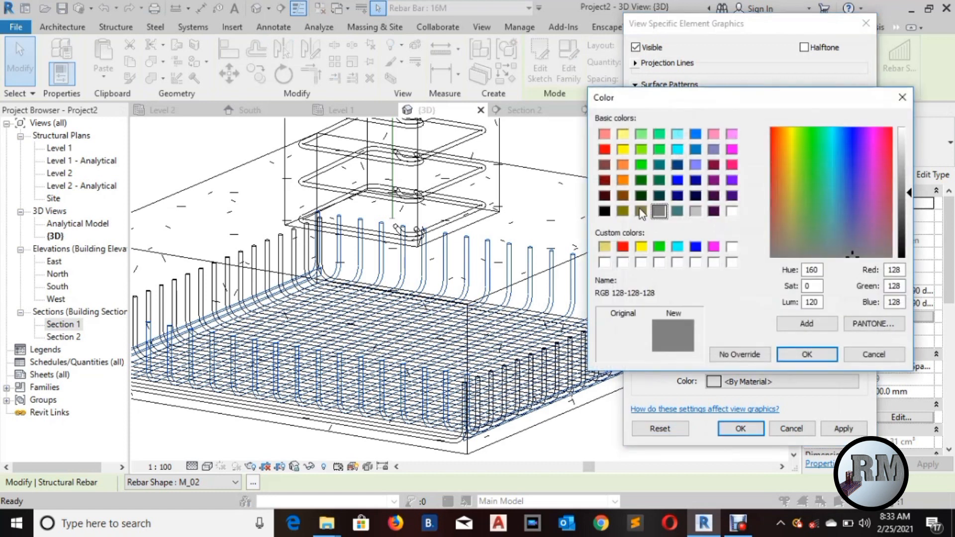
pyautogui.click(606, 150)
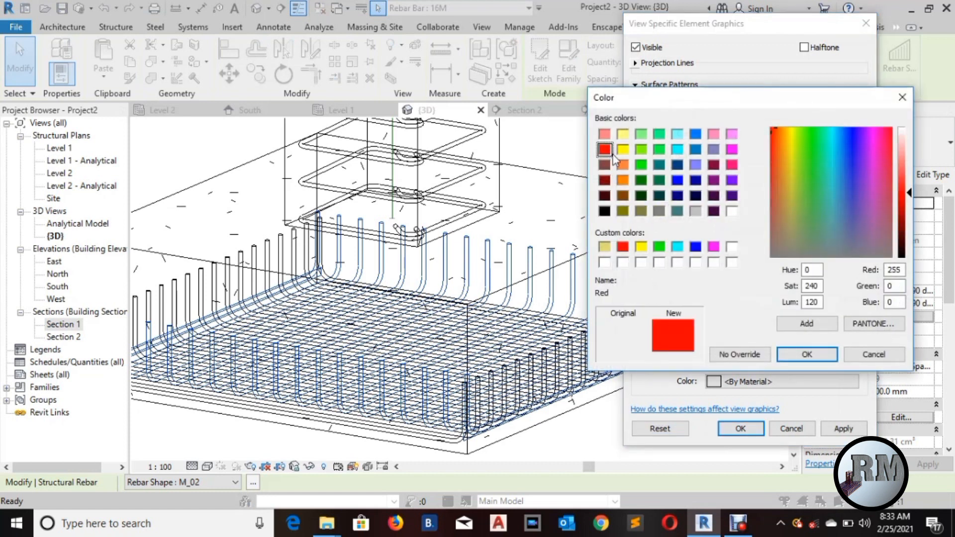
pyautogui.click(678, 180)
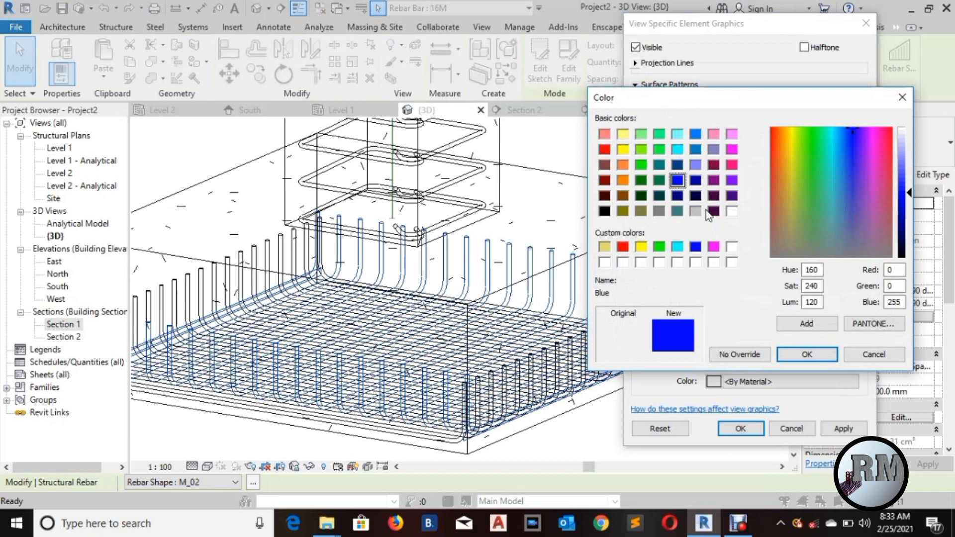
pyautogui.click(808, 354)
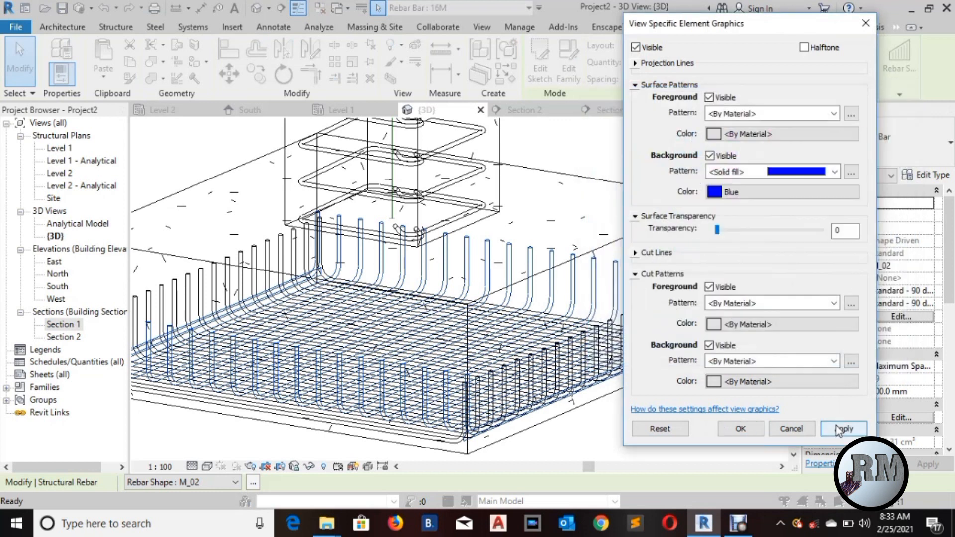
pyautogui.click(742, 428)
pyautogui.click(677, 424)
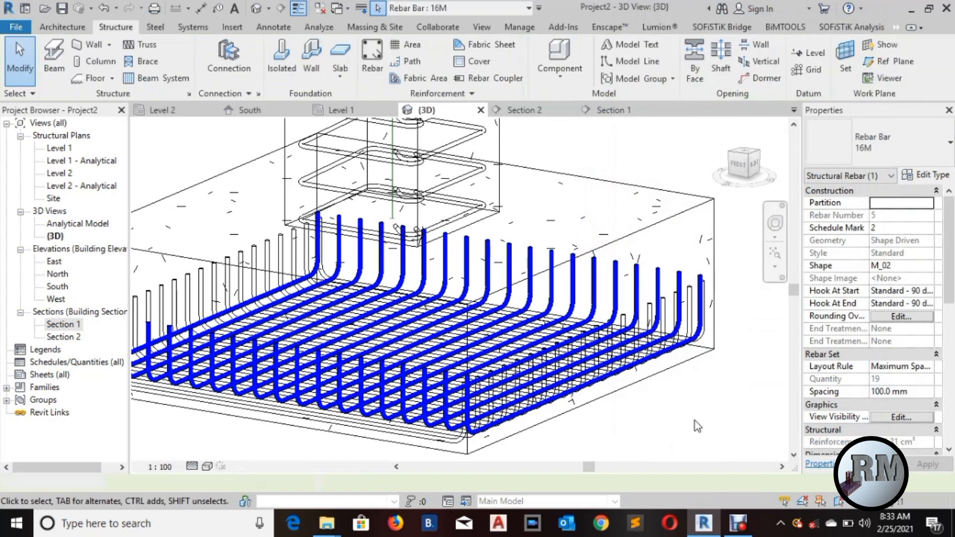
# Override the right footing's lower rebar set by element with a red solid-fill surface background and clear the selection.
pyautogui.click(185, 279)
pyautogui.rightClick(643, 423)
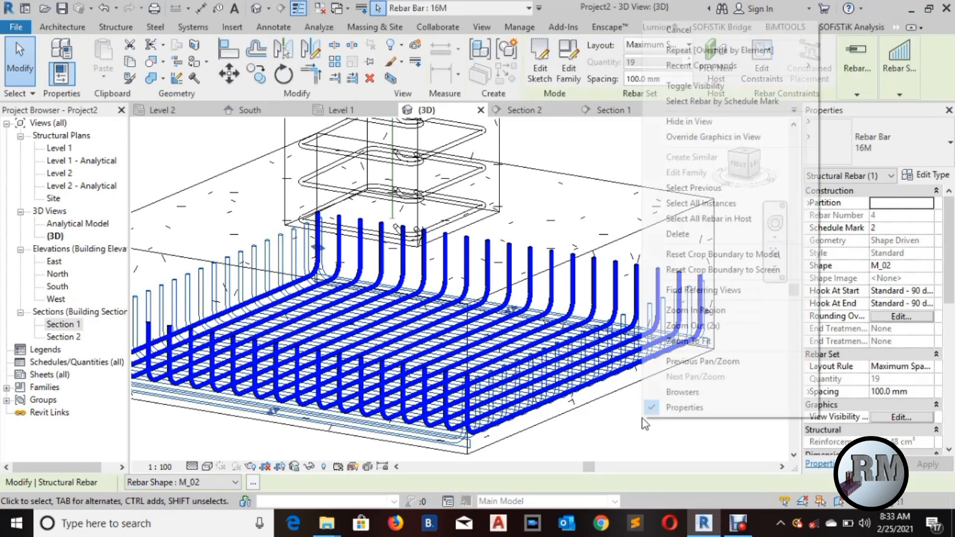
pyautogui.moveTo(729, 136)
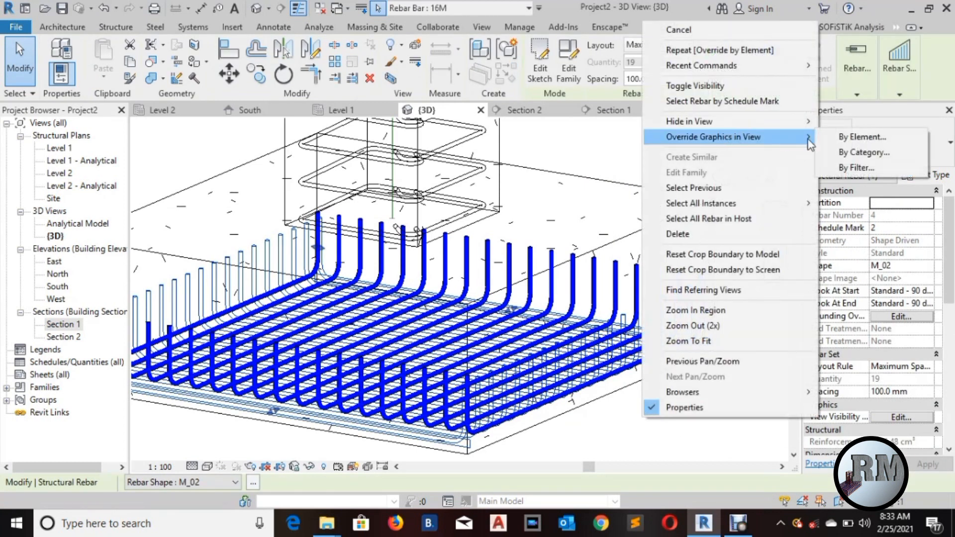
pyautogui.click(857, 138)
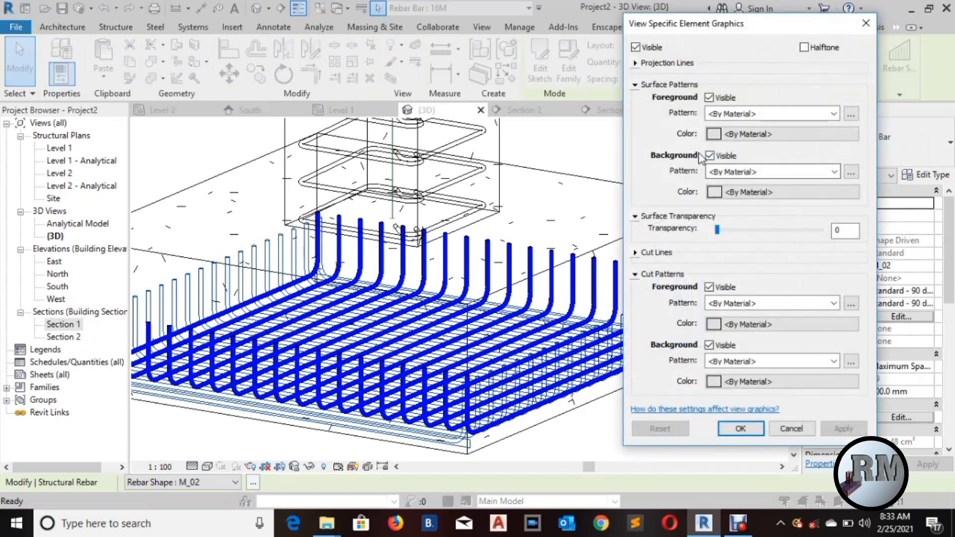
pyautogui.click(838, 172)
pyautogui.click(732, 196)
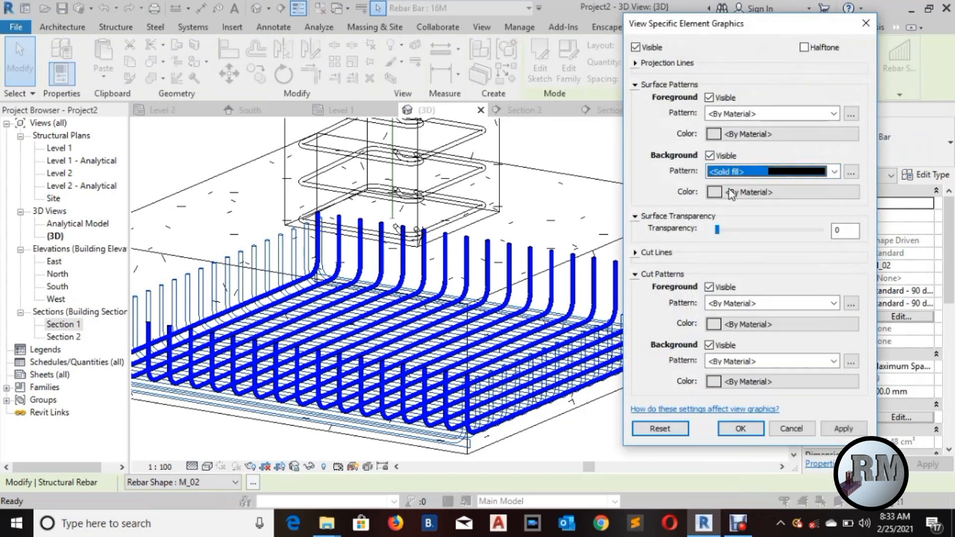
pyautogui.click(732, 193)
pyautogui.click(604, 149)
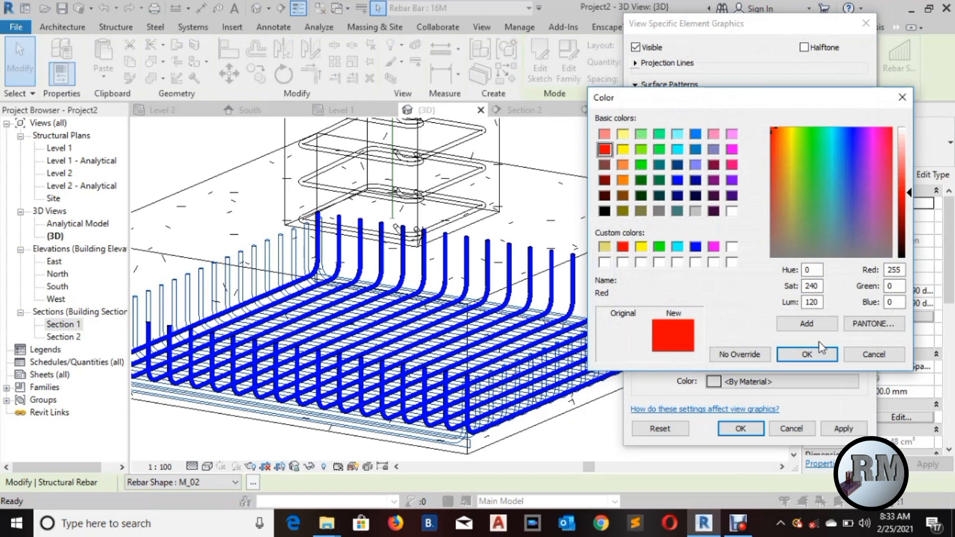
pyautogui.click(807, 354)
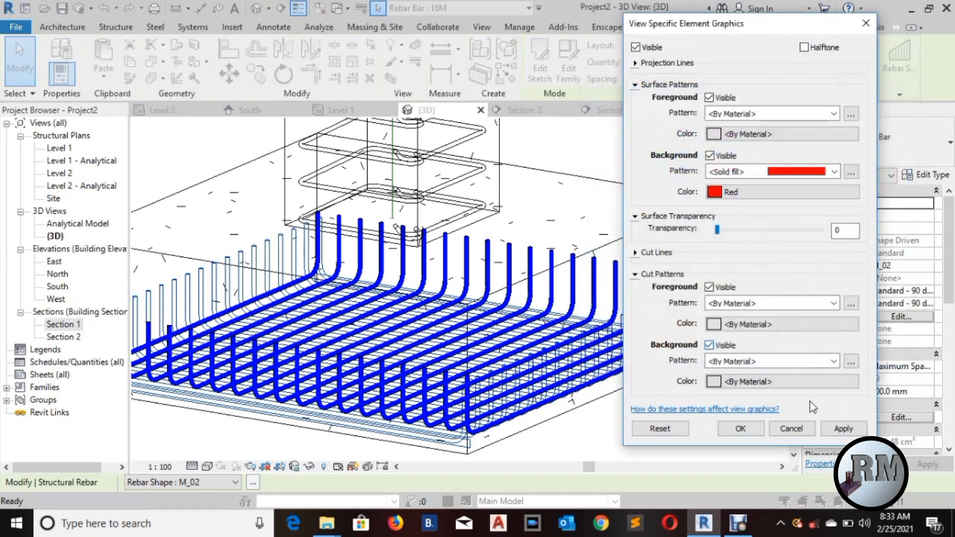
pyautogui.click(841, 429)
pyautogui.click(746, 429)
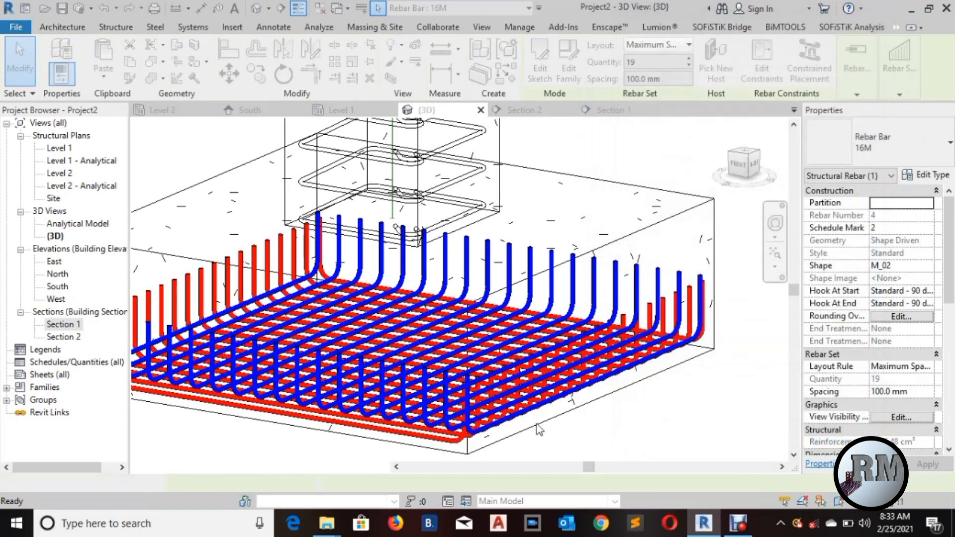
pyautogui.scroll(-3, 619, 417)
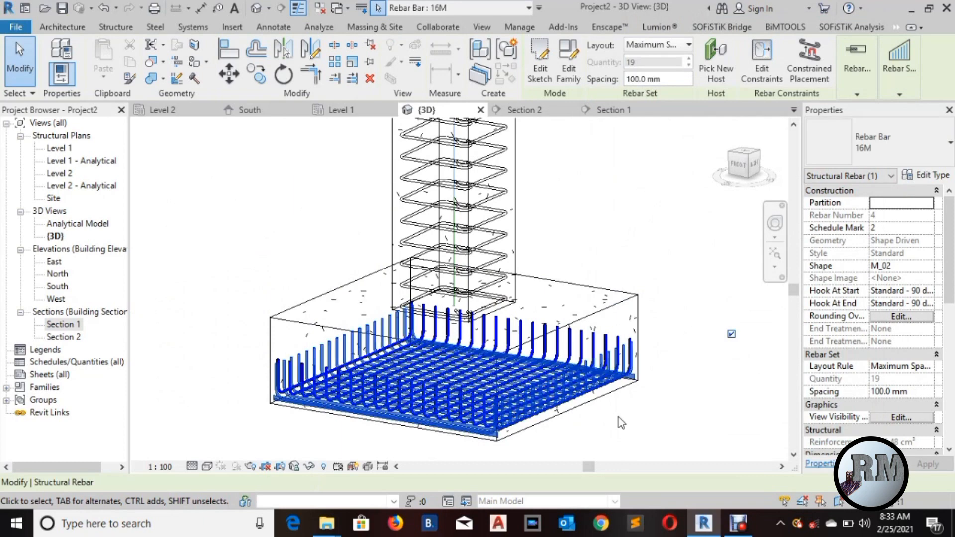
pyautogui.click(300, 259)
# Override the graphics of the left footing's upper rebar set by element, using a blue solid-fill surface background.
pyautogui.scroll(-1, 300, 259)
pyautogui.moveTo(393, 261); pyautogui.dragTo(607, 282, button='middle')
pyautogui.scroll(-2, 607, 282)
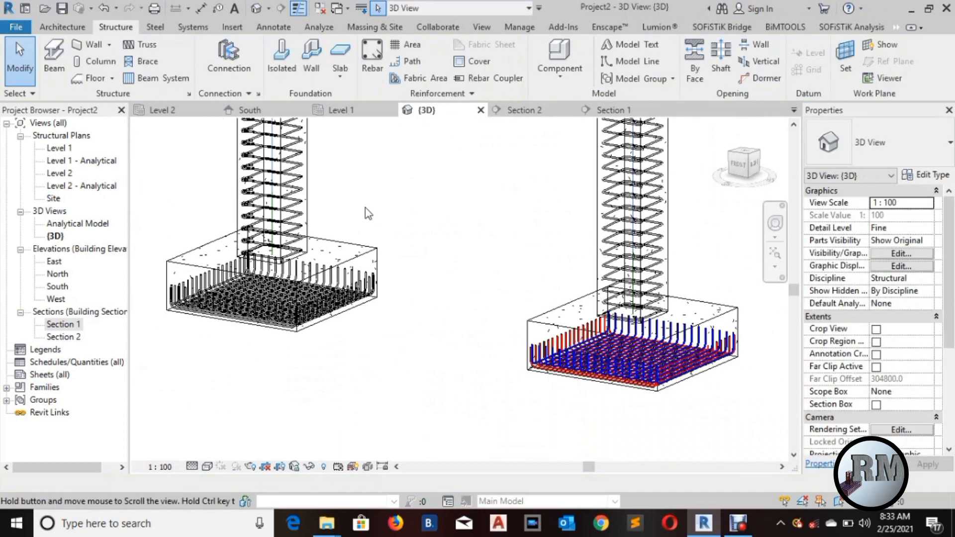
pyautogui.moveTo(363, 213); pyautogui.dragTo(482, 257, button='middle')
pyautogui.scroll(3, 422, 343)
pyautogui.scroll(3, 420, 331)
pyautogui.scroll(2, 423, 337)
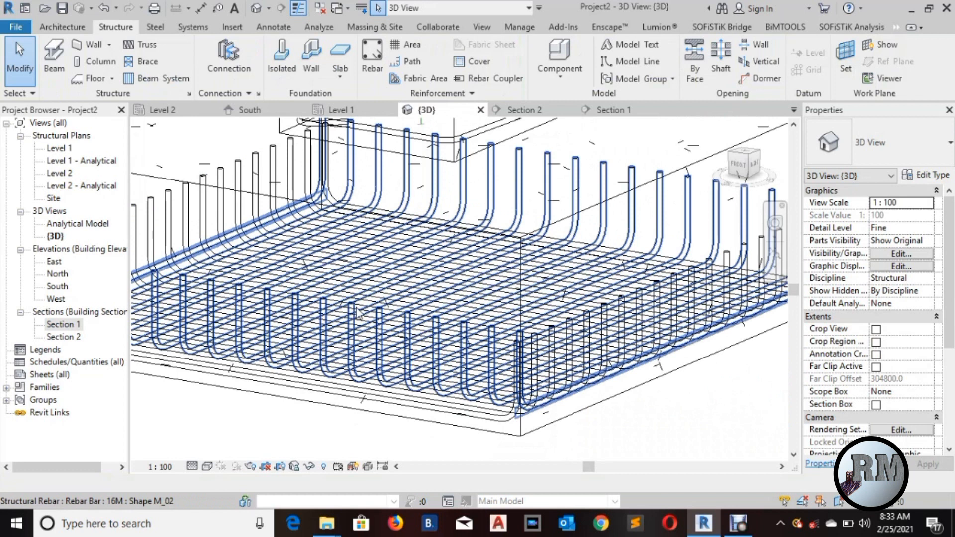
pyautogui.click(706, 377)
pyautogui.scroll(-2, 571, 352)
pyautogui.rightClick(565, 343)
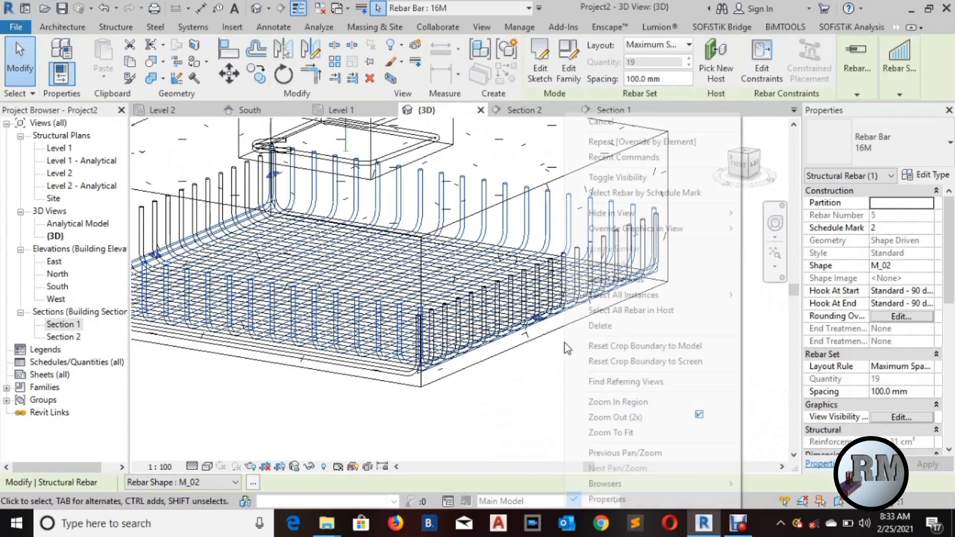
pyautogui.moveTo(667, 230)
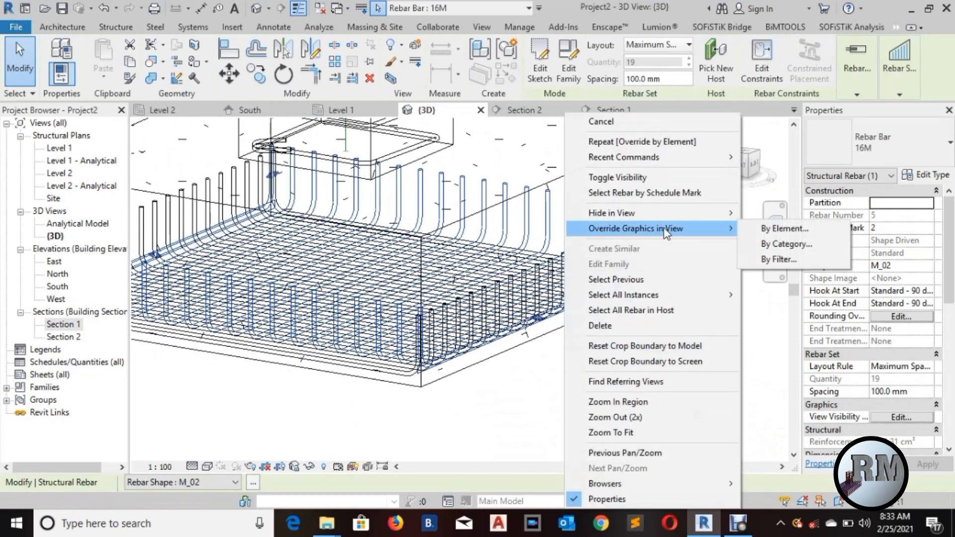
pyautogui.click(777, 227)
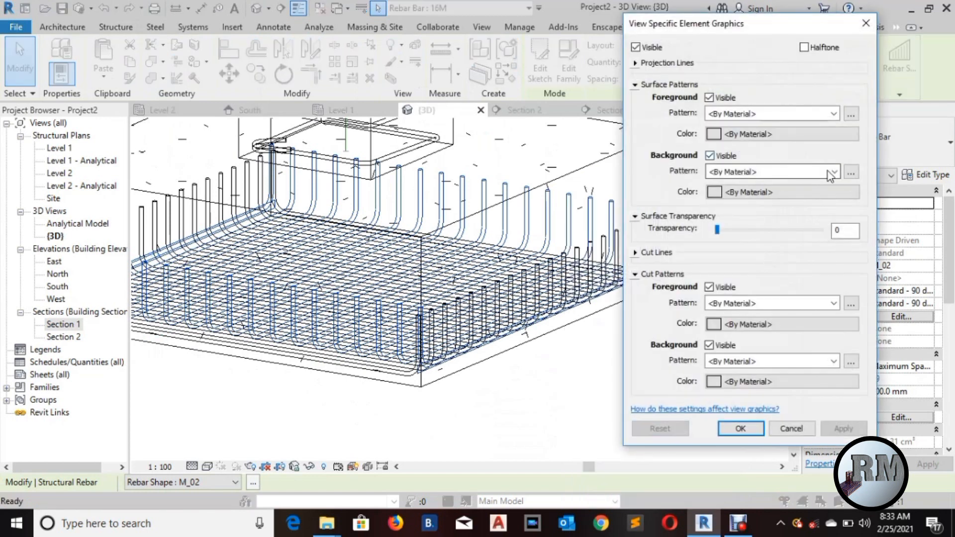
pyautogui.click(829, 172)
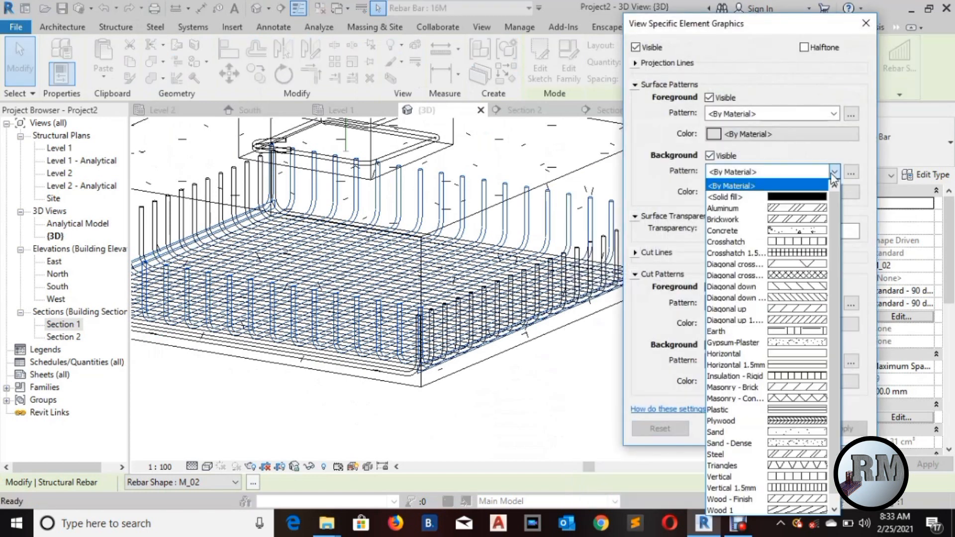
pyautogui.click(731, 198)
pyautogui.click(734, 193)
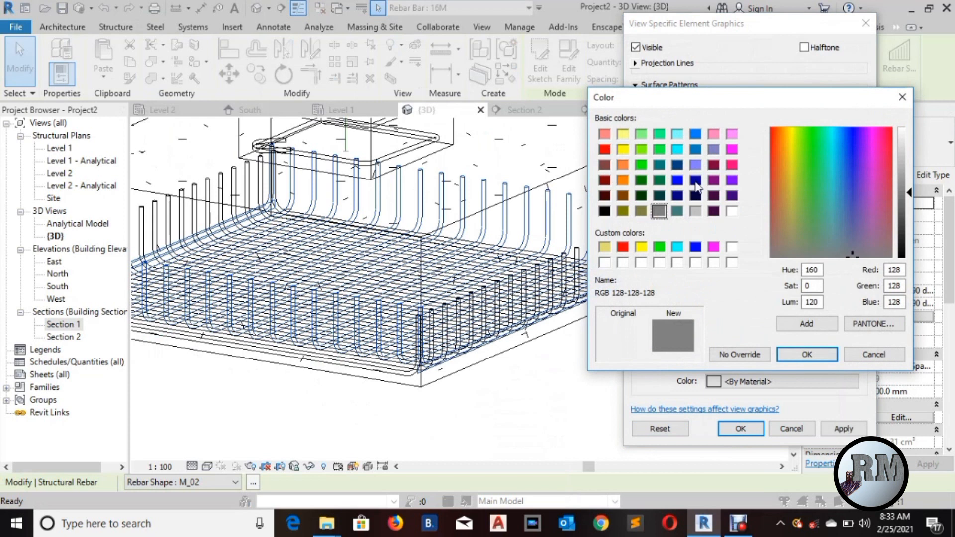
pyautogui.click(678, 180)
pyautogui.click(799, 354)
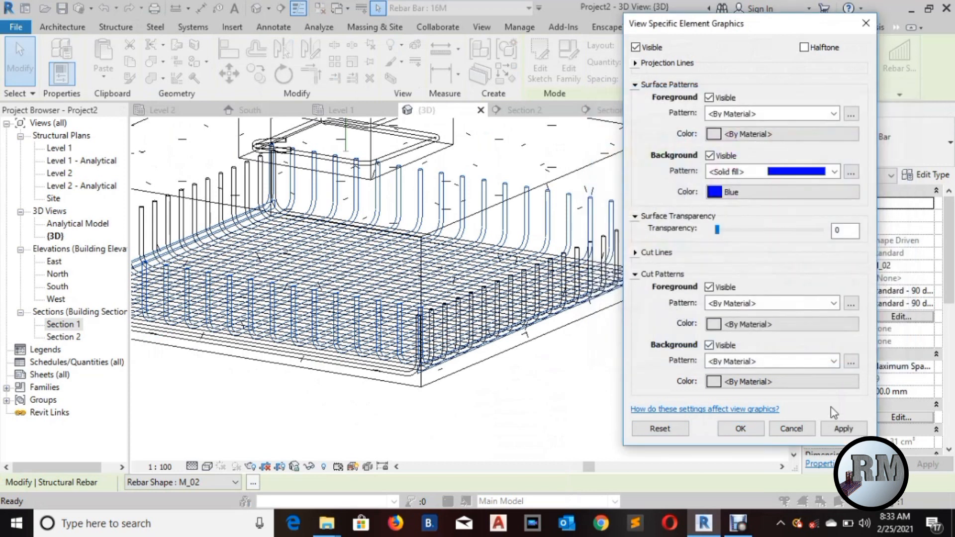
pyautogui.click(845, 428)
# Override the left footing's lower rebar set by element with a red solid-fill surface background and clear the selection.
pyautogui.moveTo(376, 276); pyautogui.dragTo(420, 290, button='middle')
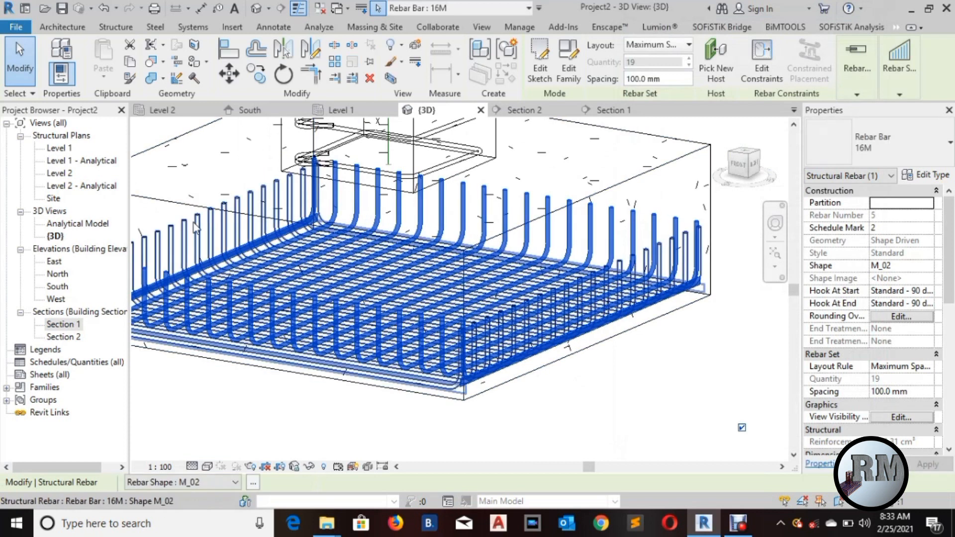
pyautogui.click(194, 223)
pyautogui.rightClick(578, 395)
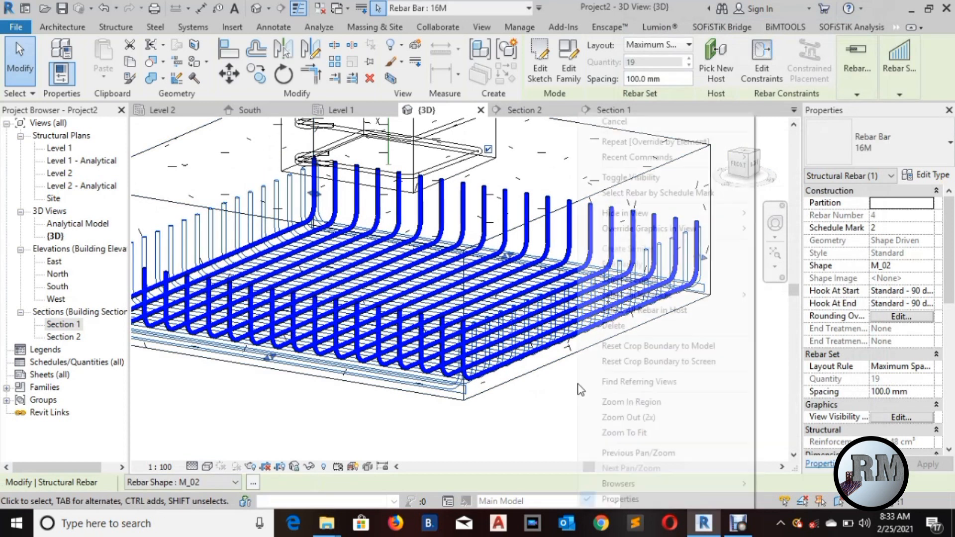
pyautogui.moveTo(669, 229)
pyautogui.click(817, 228)
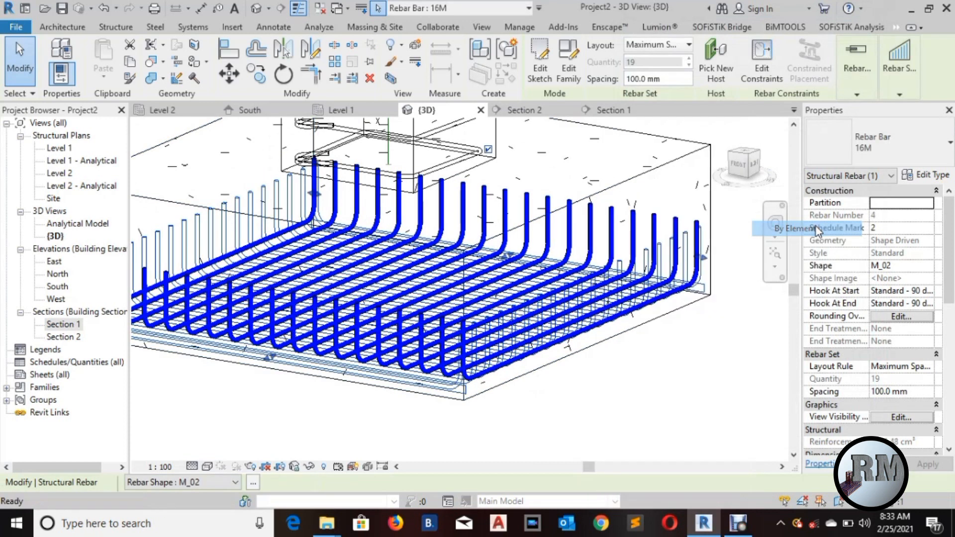
pyautogui.click(836, 173)
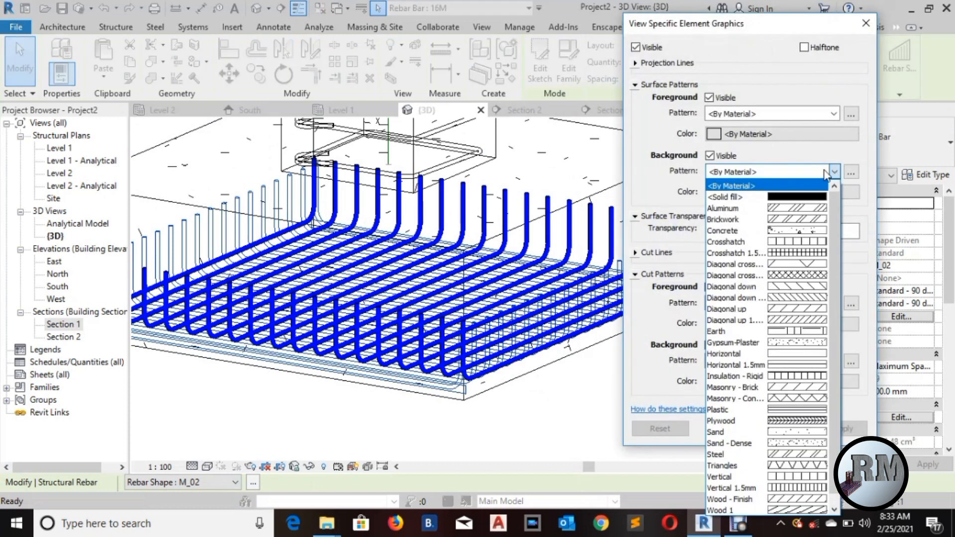
pyautogui.click(722, 198)
pyautogui.click(716, 192)
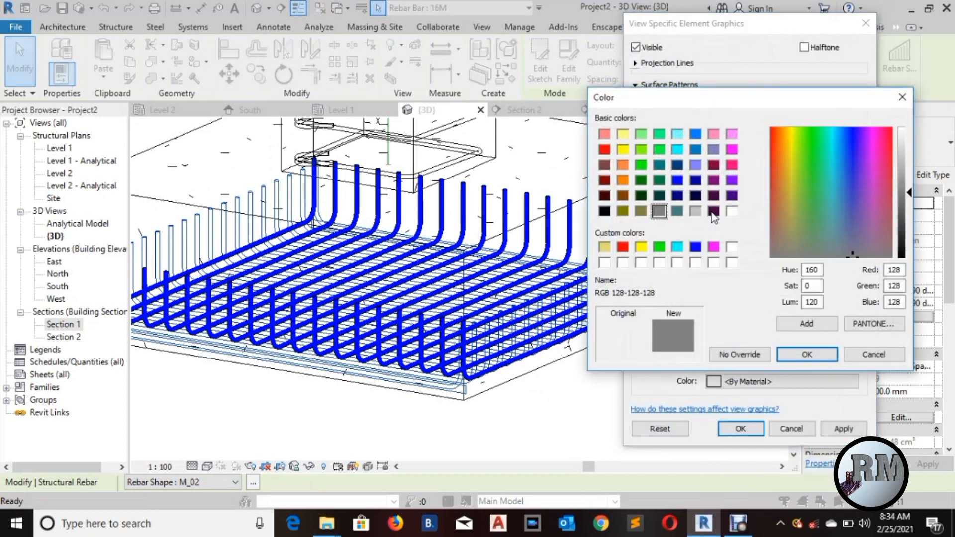
pyautogui.click(604, 150)
pyautogui.click(807, 355)
pyautogui.click(844, 428)
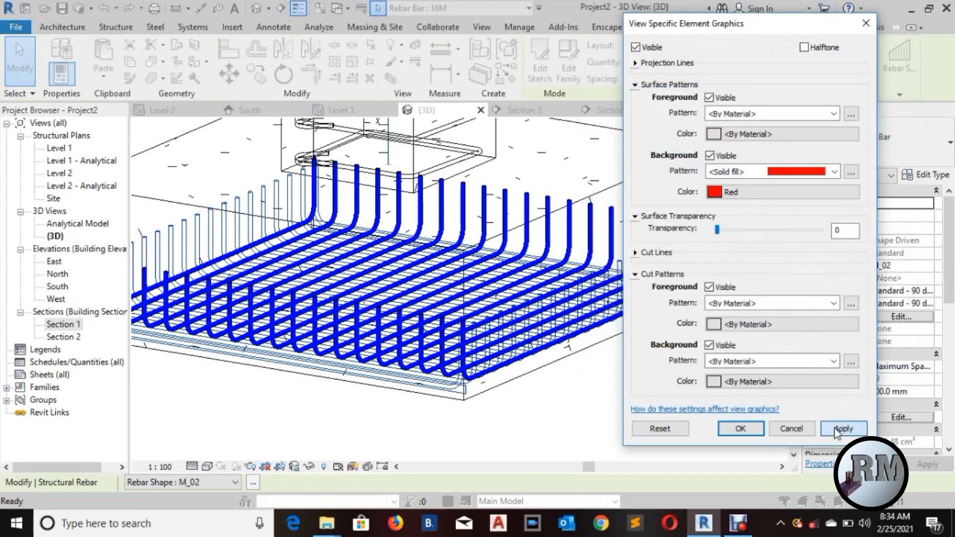
pyautogui.click(740, 430)
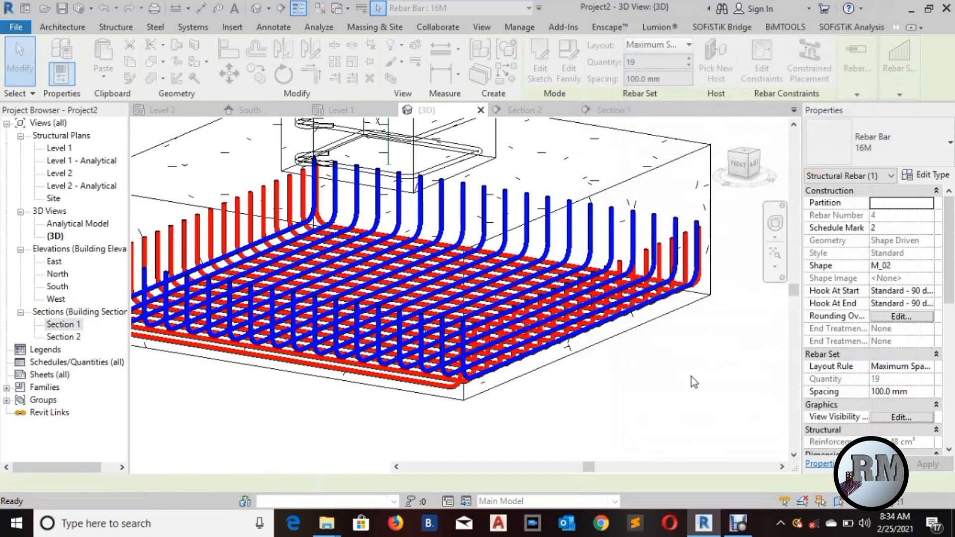
pyautogui.scroll(-3, 603, 373)
pyautogui.click(605, 372)
pyautogui.moveTo(724, 329); pyautogui.dragTo(617, 198, button='middle')
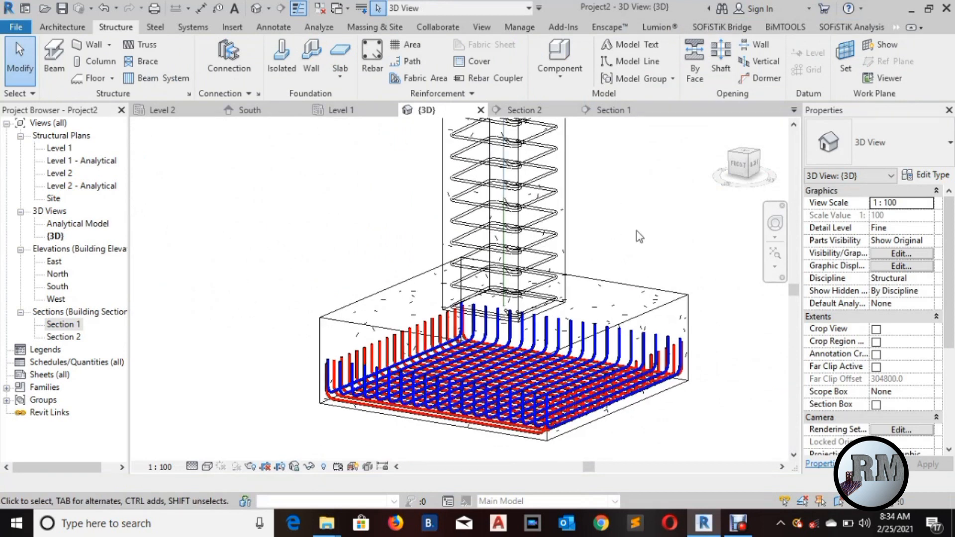
pyautogui.moveTo(536, 214); pyautogui.dragTo(529, 252, button='middle')
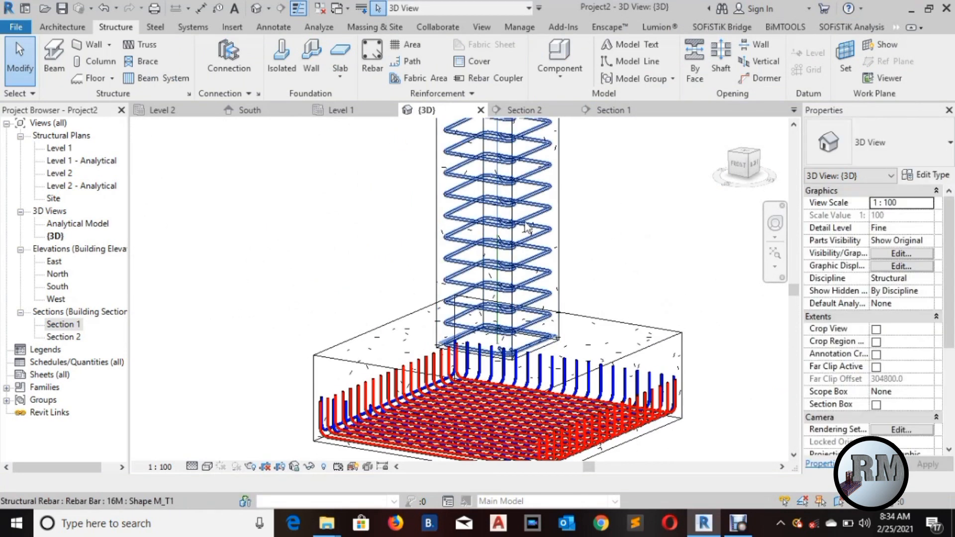
# Override the graphics of the right column's tie set by element, using a red solid-fill surface background.
pyautogui.click(217, 247)
pyautogui.rightClick(217, 246)
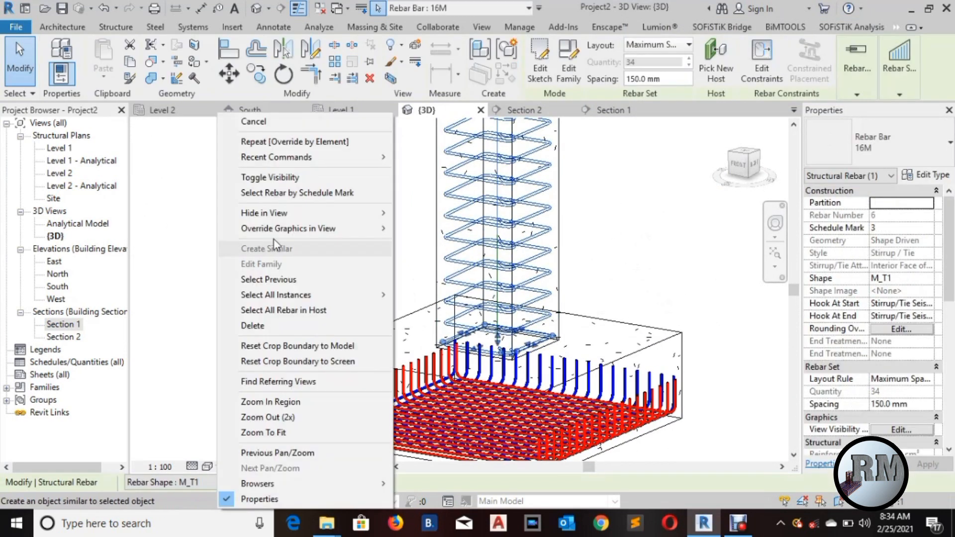
pyautogui.moveTo(288, 224)
pyautogui.click(456, 230)
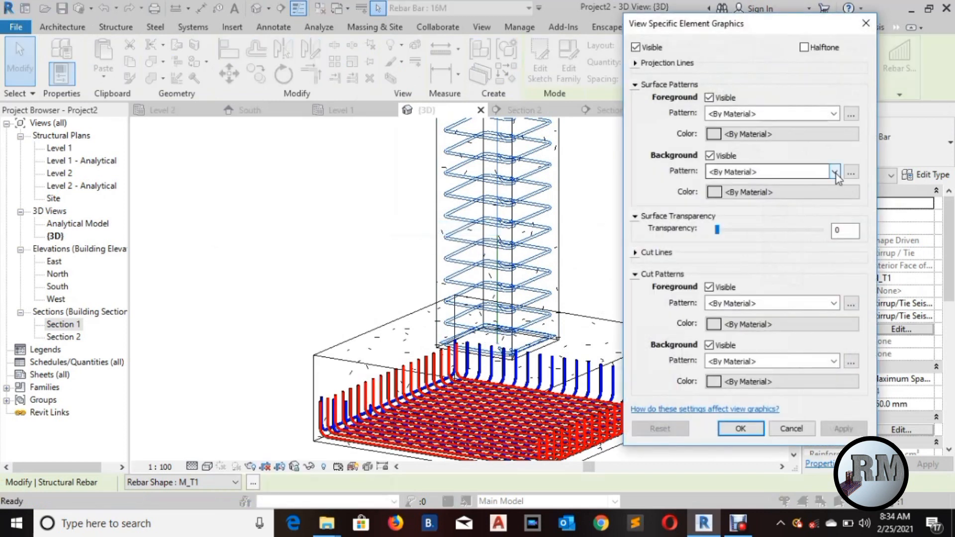
pyautogui.click(836, 173)
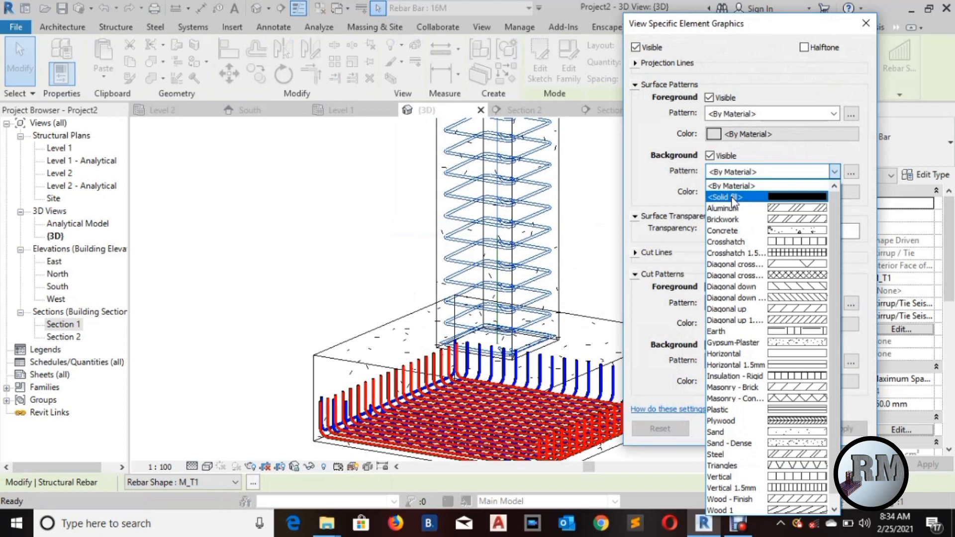
pyautogui.click(732, 198)
pyautogui.click(735, 191)
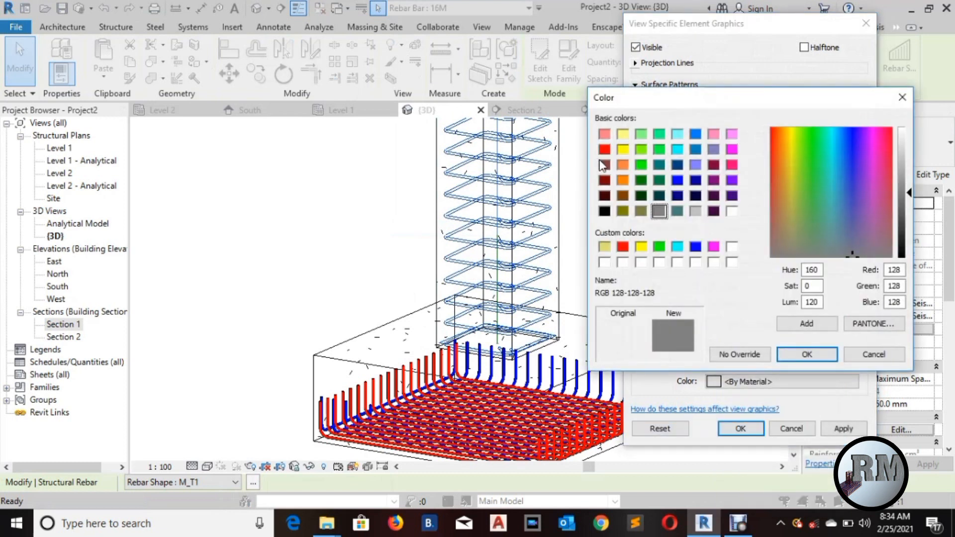
pyautogui.click(604, 149)
pyautogui.click(808, 354)
pyautogui.click(843, 428)
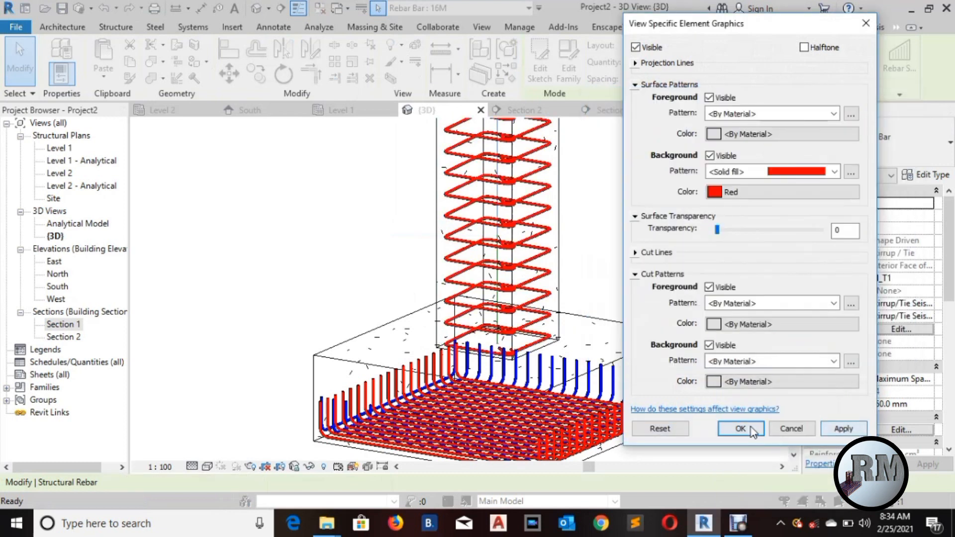
pyautogui.click(741, 429)
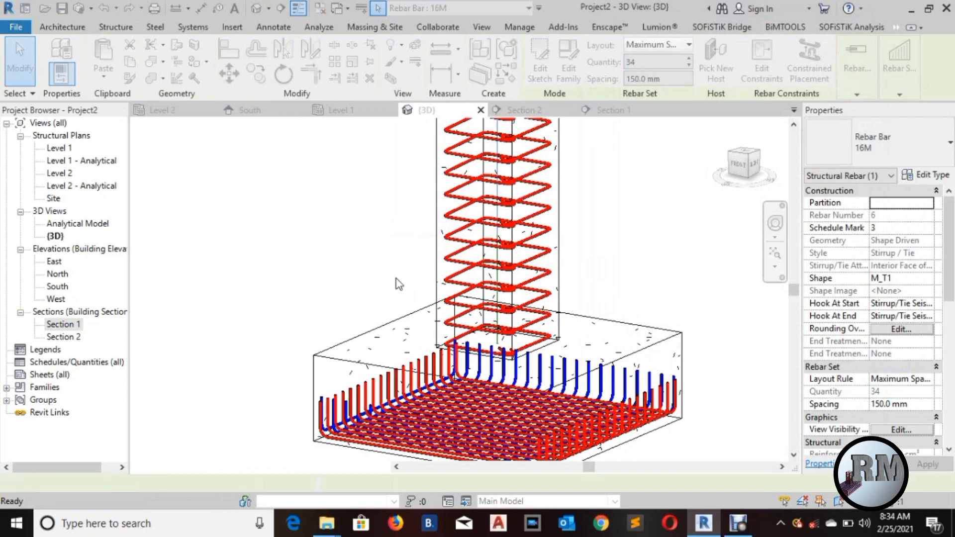
# Override the left column's tie set by element with a red solid-fill surface background and clear the selection.
pyautogui.scroll(-3, 313, 264)
pyautogui.moveTo(312, 264); pyautogui.dragTo(584, 301, button='middle')
pyautogui.moveTo(276, 271); pyautogui.dragTo(410, 304, button='middle')
pyautogui.scroll(2, 400, 289)
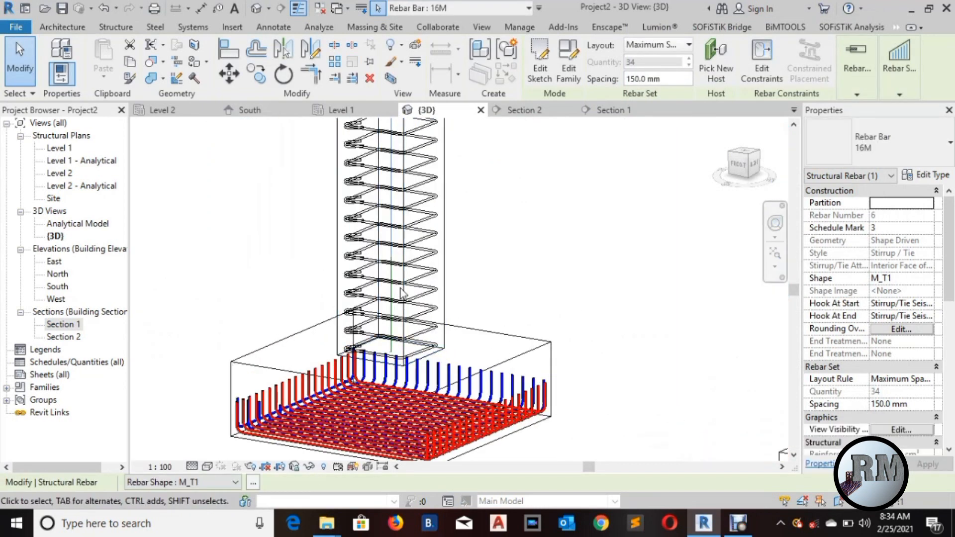
pyautogui.rightClick(491, 233)
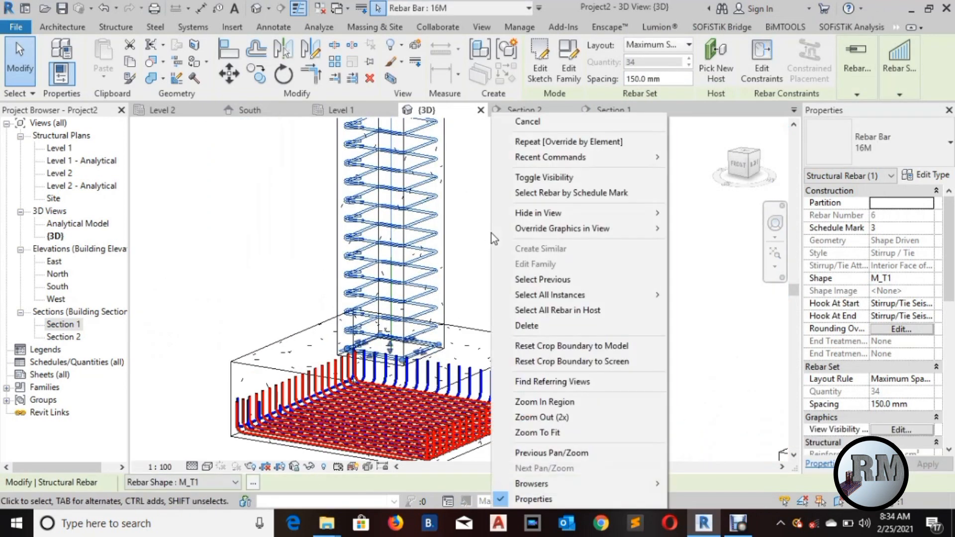
pyautogui.moveTo(575, 235)
pyautogui.click(727, 230)
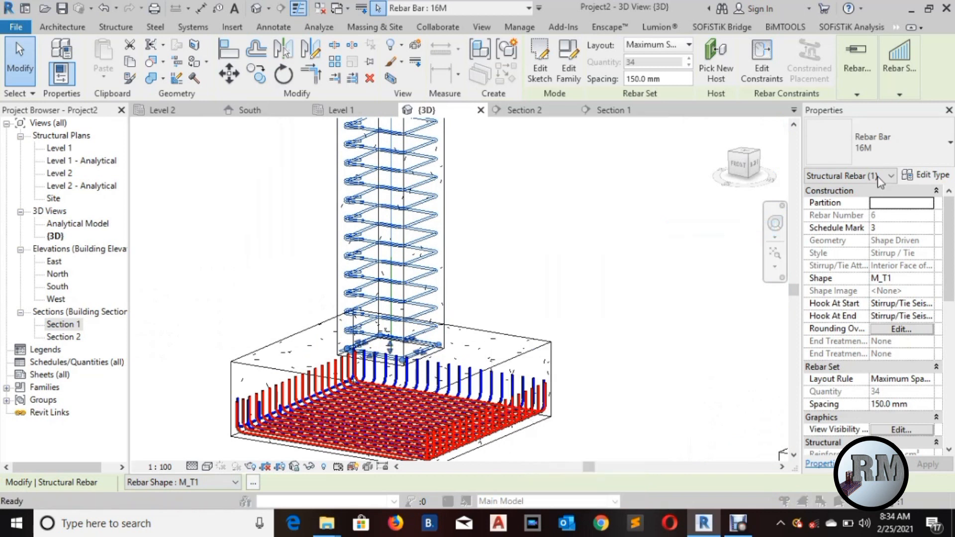
pyautogui.click(836, 172)
pyautogui.click(747, 202)
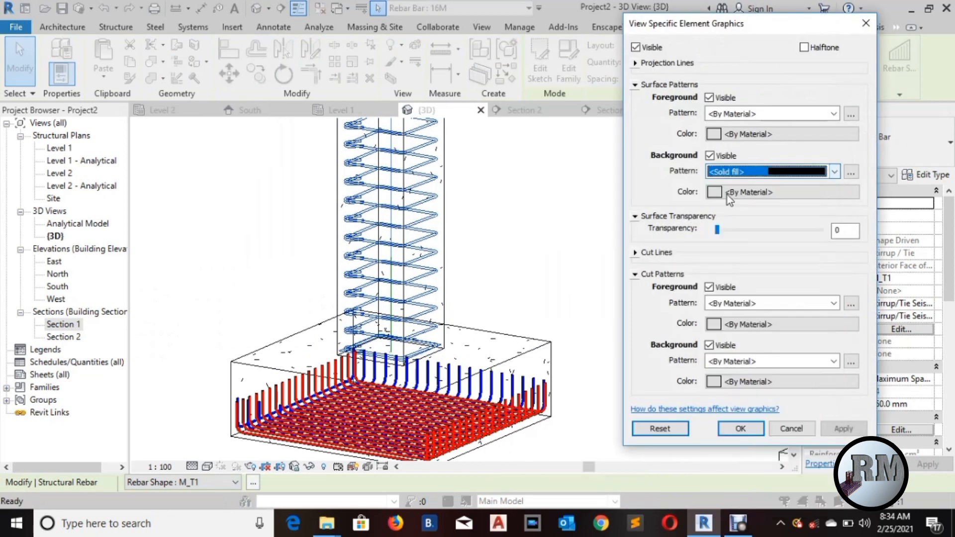
pyautogui.click(783, 192)
pyautogui.click(605, 150)
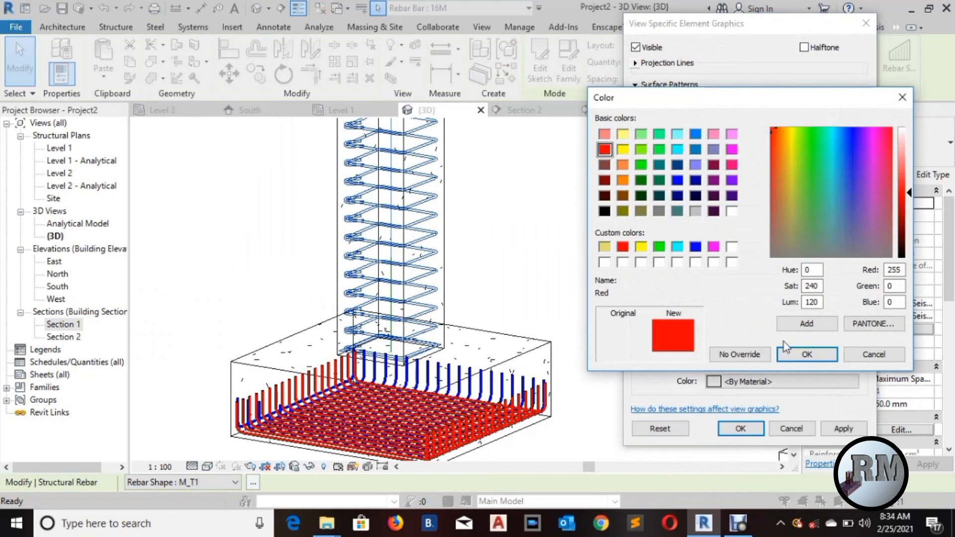
pyautogui.click(794, 357)
pyautogui.click(844, 428)
pyautogui.click(740, 429)
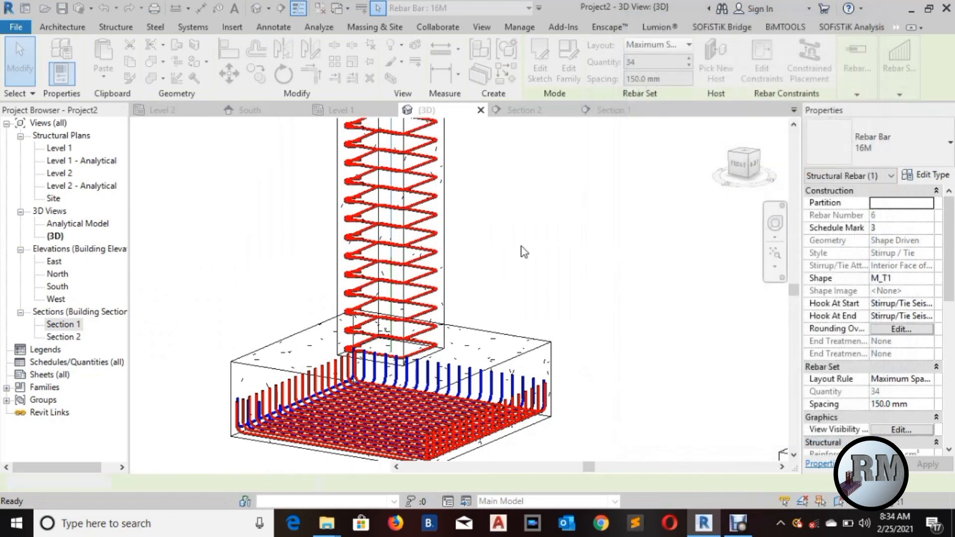
pyautogui.click(568, 232)
# Open the Section 1 view and start placing rebar in the column with the straight shape M_00.
pyautogui.scroll(-2, 627, 242)
pyautogui.moveTo(665, 243); pyautogui.dragTo(440, 308, button='middle')
pyautogui.scroll(-1, 508, 252)
pyautogui.scroll(-1, 440, 308)
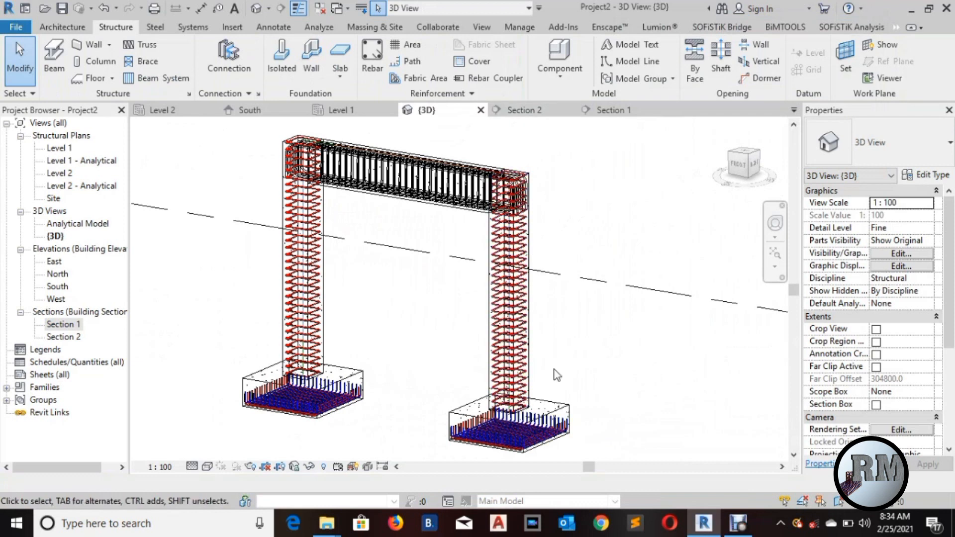
pyautogui.moveTo(561, 229); pyautogui.dragTo(551, 209, button='middle')
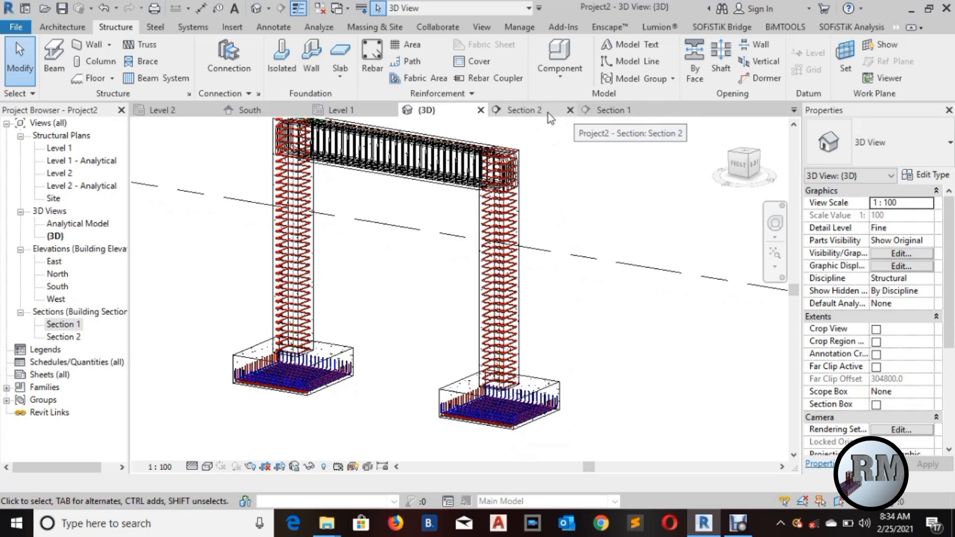
pyautogui.click(606, 115)
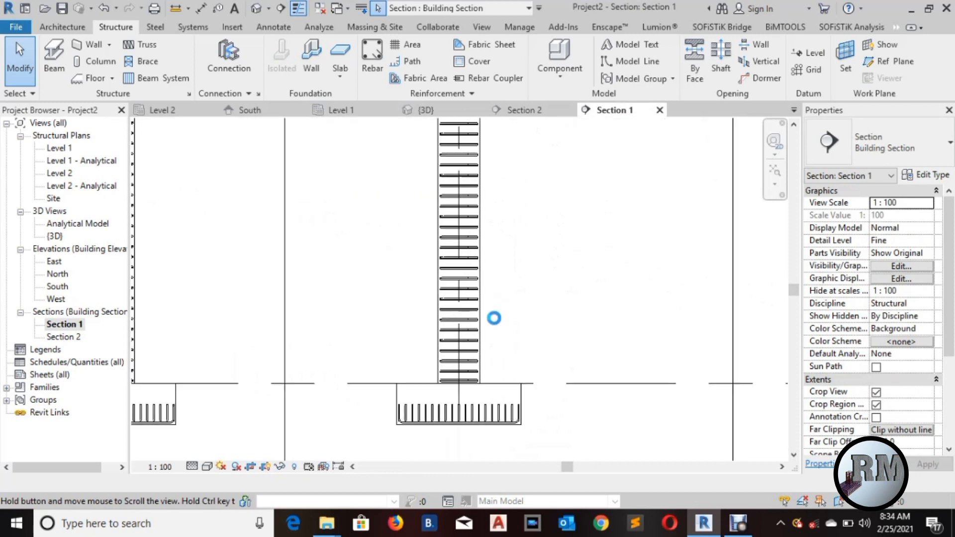
pyautogui.scroll(3, 493, 322)
pyautogui.click(377, 58)
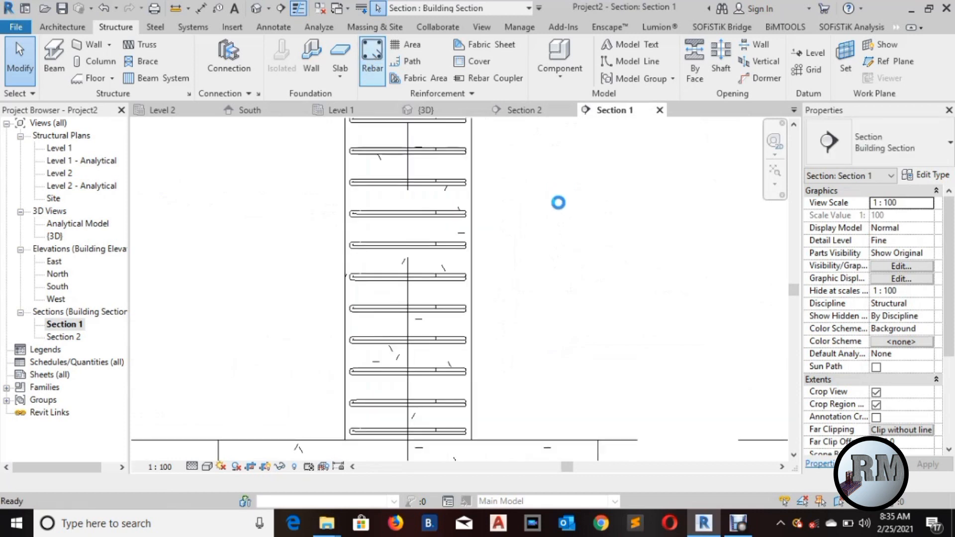
pyautogui.scroll(3, 759, 231)
pyautogui.moveTo(794, 342); pyautogui.dragTo(813, 124)
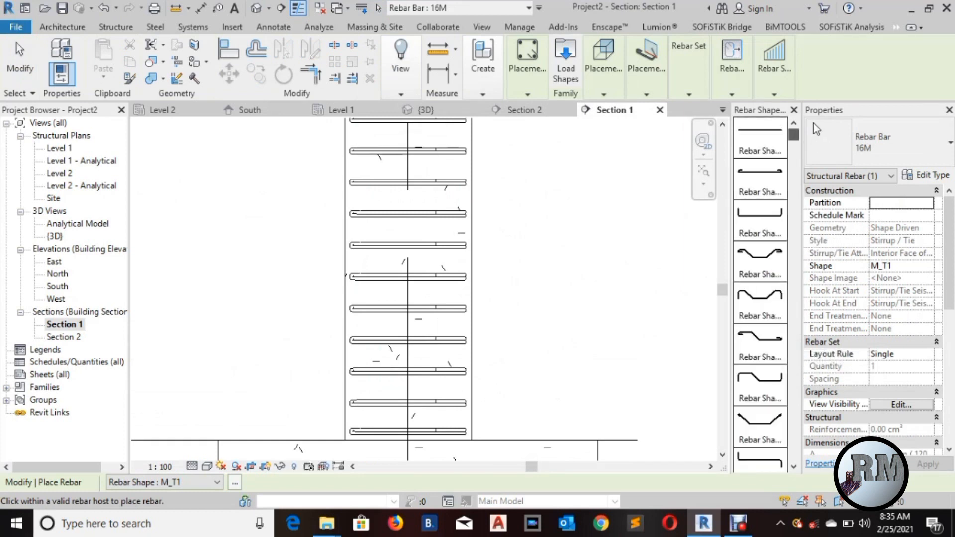
pyautogui.click(763, 141)
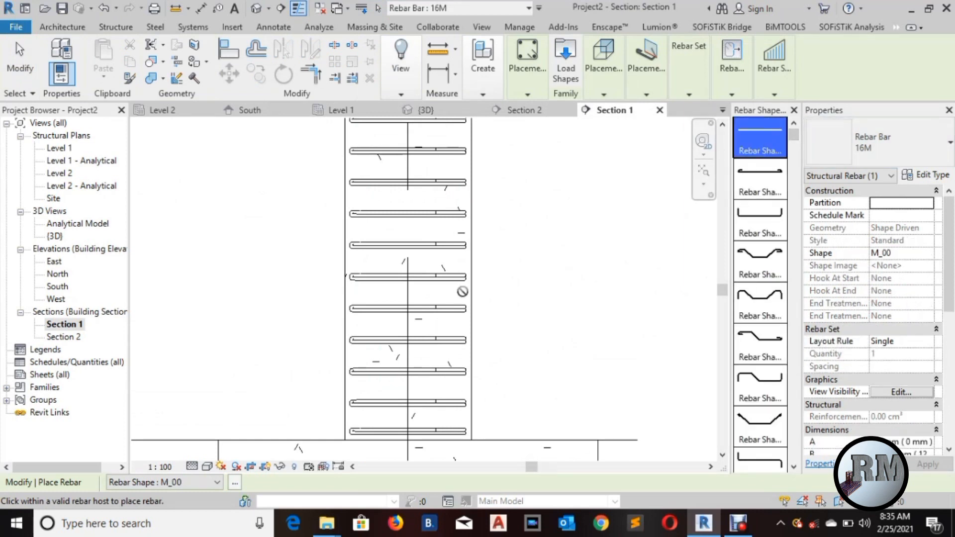
# Set the rebar placement plane to Current Work Plane and the placement orientation to Parallel to Work Plane.
pyautogui.moveTo(605, 93)
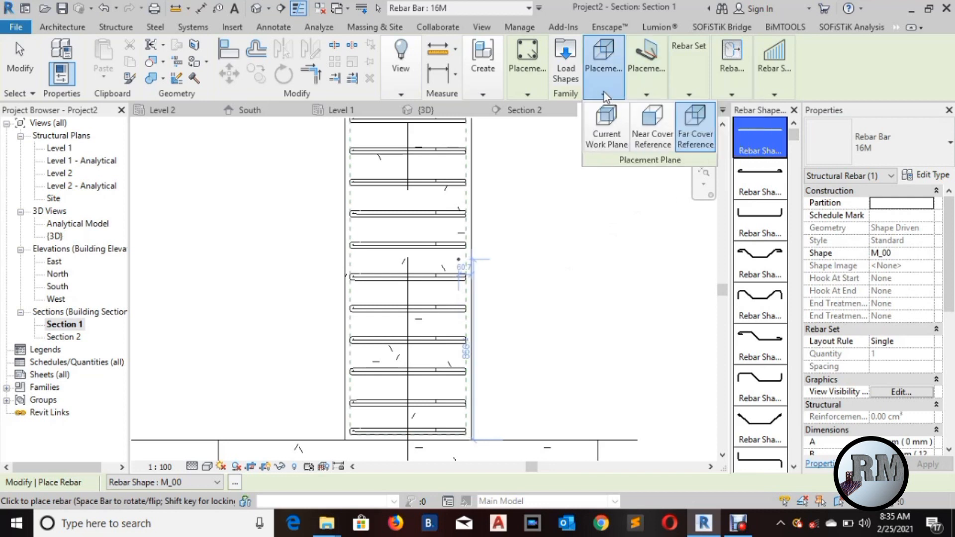
pyautogui.click(608, 126)
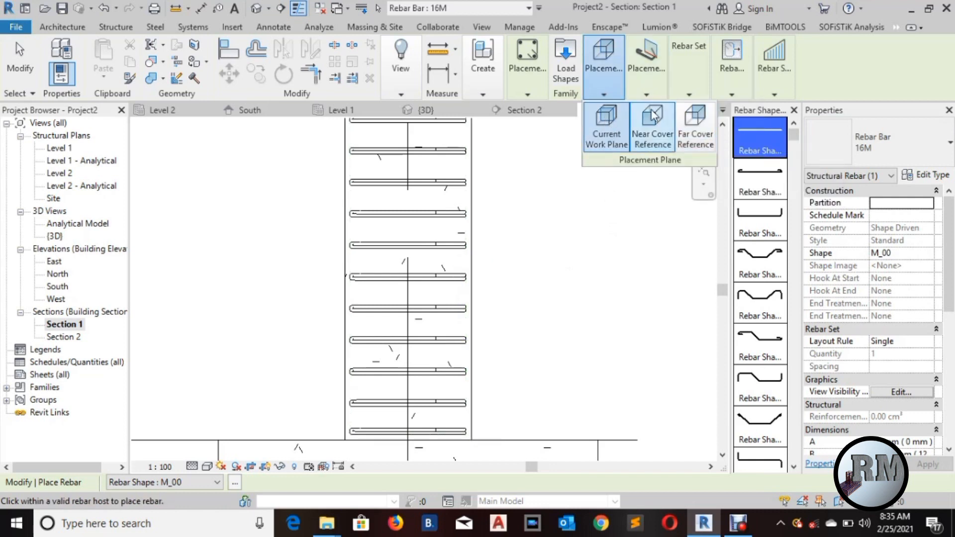
pyautogui.moveTo(646, 93)
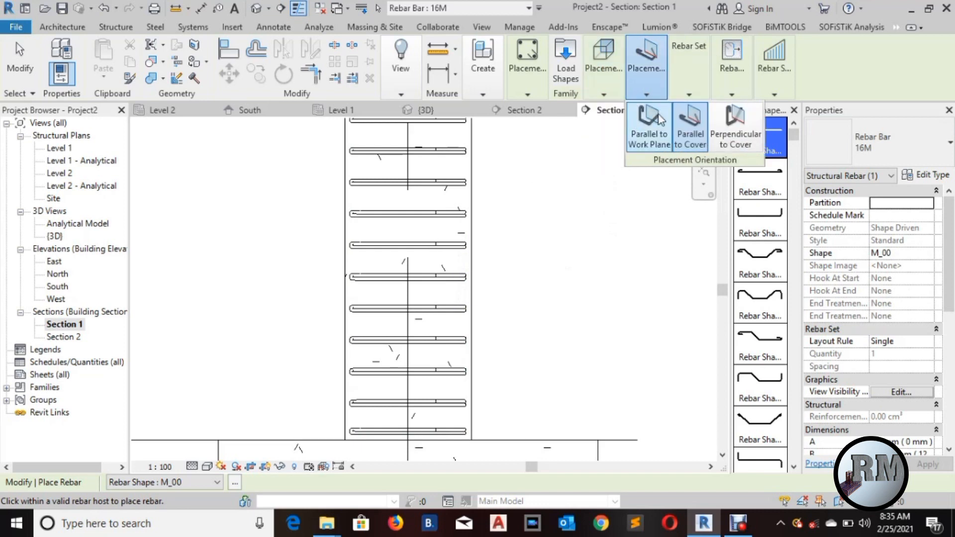
pyautogui.click(736, 129)
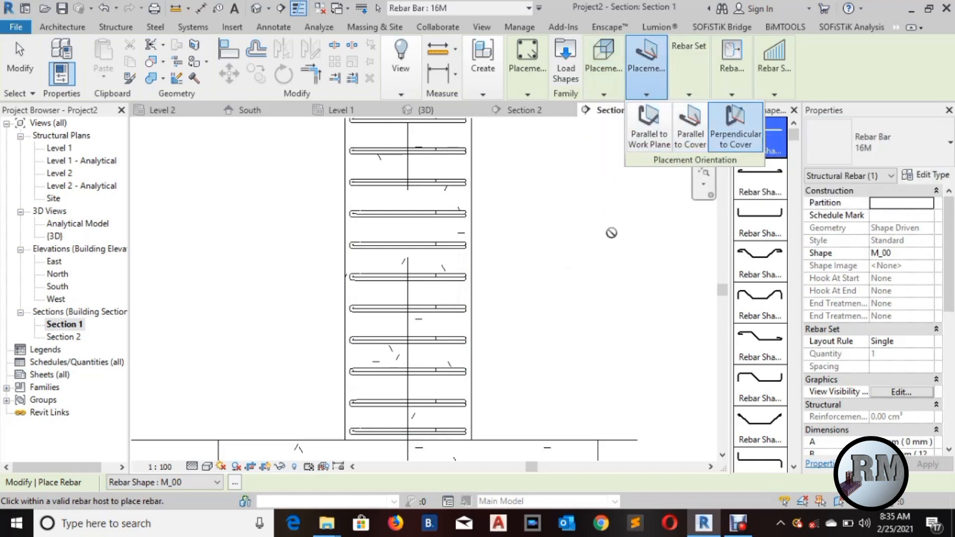
pyautogui.click(656, 97)
pyautogui.click(649, 135)
pyautogui.click(646, 94)
pyautogui.click(691, 135)
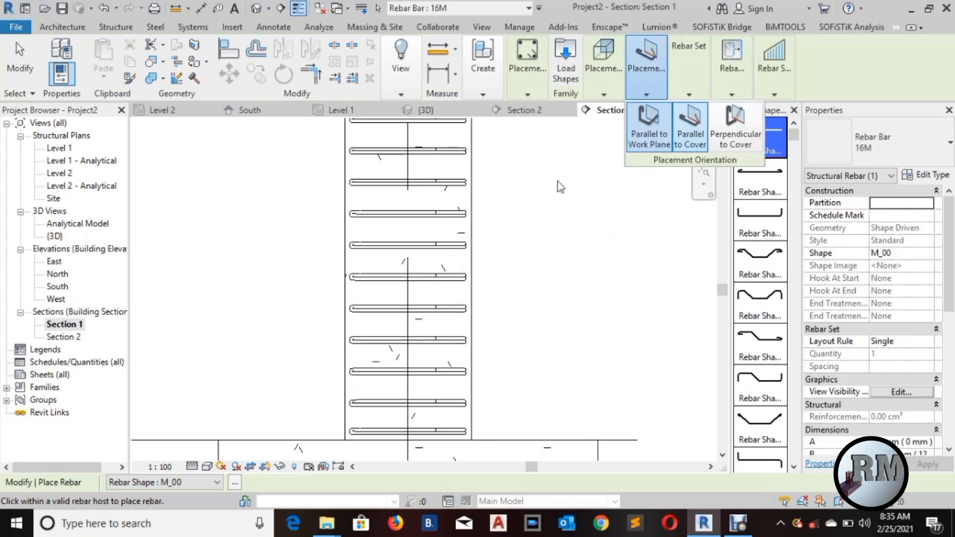
pyautogui.click(607, 86)
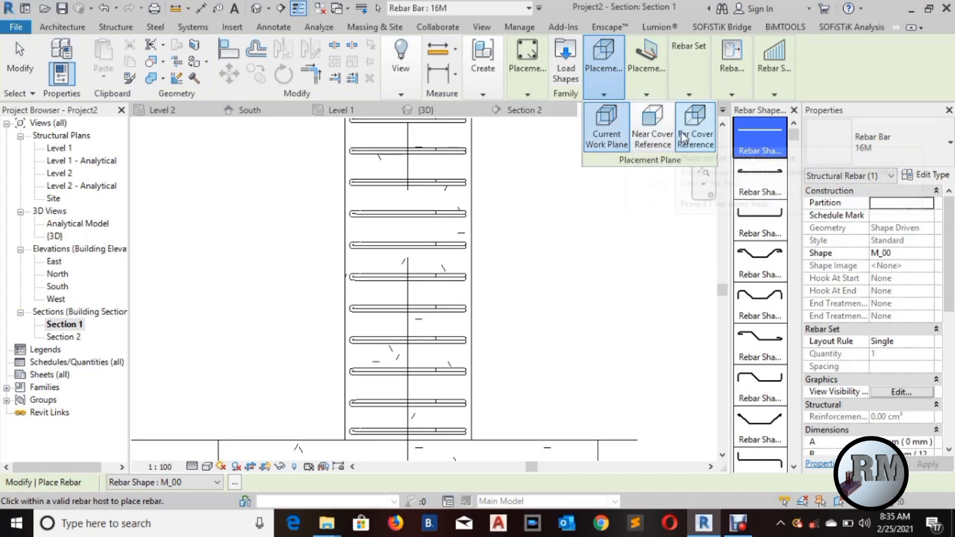
pyautogui.click(648, 93)
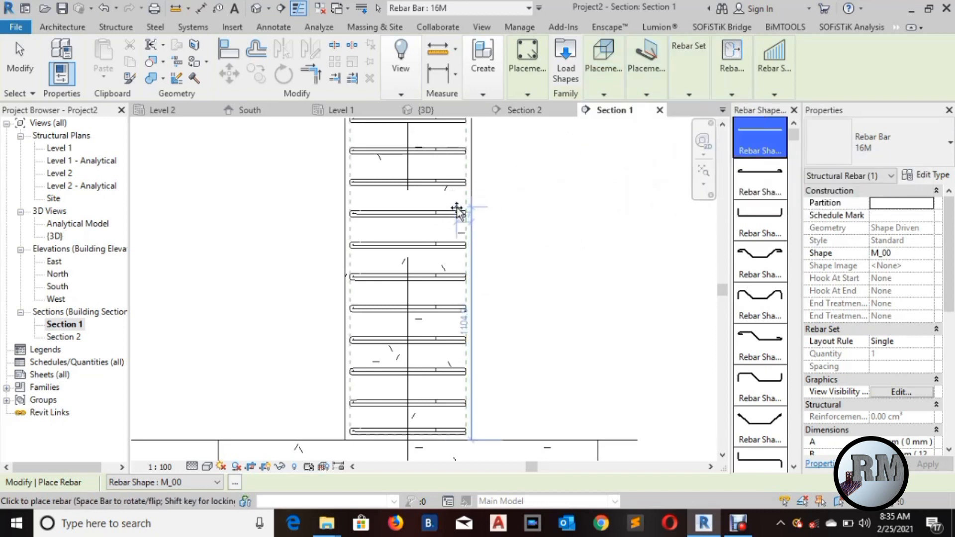
pyautogui.click(648, 92)
pyautogui.click(659, 142)
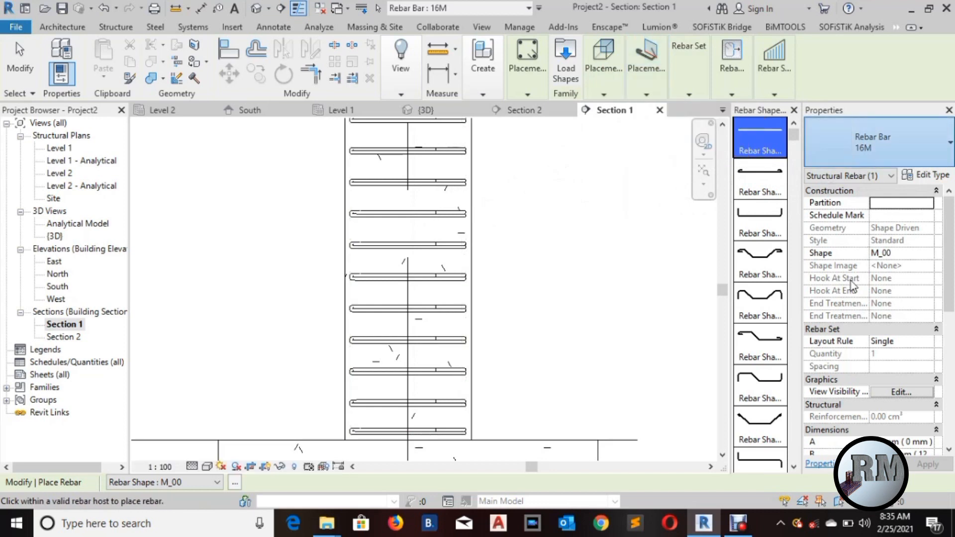
# Place a vertical 32M straight bar inside the ties along the column's right side and end the placement.
pyautogui.click(891, 133)
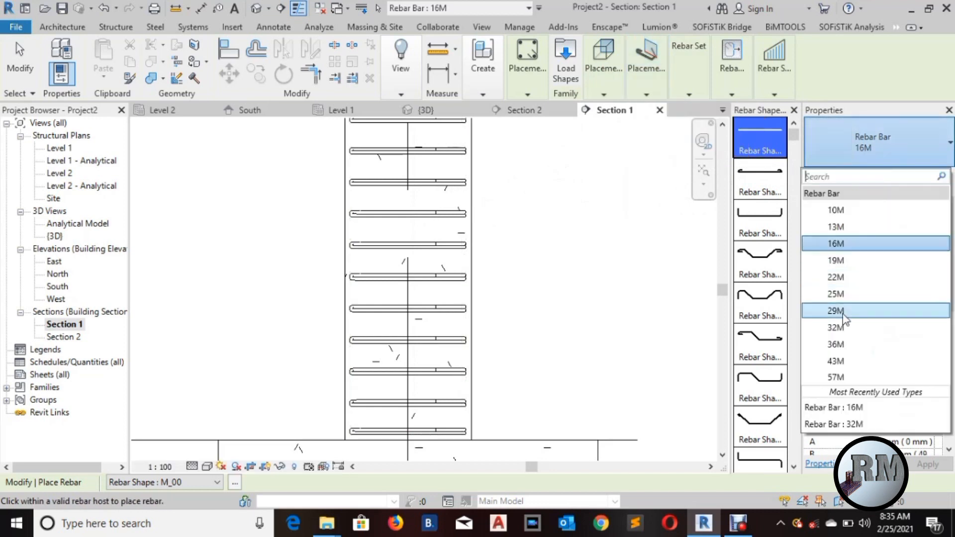
pyautogui.click(846, 328)
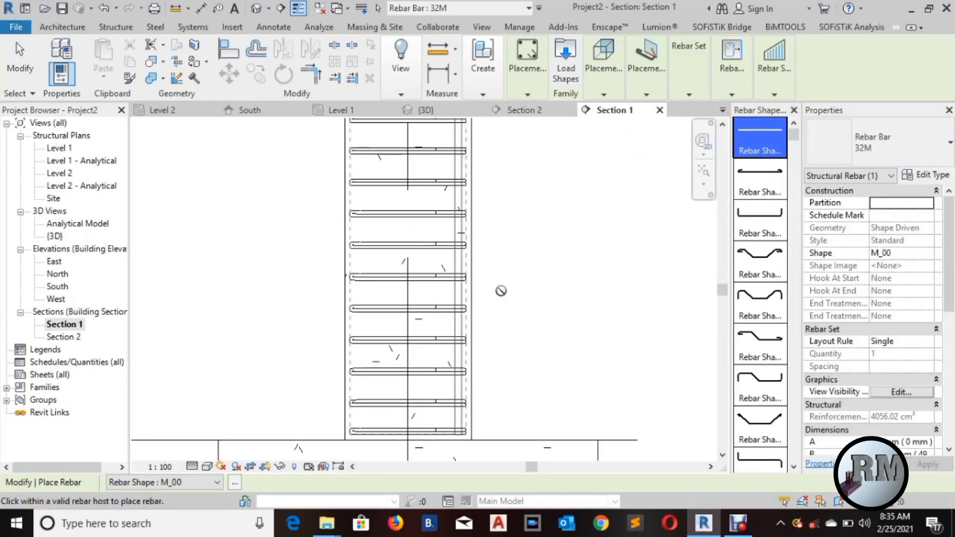
pyautogui.scroll(-2, 500, 290)
pyautogui.press('Escape')
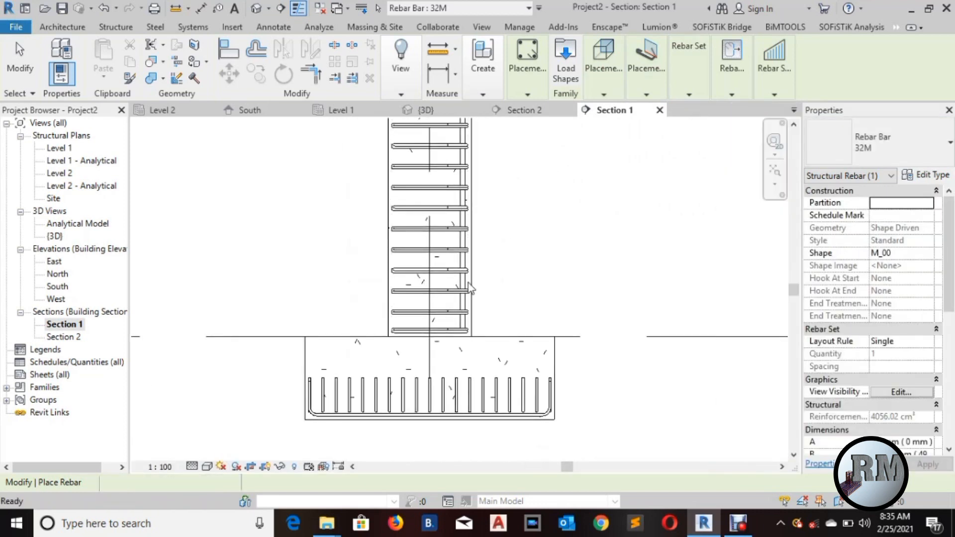
# Edit the sketch of the column's vertical 32M bar and stretch its lower end down into the footing.
pyautogui.scroll(2, 470, 281)
pyautogui.moveTo(528, 219); pyautogui.dragTo(511, 187, button='middle')
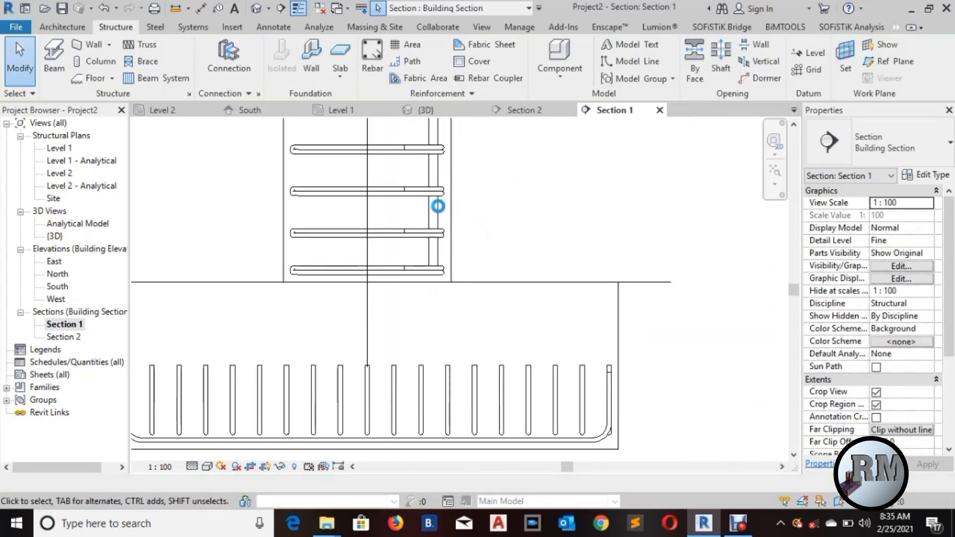
pyautogui.scroll(1, 437, 241)
pyautogui.moveTo(485, 241); pyautogui.dragTo(507, 164, button='middle')
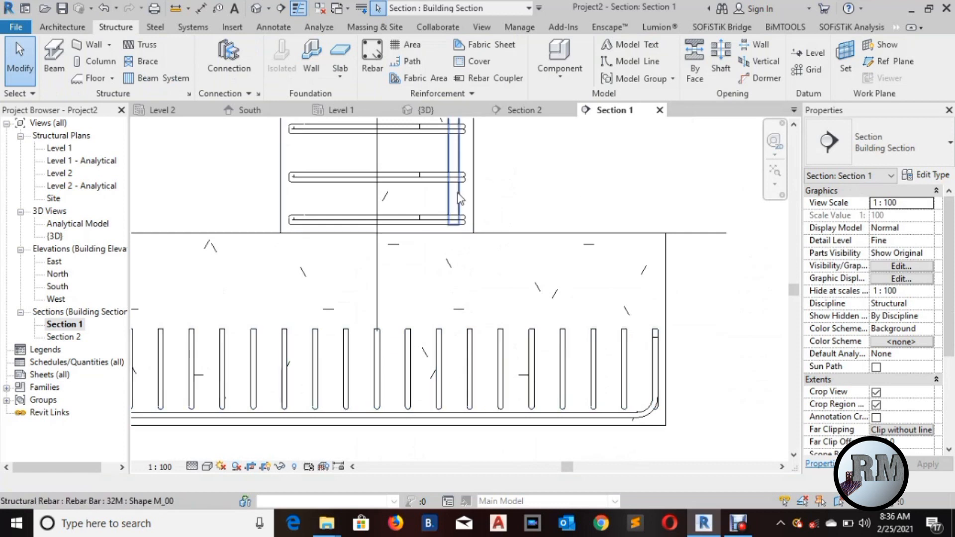
pyautogui.click(568, 174)
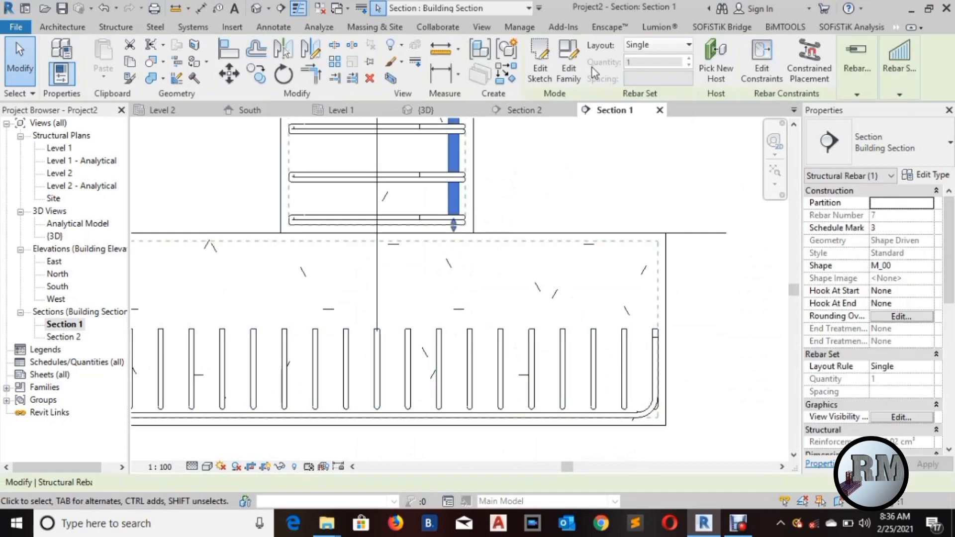
pyautogui.click(532, 63)
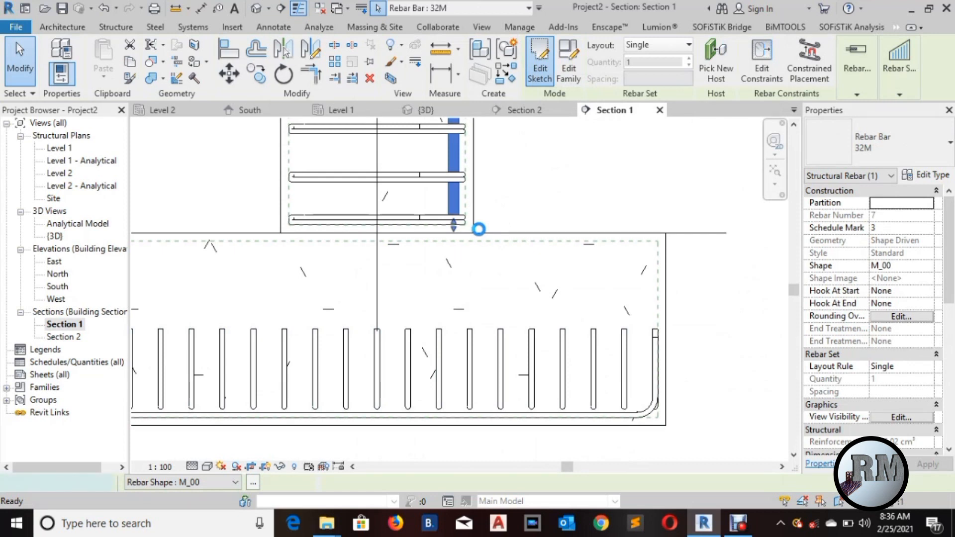
pyautogui.click(453, 221)
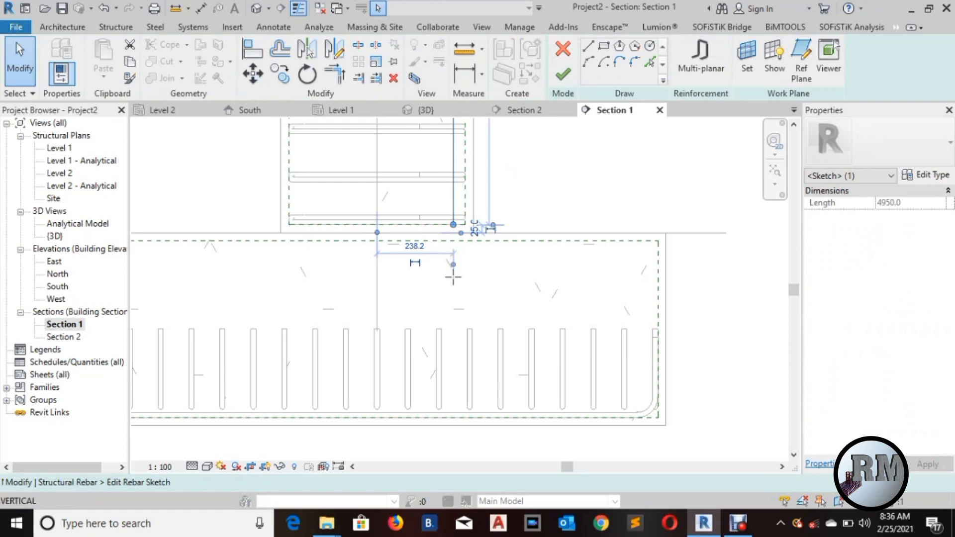
pyautogui.moveTo(455, 372); pyautogui.dragTo(454, 384)
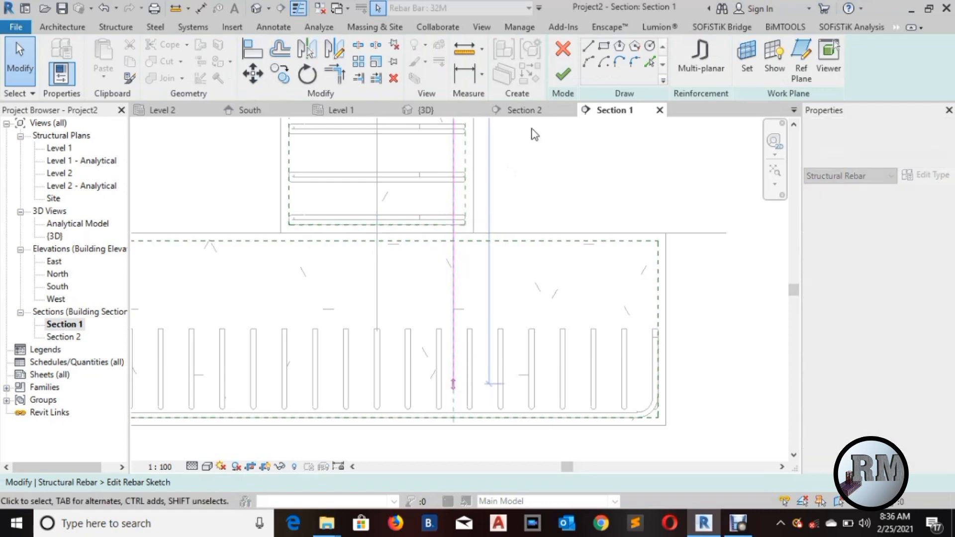
# Add a horizontal leg from the bar's lower end outward toward the footing's right side and finish the sketch.
pyautogui.click(588, 47)
pyautogui.click(453, 384)
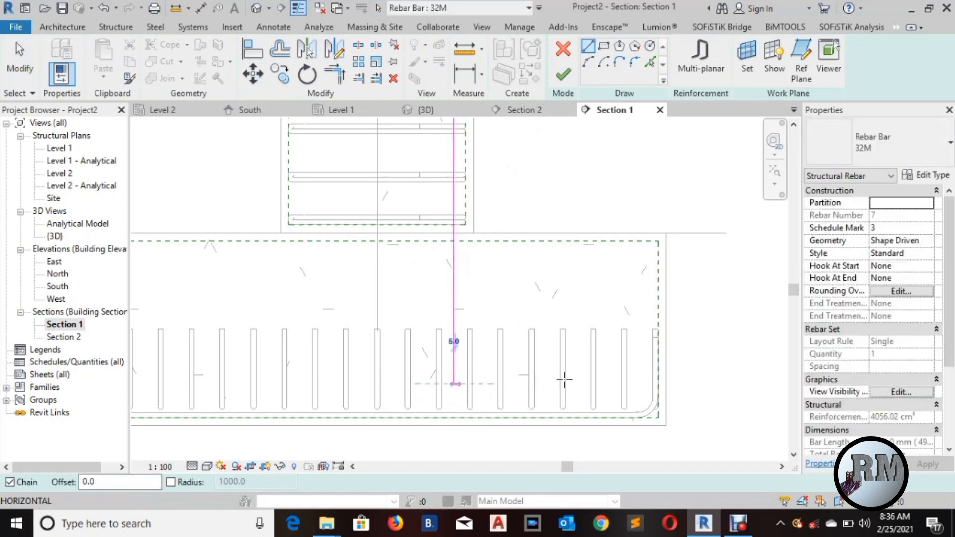
pyautogui.click(621, 384)
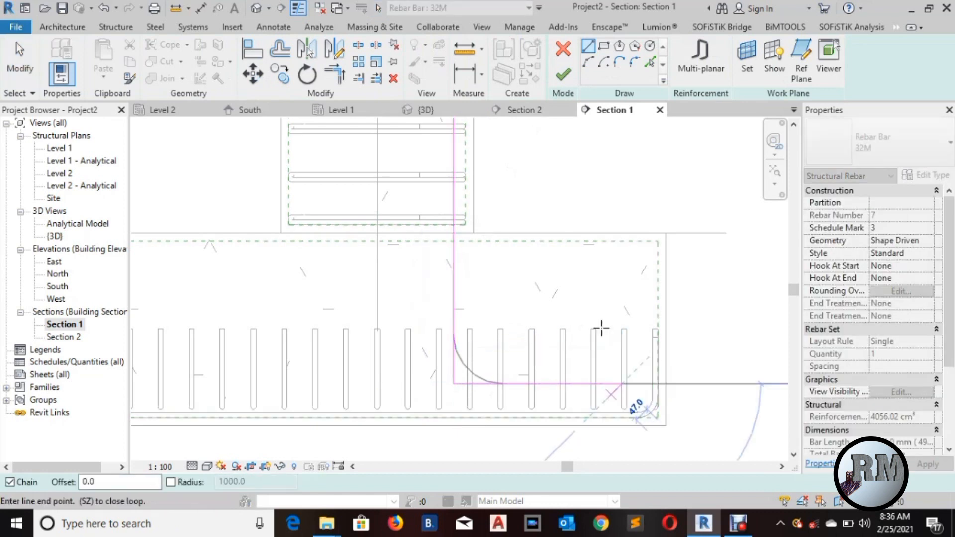
pyautogui.press('Escape')
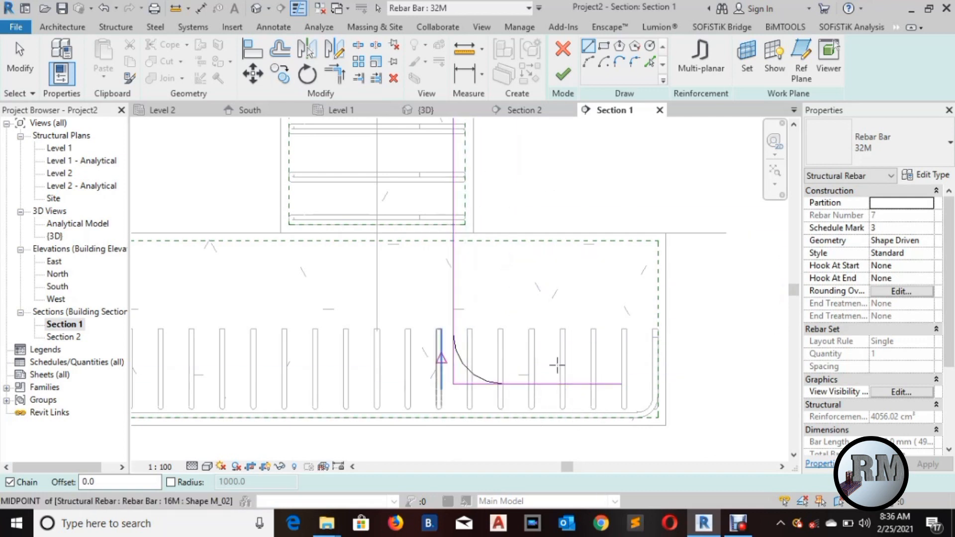
pyautogui.press('Escape')
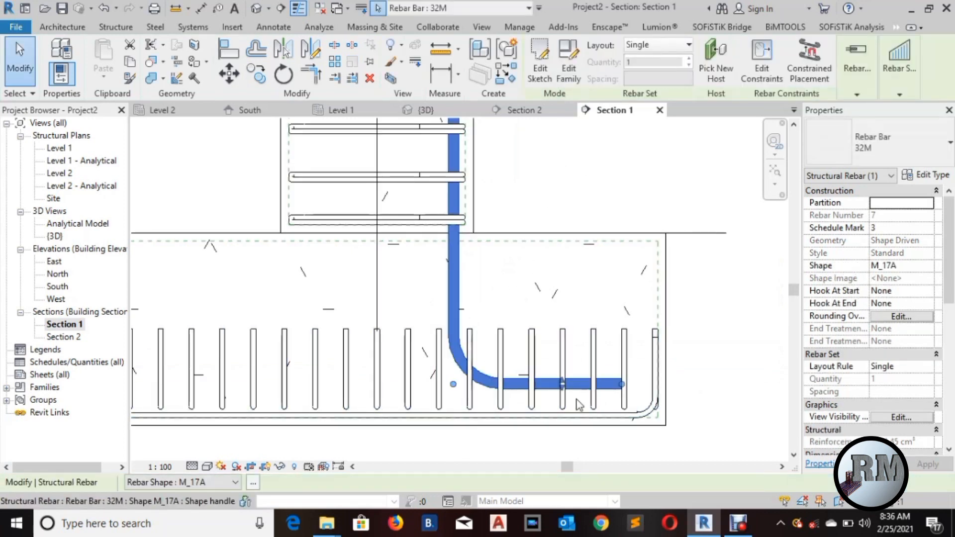
# Lower the bent bar's horizontal leg closer to the footing's bottom reinforcement and clear the selection.
pyautogui.scroll(2, 544, 420)
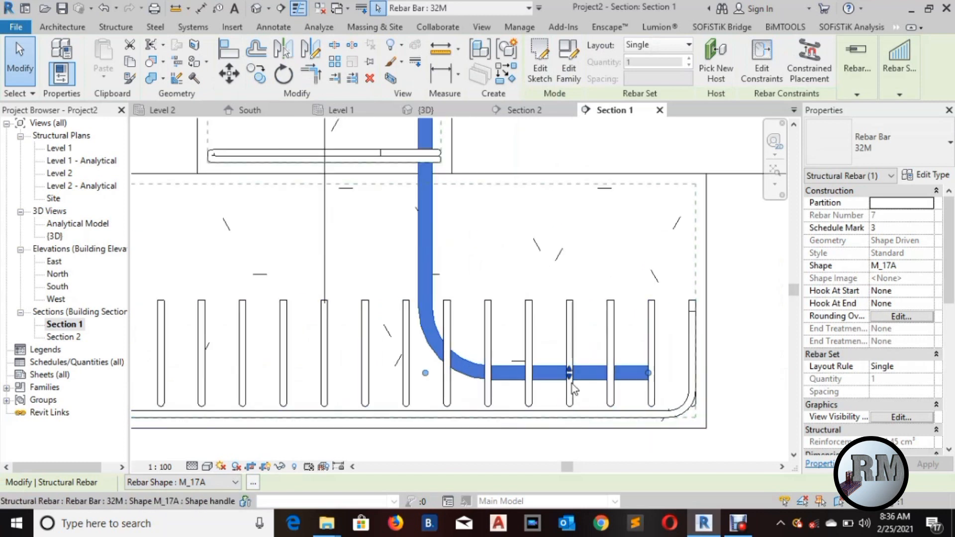
pyautogui.moveTo(570, 378); pyautogui.dragTo(571, 393)
pyautogui.click(571, 250)
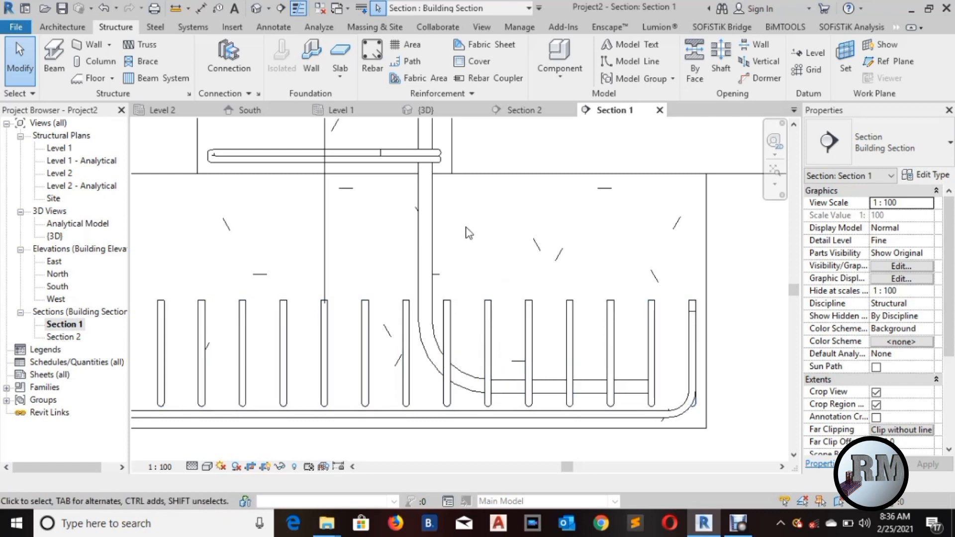
# Mirror a copy of the bent 32M bar about the footing's vertical centre line to the column's opposite side.
pyautogui.scroll(-4, 468, 232)
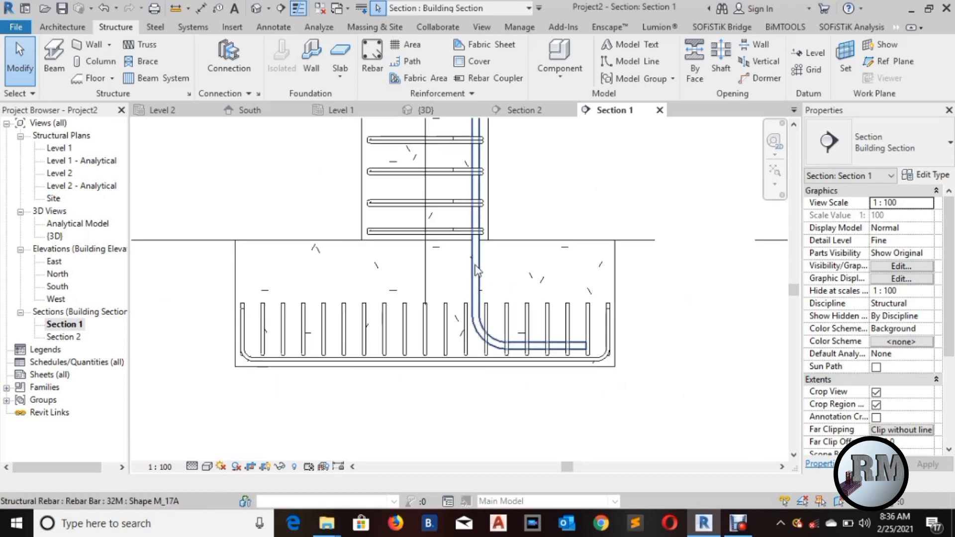
pyautogui.click(506, 204)
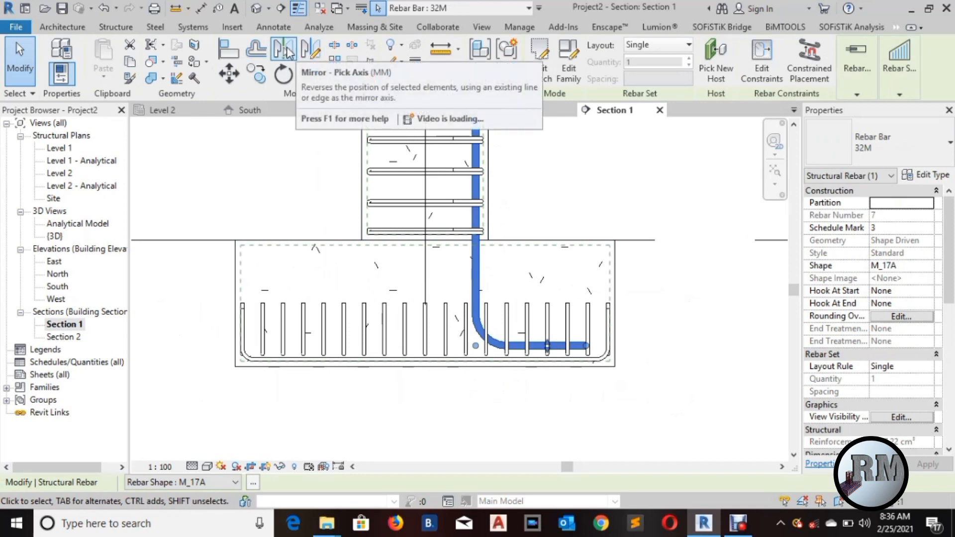
pyautogui.click(285, 51)
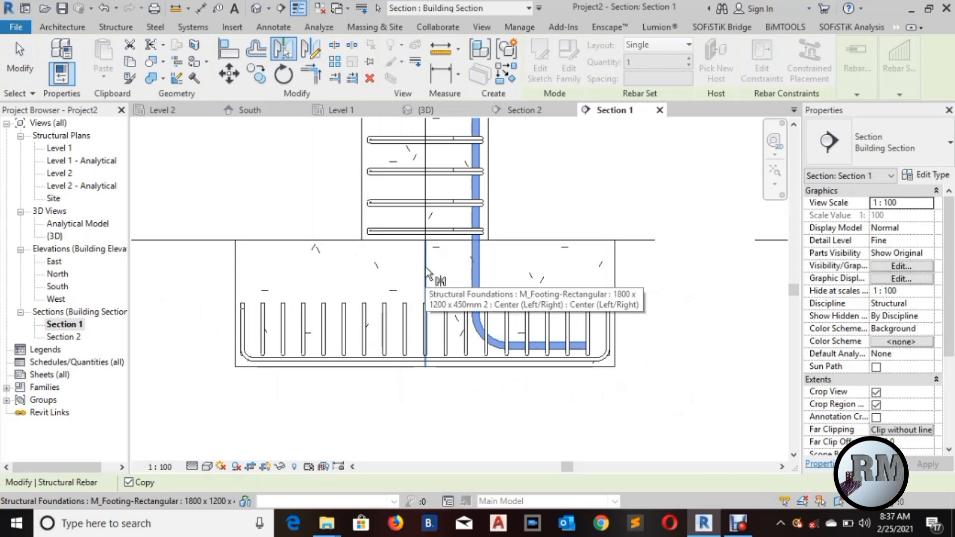
pyautogui.click(525, 160)
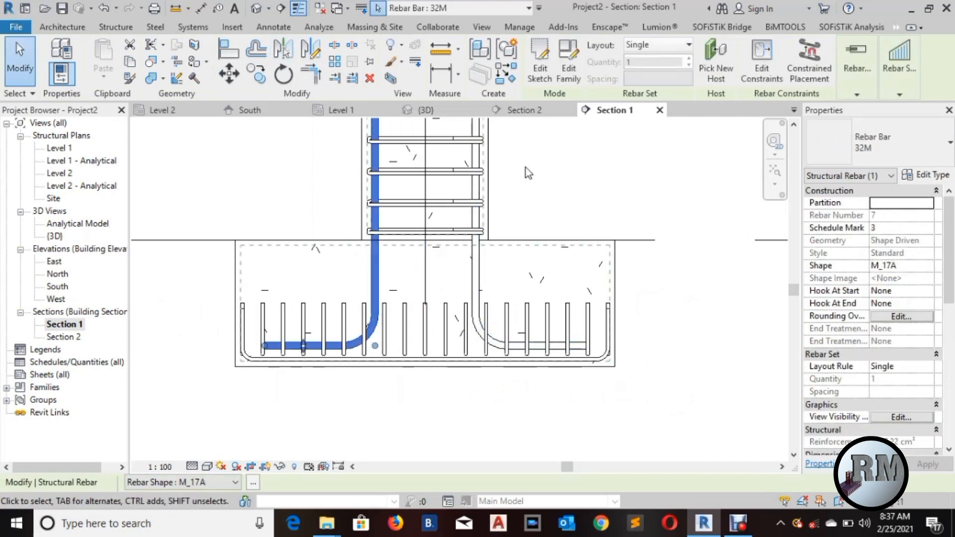
pyautogui.press('Escape')
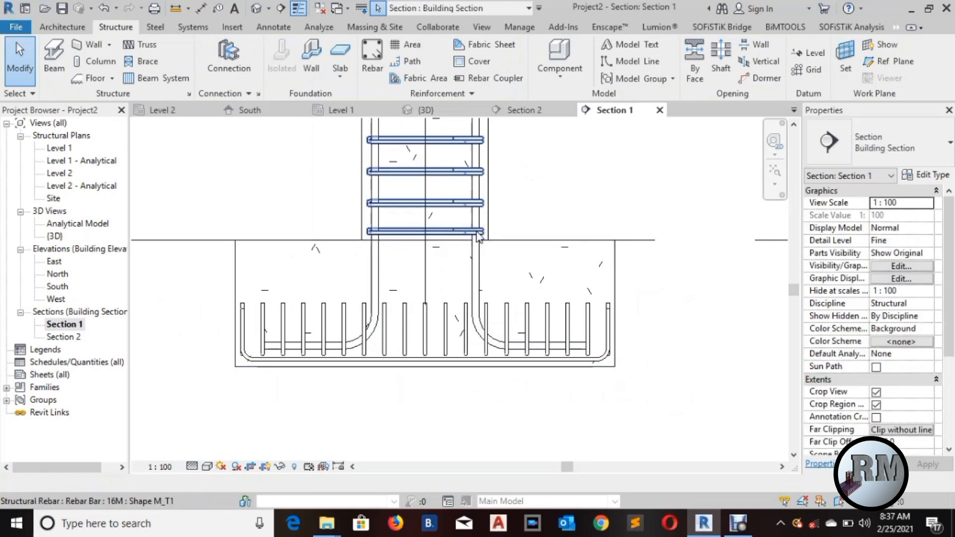
# Select both bent 32M bars and, in the Level 2 plan, mirror copies of them about Grid 3.
pyautogui.scroll(-3, 363, 224)
pyautogui.moveTo(529, 204); pyautogui.dragTo(479, 335, button='middle')
pyautogui.scroll(5, 485, 321)
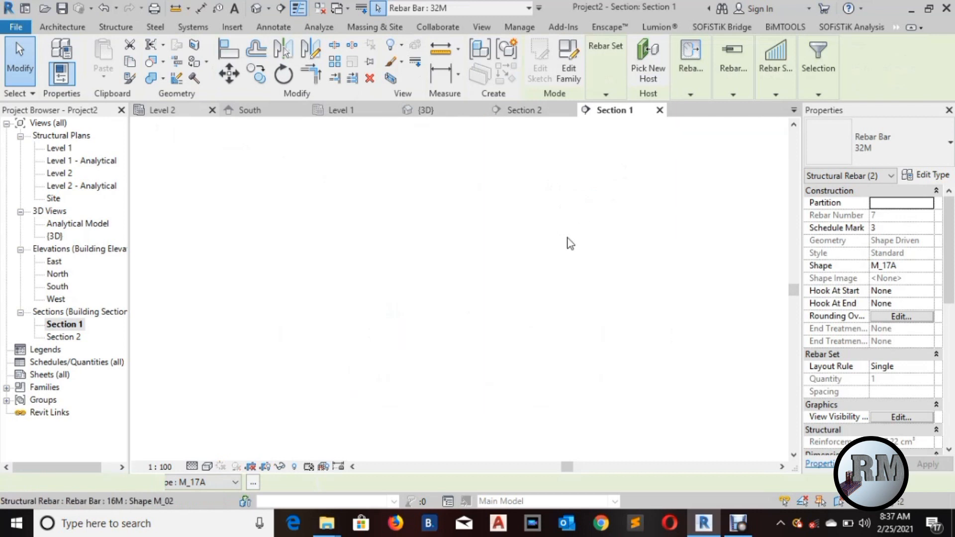
pyautogui.moveTo(628, 317); pyautogui.dragTo(598, 315, button='middle')
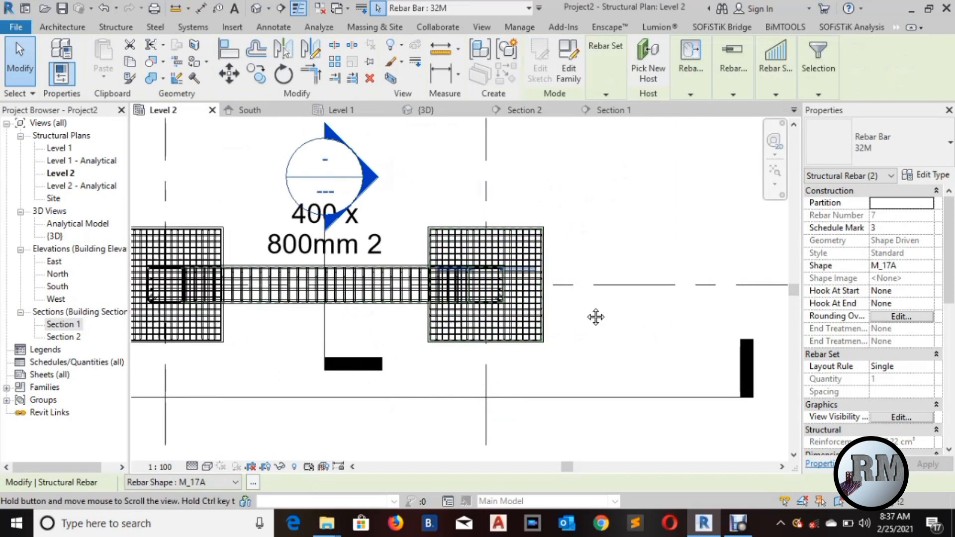
pyautogui.scroll(1, 597, 315)
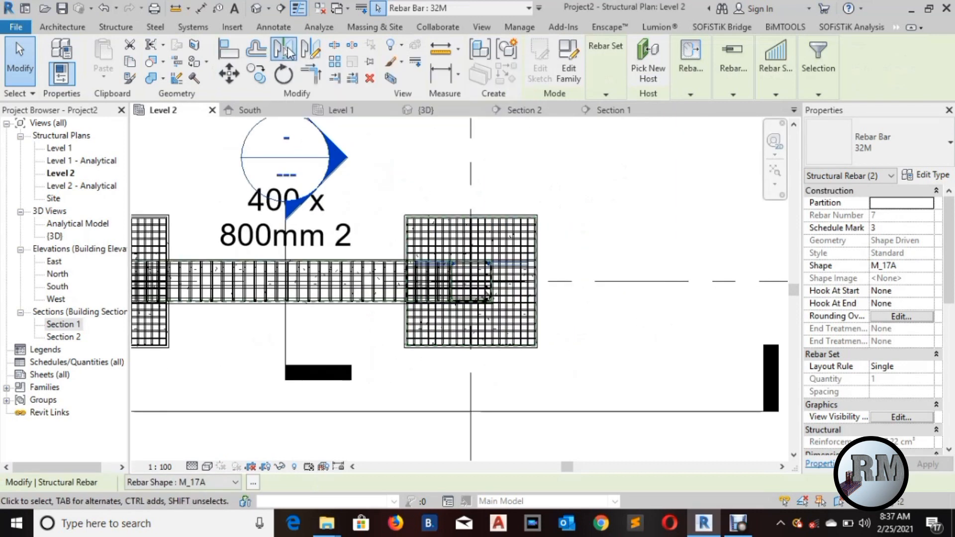
pyautogui.press('Escape')
pyautogui.scroll(3, 549, 284)
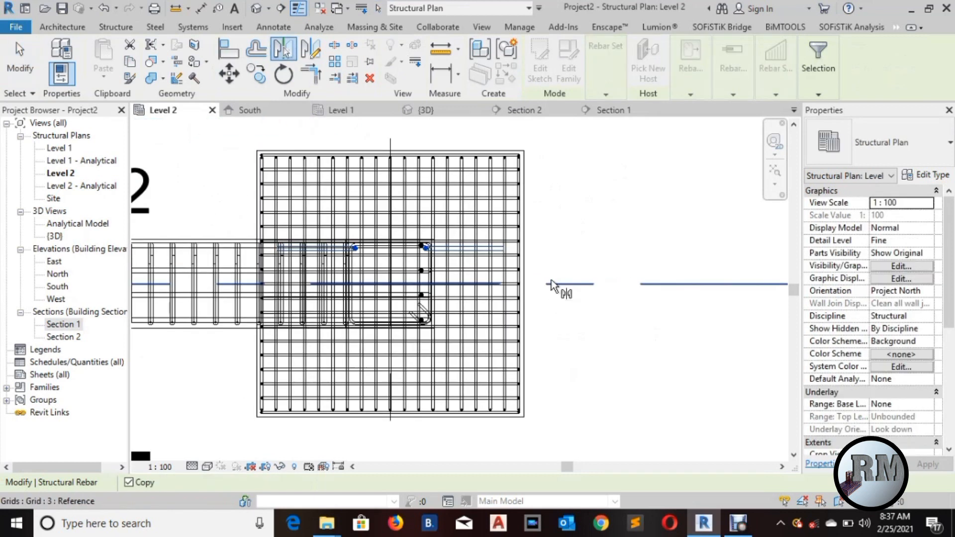
pyautogui.moveTo(551, 283); pyautogui.dragTo(608, 271, button='middle')
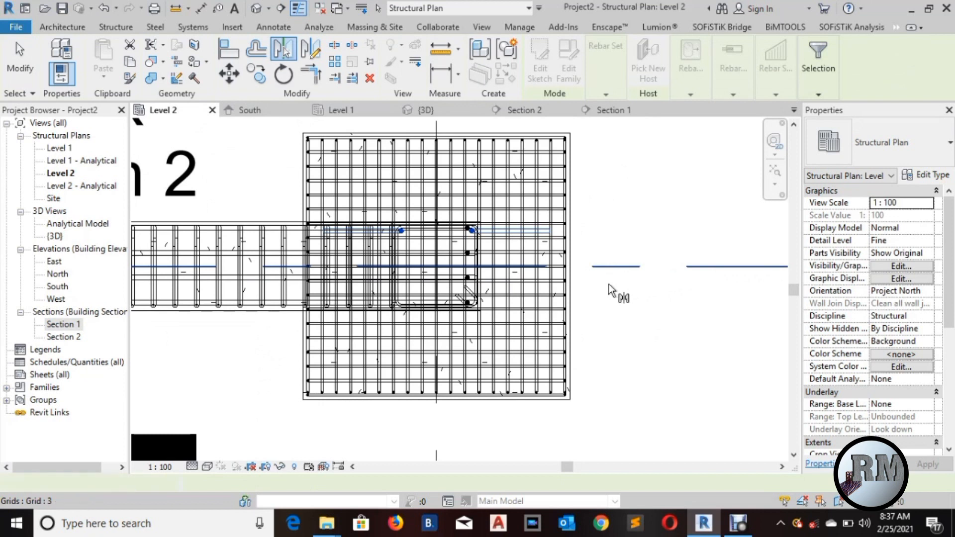
pyautogui.click(608, 285)
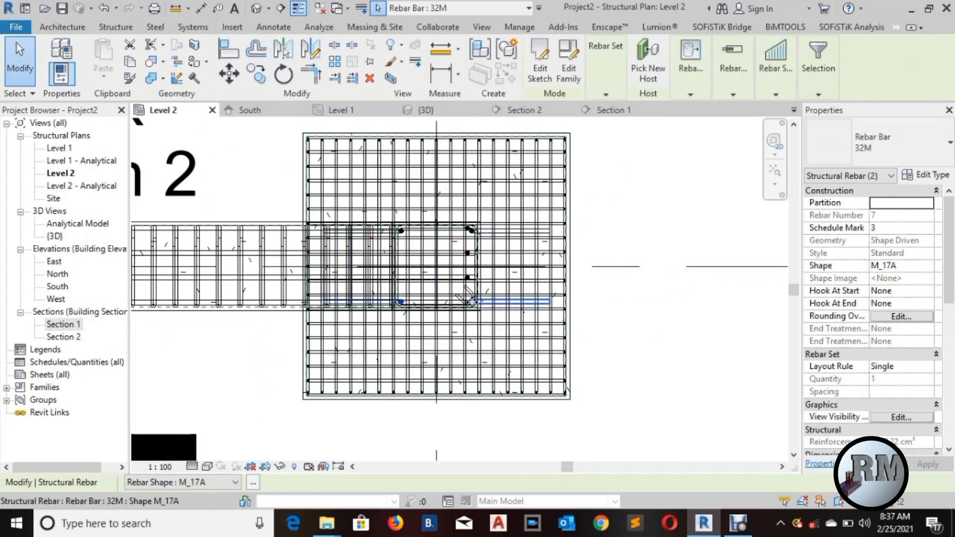
pyautogui.scroll(5, 475, 332)
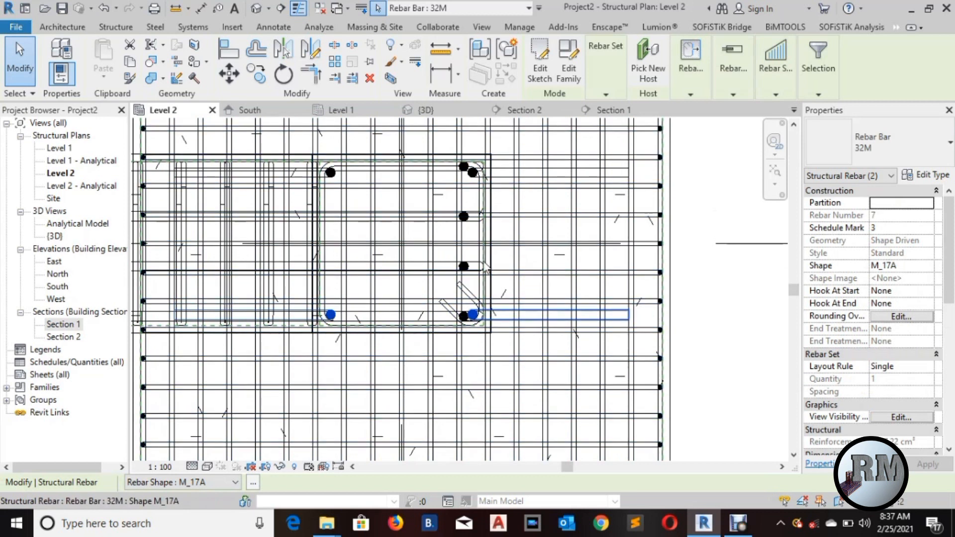
pyautogui.scroll(1, 465, 311)
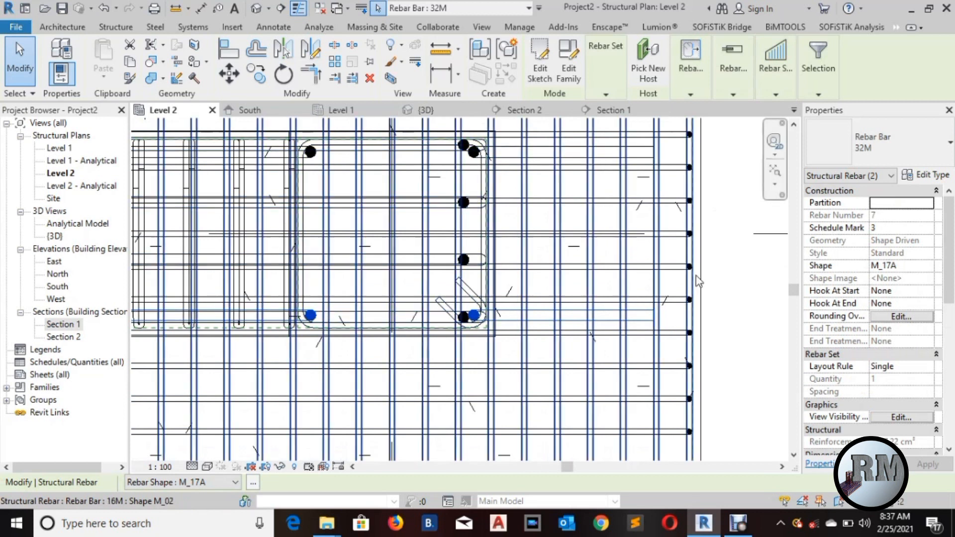
pyautogui.scroll(-1, 701, 263)
pyautogui.moveTo(698, 264); pyautogui.dragTo(647, 283, button='middle')
pyautogui.press('Escape')
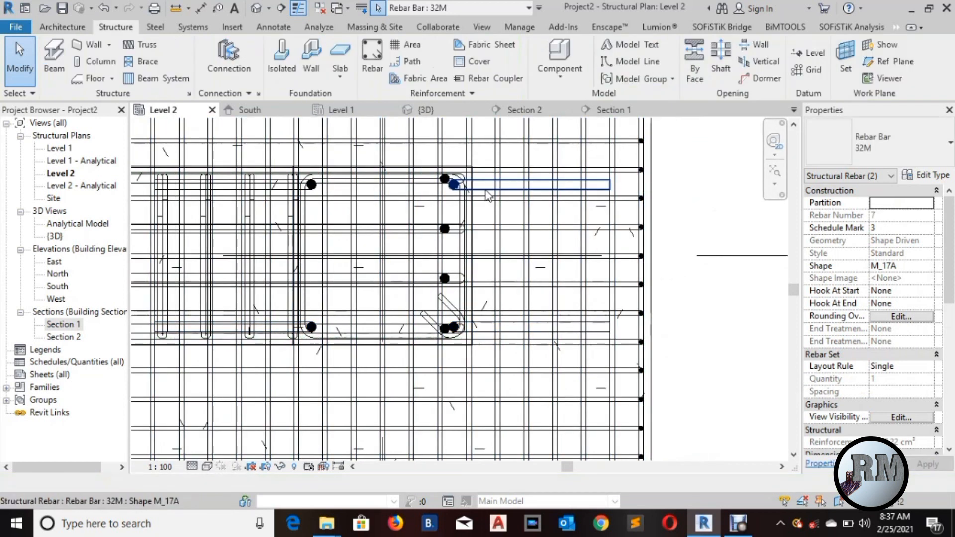
# Copy the column's upper-right bent 32M bar 238.2 mm straight down onto Grid 3.
pyautogui.scroll(1, 490, 196)
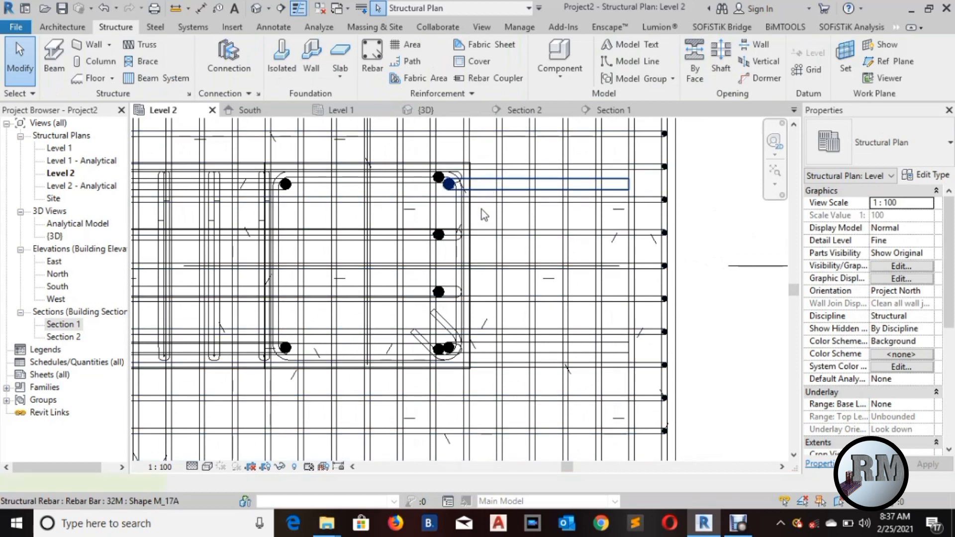
pyautogui.click(482, 210)
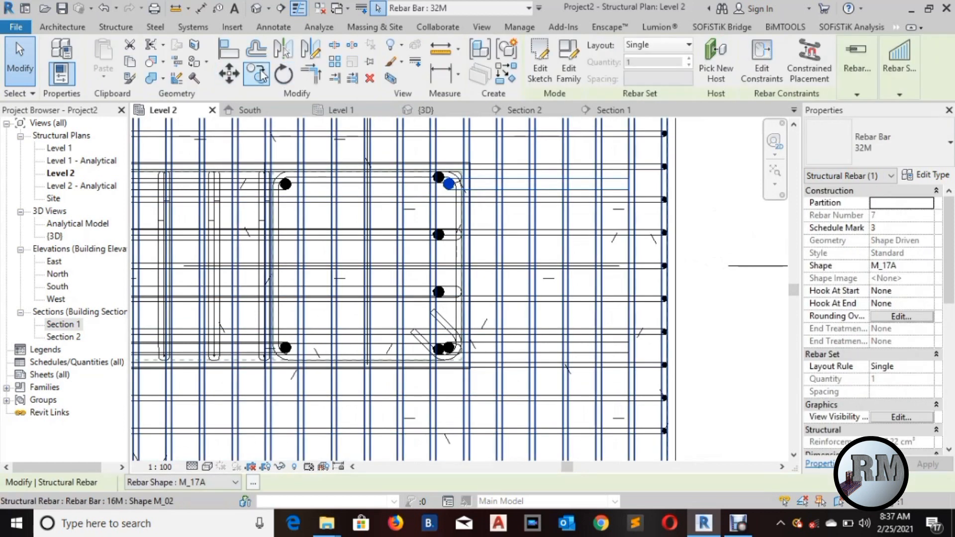
pyautogui.click(259, 77)
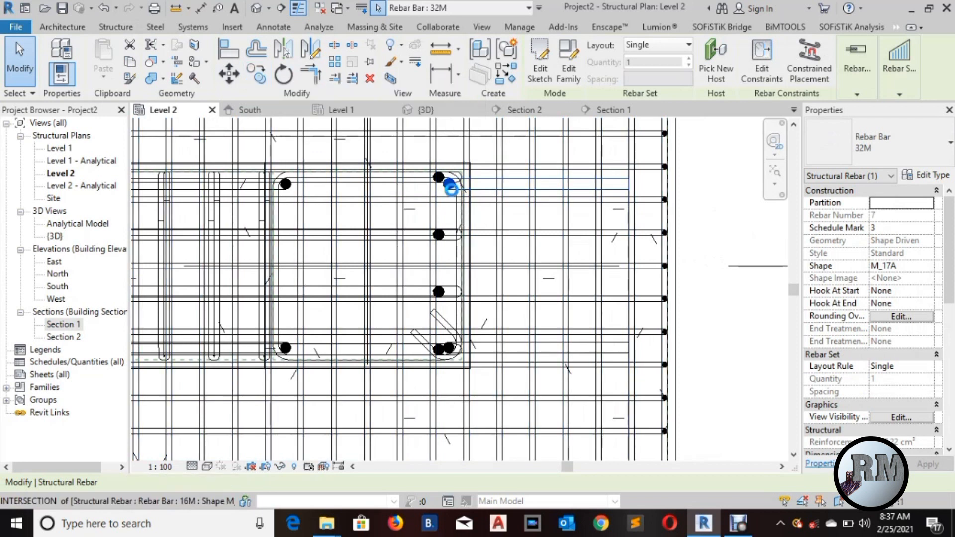
pyautogui.scroll(2, 450, 188)
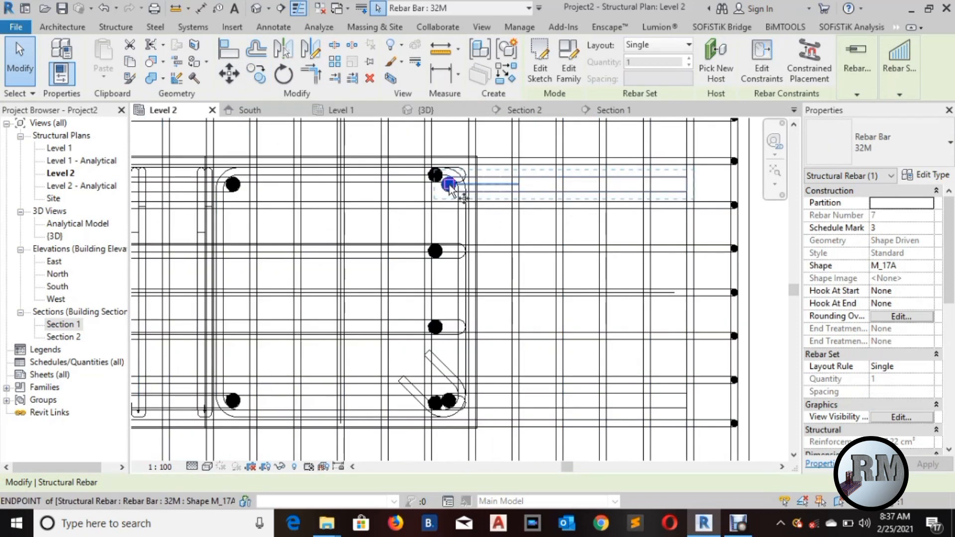
pyautogui.press('c')
pyautogui.press('o')
pyautogui.click(449, 184)
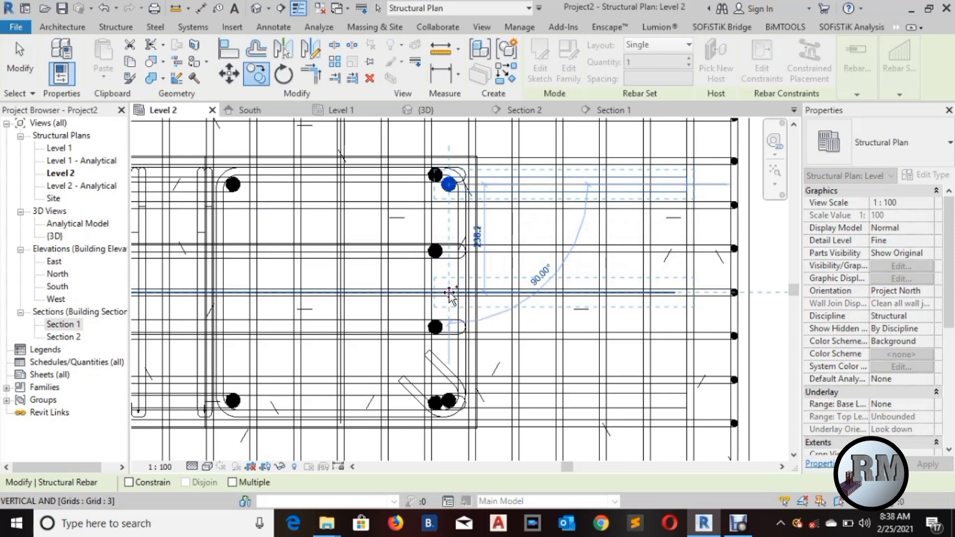
pyautogui.click(449, 295)
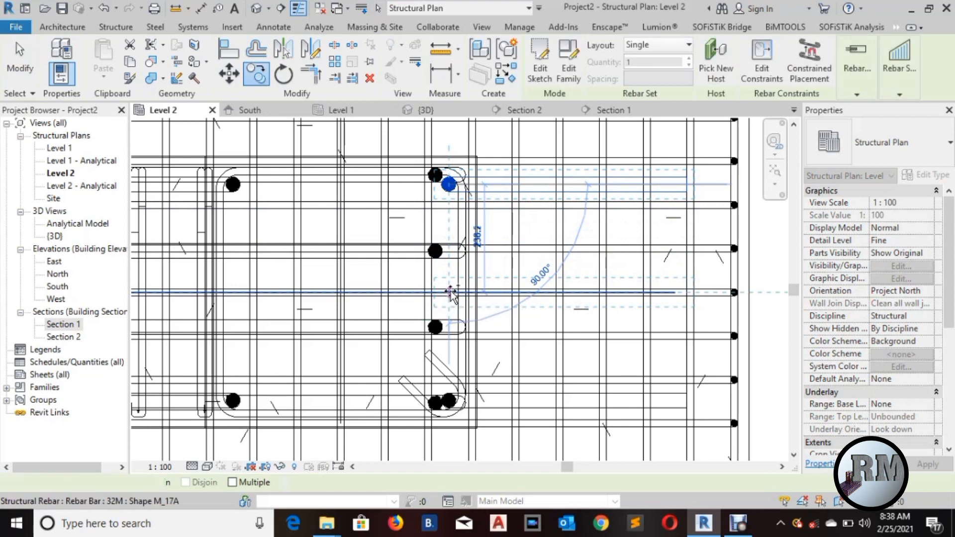
# Mirror a copy of the middle bent 32M bar on Grid 3 about Grid 2 to the column's left face.
pyautogui.scroll(-2, 483, 328)
pyautogui.scroll(-2, 483, 329)
pyautogui.moveTo(488, 332); pyautogui.dragTo(536, 258, button='middle')
pyautogui.scroll(-1, 526, 253)
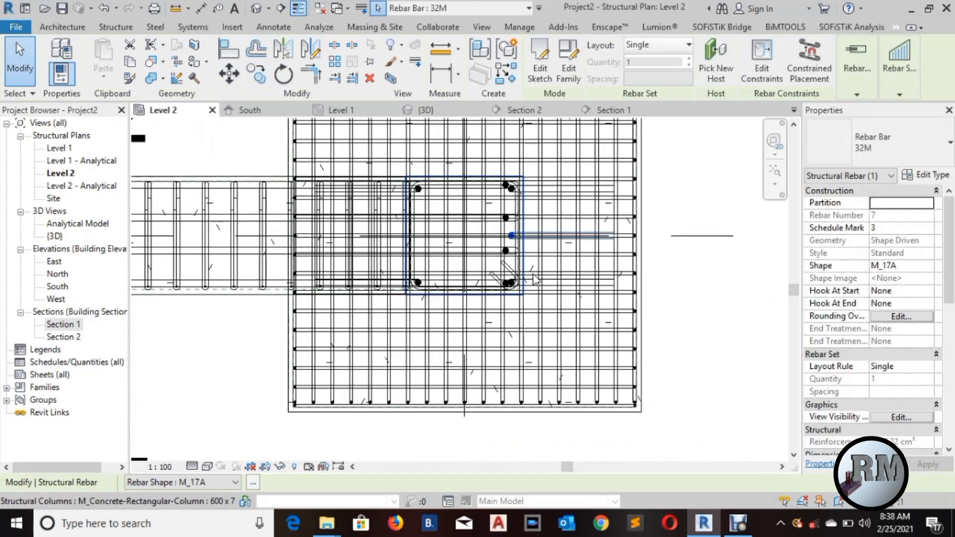
pyautogui.scroll(-2, 553, 344)
pyautogui.moveTo(553, 304); pyautogui.dragTo(515, 411, button='middle')
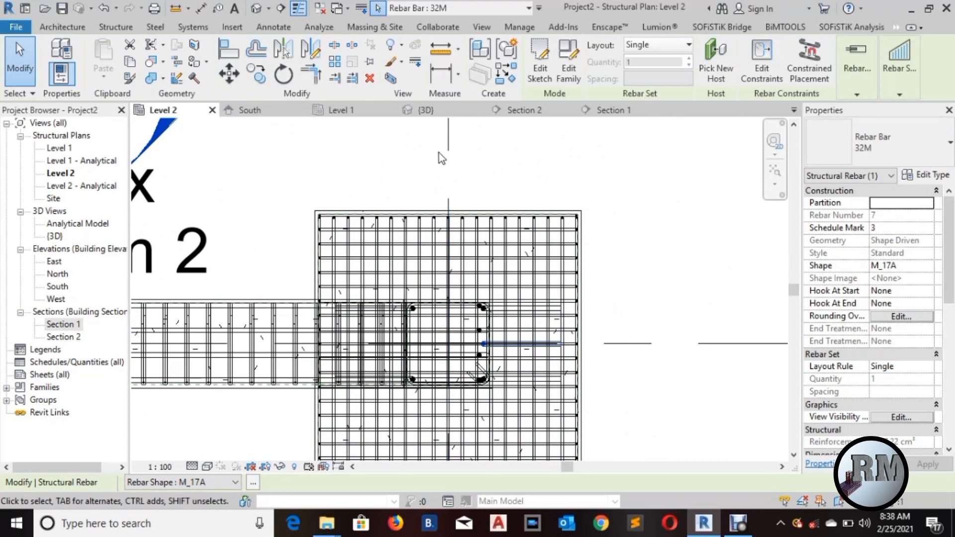
pyautogui.click(284, 50)
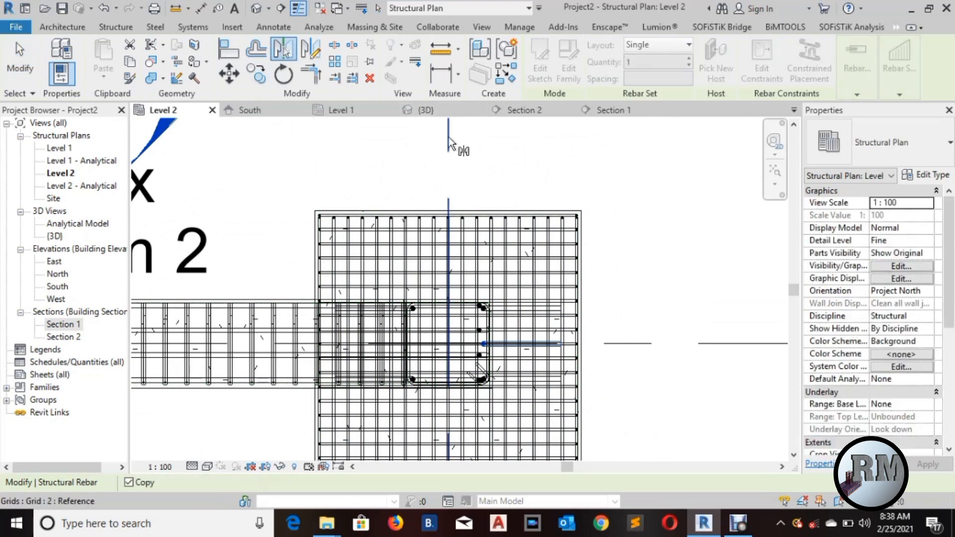
pyautogui.click(466, 161)
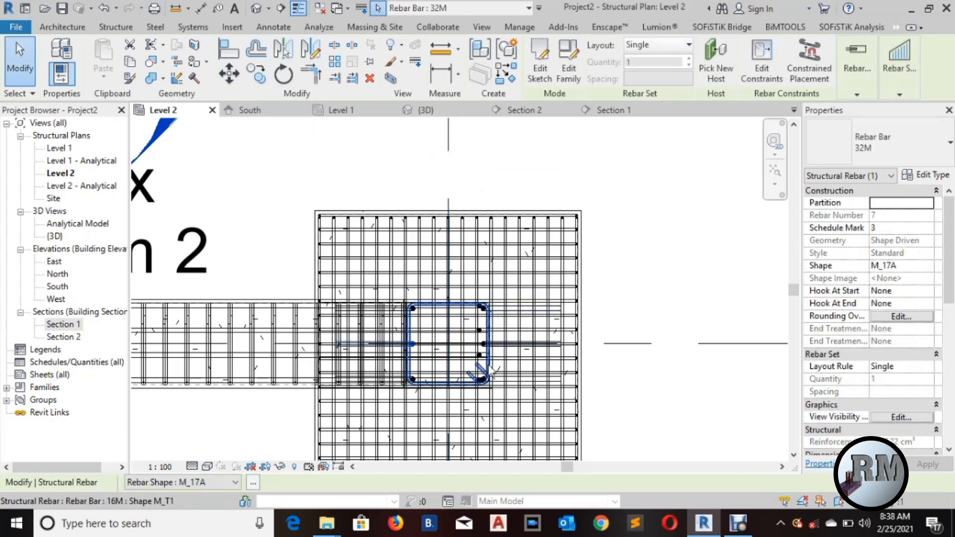
pyautogui.press('Escape')
# Rotate the column's lower-right bent 32M bar 45° about its vertical leg so its horizontal leg points diagonally outward toward the footing corner.
pyautogui.scroll(5, 488, 366)
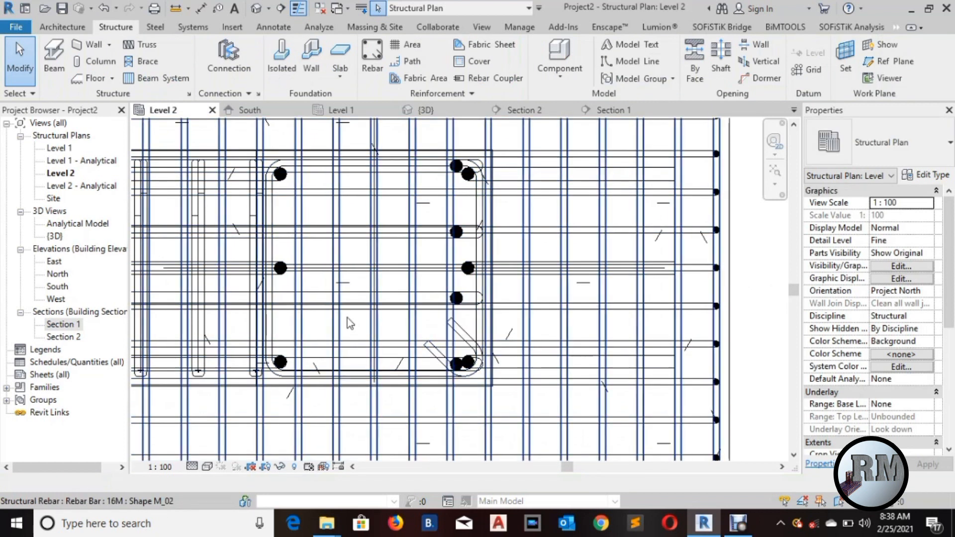
pyautogui.scroll(-2, 382, 315)
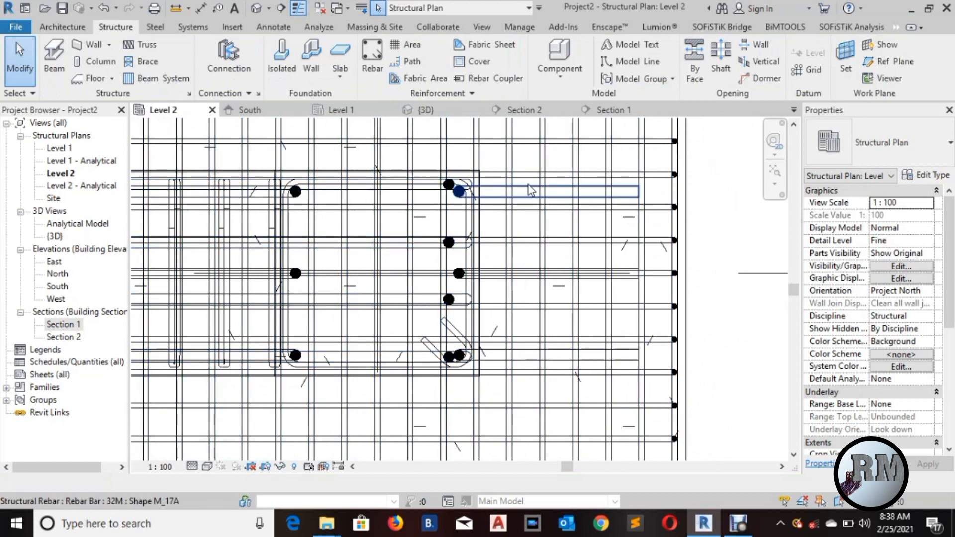
pyautogui.moveTo(483, 372); pyautogui.dragTo(510, 343, button='middle')
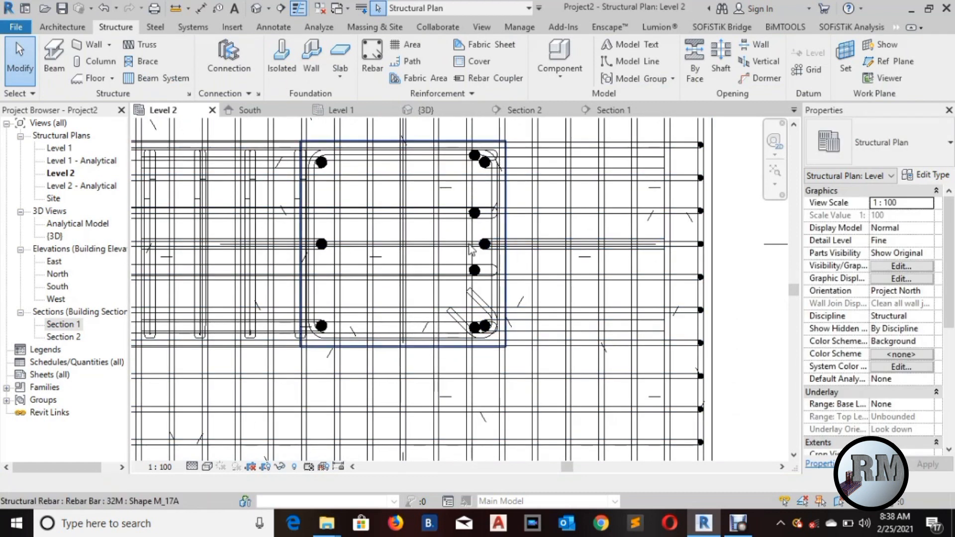
pyautogui.scroll(-1, 551, 277)
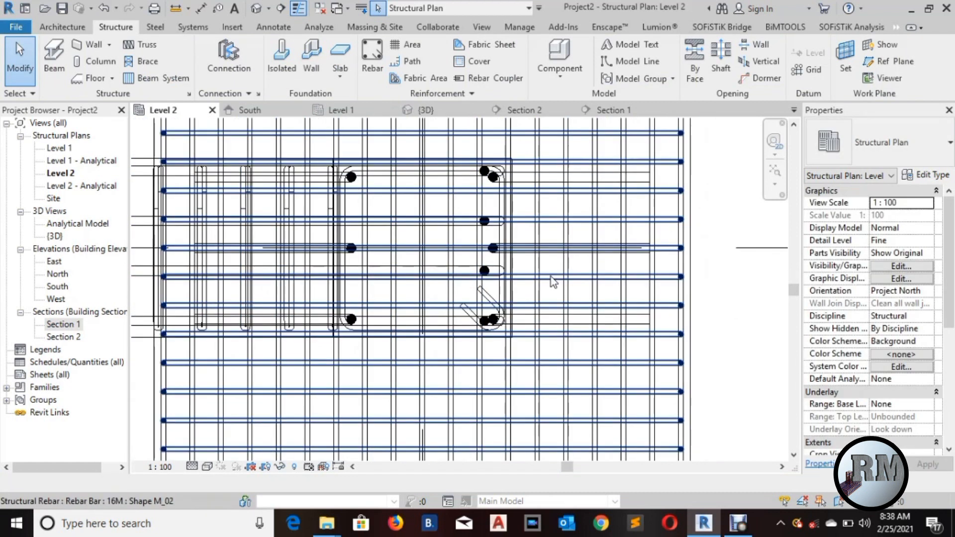
pyautogui.moveTo(553, 280); pyautogui.dragTo(566, 279, button='middle')
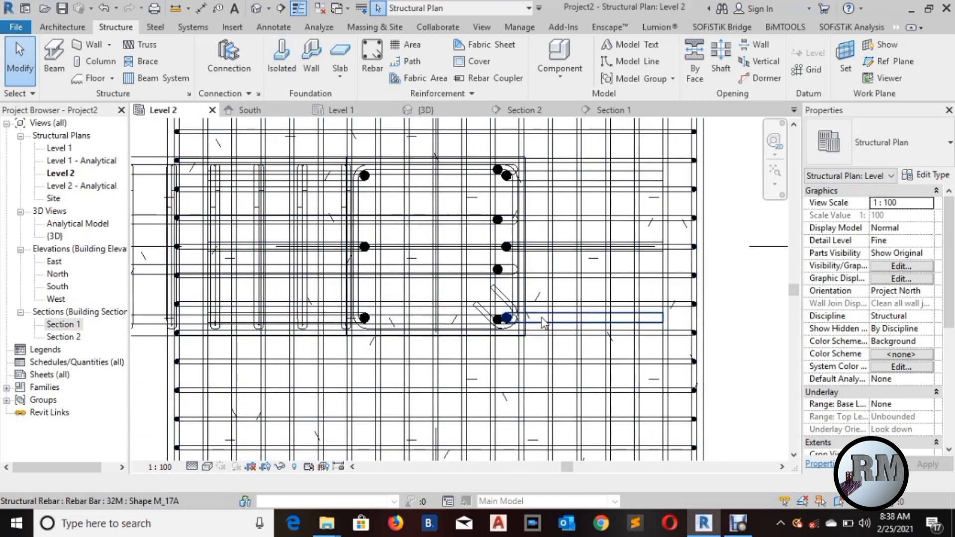
pyautogui.click(539, 369)
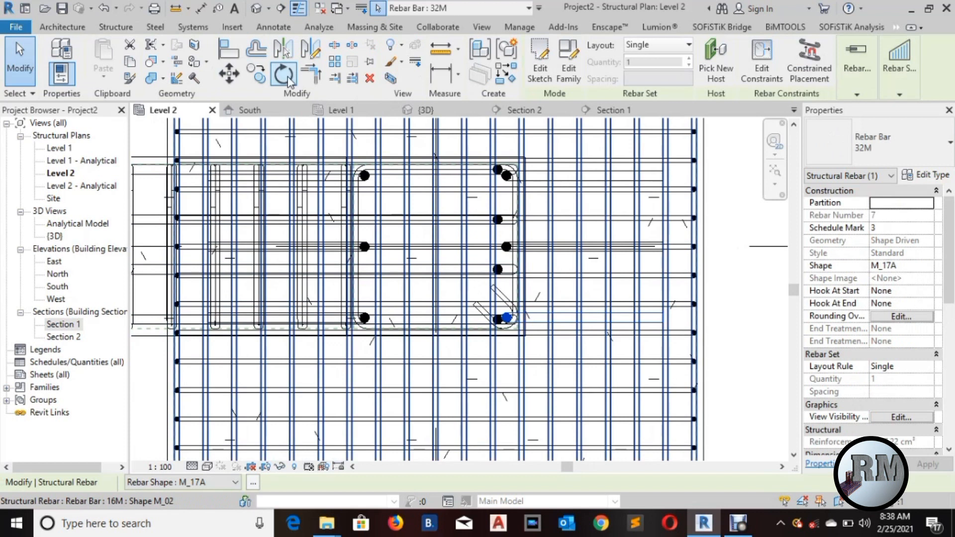
pyautogui.click(283, 76)
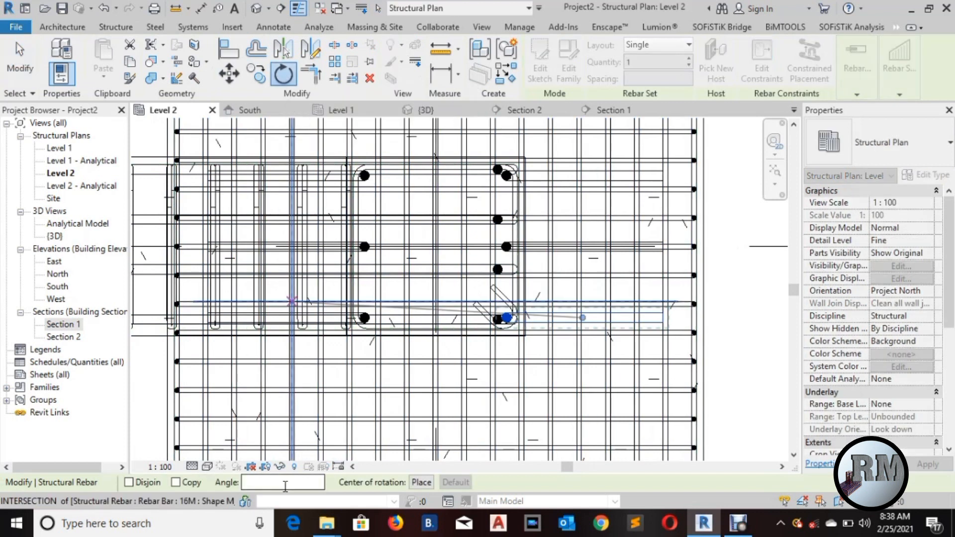
pyautogui.click(422, 483)
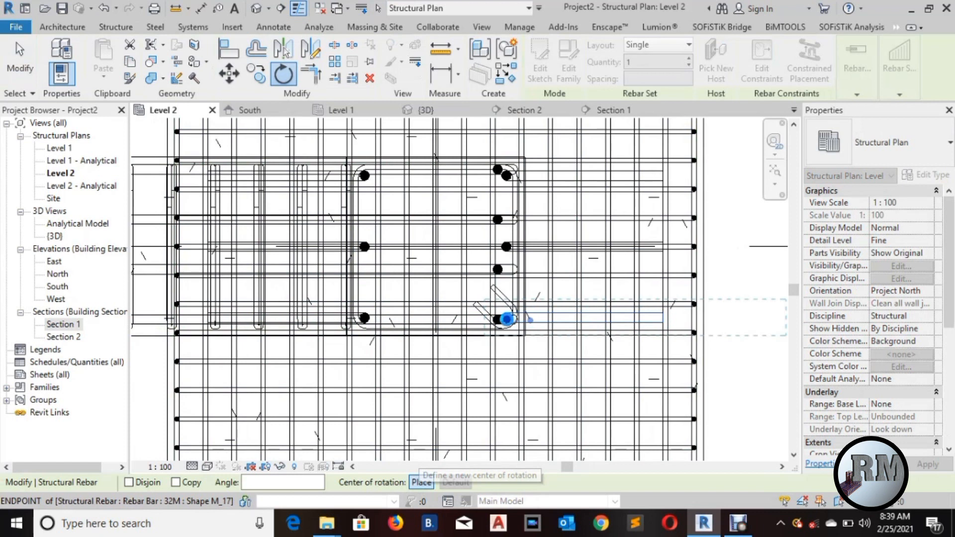
pyautogui.scroll(2, 507, 319)
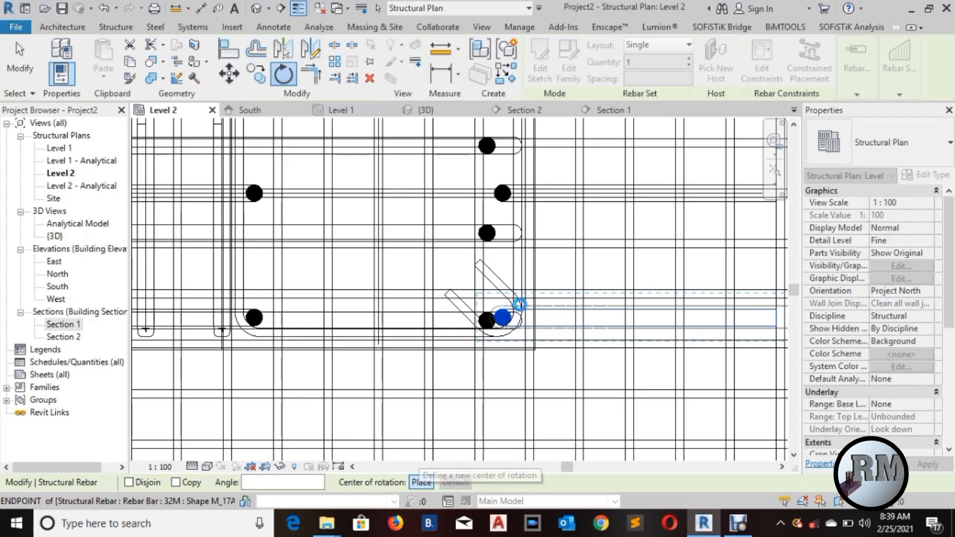
pyautogui.scroll(1, 503, 318)
pyautogui.click(503, 318)
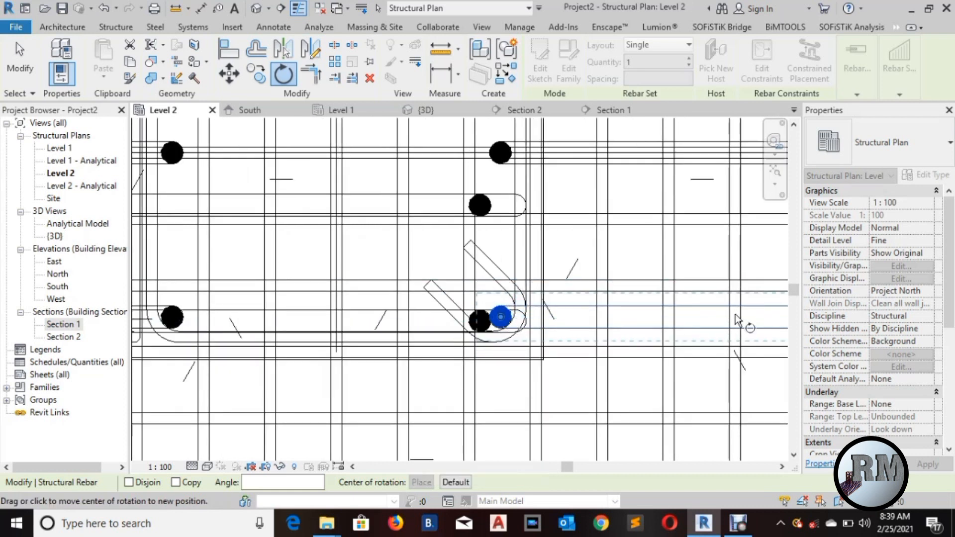
pyautogui.scroll(-2, 735, 315)
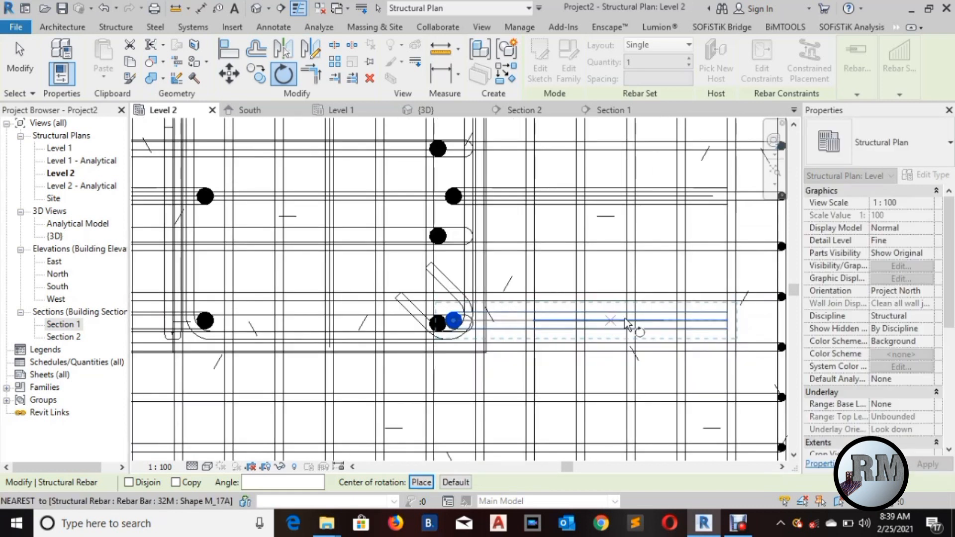
pyautogui.click(654, 322)
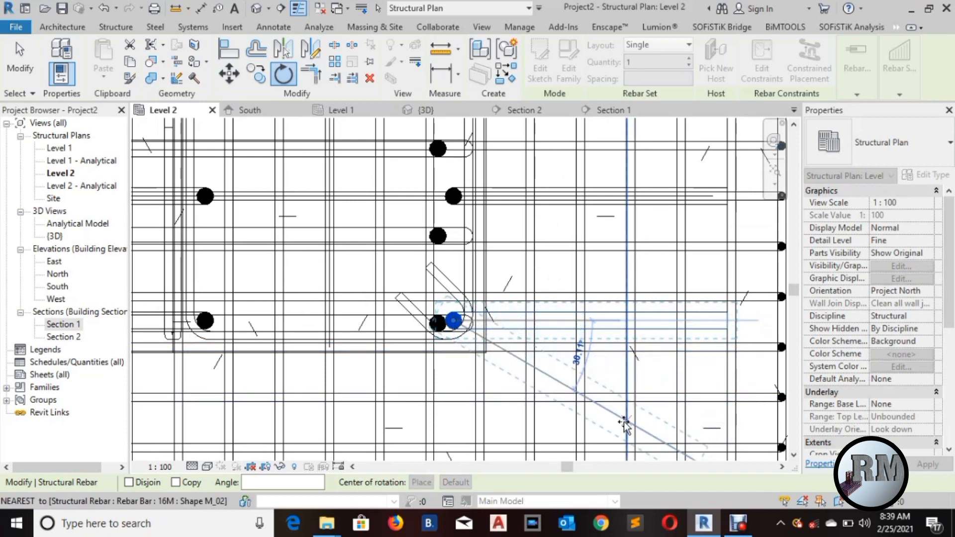
pyautogui.moveTo(616, 448); pyautogui.dragTo(617, 385, button='middle')
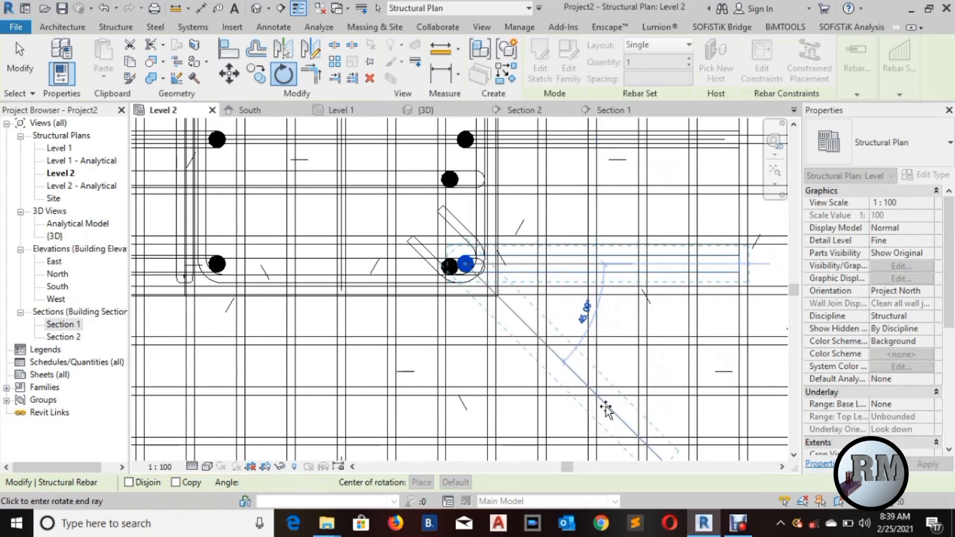
pyautogui.click(606, 407)
pyautogui.press('Escape')
# Rotate the lower-left bent 32M bar 45° about its vertical leg, pointing its horizontal leg toward the footing's lower-left corner.
pyautogui.moveTo(351, 351); pyautogui.dragTo(509, 356, button='middle')
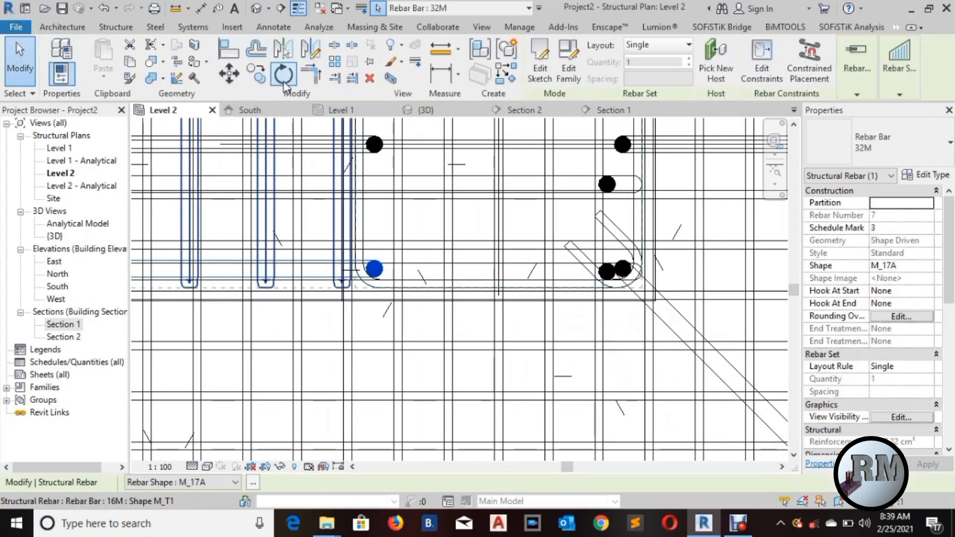
pyautogui.click(284, 82)
pyautogui.click(420, 484)
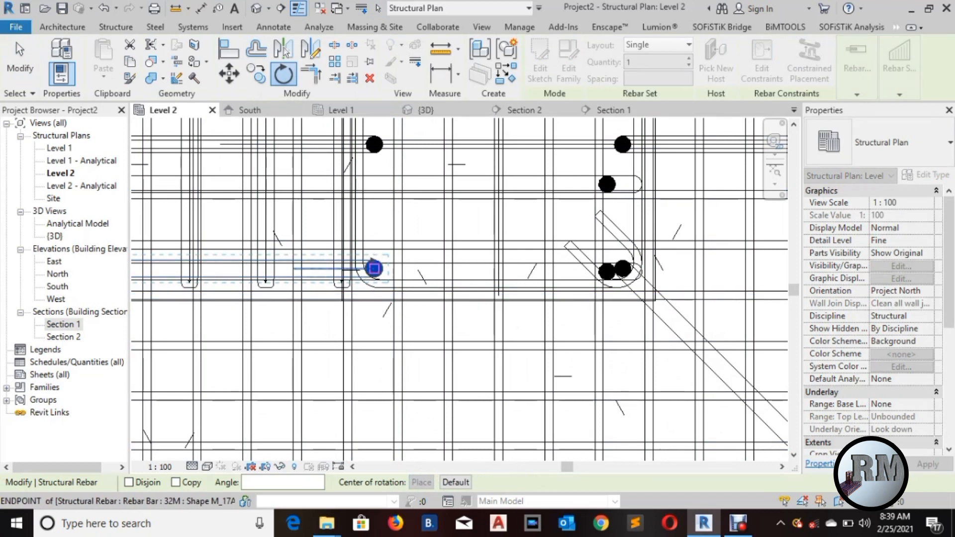
pyautogui.click(227, 269)
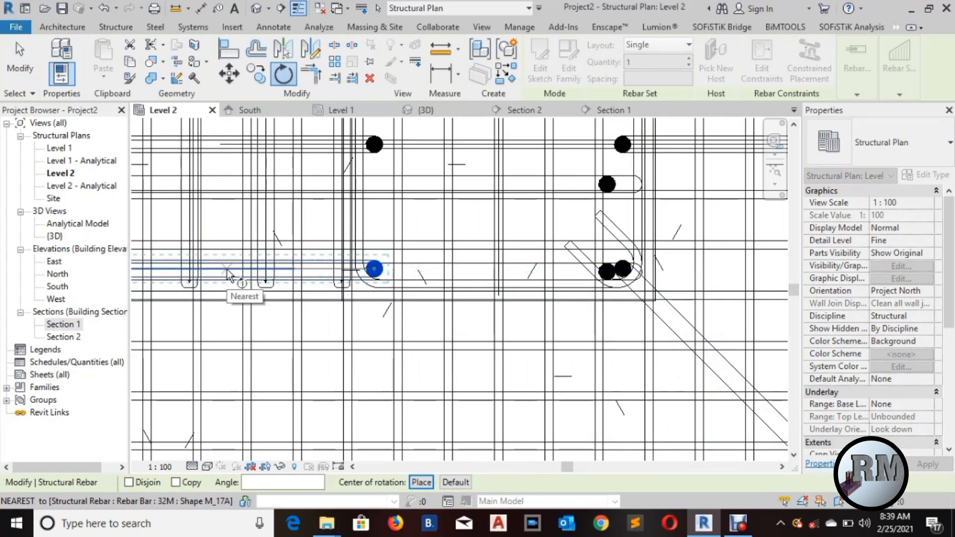
pyautogui.click(229, 272)
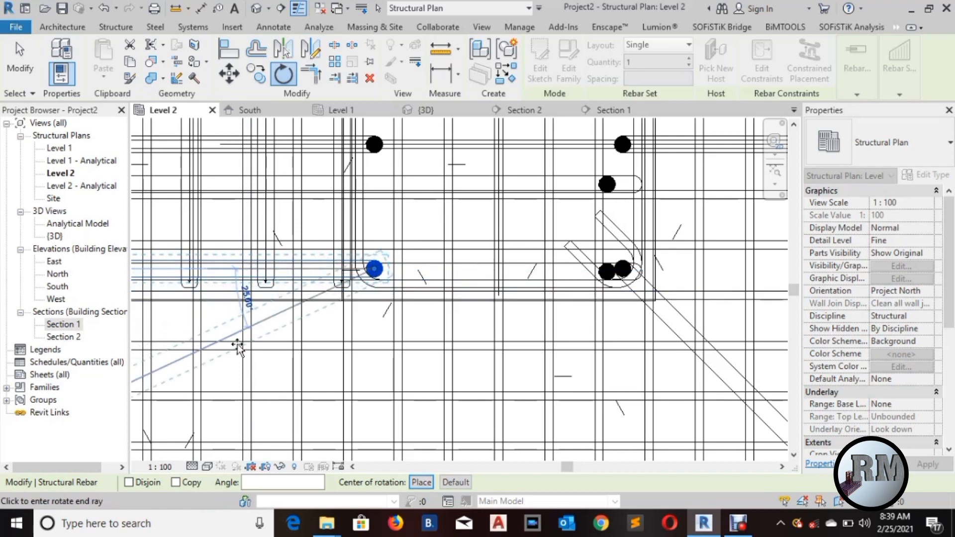
pyautogui.click(270, 382)
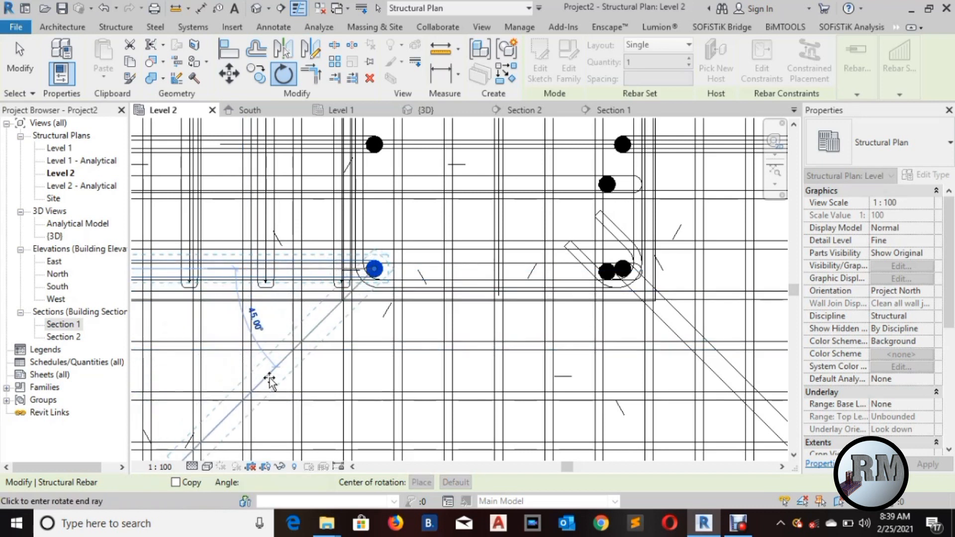
pyautogui.press('Escape')
# Rotate the upper-right bent 32M bar 45° about its vertical leg, pointing its horizontal leg toward the footing's upper-right corner.
pyautogui.moveTo(542, 243); pyautogui.dragTo(520, 417, button='middle')
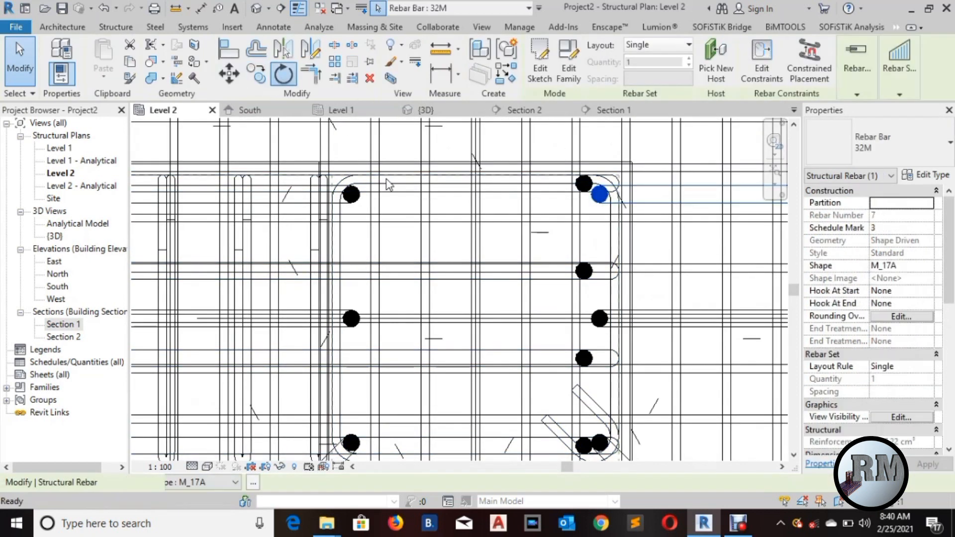
pyautogui.click(283, 73)
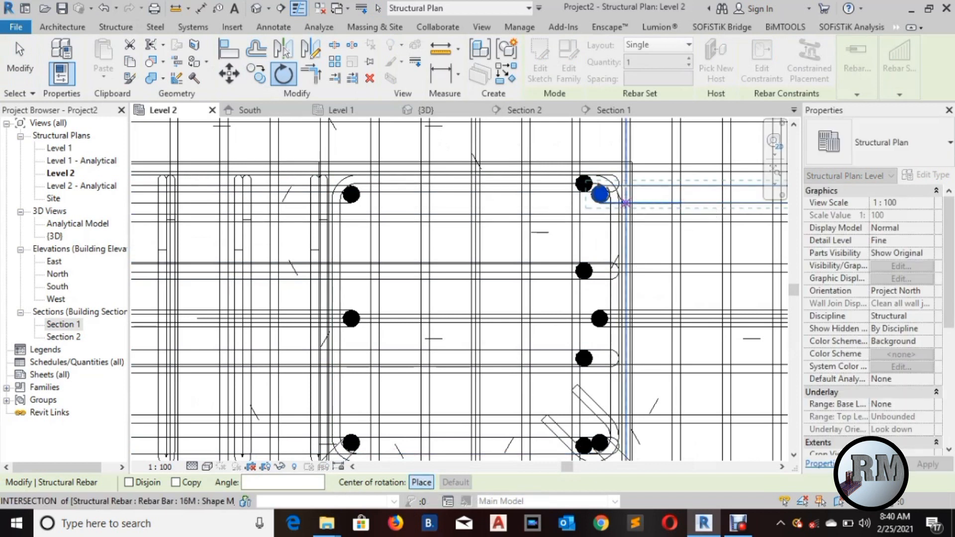
pyautogui.click(601, 194)
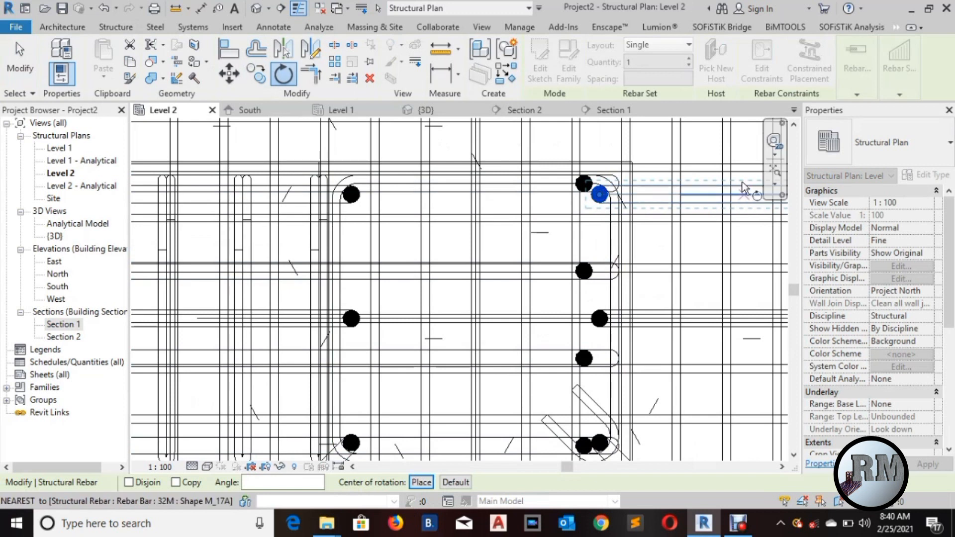
pyautogui.moveTo(740, 159); pyautogui.dragTo(651, 254, button='middle')
pyautogui.click(624, 160)
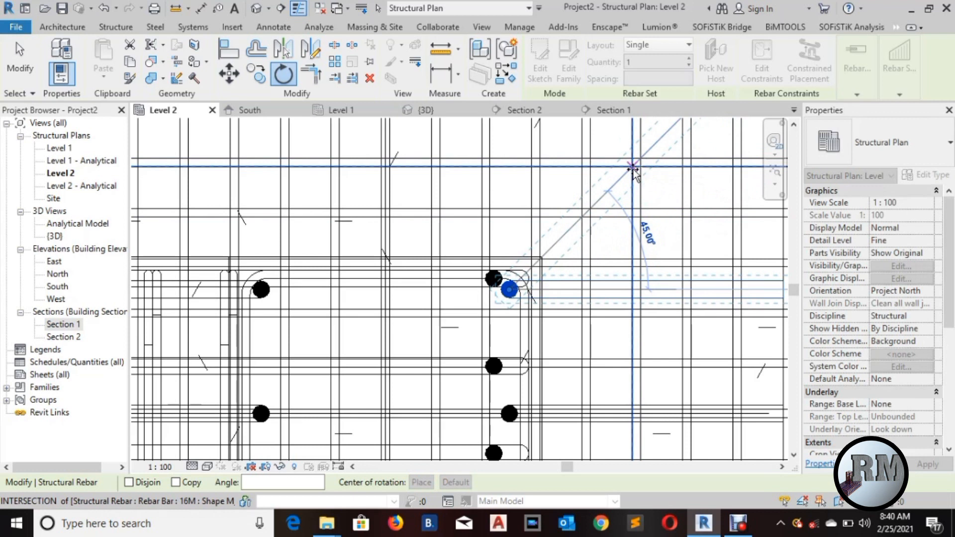
pyautogui.click(646, 203)
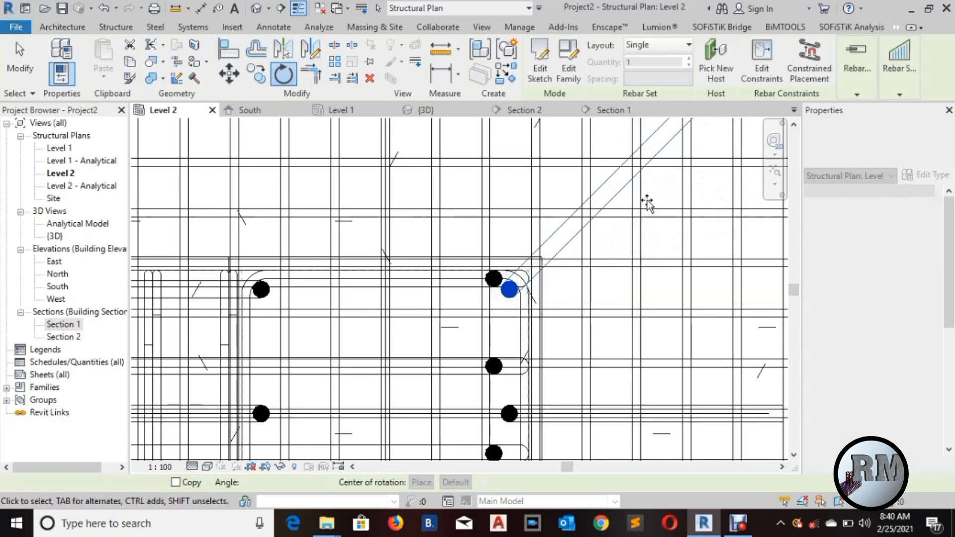
pyautogui.press('Escape')
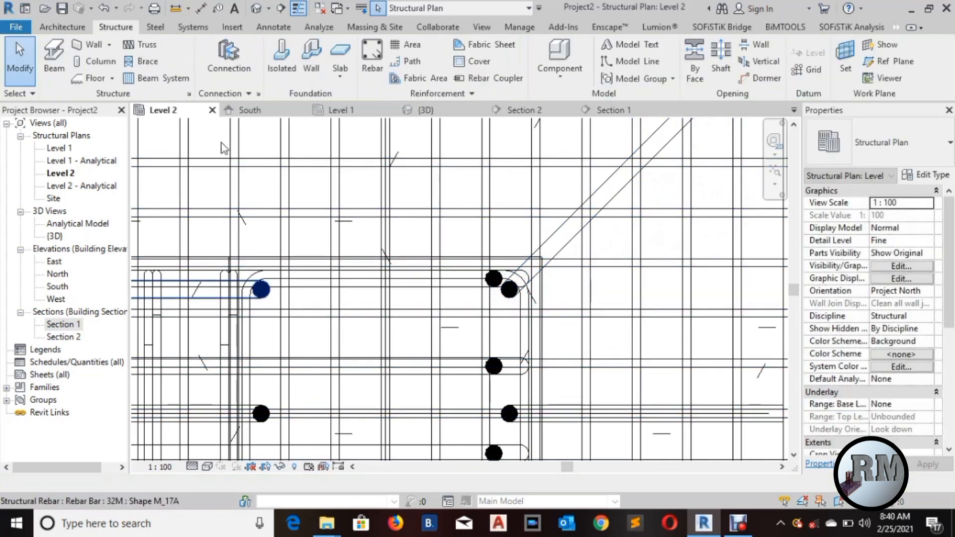
# Rotate the upper-left bent 32M bar 45° about its vertical leg, pointing its horizontal leg toward the footing's upper-left corner.
pyautogui.click(261, 290)
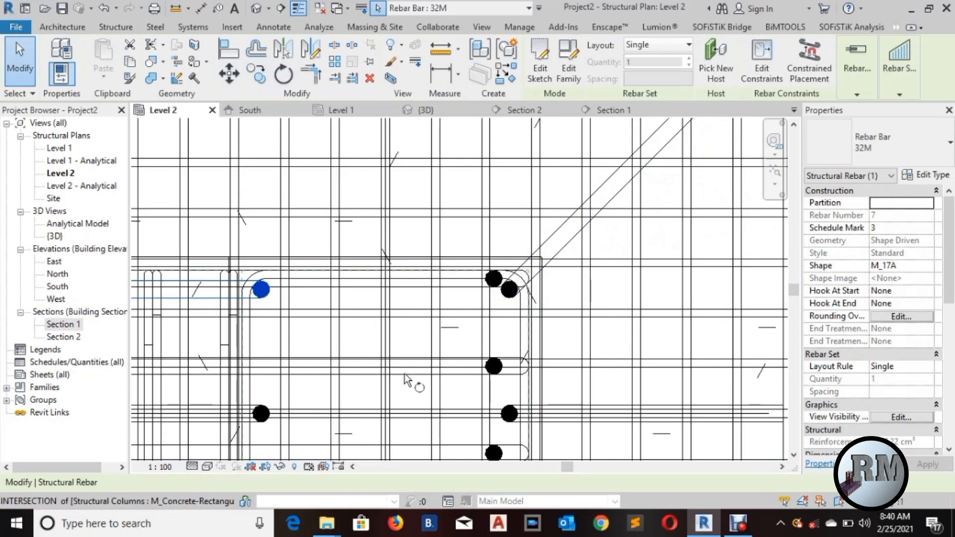
pyautogui.press('r')
pyautogui.press('o')
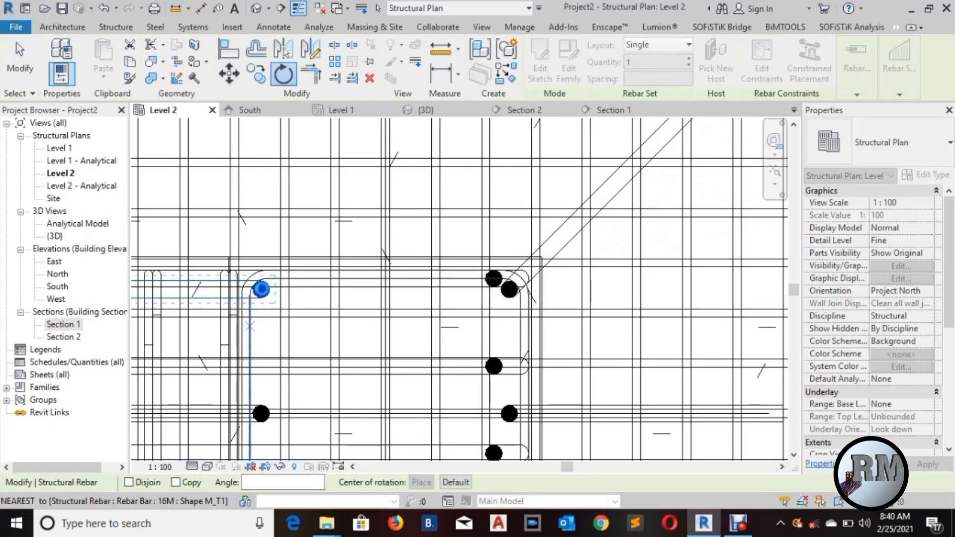
pyautogui.press('space')
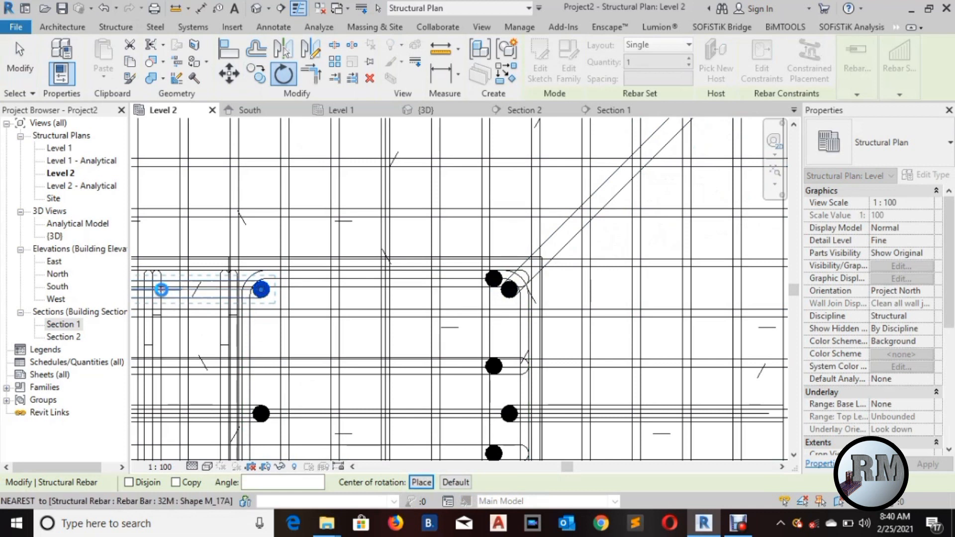
pyautogui.click(164, 279)
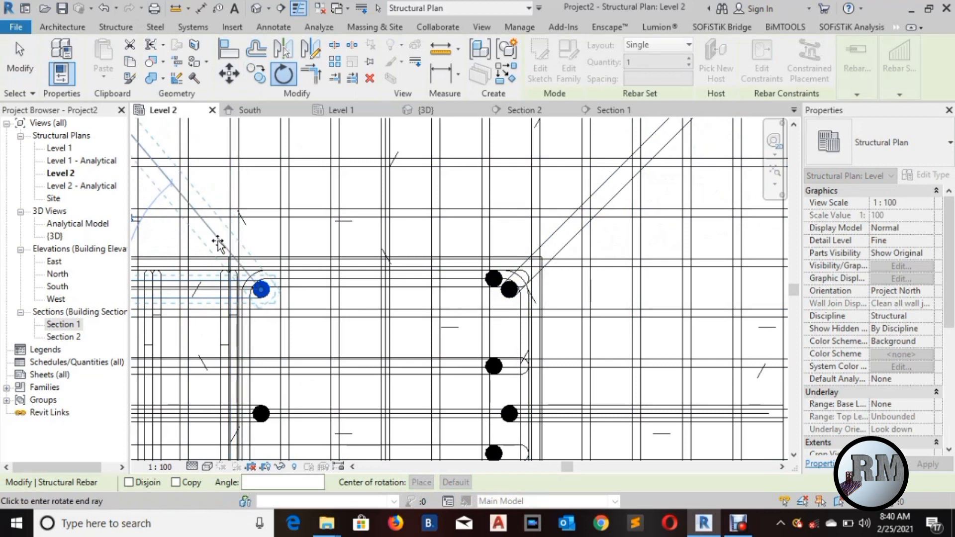
pyautogui.moveTo(218, 244); pyautogui.dragTo(314, 249, button='middle')
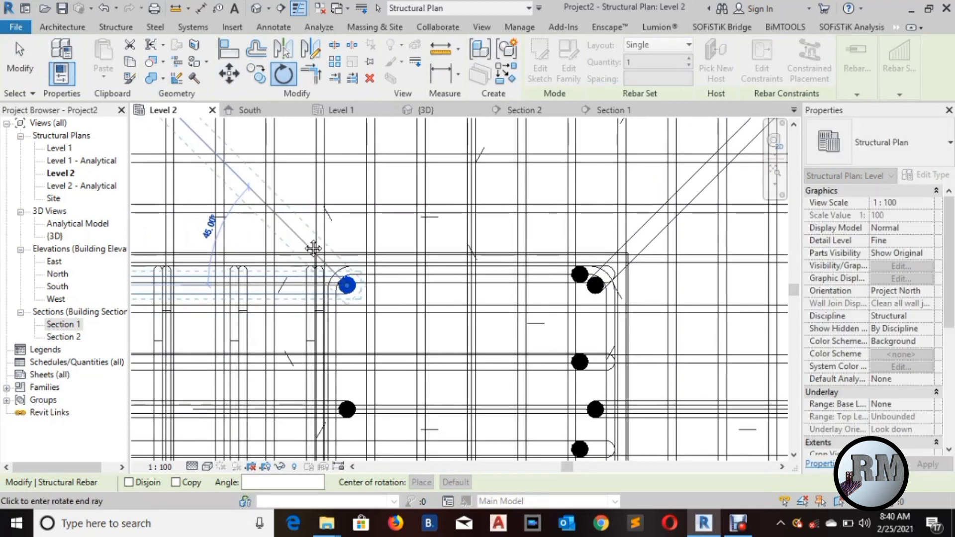
pyautogui.click(314, 249)
pyautogui.press('Escape')
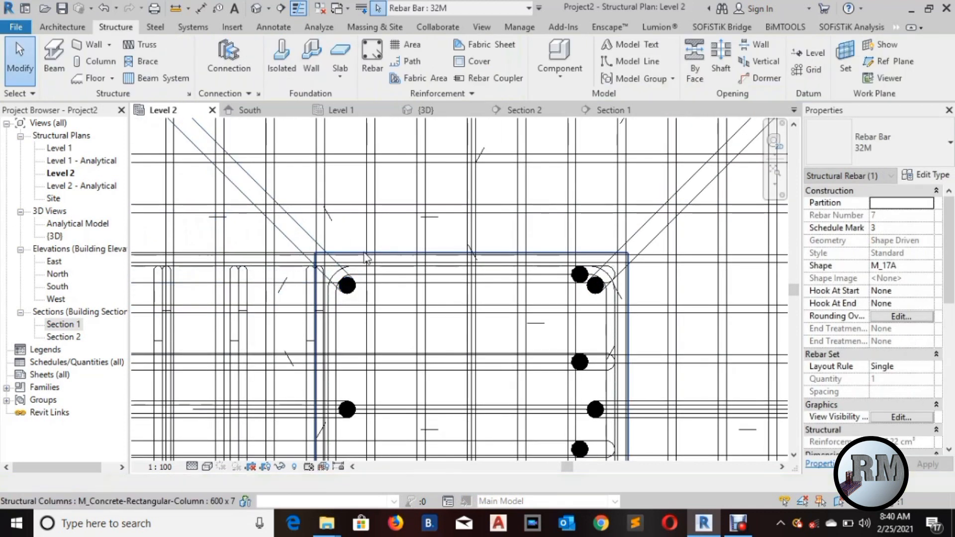
pyautogui.scroll(-3, 363, 268)
pyautogui.moveTo(367, 283); pyautogui.dragTo(393, 220, button='middle')
pyautogui.scroll(-1, 340, 194)
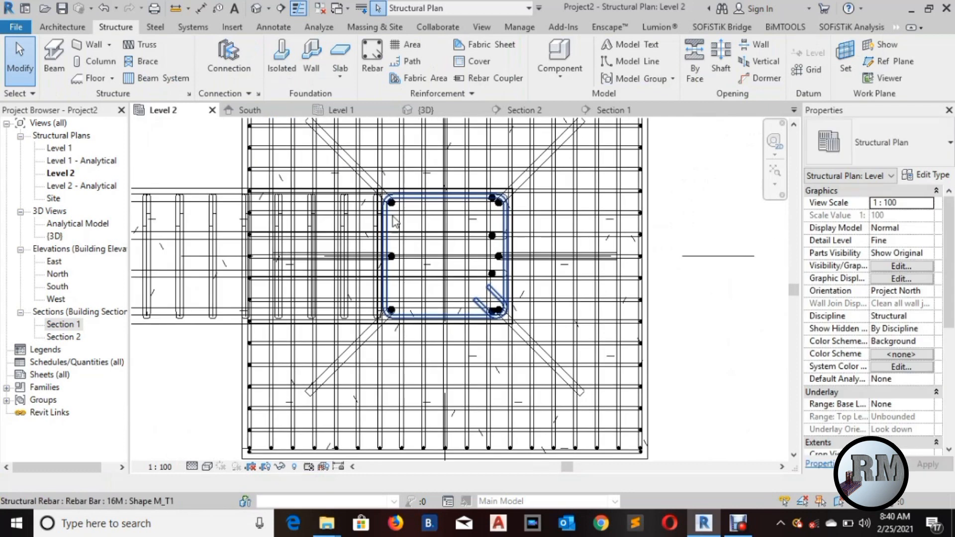
# In the 3D view, select the right column's six bent 32M bars and make them display as solid in the {3D} view.
pyautogui.click(426, 111)
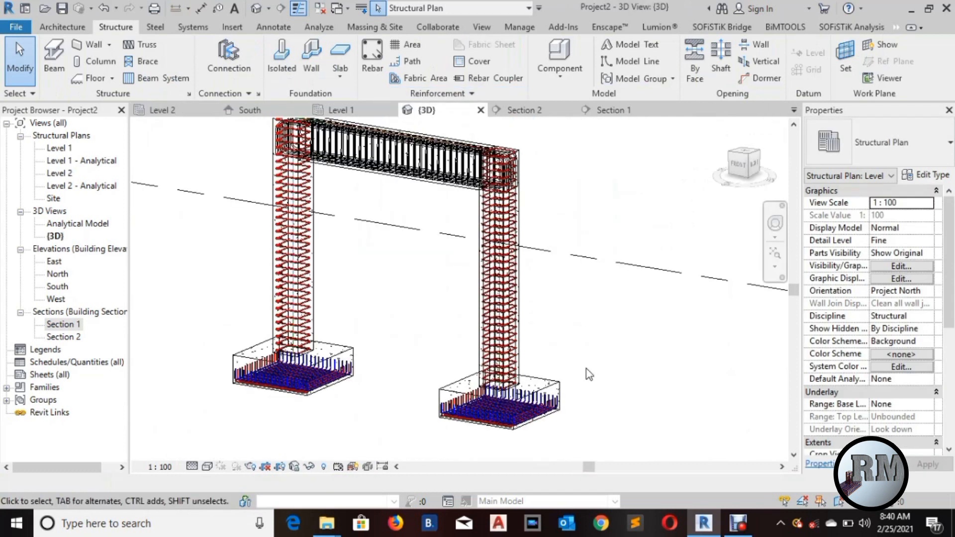
pyautogui.scroll(3, 583, 301)
pyautogui.scroll(2, 488, 343)
pyautogui.scroll(4, 505, 311)
pyautogui.moveTo(583, 220); pyautogui.dragTo(556, 248, button='middle')
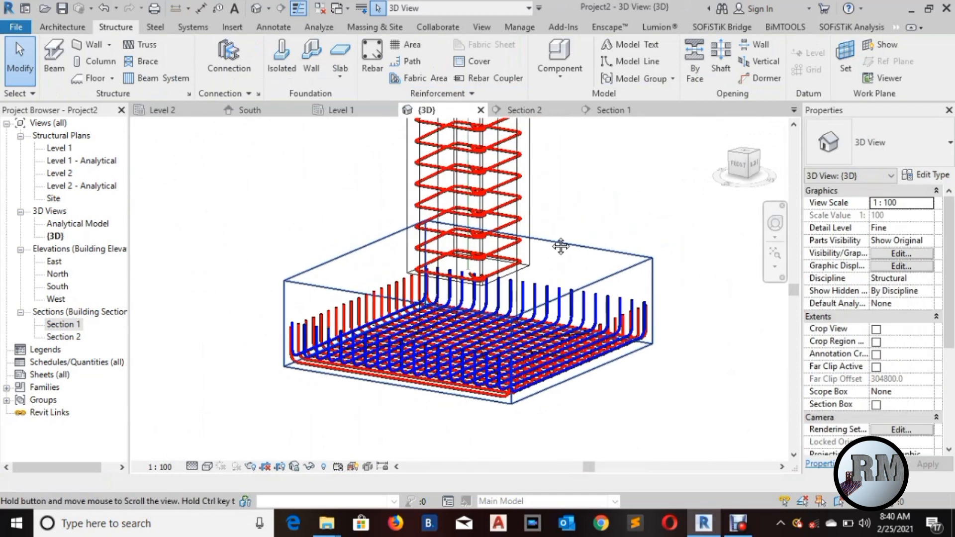
pyautogui.scroll(3, 528, 340)
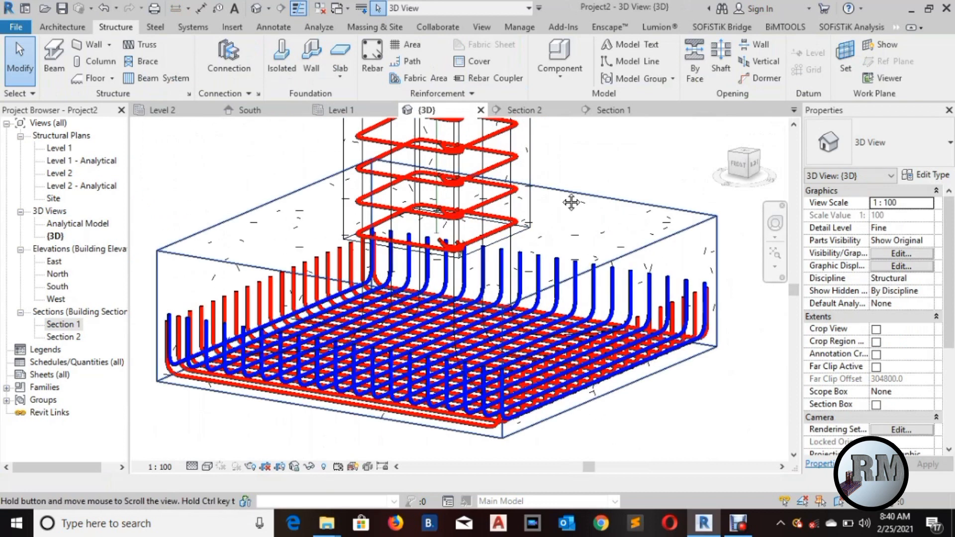
pyautogui.moveTo(572, 203); pyautogui.dragTo(560, 231, button='middle')
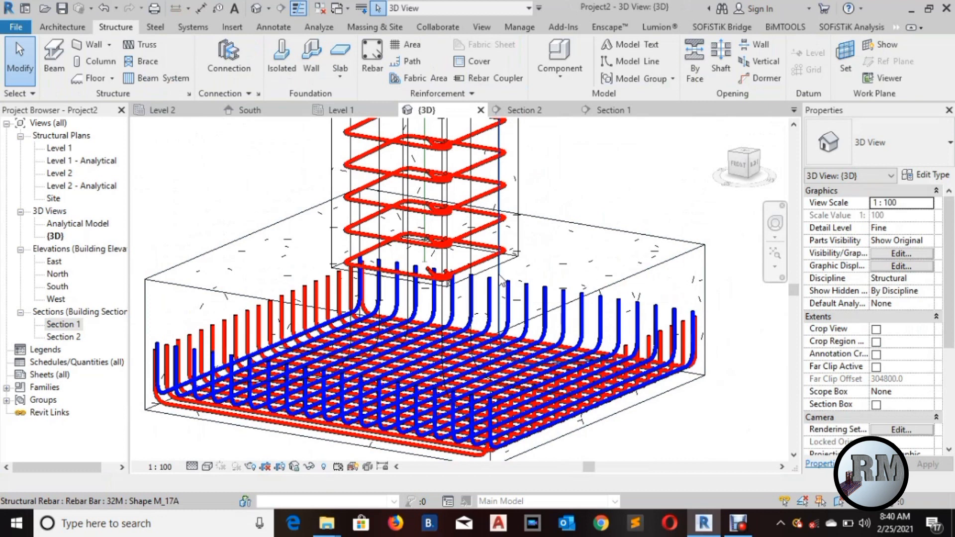
pyautogui.click(471, 256)
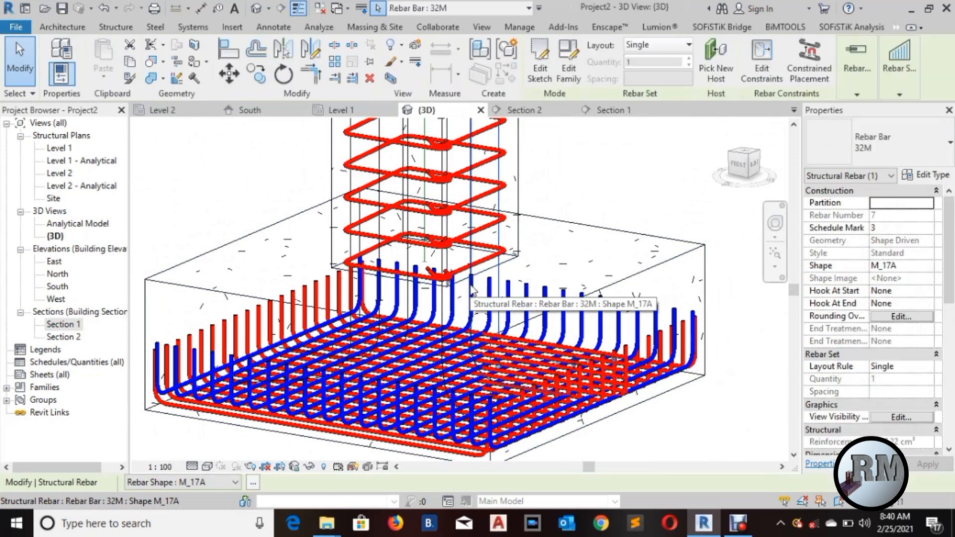
pyautogui.keyDown('ctrl'); pyautogui.click(443, 297); pyautogui.keyUp('ctrl')
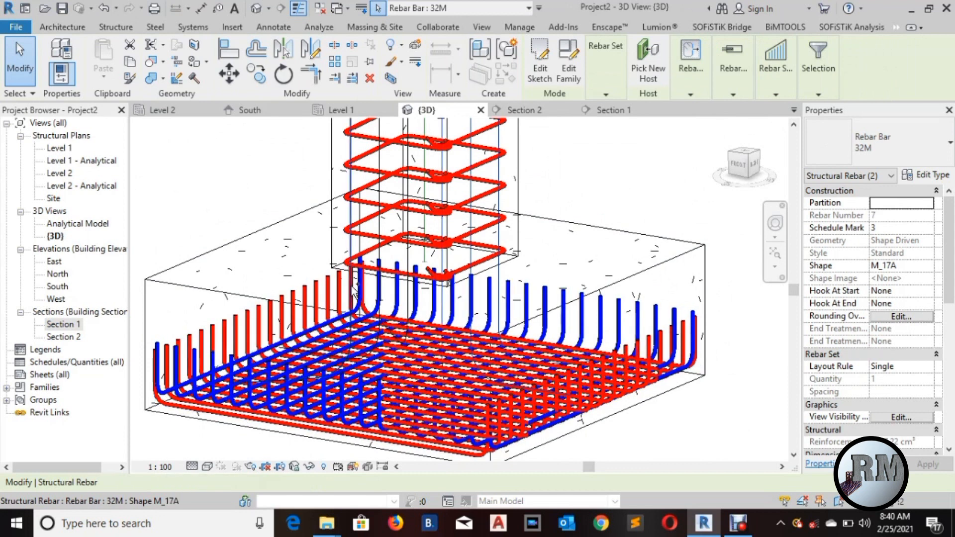
pyautogui.keyDown('ctrl'); pyautogui.click(384, 311); pyautogui.keyUp('ctrl')
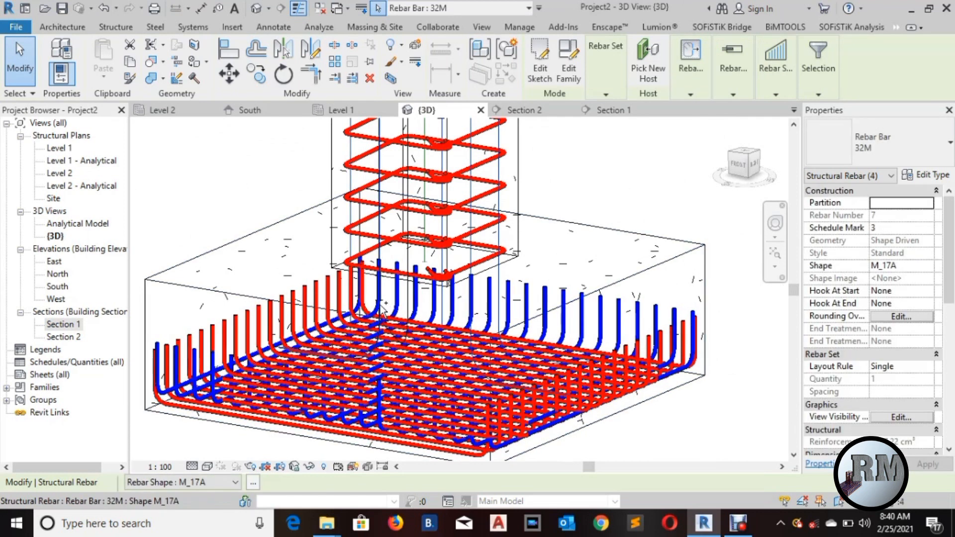
pyautogui.keyDown('ctrl'); pyautogui.click(411, 302); pyautogui.keyUp('ctrl')
pyautogui.keyDown('ctrl'); pyautogui.click(367, 300); pyautogui.keyUp('ctrl')
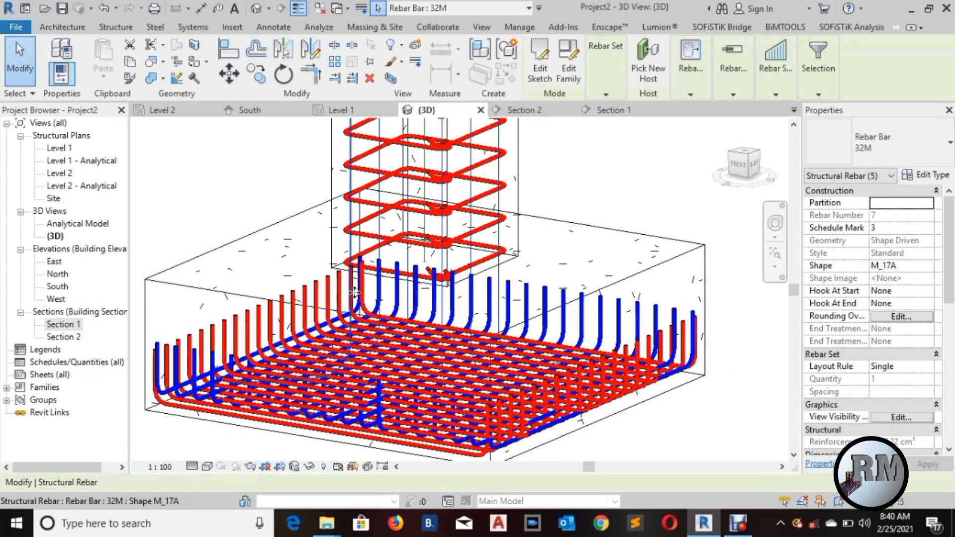
pyautogui.click(901, 417)
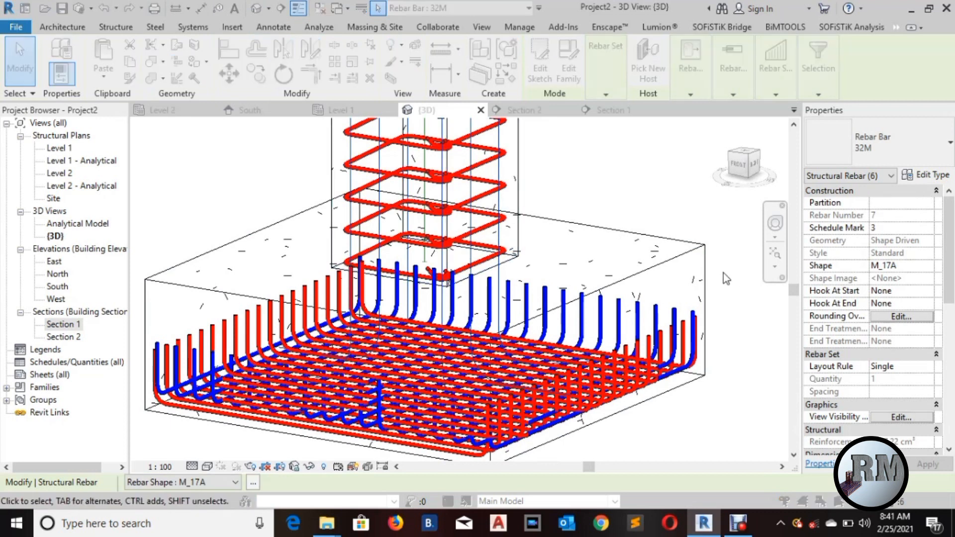
pyautogui.click(813, 208)
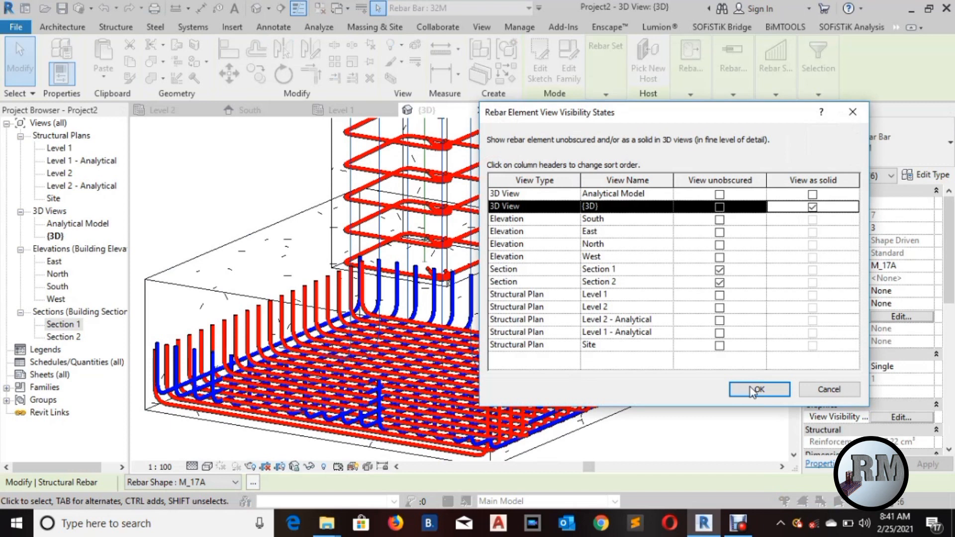
pyautogui.click(757, 390)
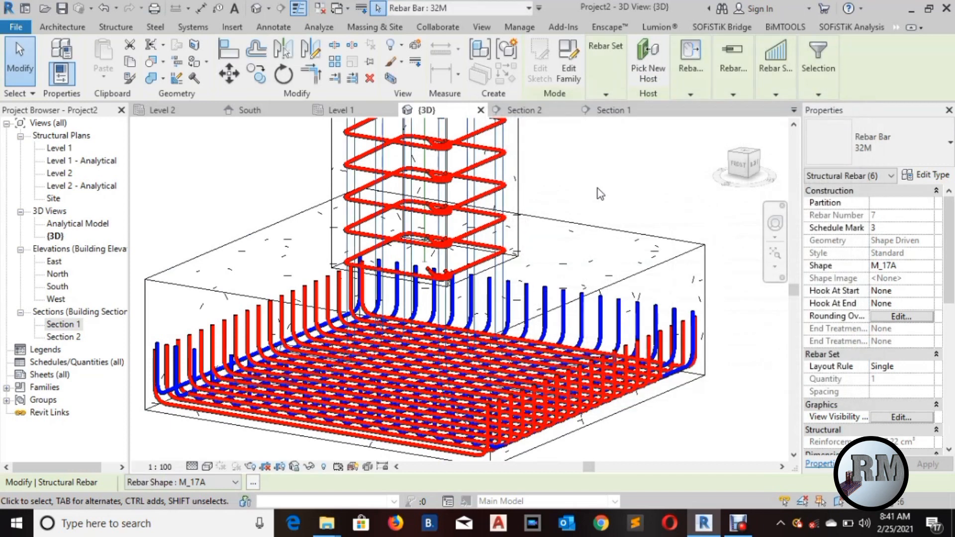
# Override the selected bars' graphics by element in this view, giving the surface background pattern a solid fill in blue.
pyautogui.moveTo(591, 166); pyautogui.dragTo(502, 186, button='middle')
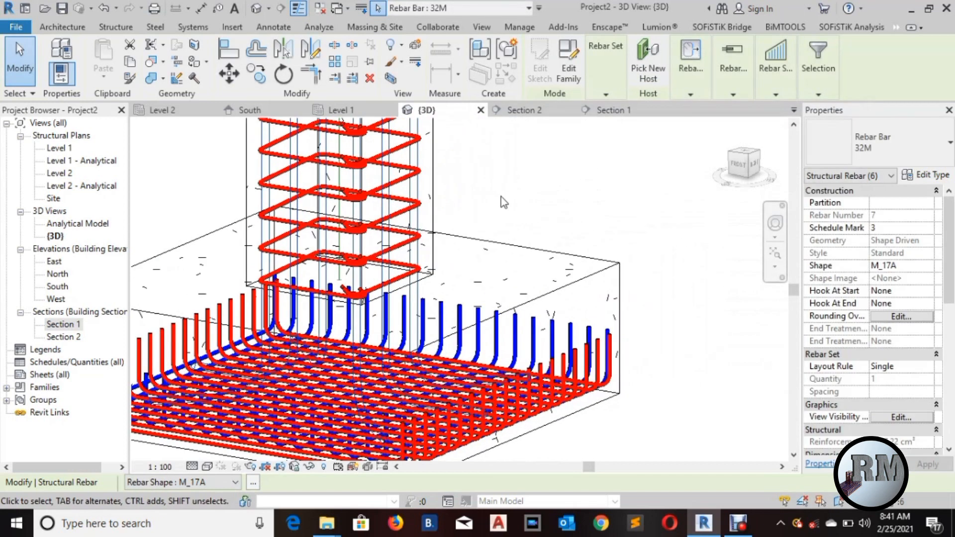
pyautogui.rightClick(500, 196)
pyautogui.moveTo(667, 234)
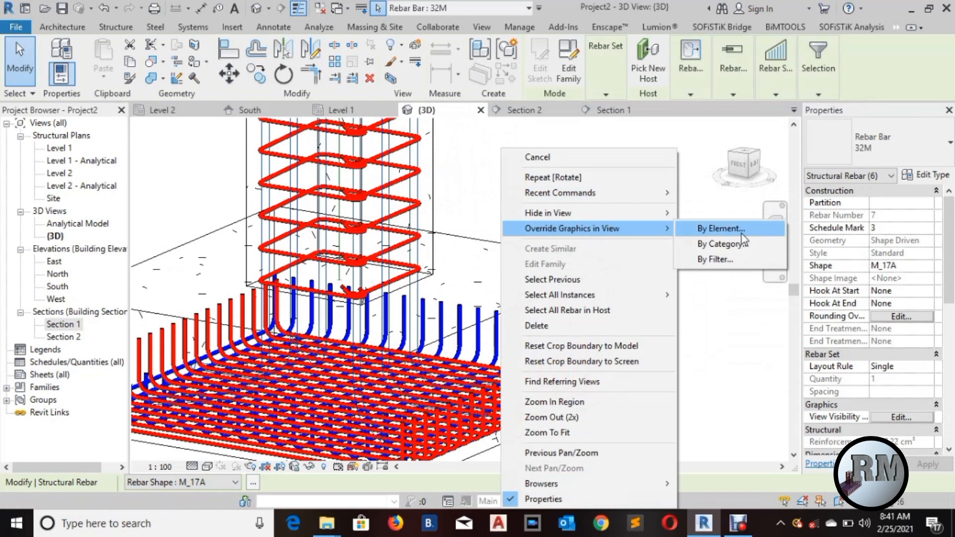
pyautogui.click(698, 232)
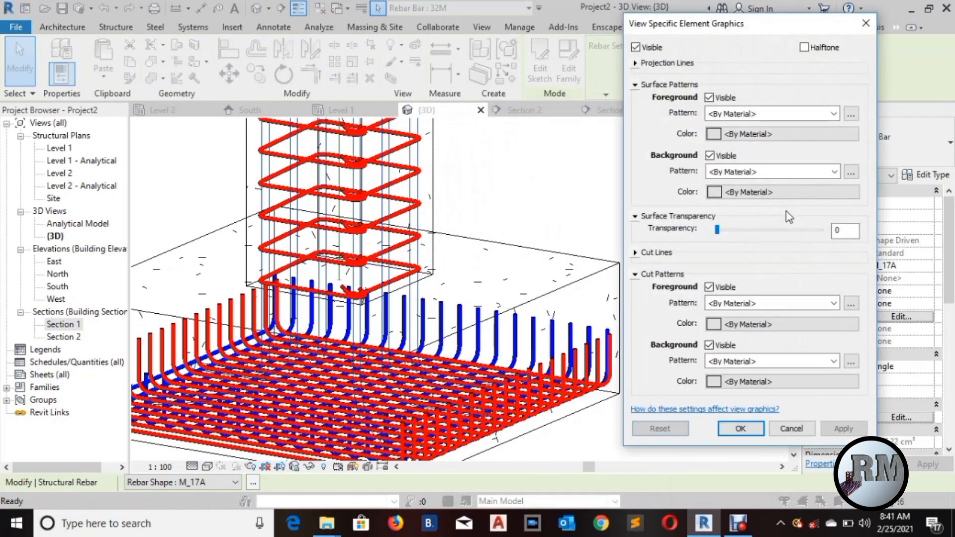
pyautogui.click(835, 170)
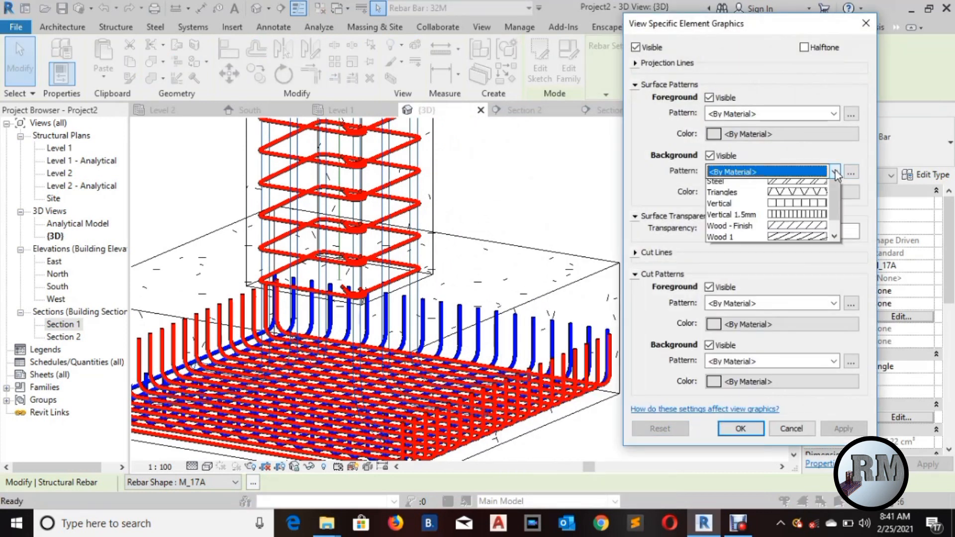
pyautogui.click(750, 193)
pyautogui.click(743, 194)
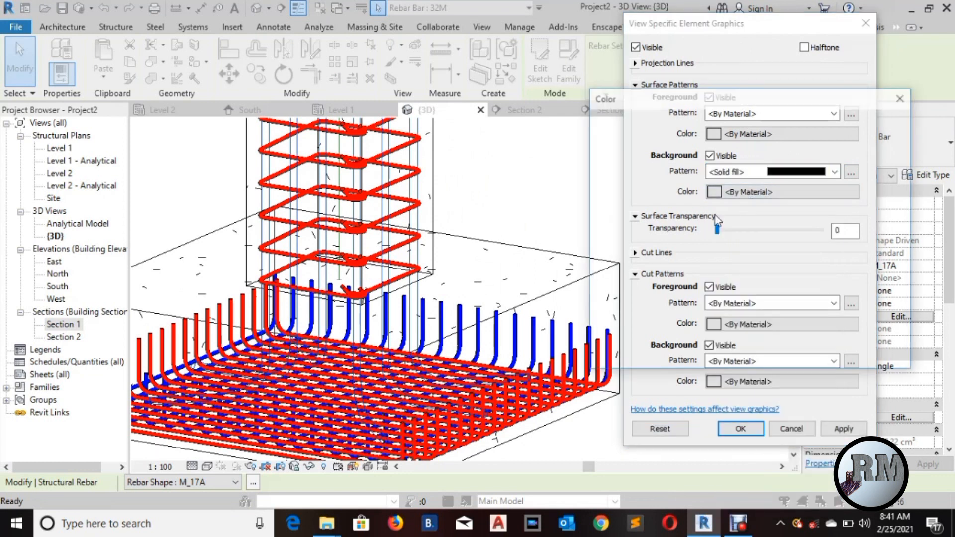
pyautogui.click(696, 247)
pyautogui.click(807, 354)
pyautogui.click(844, 429)
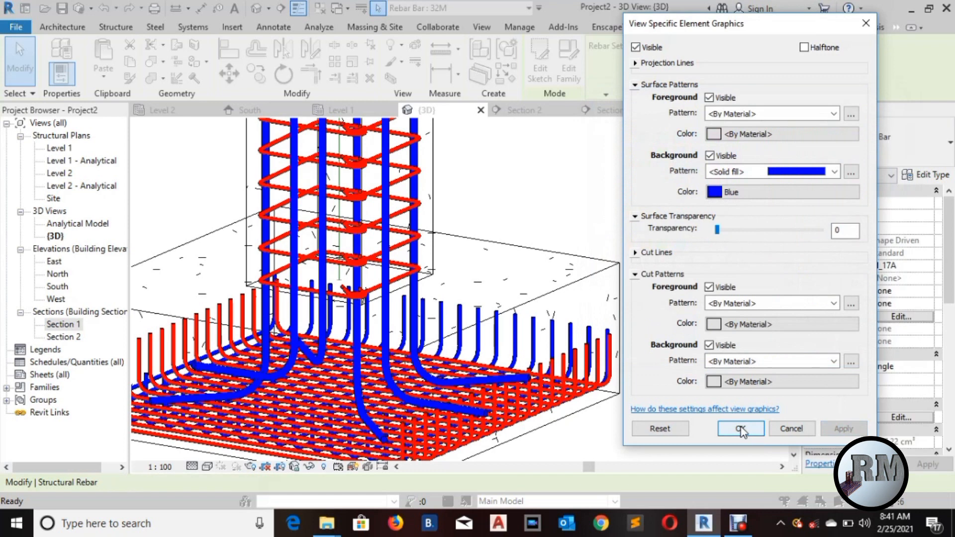
pyautogui.click(741, 429)
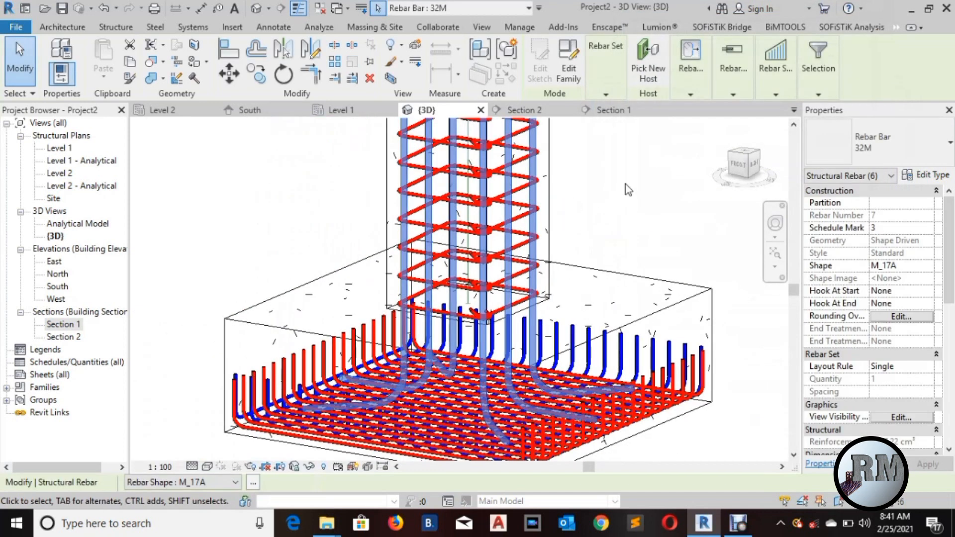
pyautogui.click(625, 185)
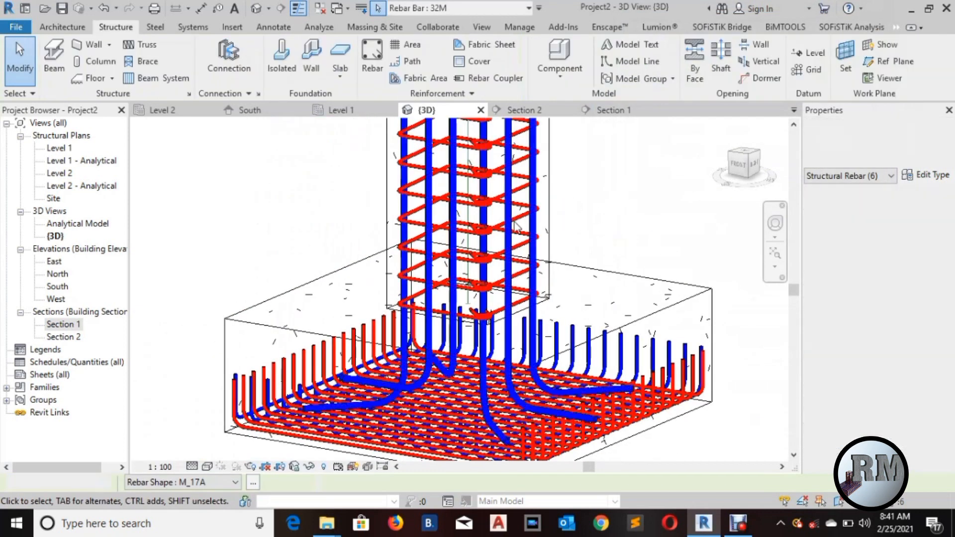
pyautogui.moveTo(612, 194); pyautogui.dragTo(635, 303, button='middle')
pyautogui.scroll(-7, 632, 264)
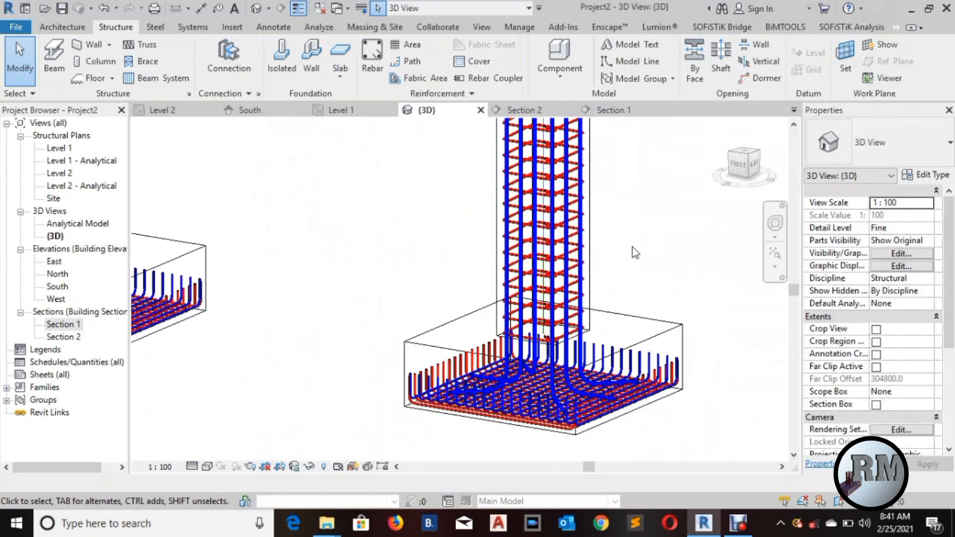
pyautogui.moveTo(635, 189); pyautogui.dragTo(638, 213, button='middle')
pyautogui.scroll(1, 605, 234)
pyautogui.scroll(4, 600, 244)
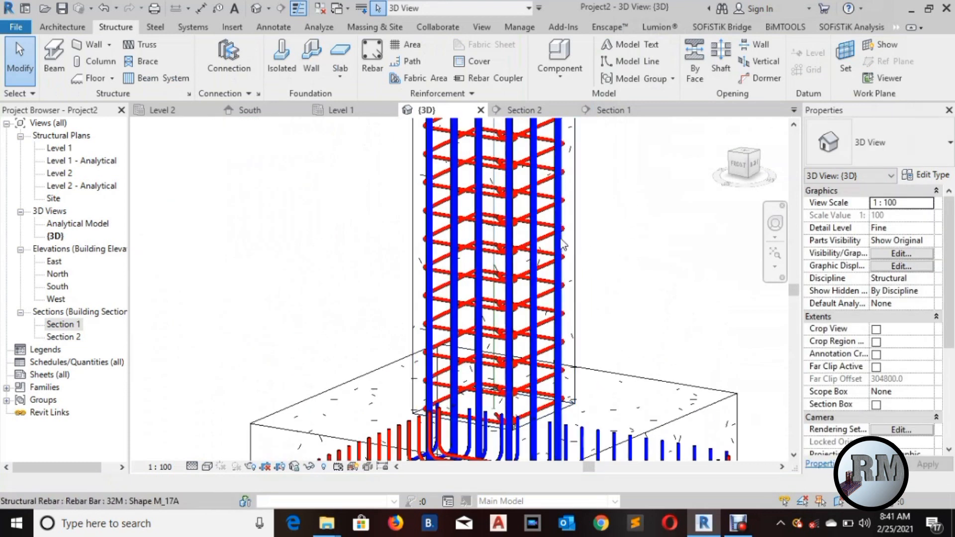
pyautogui.click(535, 248)
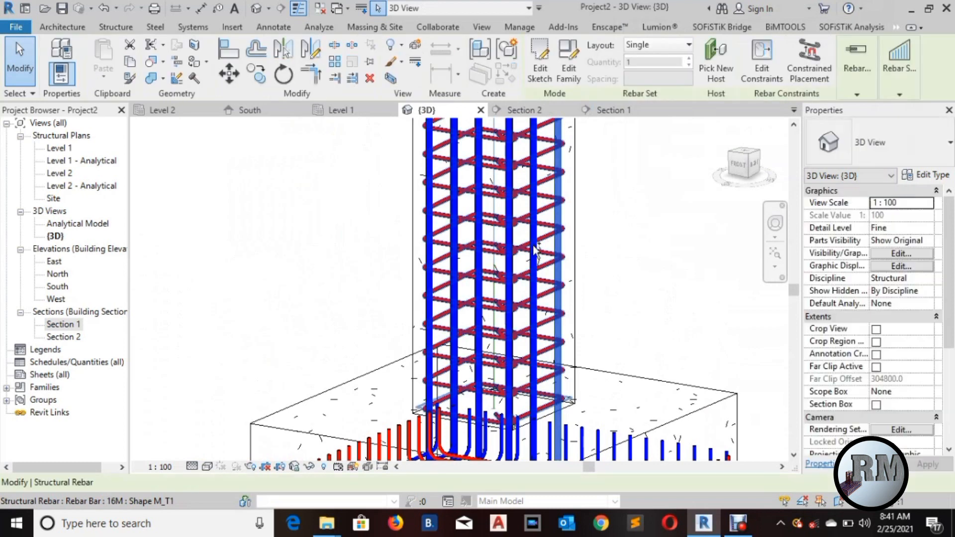
pyautogui.keyDown('ctrl'); pyautogui.click(577, 257); pyautogui.keyUp('ctrl')
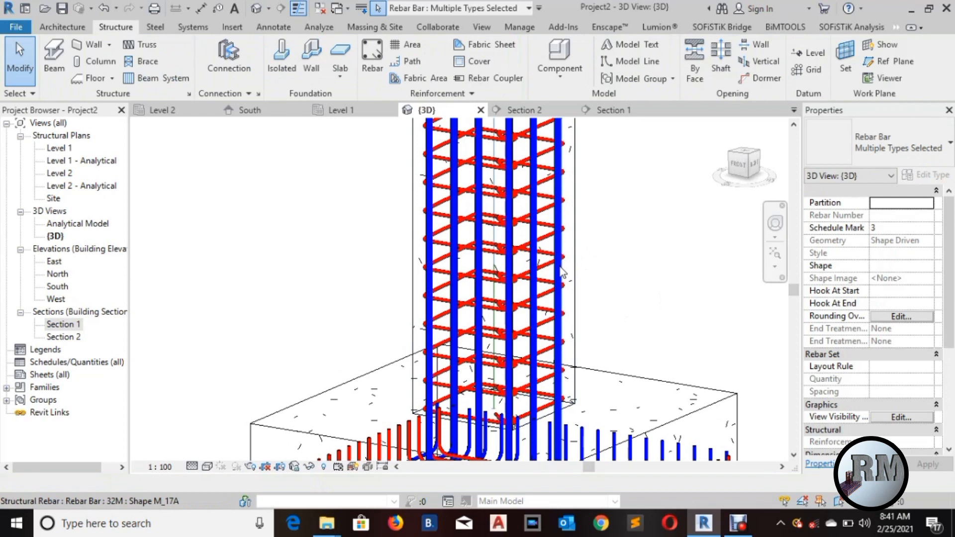
pyautogui.press('Escape')
# Mirror a copy of the right column's six bent 32M bars onto the left column in Level 2, about a vertical axis through the beam's midpoint.
pyautogui.click(534, 289)
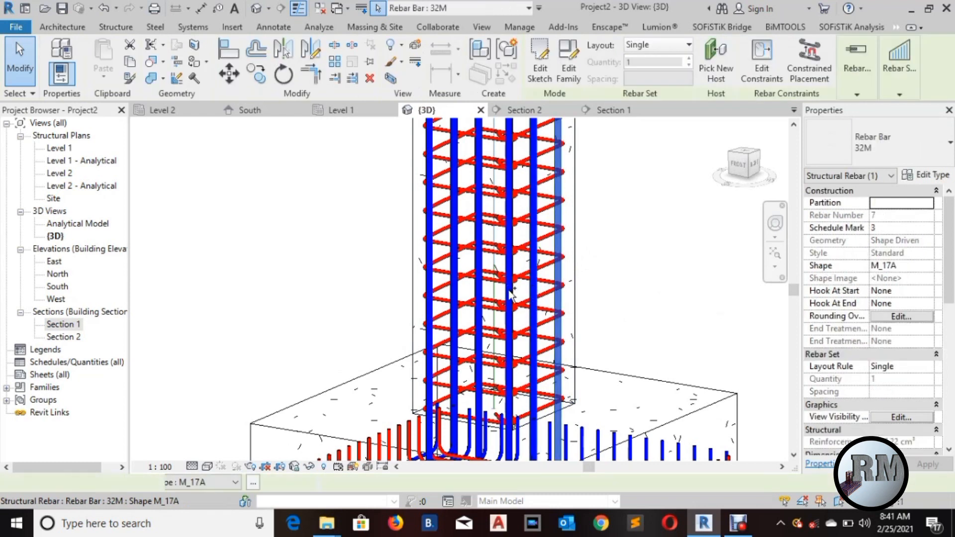
pyautogui.keyDown('ctrl'); pyautogui.click(511, 293); pyautogui.keyUp('ctrl')
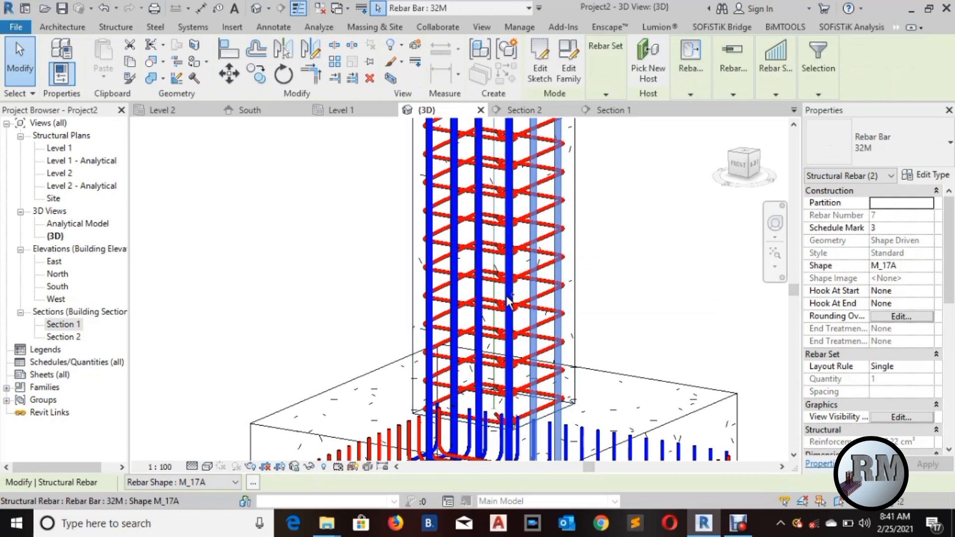
pyautogui.keyDown('ctrl'); pyautogui.click(508, 295); pyautogui.keyUp('ctrl')
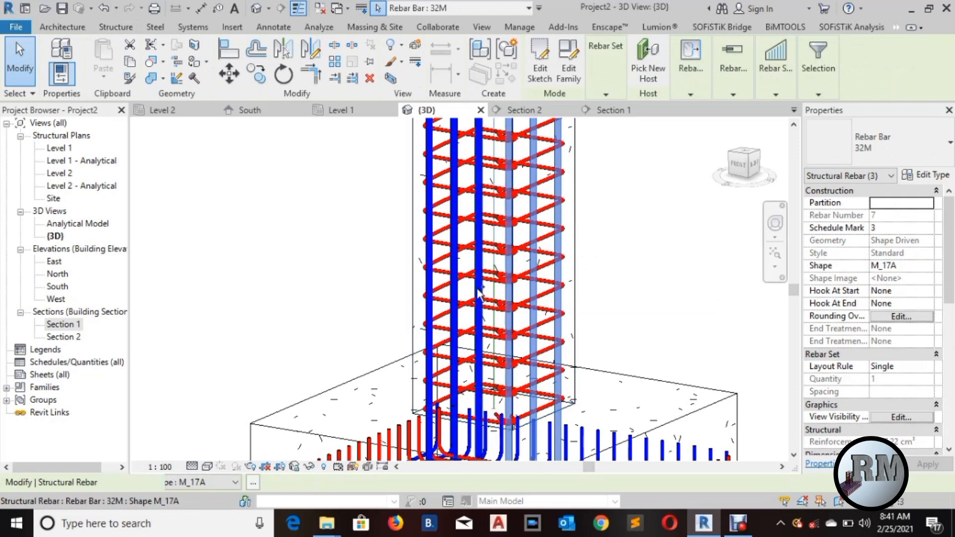
pyautogui.keyDown('ctrl'); pyautogui.click(479, 293); pyautogui.keyUp('ctrl')
pyautogui.keyDown('ctrl'); pyautogui.click(438, 294); pyautogui.keyUp('ctrl')
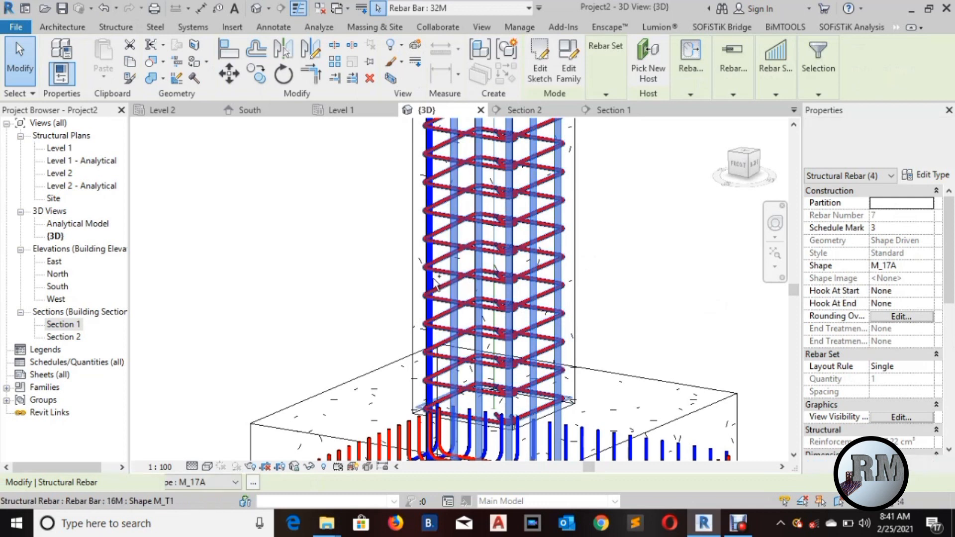
pyautogui.keyDown('ctrl'); pyautogui.click(431, 279); pyautogui.keyUp('ctrl')
pyautogui.scroll(-3, 644, 243)
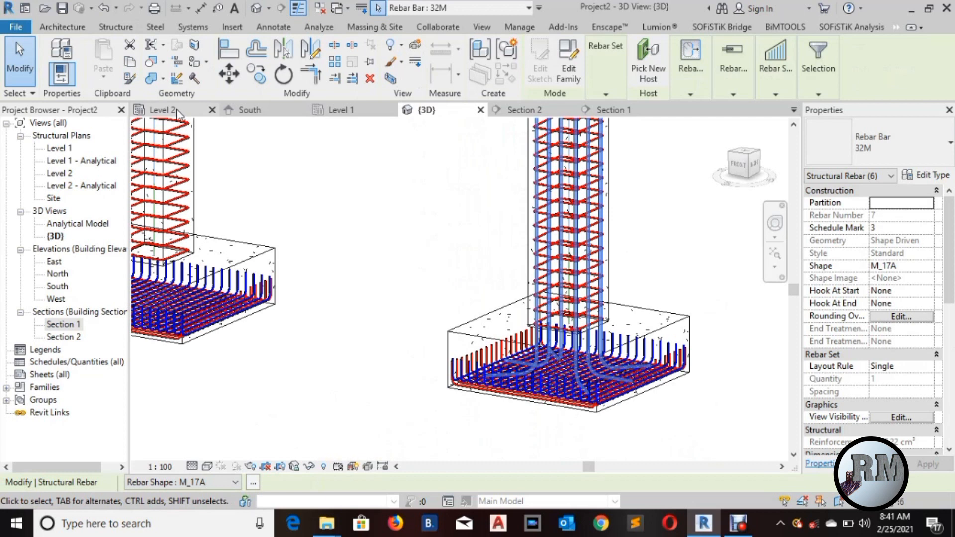
pyautogui.press('Escape')
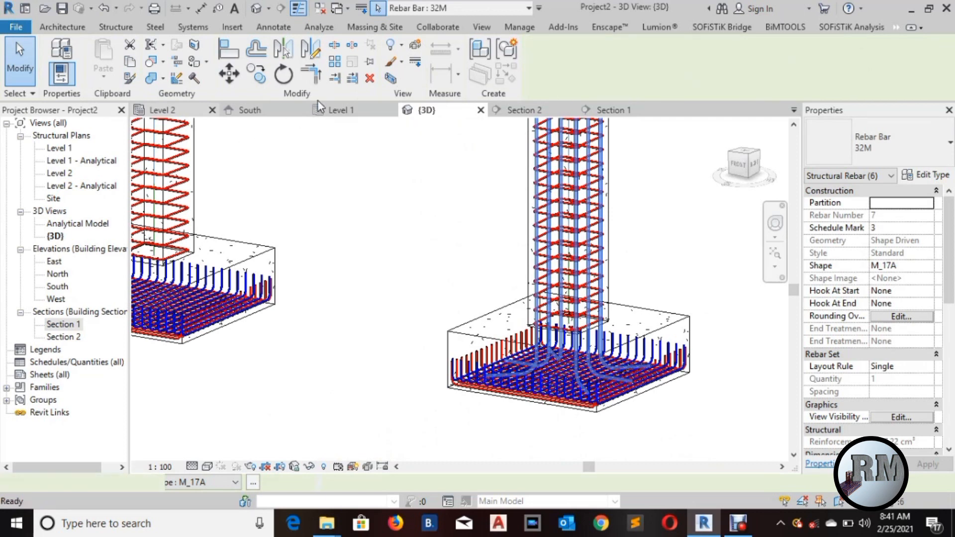
pyautogui.scroll(-5, 246, 238)
pyautogui.moveTo(209, 202); pyautogui.dragTo(474, 198, button='middle')
pyautogui.scroll(1, 412, 299)
pyautogui.scroll(3, 378, 295)
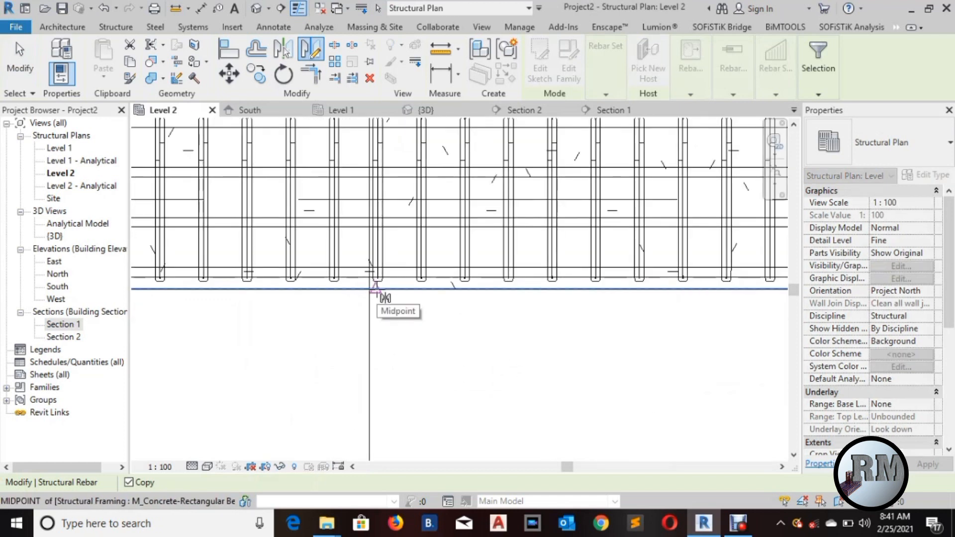
pyautogui.click(376, 290)
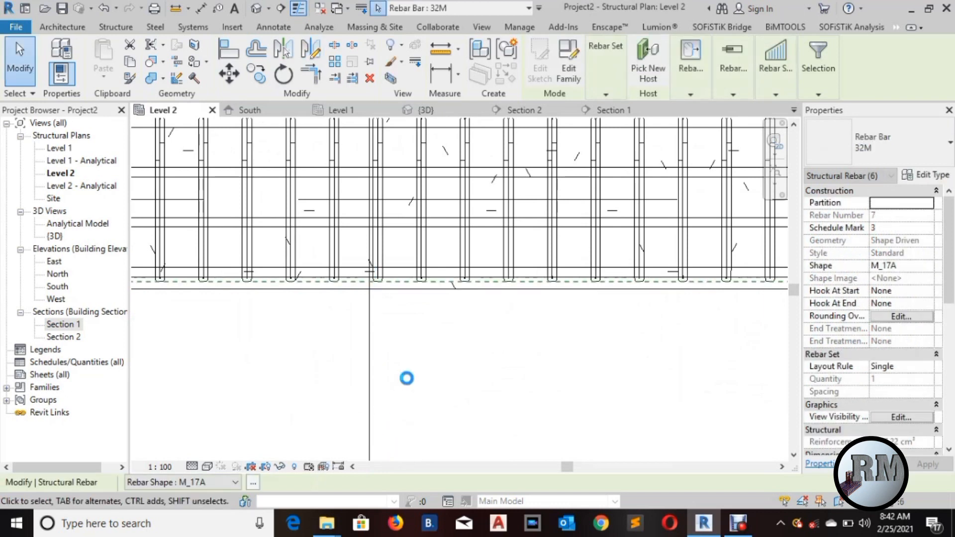
pyautogui.scroll(-4, 368, 357)
pyautogui.moveTo(358, 365); pyautogui.dragTo(436, 359, button='middle')
pyautogui.click(387, 366)
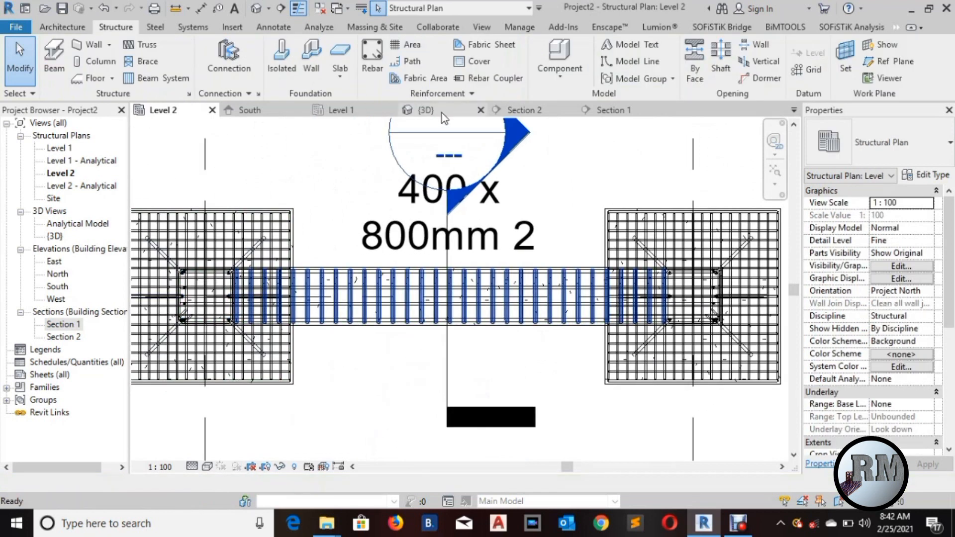
# In the 3D view, select the left column and footing, filter to Structural Rebar only, and display that rebar as solid in {3D}.
pyautogui.click(425, 110)
pyautogui.scroll(2, 329, 265)
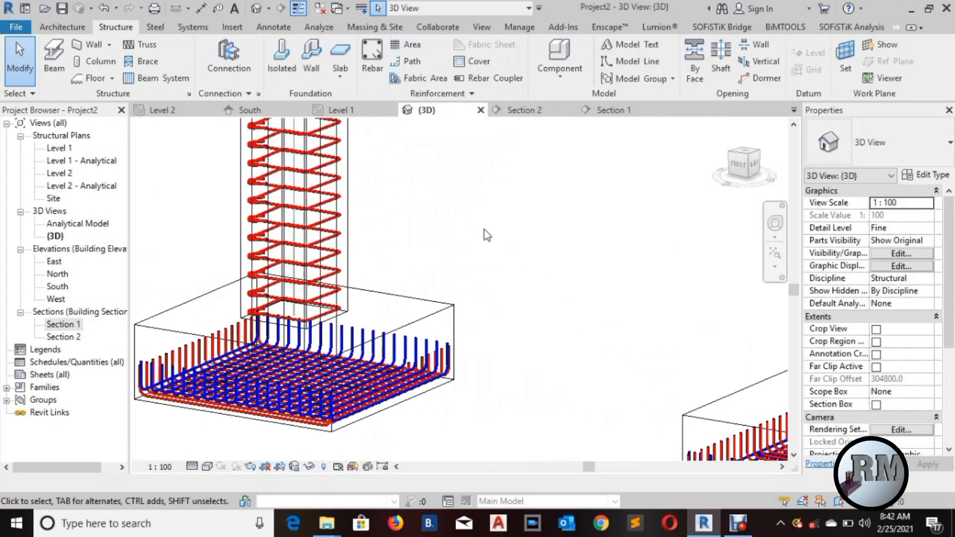
pyautogui.scroll(-1, 506, 200)
pyautogui.moveTo(518, 180); pyautogui.dragTo(117, 324)
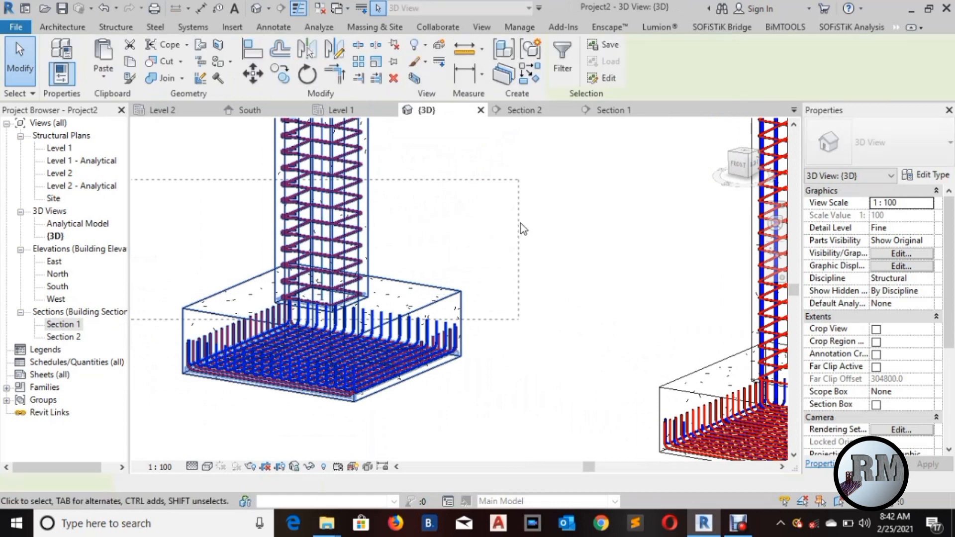
pyautogui.click(563, 64)
pyautogui.click(846, 232)
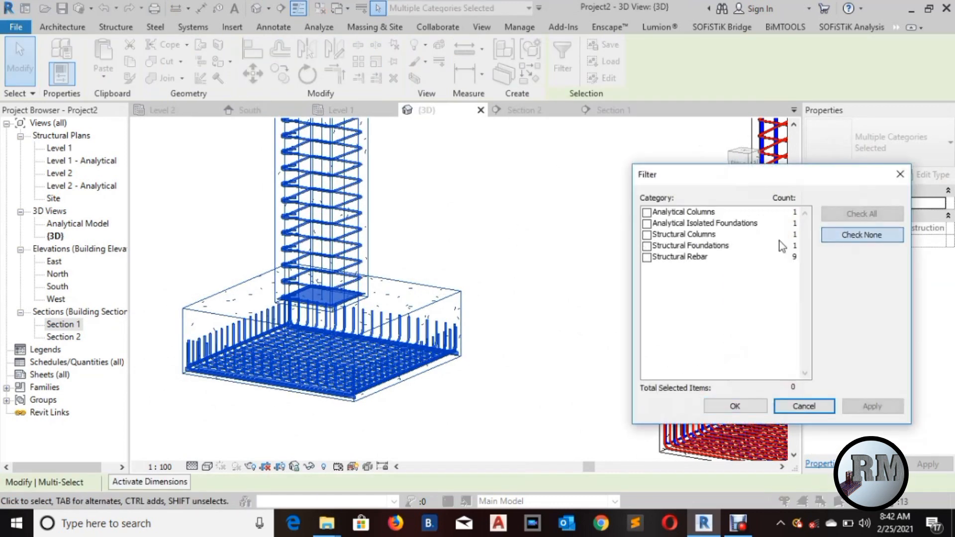
pyautogui.click(647, 258)
pyautogui.click(858, 407)
pyautogui.click(741, 406)
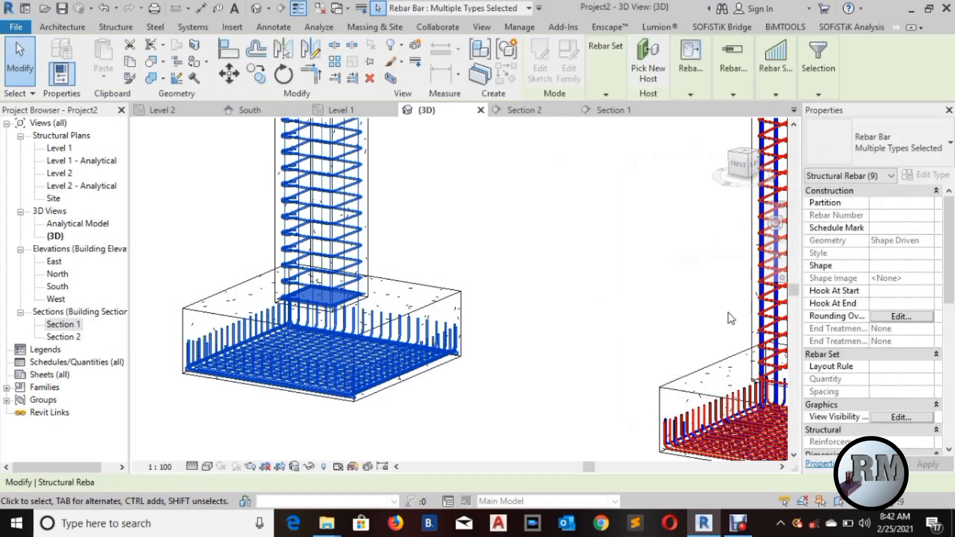
pyautogui.click(897, 419)
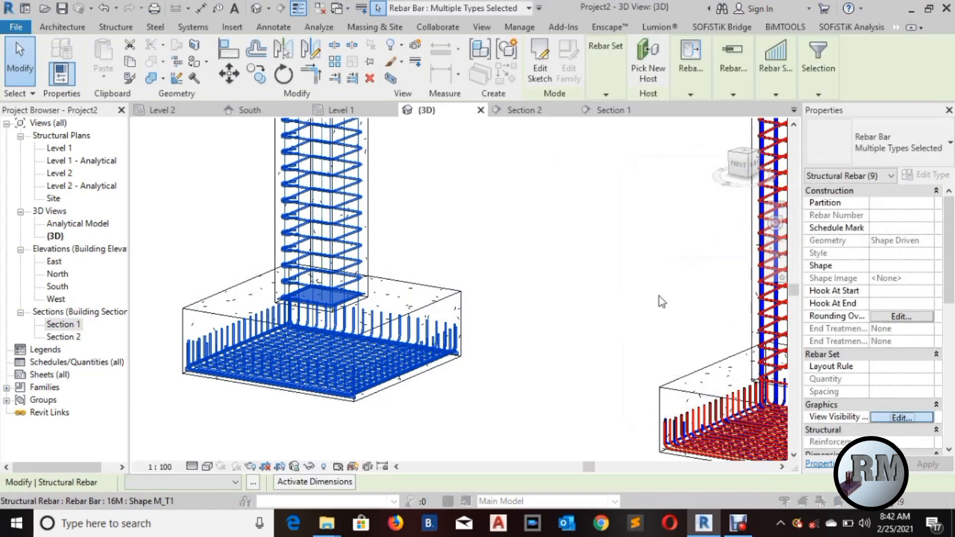
pyautogui.click(812, 207)
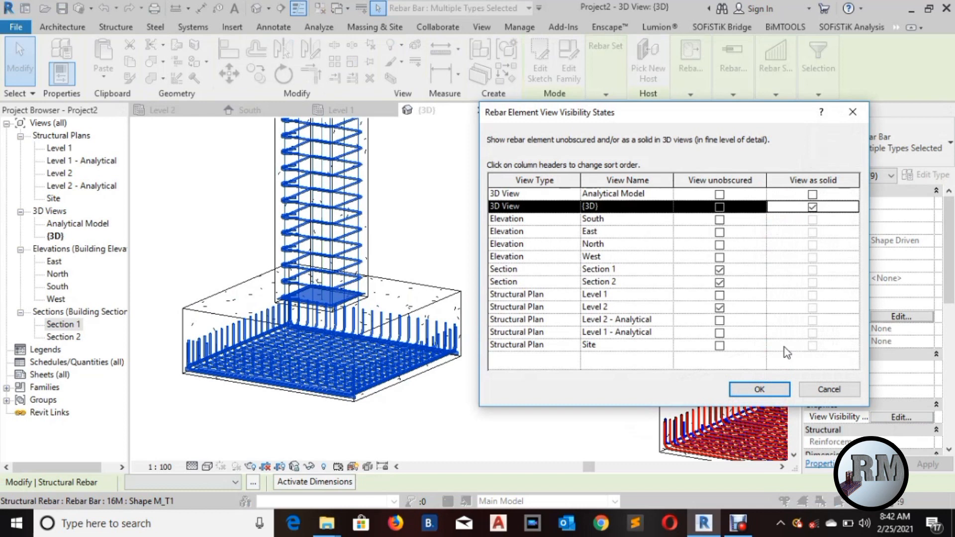
pyautogui.click(757, 389)
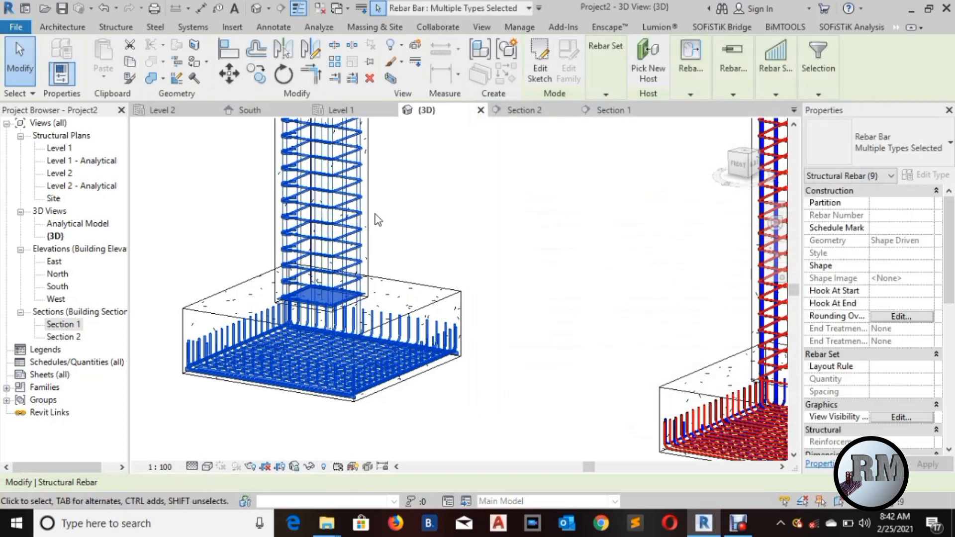
pyautogui.click(402, 213)
# Override the left column's six bent 32M bars by element in this view with a blue solid-fill surface background pattern.
pyautogui.scroll(3, 332, 380)
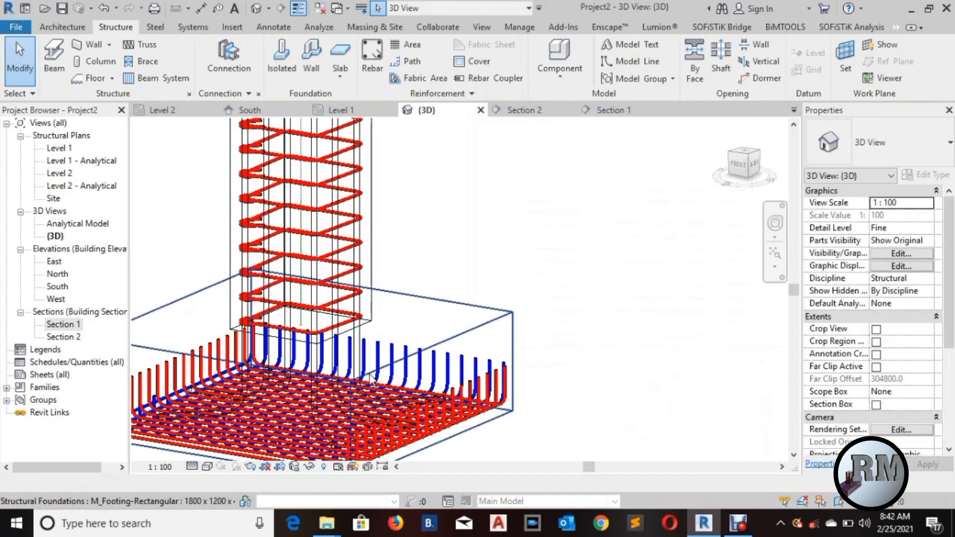
pyautogui.click(342, 363)
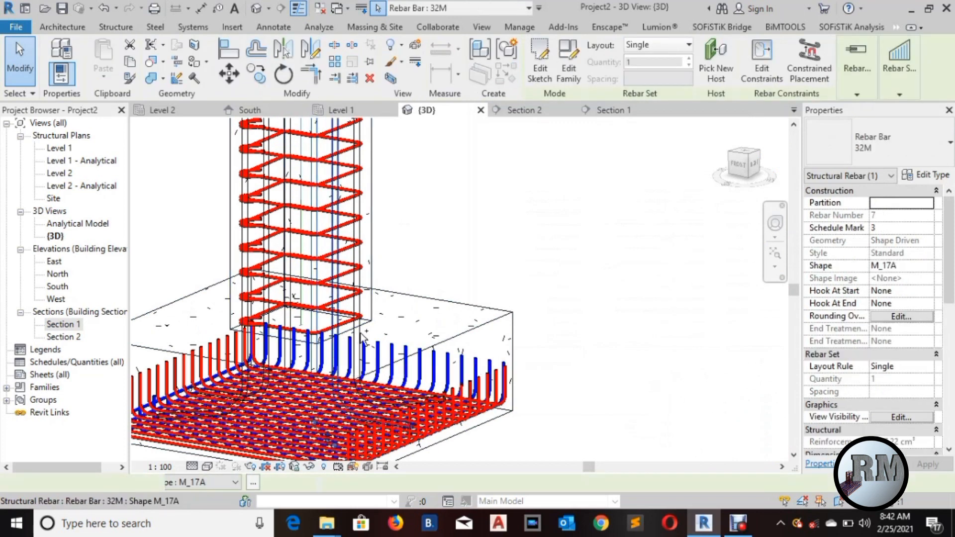
pyautogui.keyDown('ctrl'); pyautogui.click(362, 338); pyautogui.keyUp('ctrl')
pyautogui.keyDown('ctrl'); pyautogui.click(248, 346); pyautogui.keyUp('ctrl')
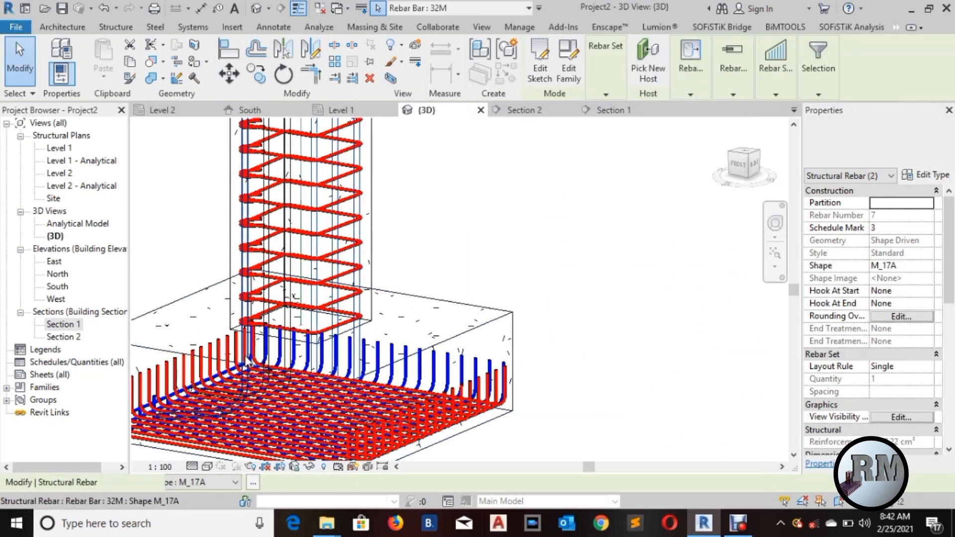
pyautogui.keyDown('ctrl'); pyautogui.click(267, 346); pyautogui.keyUp('ctrl')
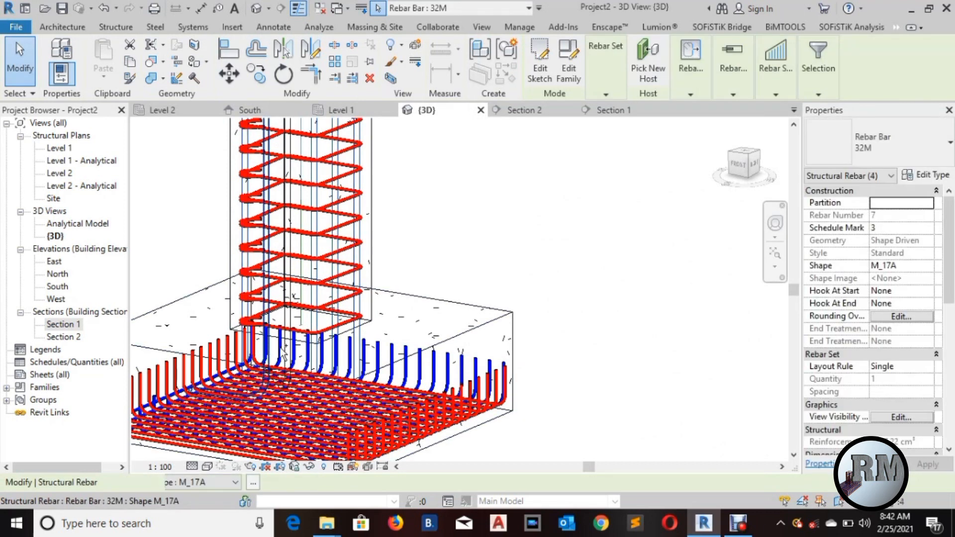
pyautogui.keyDown('ctrl'); pyautogui.click(314, 342); pyautogui.keyUp('ctrl')
pyautogui.keyDown('ctrl'); pyautogui.click(315, 337); pyautogui.keyUp('ctrl')
pyautogui.rightClick(445, 217)
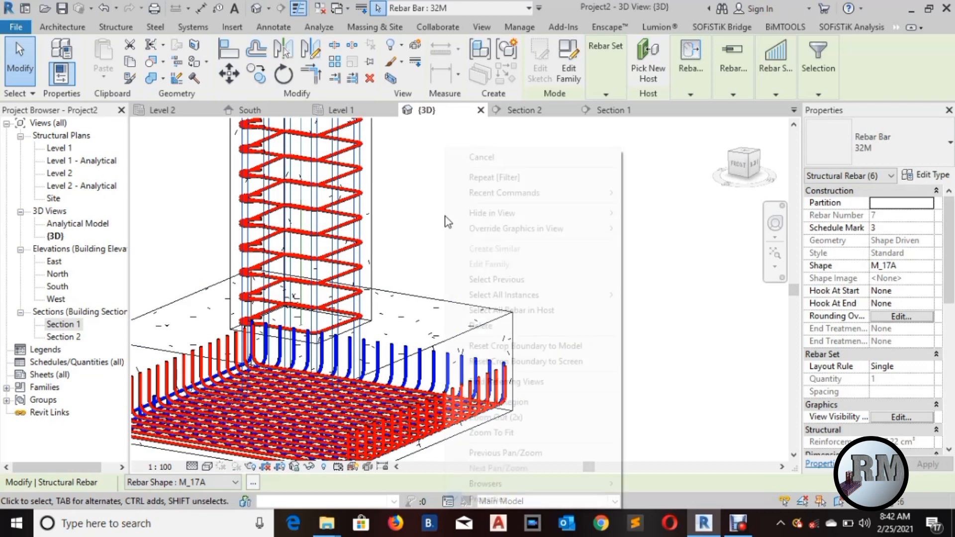
pyautogui.moveTo(561, 237)
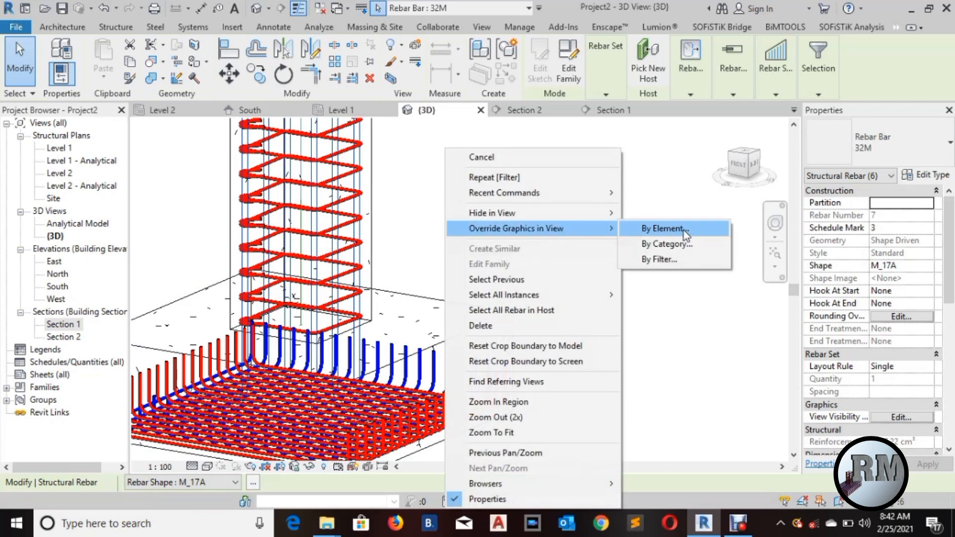
pyautogui.click(684, 231)
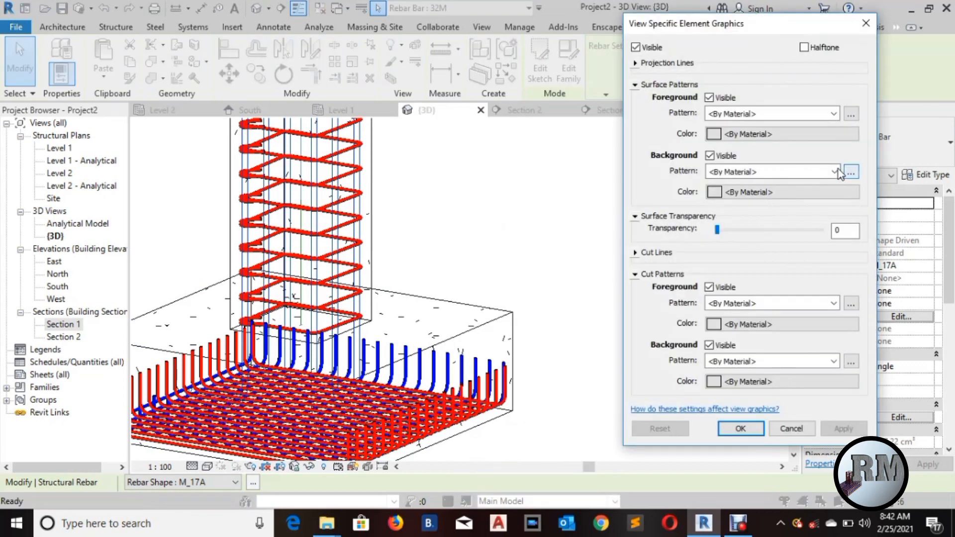
pyautogui.click(839, 171)
pyautogui.click(734, 198)
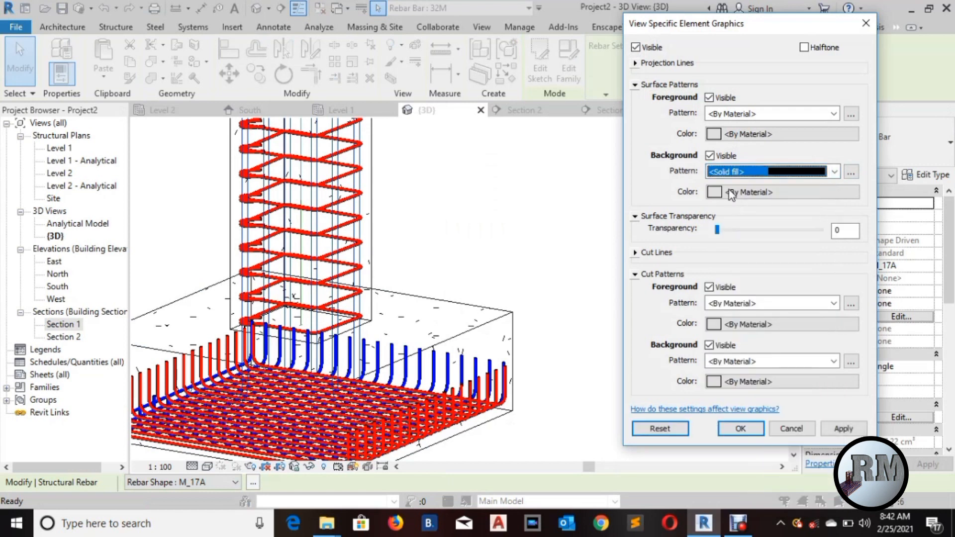
pyautogui.click(728, 193)
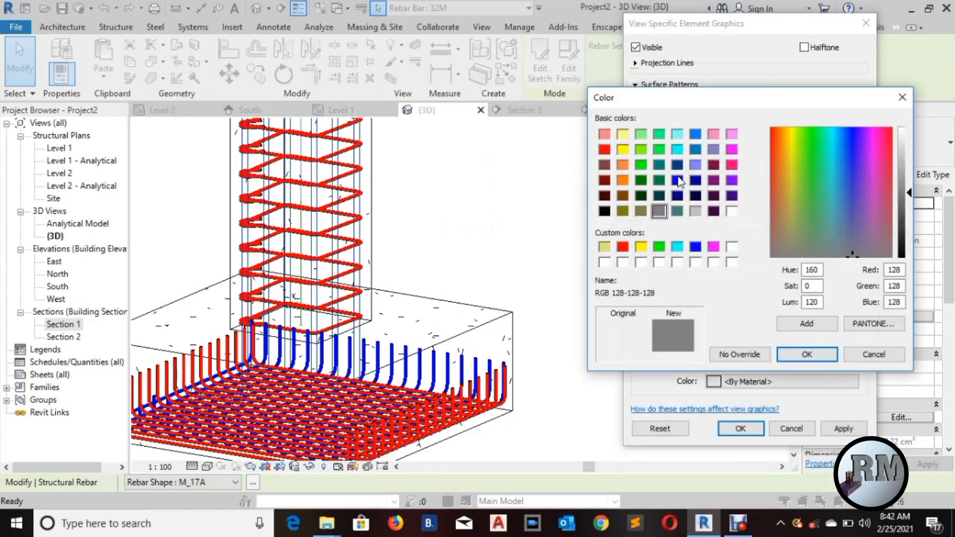
pyautogui.click(677, 180)
pyautogui.click(795, 350)
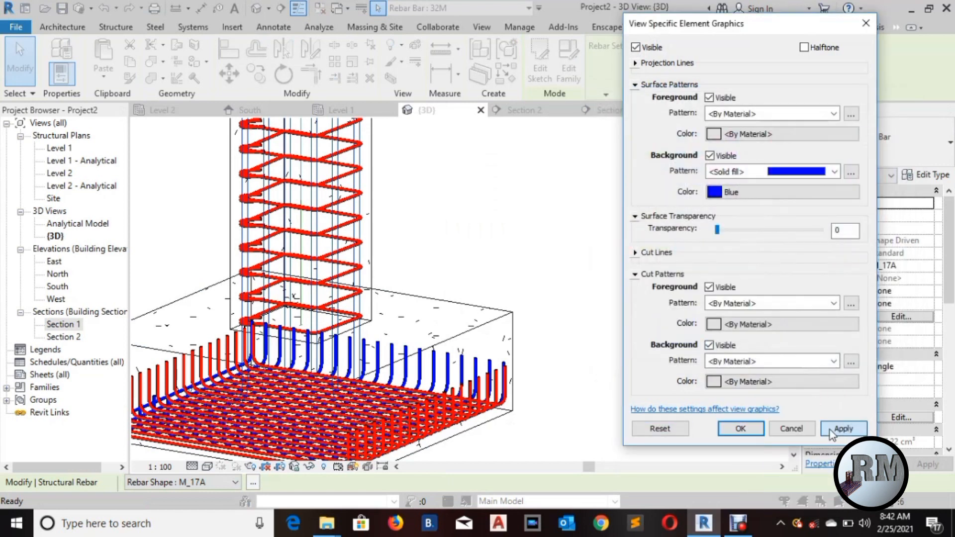
pyautogui.click(844, 429)
pyautogui.click(740, 429)
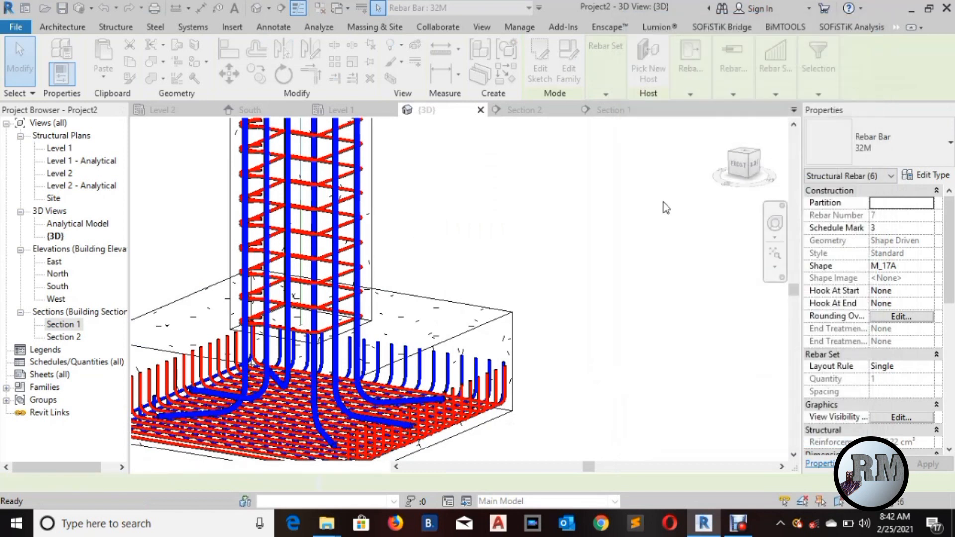
pyautogui.scroll(-3, 634, 197)
pyautogui.moveTo(634, 197); pyautogui.dragTo(558, 279, button='middle')
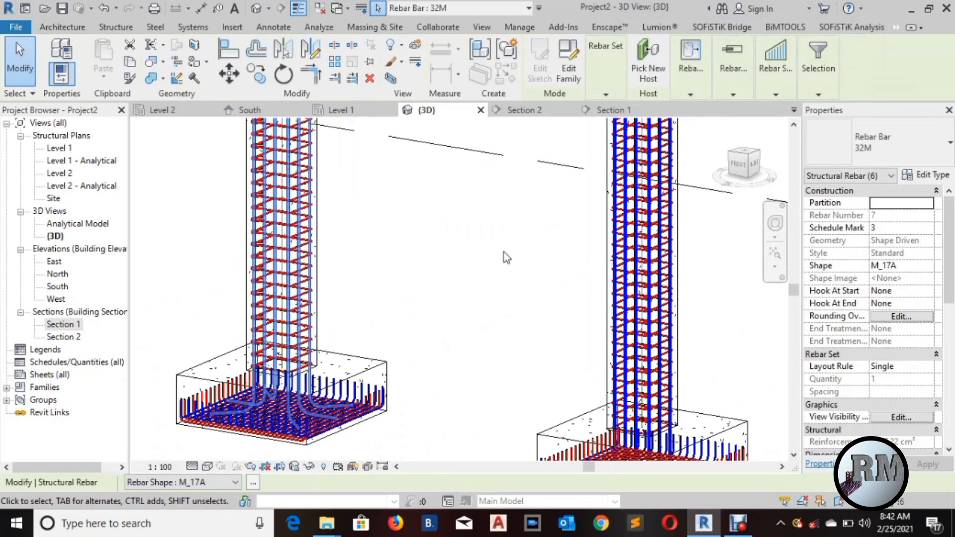
pyautogui.click(527, 220)
# Shorten the right column's 16M tie set by pulling its upper end down to the underside of the beam.
pyautogui.moveTo(543, 214); pyautogui.dragTo(510, 303, button='middle')
pyautogui.scroll(-2, 509, 303)
pyautogui.moveTo(620, 192); pyautogui.dragTo(610, 217, button='middle')
pyautogui.scroll(1, 614, 198)
pyautogui.scroll(1, 613, 213)
pyautogui.moveTo(635, 163); pyautogui.dragTo(644, 189, button='middle')
pyautogui.scroll(2, 625, 231)
pyautogui.scroll(3, 592, 242)
pyautogui.scroll(-1, 644, 188)
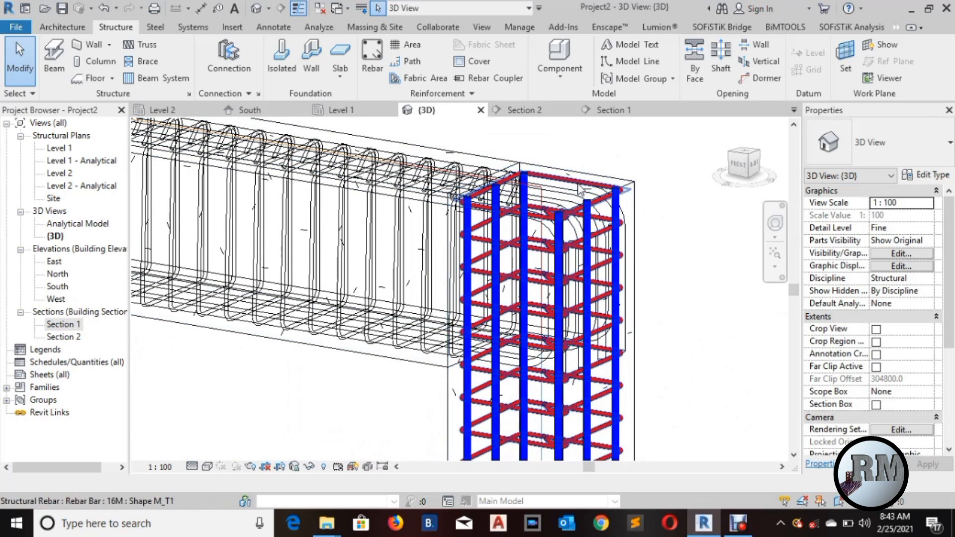
pyautogui.moveTo(653, 243); pyautogui.dragTo(648, 186, button='middle')
pyautogui.scroll(-2, 648, 186)
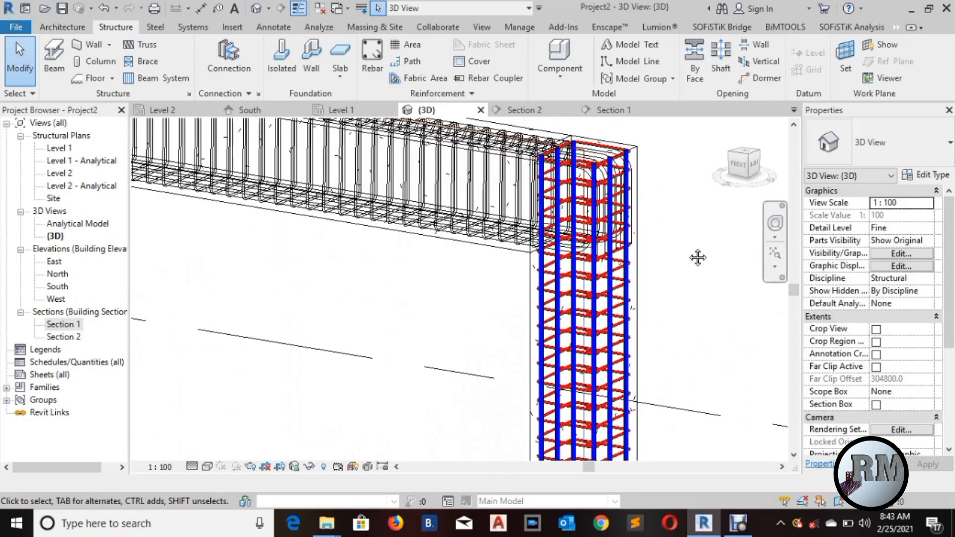
pyautogui.moveTo(697, 258); pyautogui.dragTo(659, 243, button='middle')
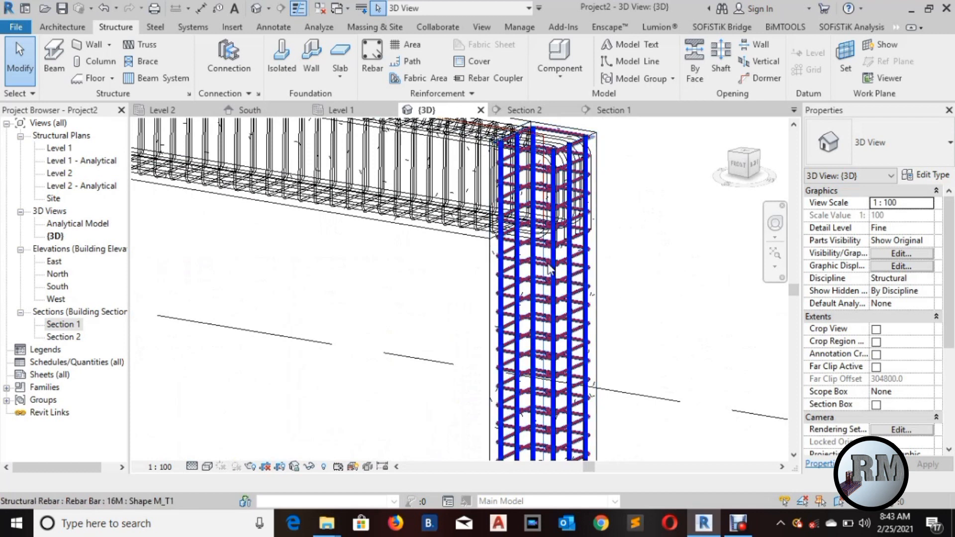
pyautogui.click(544, 139)
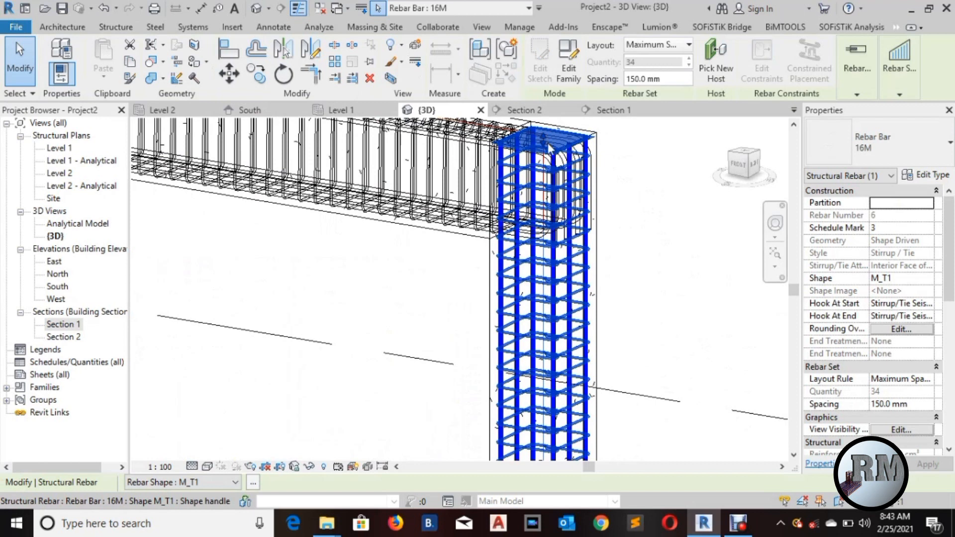
pyautogui.moveTo(544, 140); pyautogui.dragTo(544, 243)
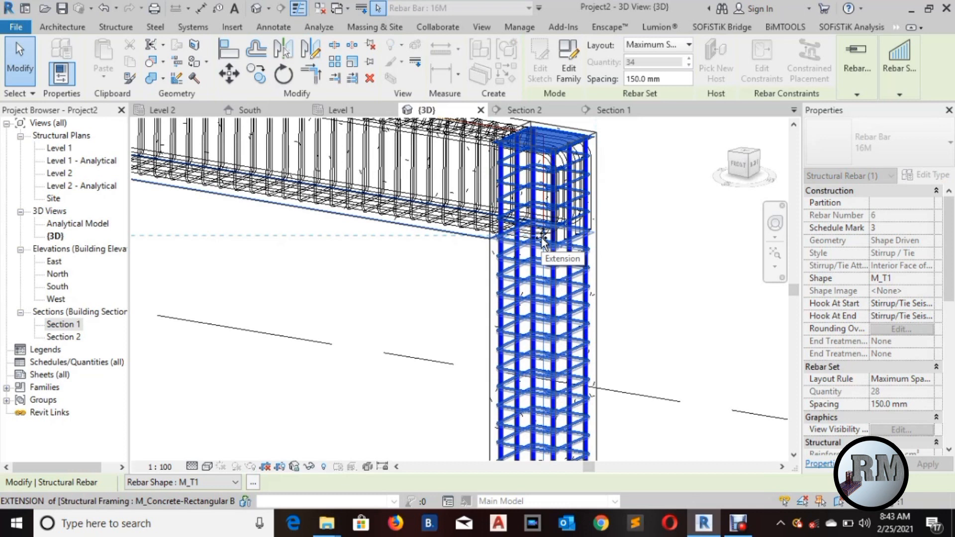
pyautogui.moveTo(541, 237); pyautogui.dragTo(541, 237)
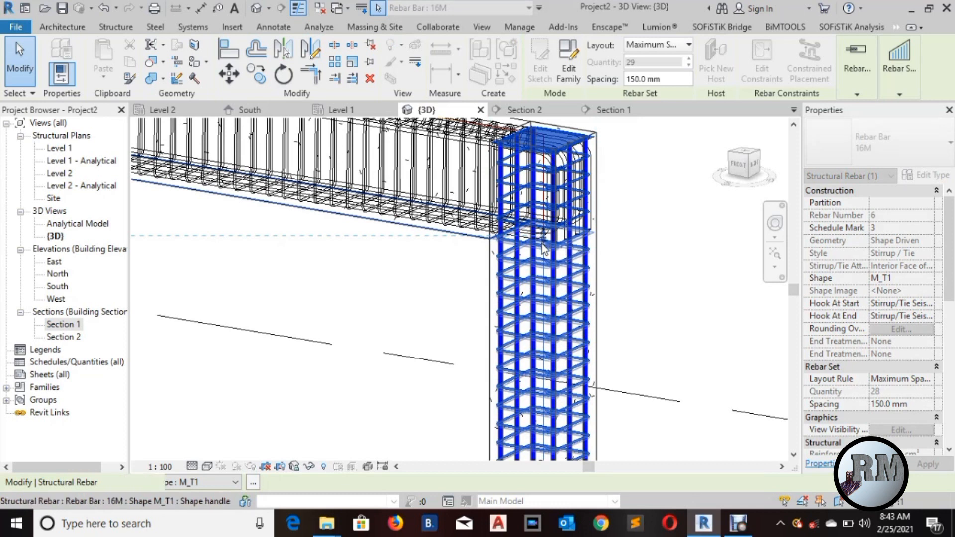
pyautogui.click(622, 221)
pyautogui.moveTo(599, 166); pyautogui.dragTo(609, 214, button='middle')
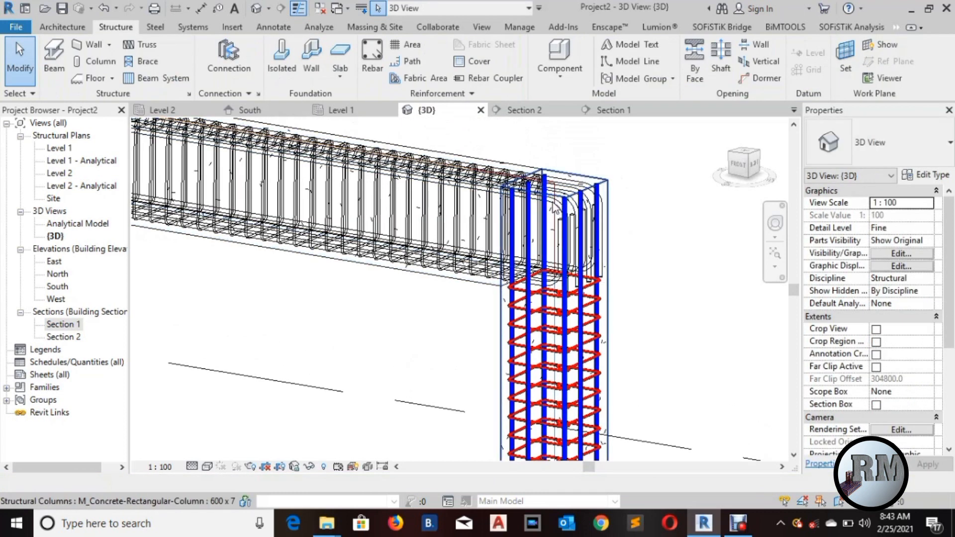
# Override the beam's upper 32M longitudinal bar set by element in this view with a yellow solid-fill surface background pattern.
pyautogui.click(634, 151)
pyautogui.moveTo(655, 156); pyautogui.dragTo(640, 160, button='middle')
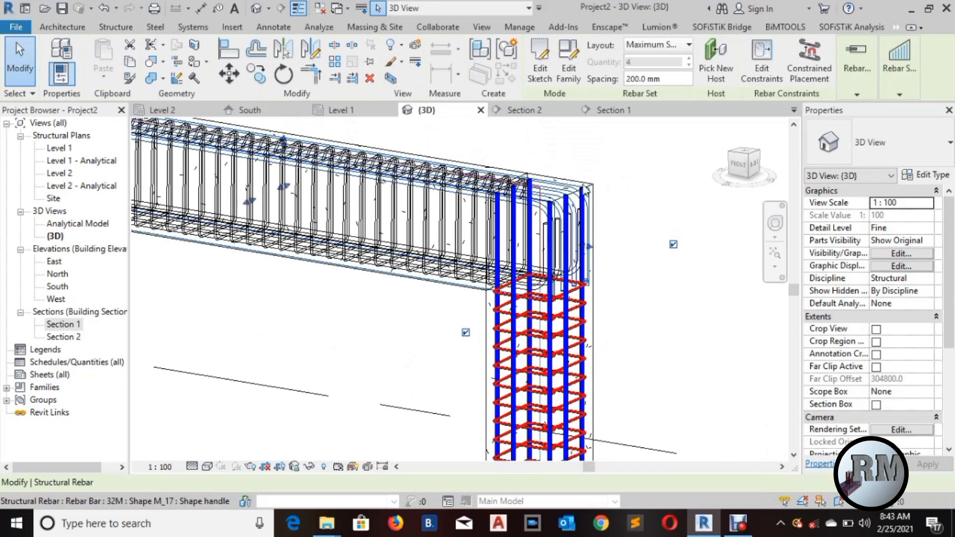
pyautogui.rightClick(627, 241)
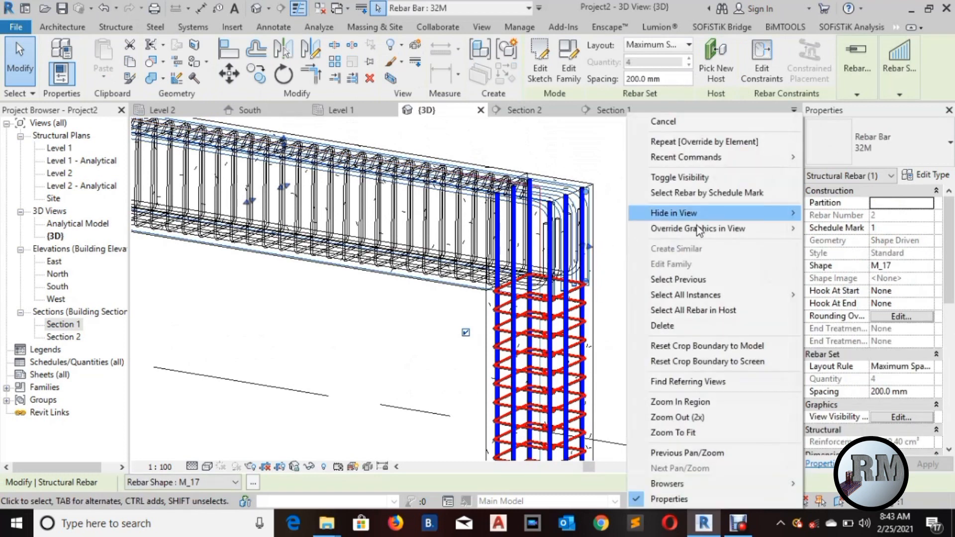
pyautogui.moveTo(699, 230)
pyautogui.click(836, 230)
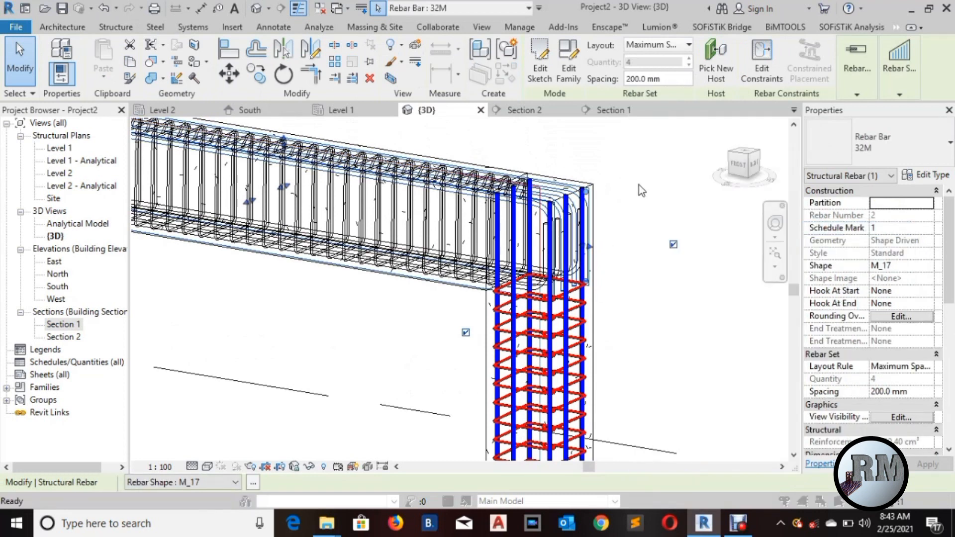
pyautogui.click(838, 171)
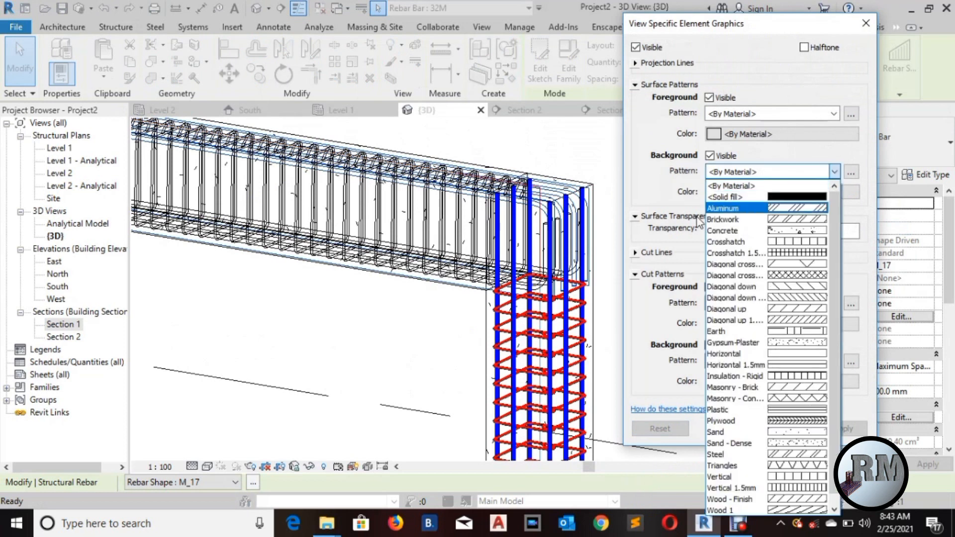
pyautogui.click(728, 199)
pyautogui.click(723, 192)
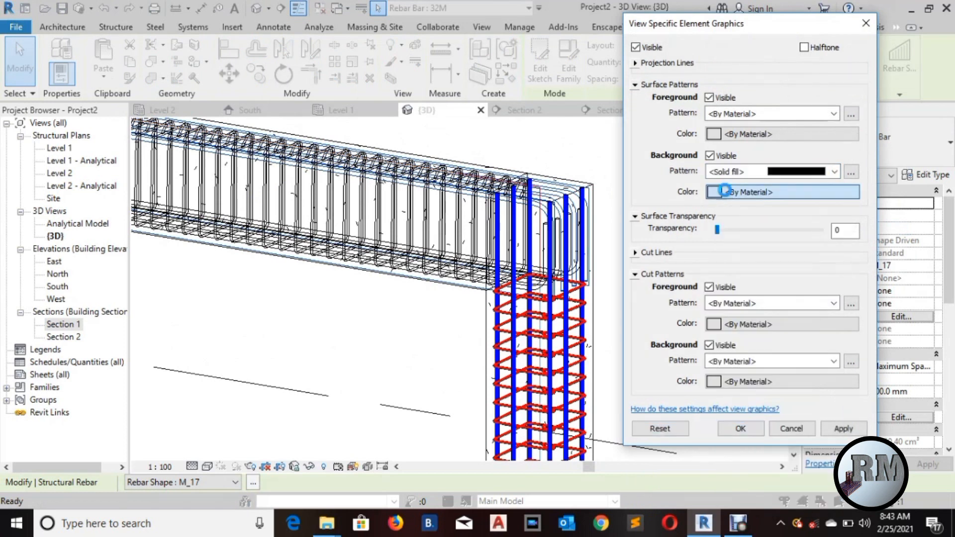
pyautogui.click(624, 149)
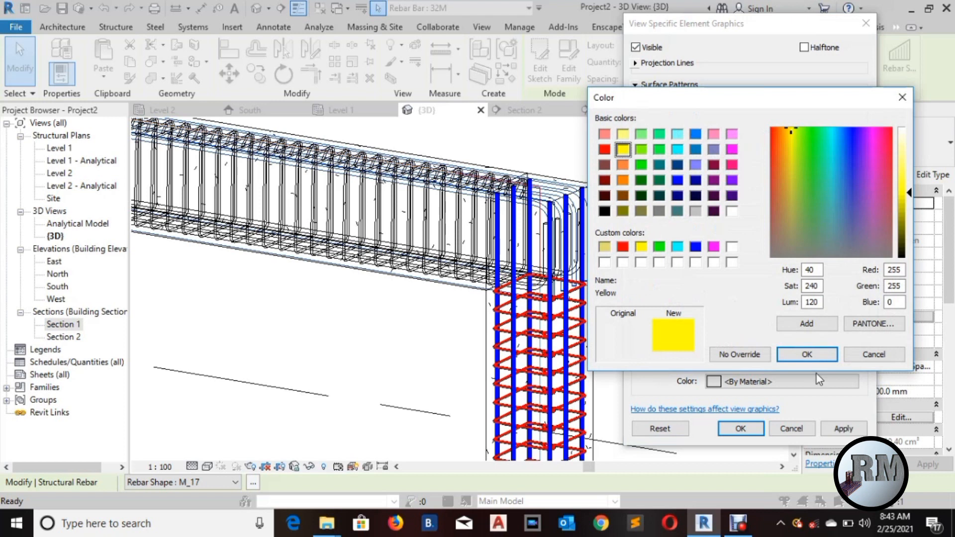
pyautogui.click(808, 354)
pyautogui.click(846, 428)
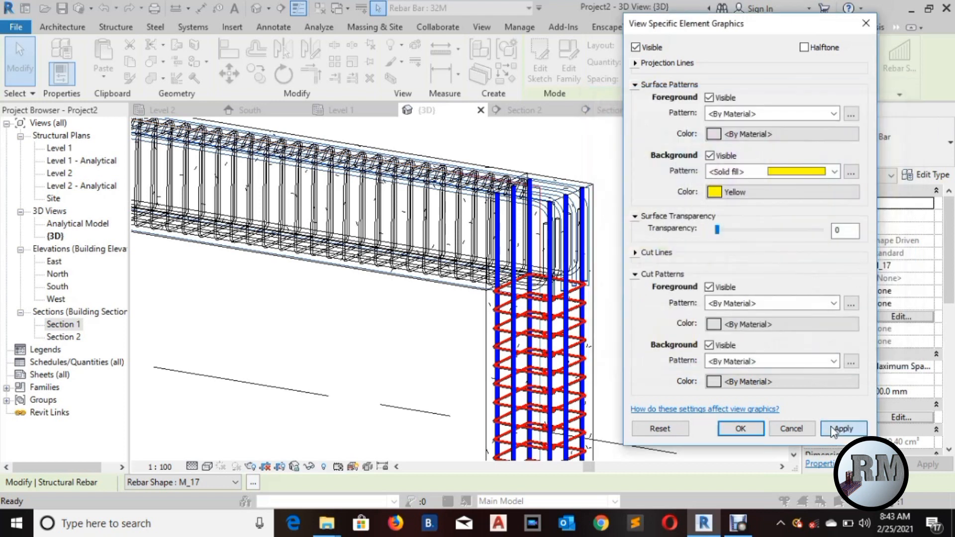
pyautogui.click(741, 428)
pyautogui.moveTo(619, 177); pyautogui.dragTo(642, 183, button='middle')
pyautogui.click(617, 157)
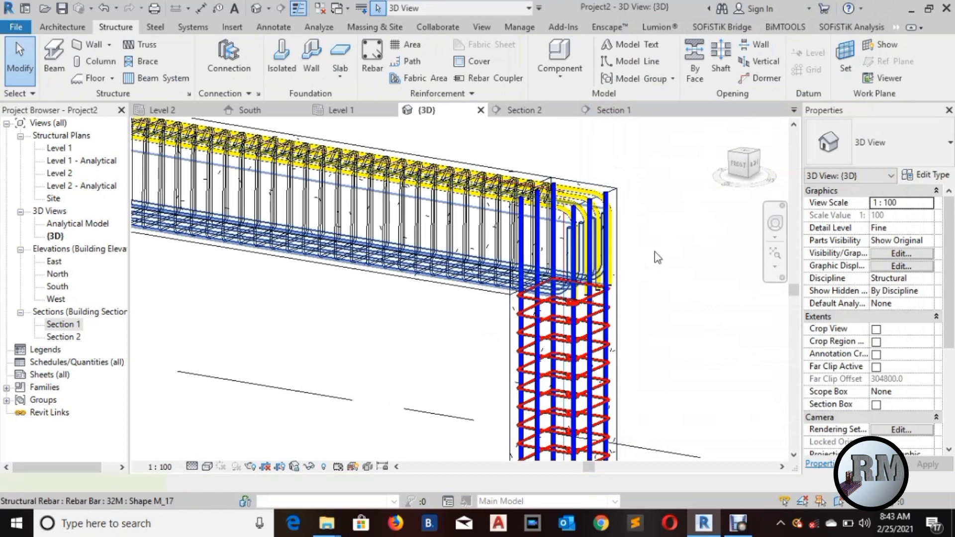
# Override the beam's lower 32M longitudinal bar set by element in this view with an orange (RGB 255-128-000) solid-fill surface background pattern.
pyautogui.click(658, 258)
pyautogui.rightClick(639, 247)
pyautogui.moveTo(699, 231)
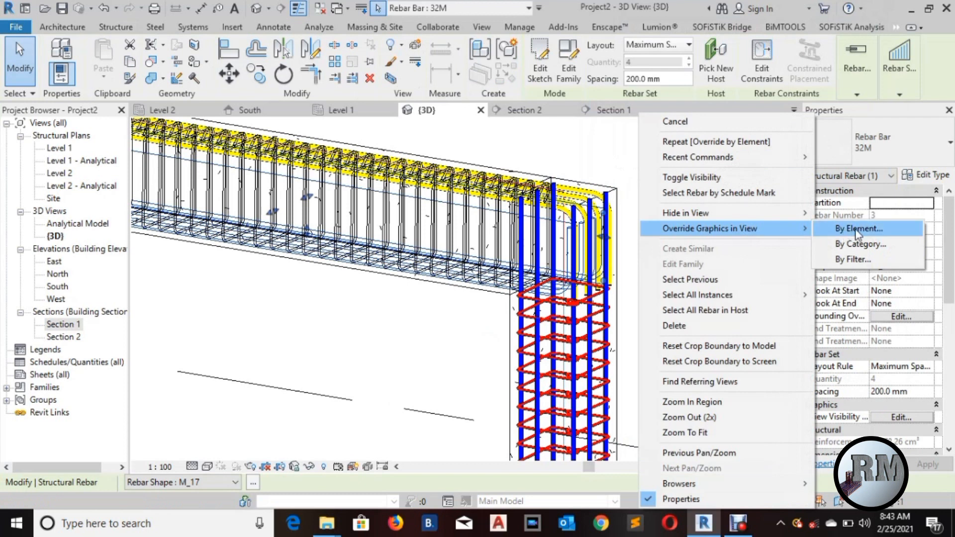
pyautogui.click(858, 230)
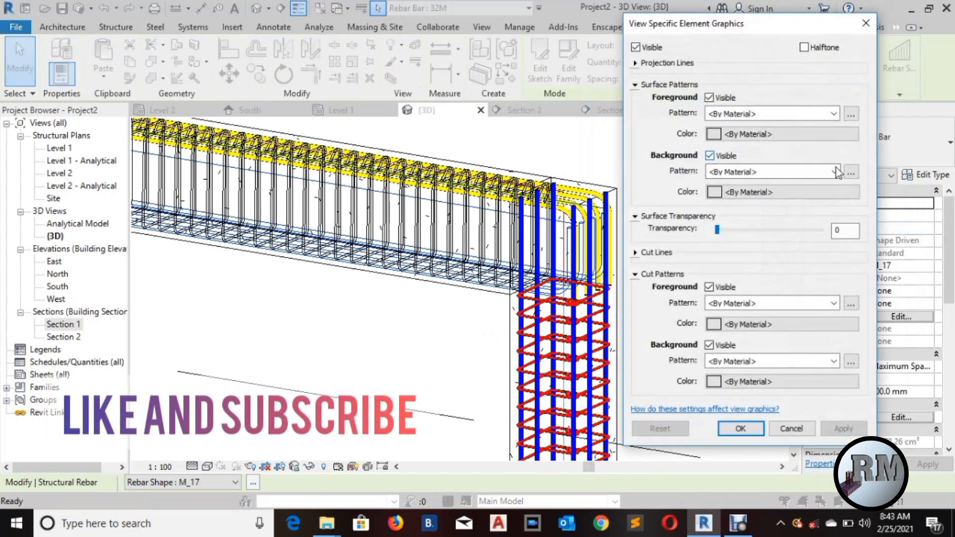
pyautogui.click(836, 173)
pyautogui.click(730, 199)
pyautogui.click(731, 194)
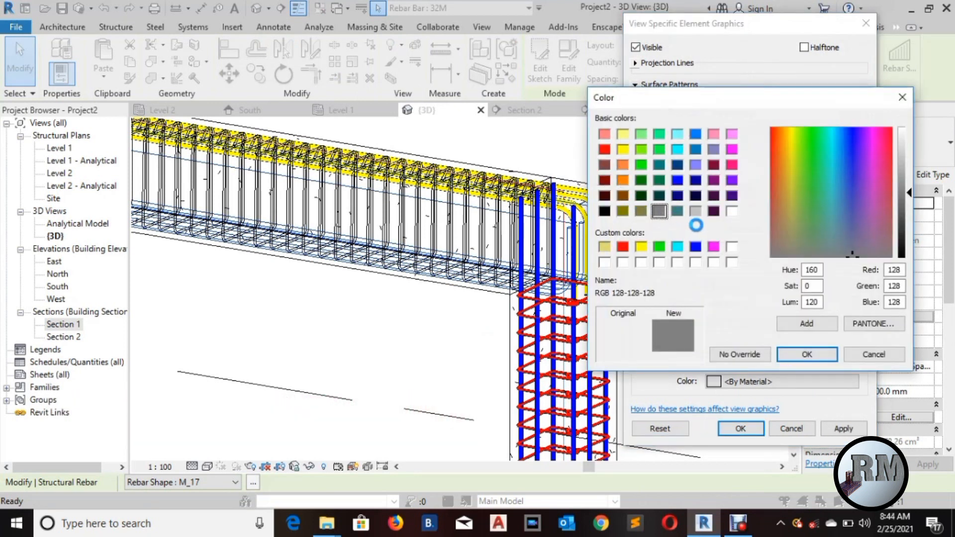
pyautogui.click(624, 181)
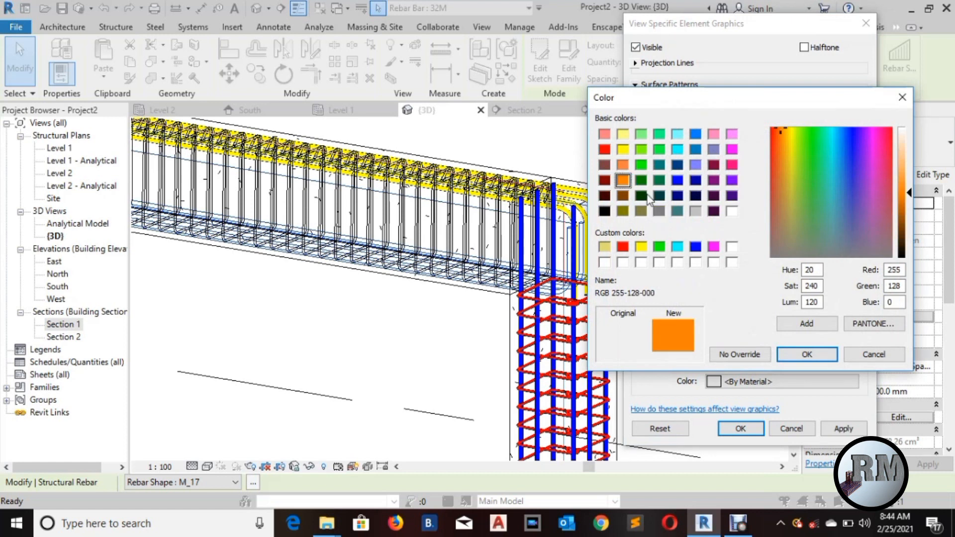
pyautogui.click(793, 360)
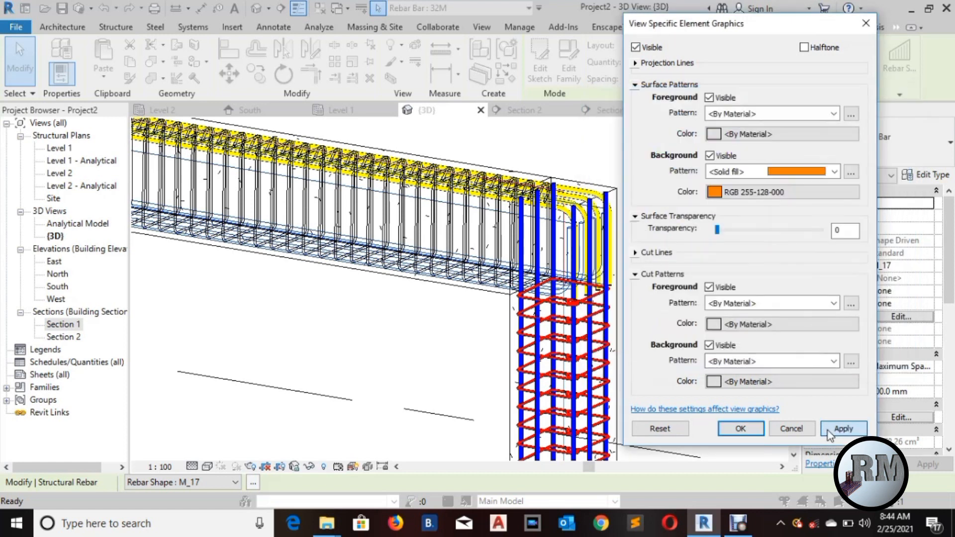
pyautogui.click(836, 429)
pyautogui.click(737, 429)
pyautogui.click(382, 326)
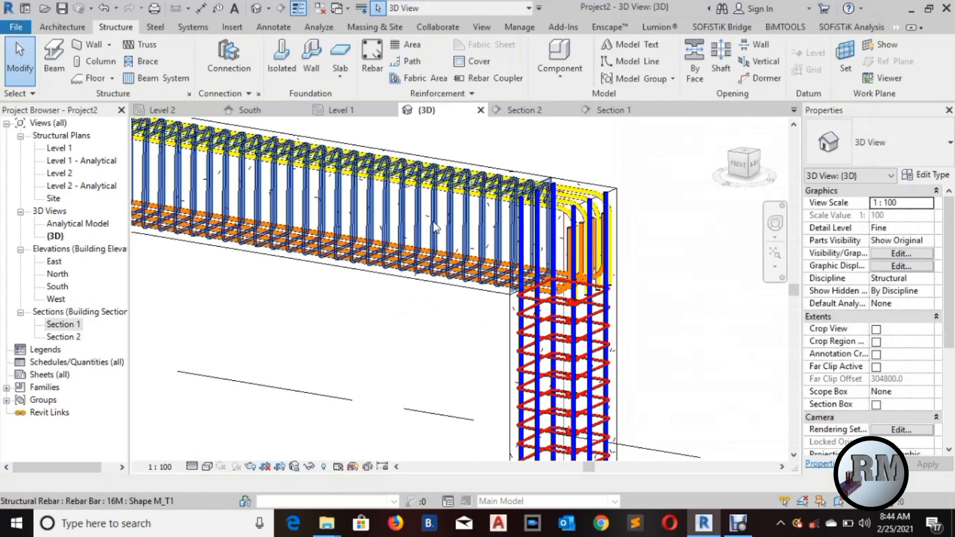
# Override the beam's 16M stirrup set by element in this view with a dark green (RGB 000-128-000) solid-fill surface background pattern.
pyautogui.click(406, 332)
pyautogui.rightClick(368, 334)
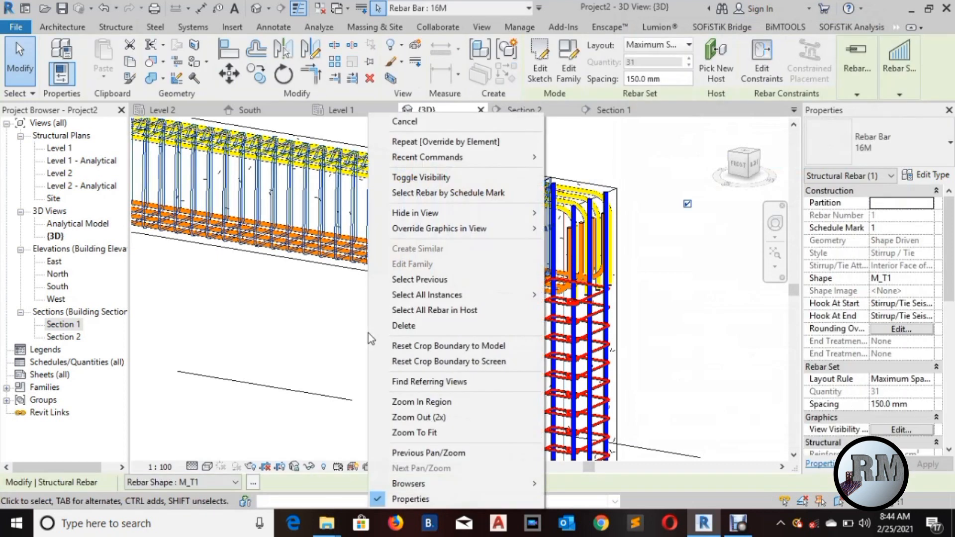
pyautogui.moveTo(457, 230)
pyautogui.click(580, 229)
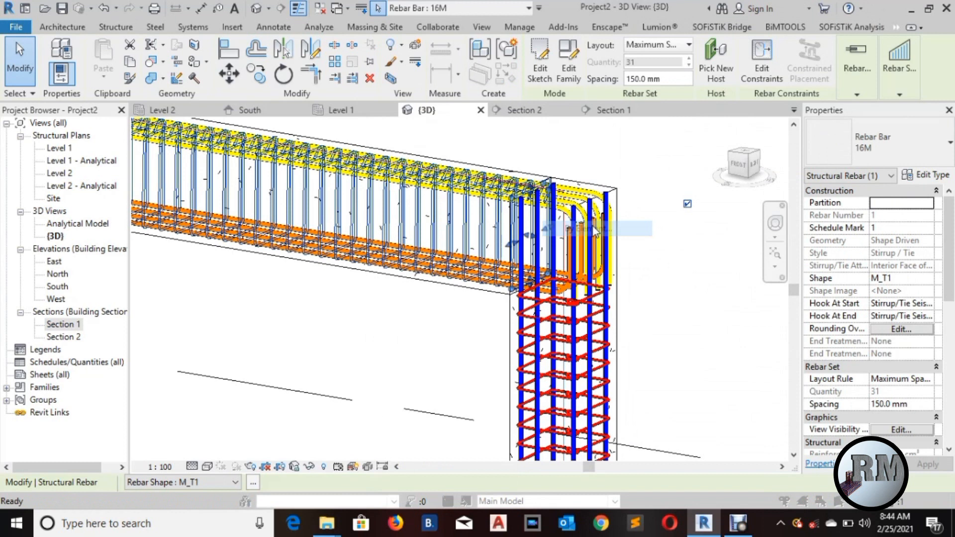
pyautogui.click(835, 171)
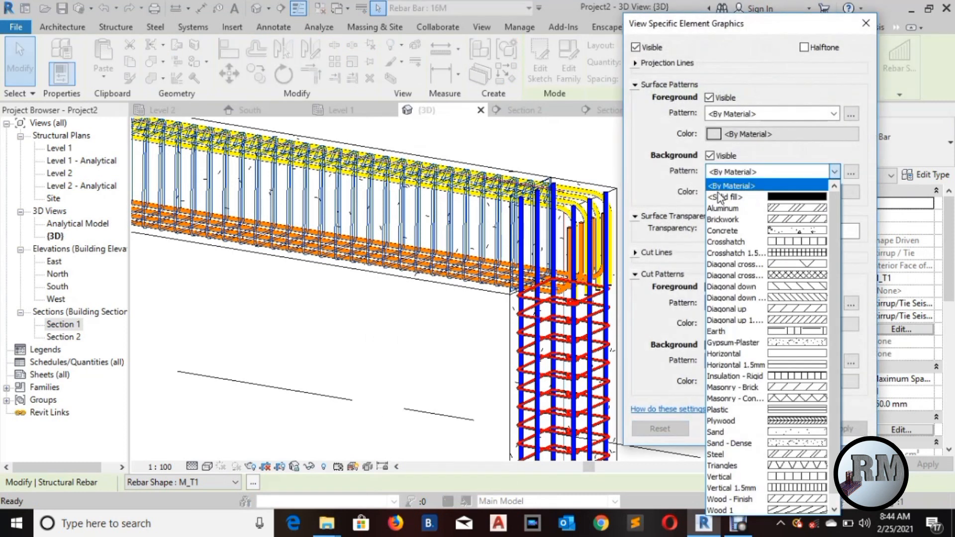
pyautogui.click(727, 196)
pyautogui.click(717, 192)
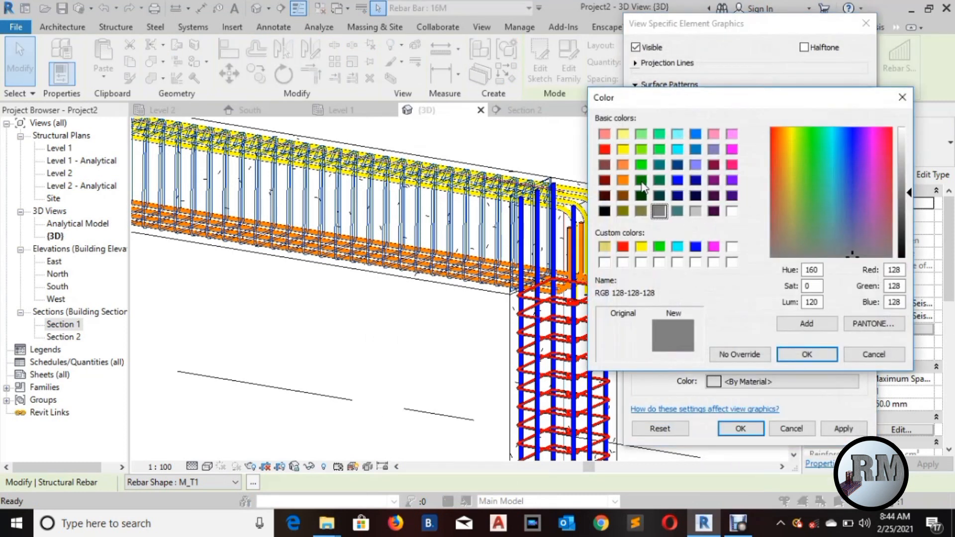
pyautogui.click(642, 180)
pyautogui.click(807, 354)
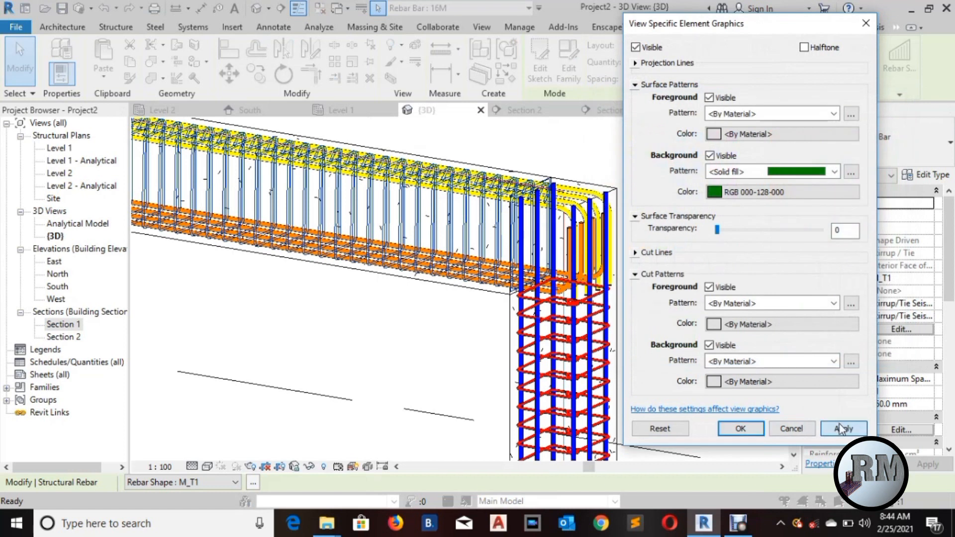
pyautogui.click(842, 429)
pyautogui.click(740, 429)
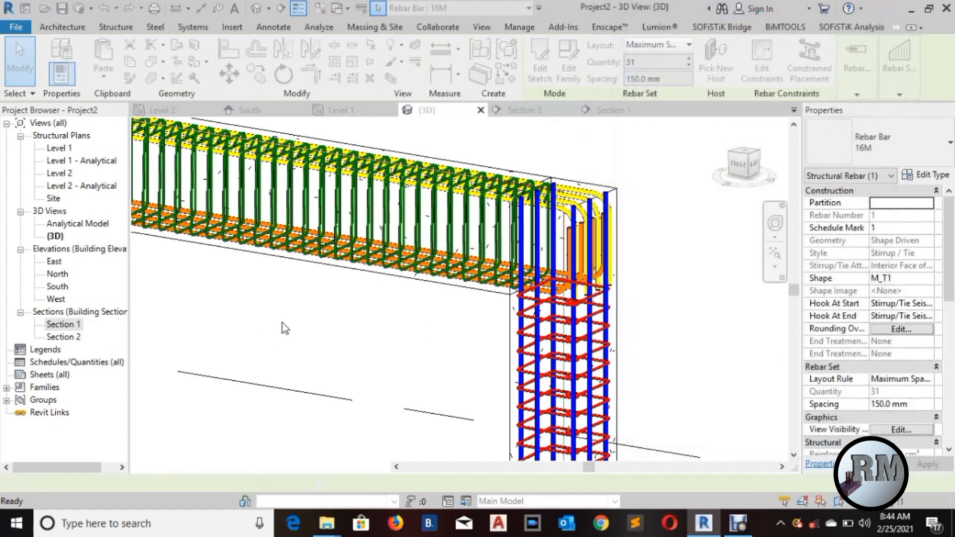
# Shorten the left column's 16M tie set by pulling its upper end down to the underside of the beam.
pyautogui.keyDown('shift'); pyautogui.moveTo(313, 330); pyautogui.dragTo(460, 313, button='middle'); pyautogui.keyUp('shift')
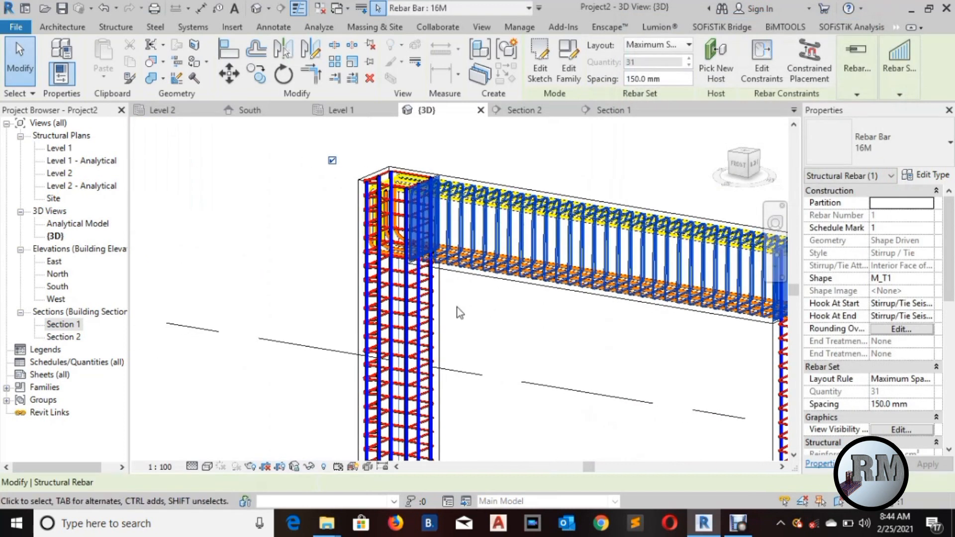
pyautogui.click(451, 291)
pyautogui.scroll(2, 452, 289)
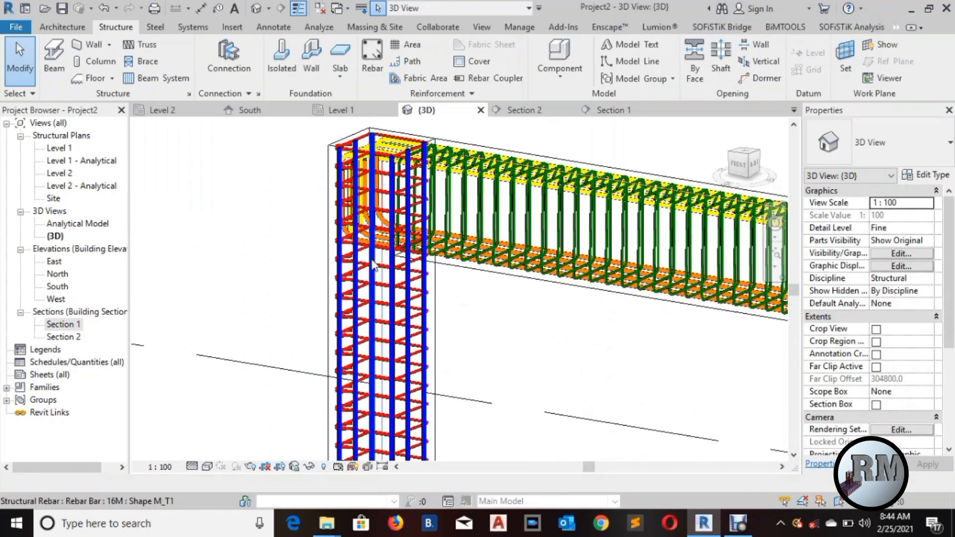
pyautogui.click(383, 276)
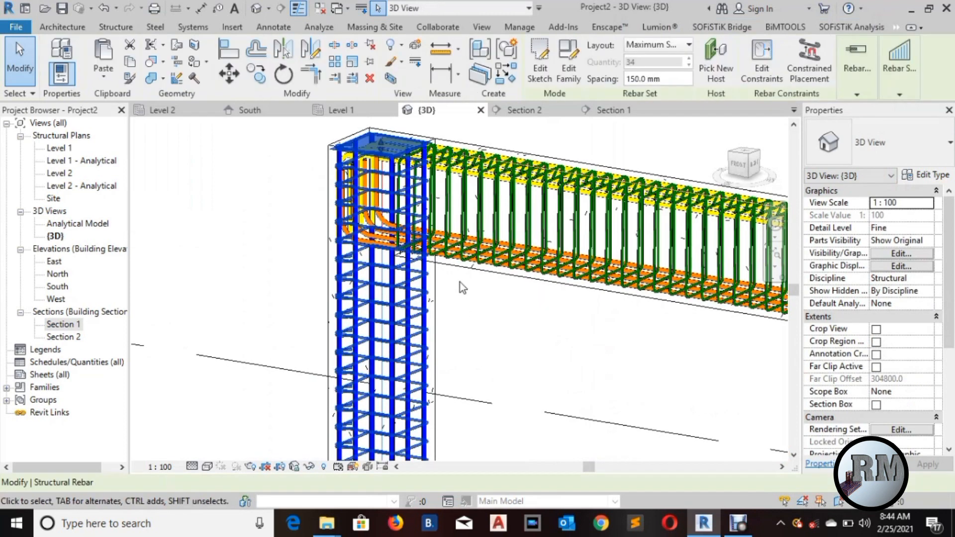
pyautogui.moveTo(381, 141); pyautogui.dragTo(382, 255)
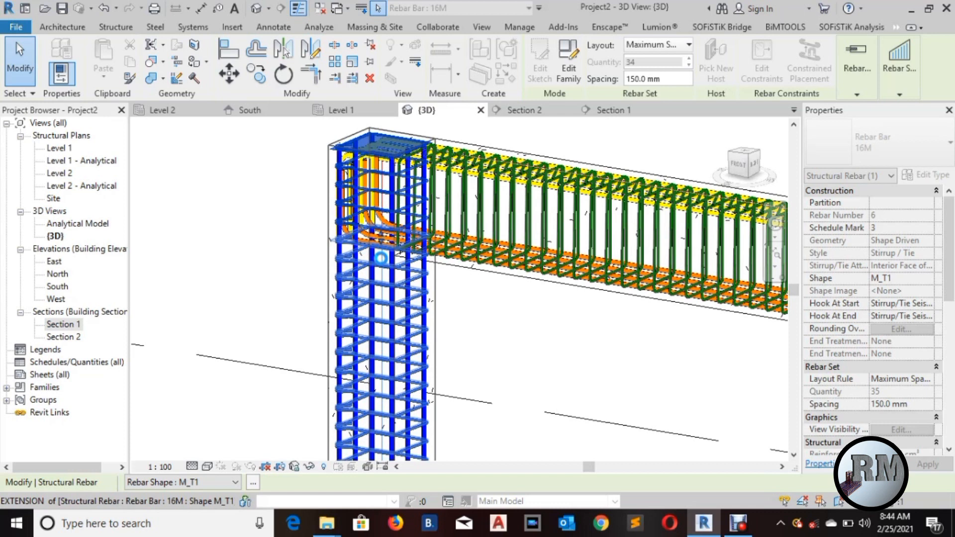
pyautogui.moveTo(381, 257); pyautogui.dragTo(383, 258)
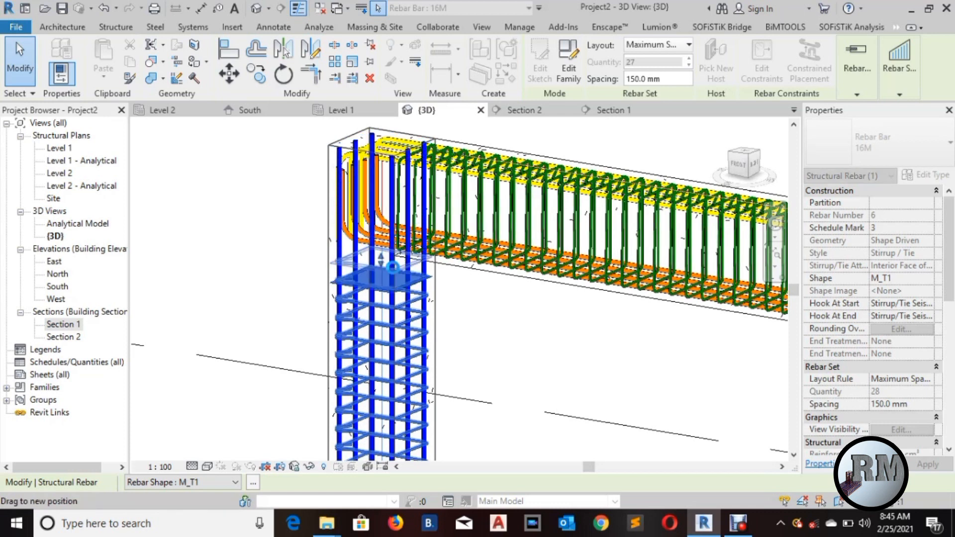
pyautogui.click(461, 298)
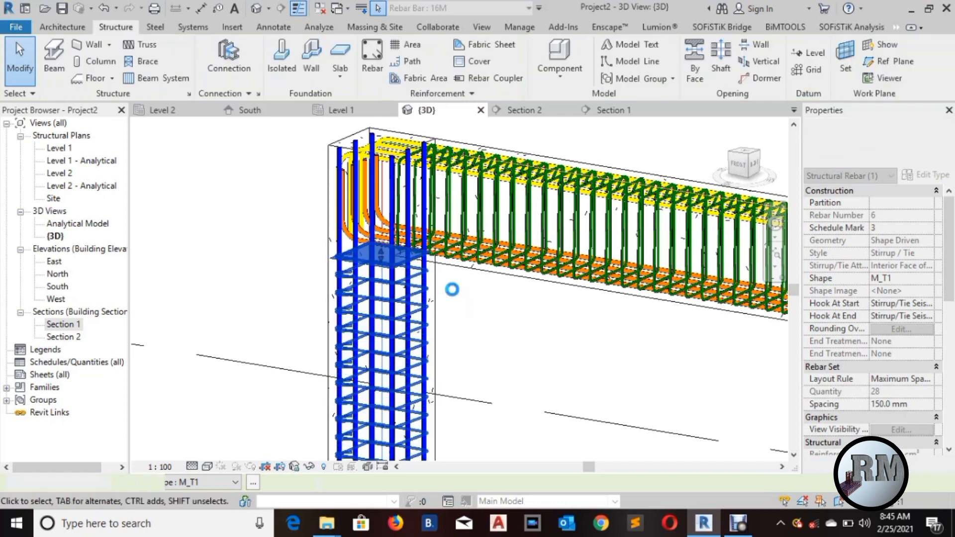
# Examine the color-coded reinforcement in the columns and footings up close in the 3D view.
pyautogui.scroll(-1, 451, 288)
pyautogui.scroll(-3, 505, 318)
pyautogui.moveTo(557, 351); pyautogui.dragTo(328, 266, button='middle')
pyautogui.scroll(-1, 326, 253)
pyautogui.scroll(-1, 326, 253)
pyautogui.moveTo(329, 348); pyautogui.dragTo(437, 328, button='middle')
pyautogui.scroll(-1, 391, 290)
pyautogui.scroll(5, 574, 458)
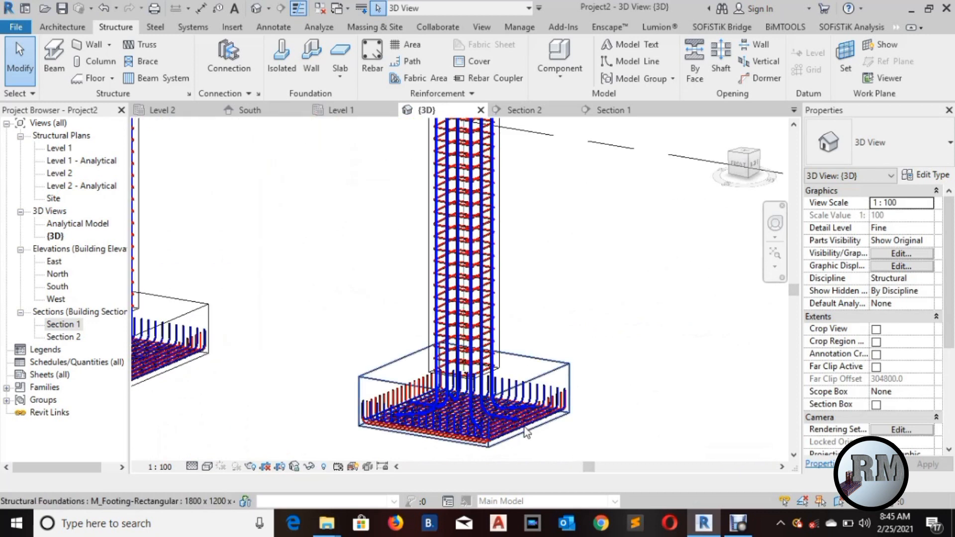
pyautogui.scroll(1, 572, 443)
pyautogui.moveTo(572, 443); pyautogui.dragTo(633, 448, button='middle')
pyautogui.scroll(-4, 634, 448)
pyautogui.scroll(-4, 640, 273)
# Bring the whole frame into view and change the 3D view's visual style from Wireframe to Shaded.
pyautogui.moveTo(640, 273); pyautogui.dragTo(619, 355, button='middle')
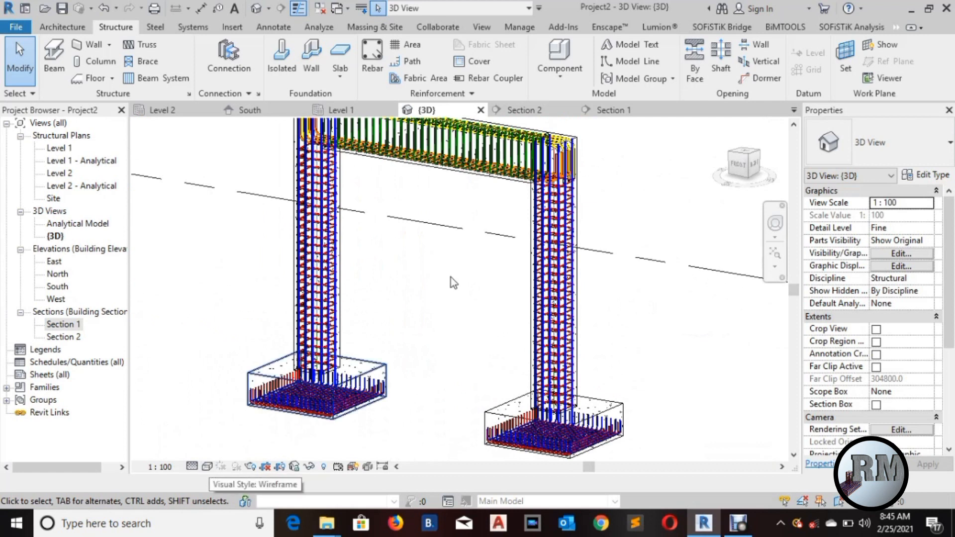
pyautogui.scroll(-1, 462, 271)
pyautogui.moveTo(464, 277); pyautogui.dragTo(485, 276, button='middle')
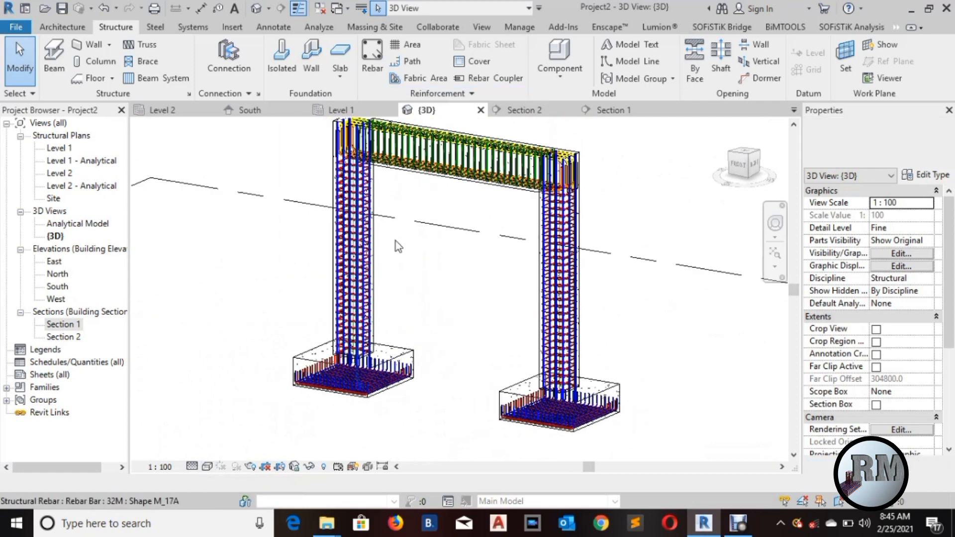
pyautogui.moveTo(395, 241); pyautogui.dragTo(424, 282, button='middle')
pyautogui.click(209, 469)
pyautogui.click(228, 410)
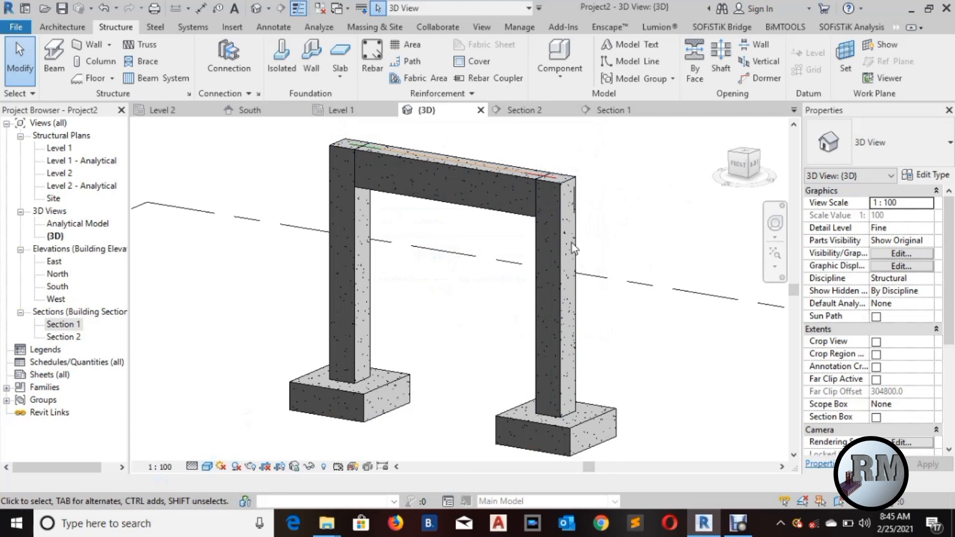
# Select the whole frame, filter the selection to Structural Rebar only, and set that rebar to view unobscured in {3D}.
pyautogui.scroll(-3, 637, 204)
pyautogui.moveTo(638, 204)
pyautogui.keyDown('shift'); pyautogui.mouseDown(button='middle')
pyautogui.moveTo(610, 213)
pyautogui.moveTo(616, 205)
pyautogui.moveTo(588, 237)
pyautogui.moveTo(608, 225)
pyautogui.mouseUp(button='middle'); pyautogui.keyUp('shift')
pyautogui.scroll(1, 613, 210)
pyautogui.moveTo(642, 129); pyautogui.dragTo(268, 424)
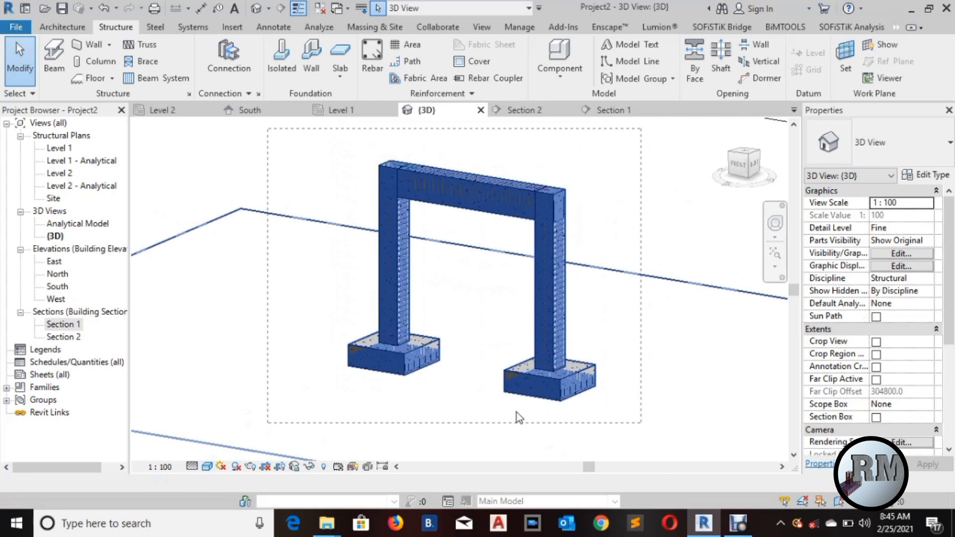
pyautogui.click(557, 63)
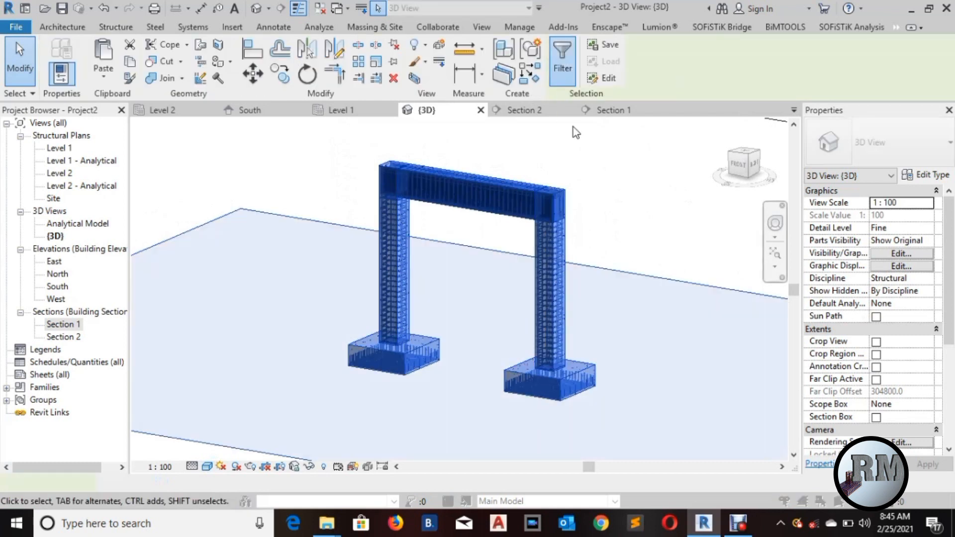
pyautogui.click(851, 237)
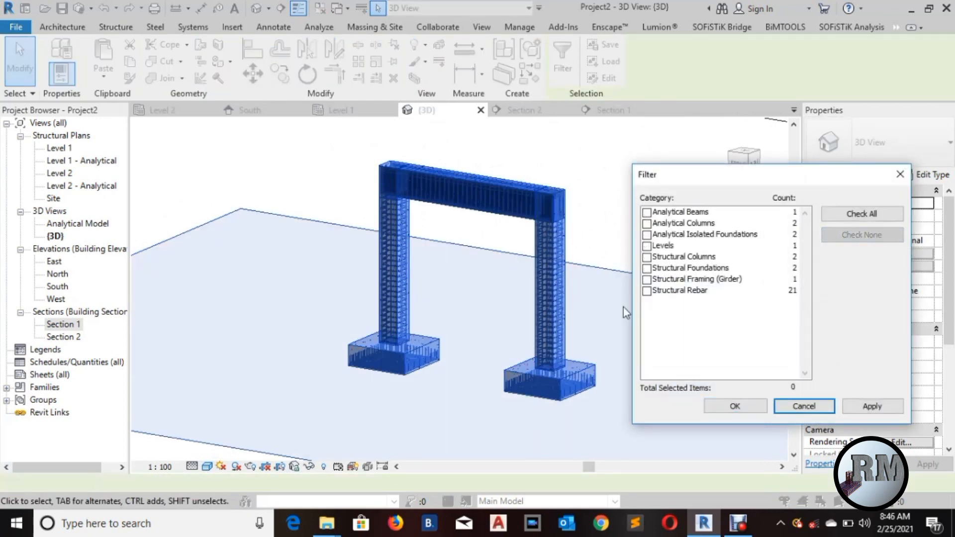
pyautogui.click(647, 291)
pyautogui.click(873, 406)
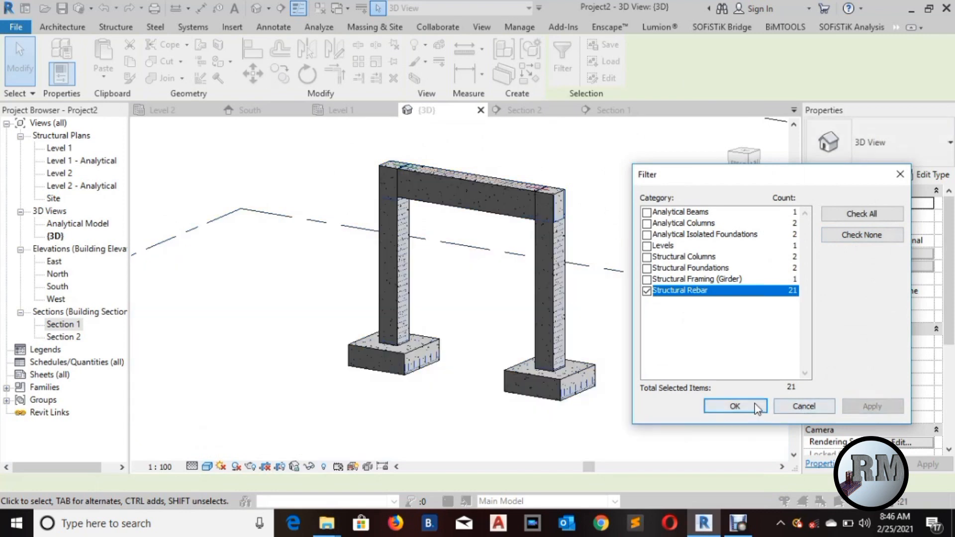
pyautogui.click(735, 406)
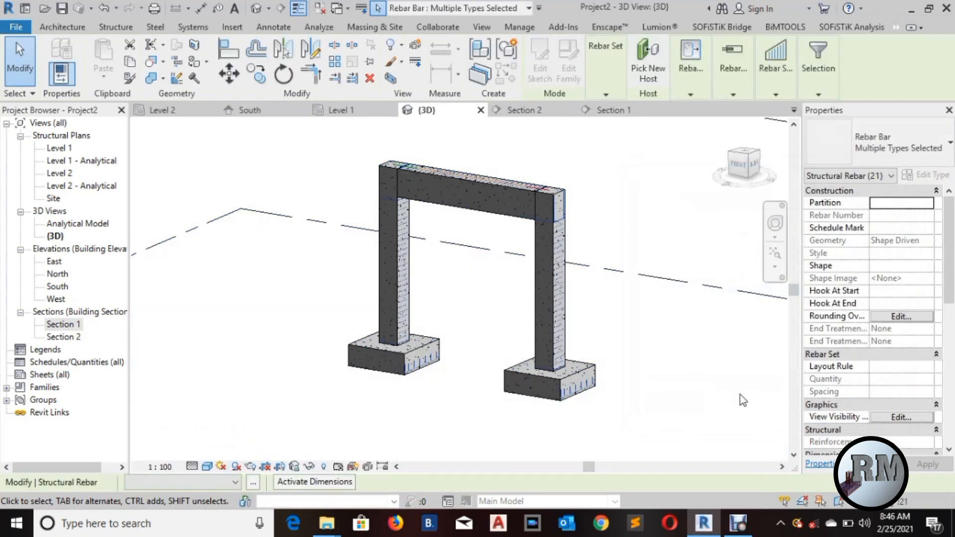
pyautogui.click(896, 418)
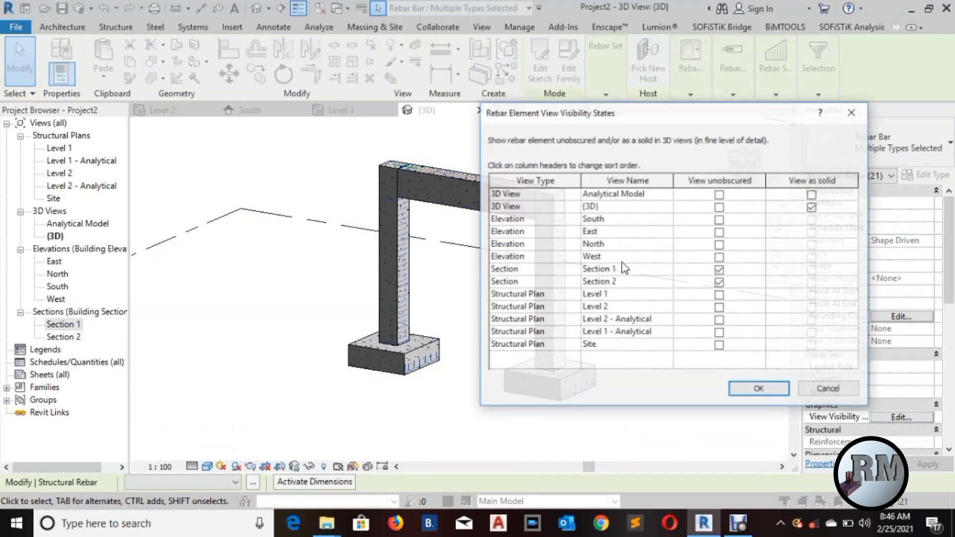
pyautogui.click(720, 208)
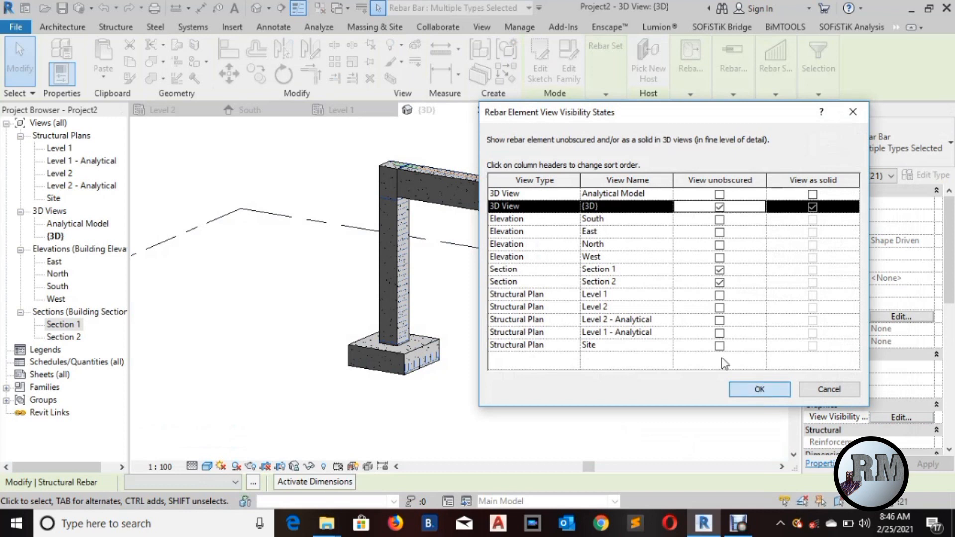
pyautogui.press('Return')
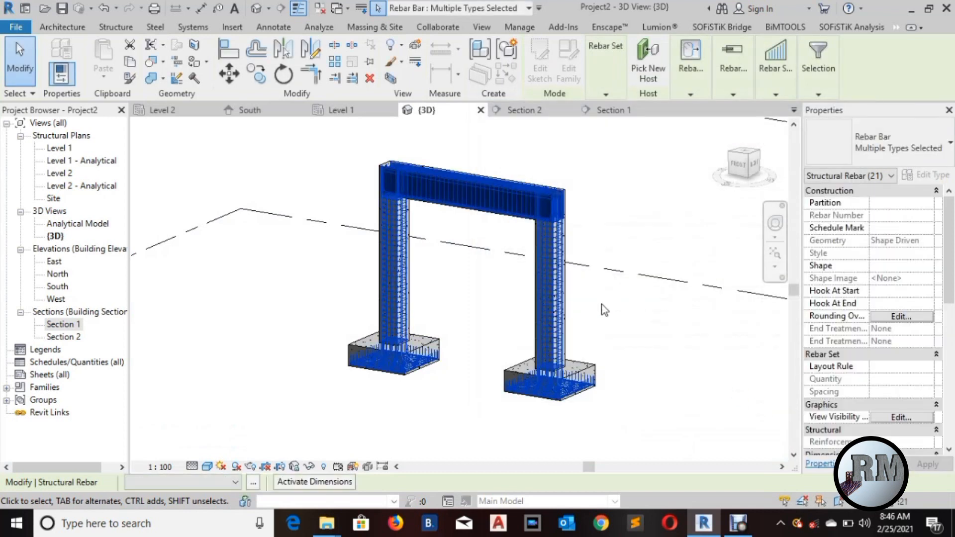
pyautogui.click(601, 305)
# Inspect the unobscured rebar in the shaded frame, covering the beam-column joints, columns, footings and beam.
pyautogui.scroll(1, 556, 216)
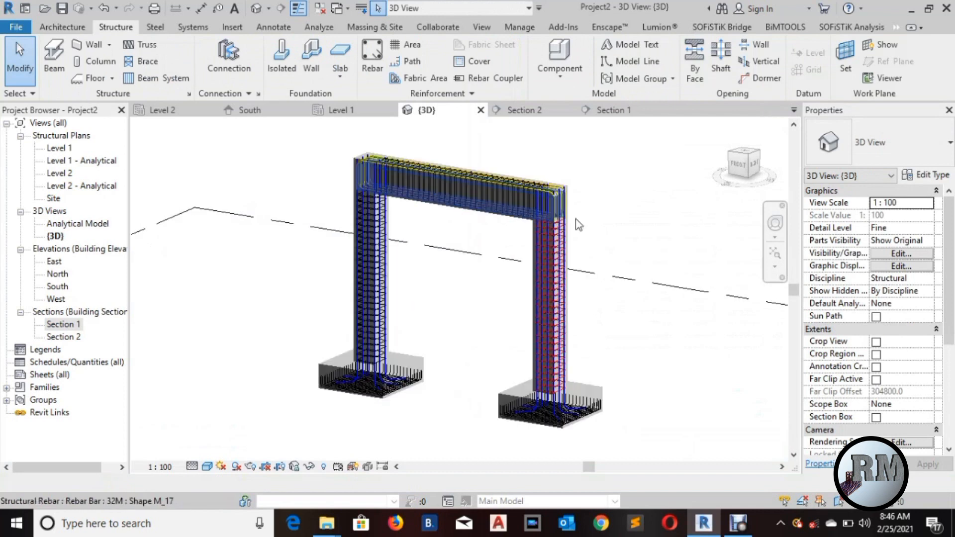
pyautogui.scroll(3, 562, 204)
pyautogui.moveTo(619, 240); pyautogui.dragTo(563, 203, button='middle')
pyautogui.scroll(-2, 580, 208)
pyautogui.scroll(4, 576, 224)
pyautogui.moveTo(589, 207); pyautogui.dragTo(710, 349, button='middle')
pyautogui.scroll(4, 689, 319)
pyautogui.scroll(-3, 689, 319)
pyautogui.moveTo(689, 318); pyautogui.dragTo(675, 228, button='middle')
pyautogui.scroll(-4, 675, 311)
pyautogui.moveTo(652, 373); pyautogui.dragTo(631, 322, button='middle')
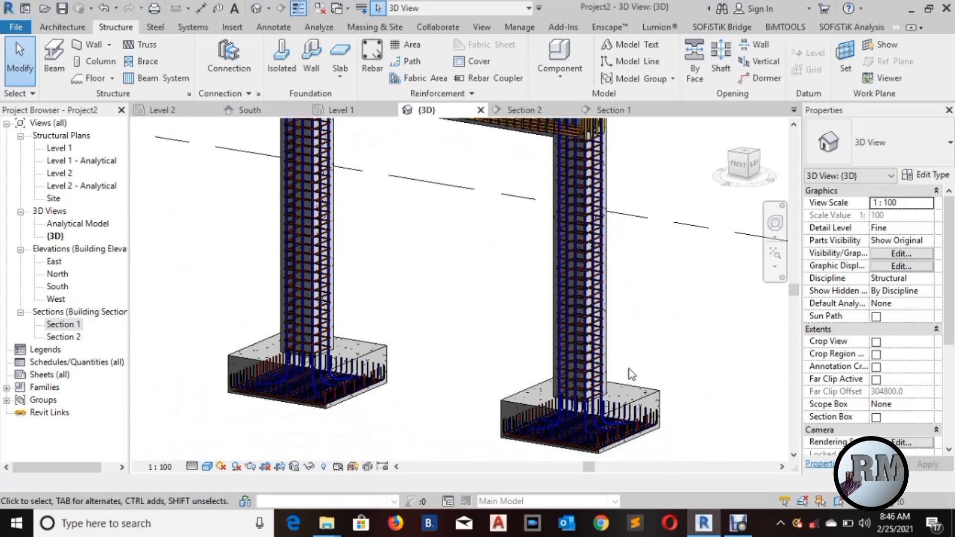
pyautogui.moveTo(631, 348); pyautogui.dragTo(643, 303, button='middle')
pyautogui.scroll(5, 631, 256)
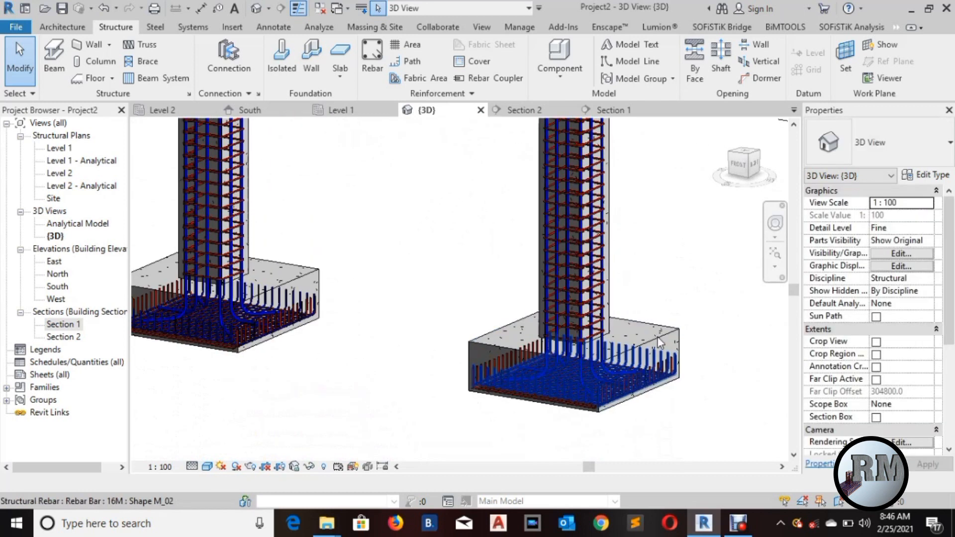
pyautogui.scroll(-1, 631, 253)
pyautogui.moveTo(637, 225); pyautogui.dragTo(645, 284, button='middle')
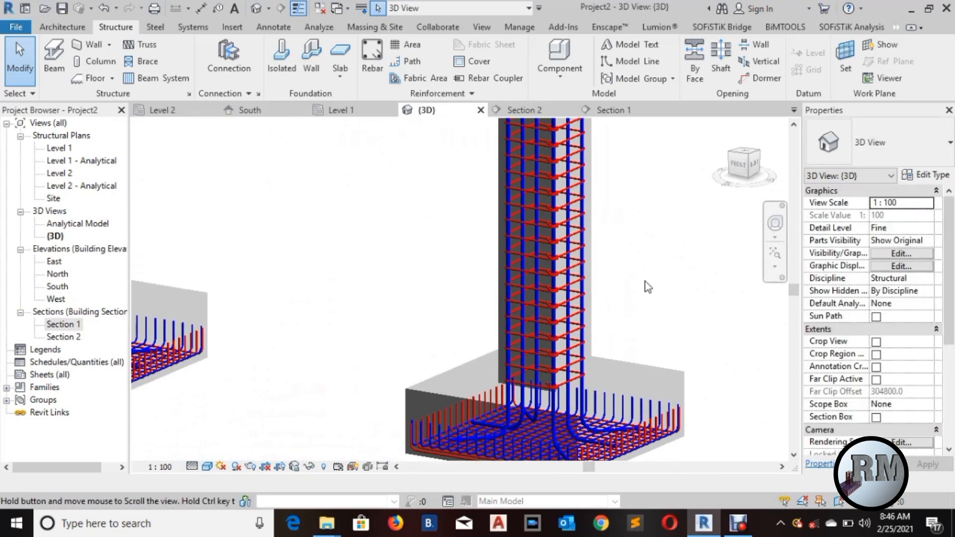
pyautogui.scroll(-2, 645, 284)
pyautogui.moveTo(377, 233); pyautogui.dragTo(439, 309, button='middle')
pyautogui.moveTo(411, 229); pyautogui.dragTo(413, 314, button='middle')
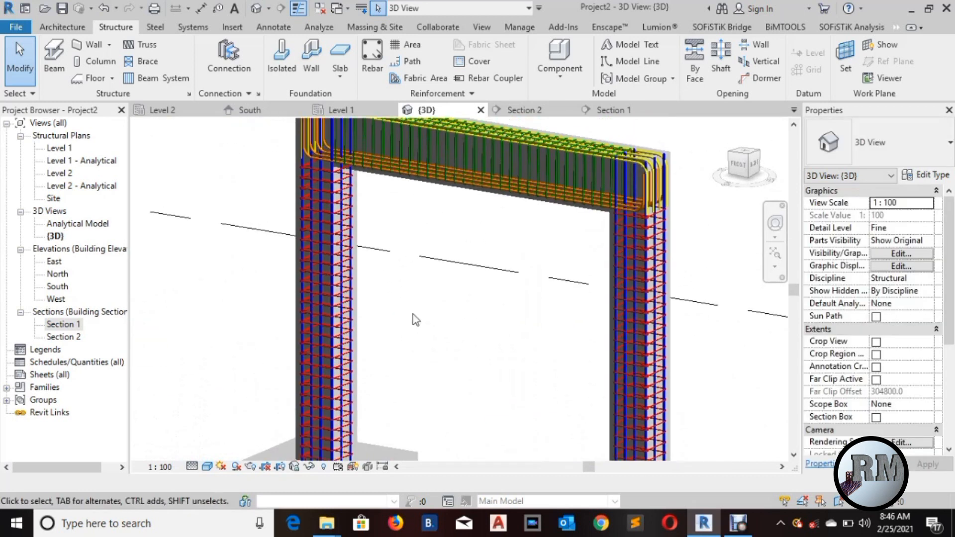
pyautogui.moveTo(378, 213); pyautogui.dragTo(399, 266, button='middle')
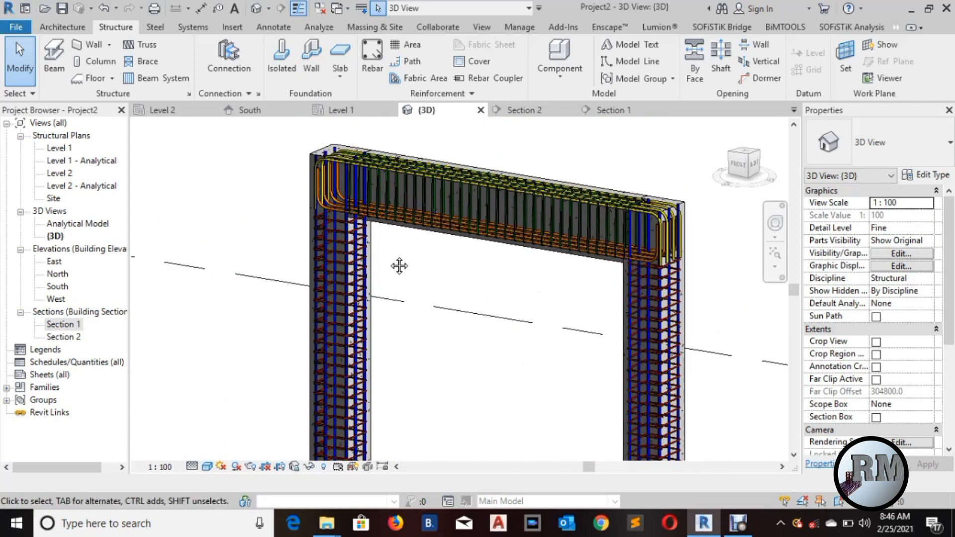